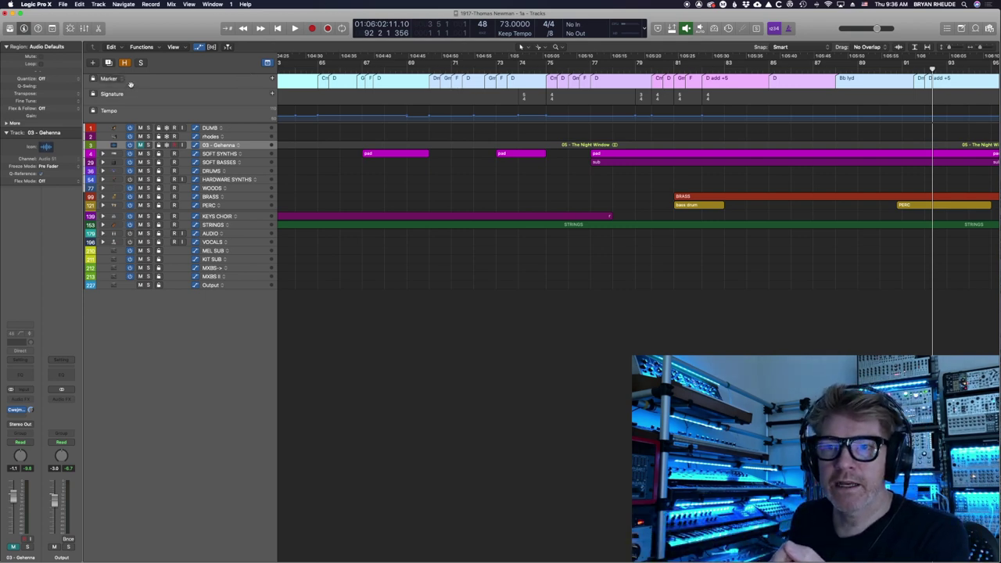
Step: Check the marker track's options and review the chord markers back to the start of The Night Window cue
left_click(122, 81)
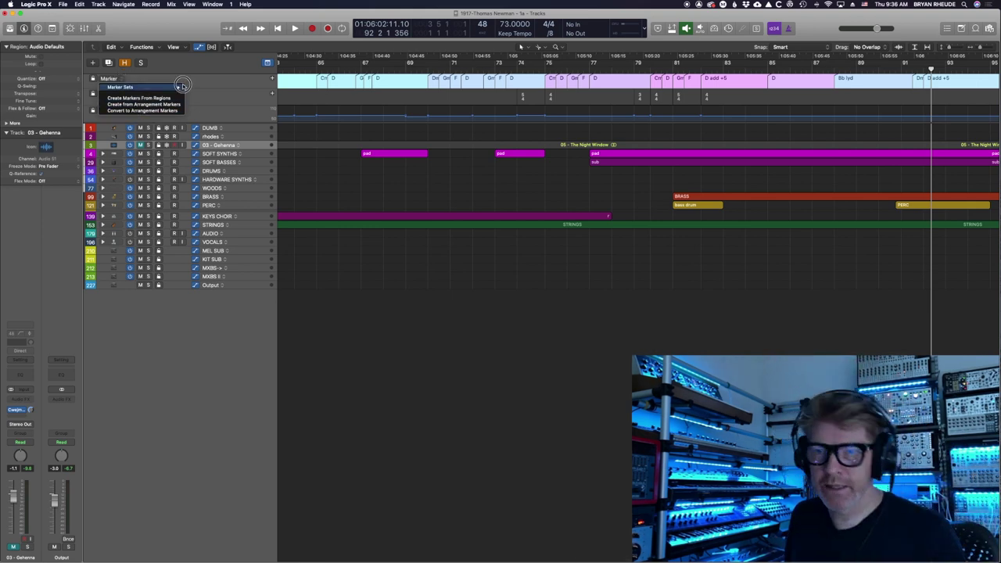
left_click(207, 74)
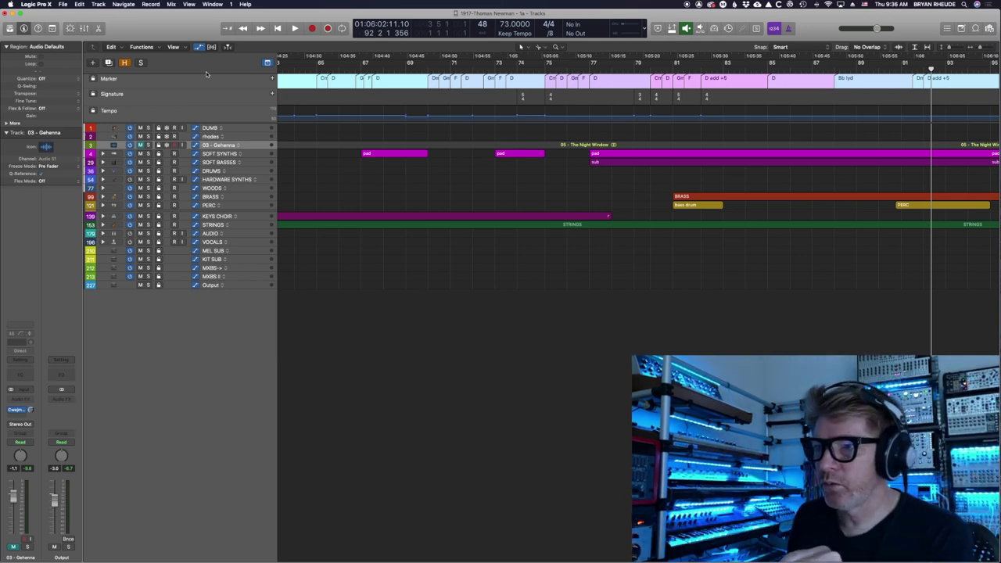
scroll(585, 150, "right", 1)
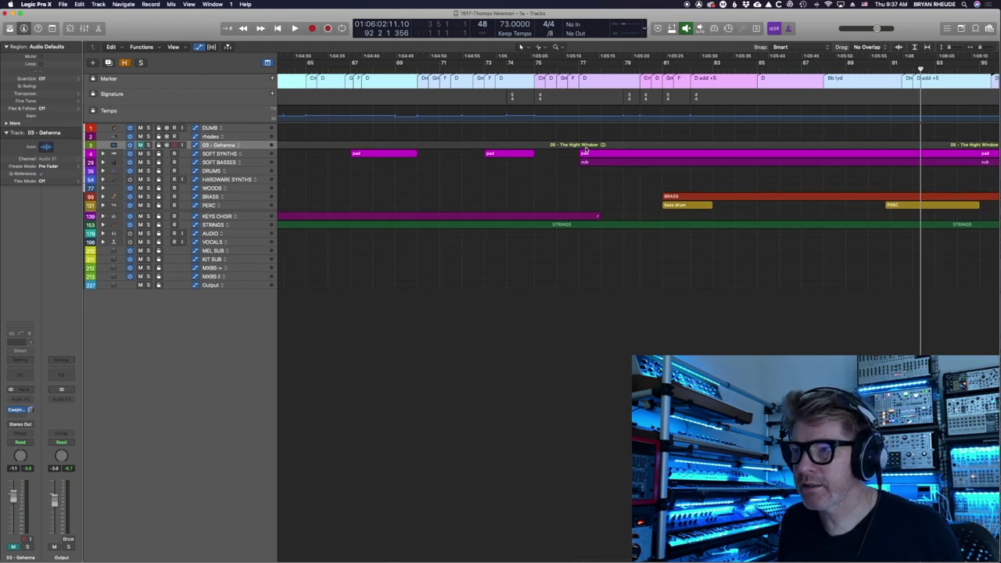
scroll(585, 150, "left", 8)
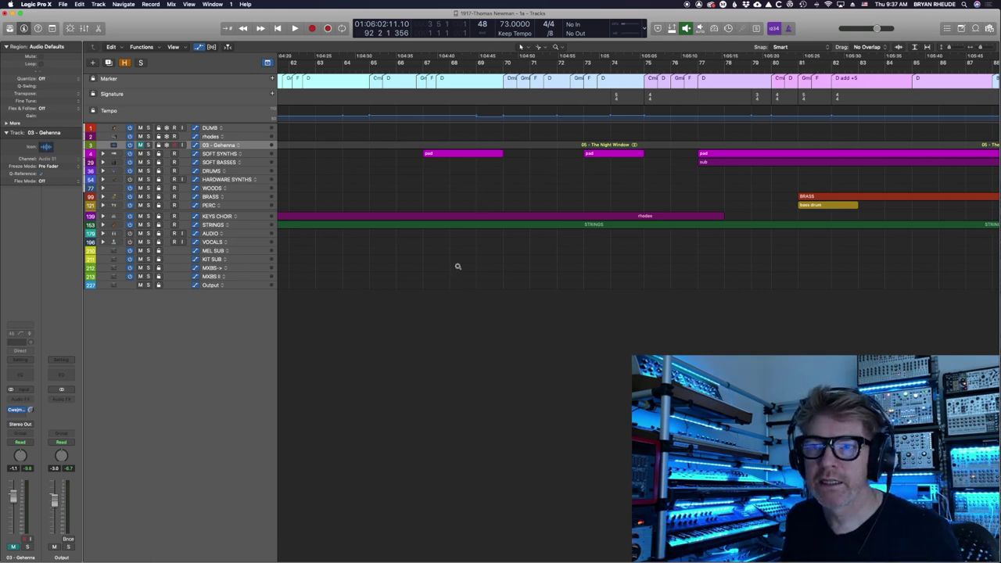
scroll(458, 266, "left", 2)
scroll(489, 88, "left", 1)
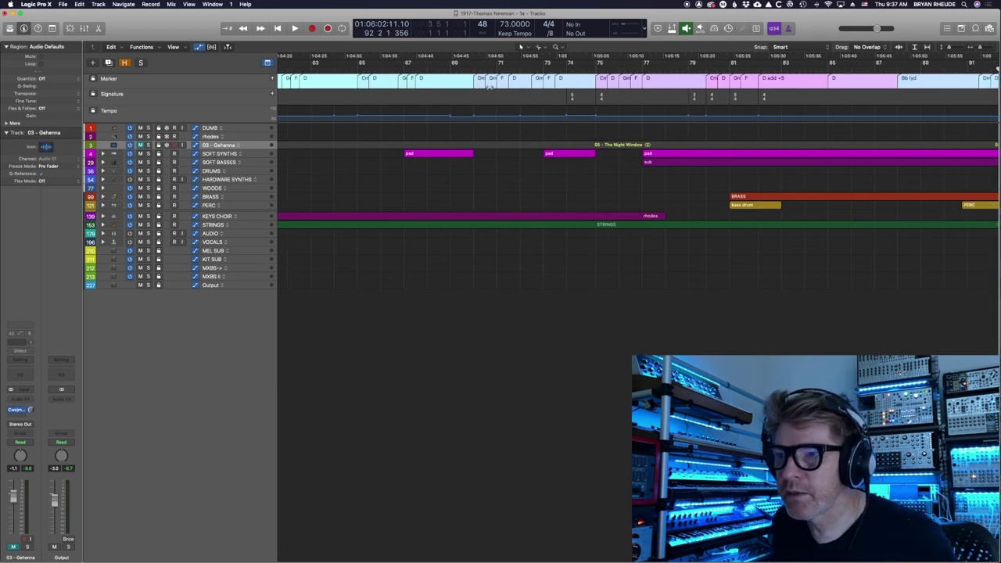
scroll(469, 190, "down", 4)
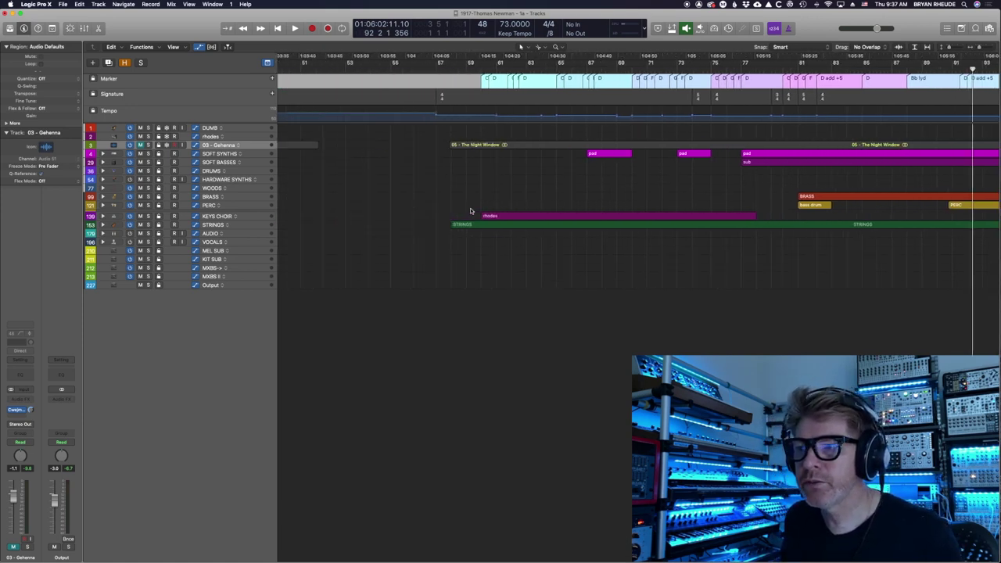
scroll(471, 209, "down", 2)
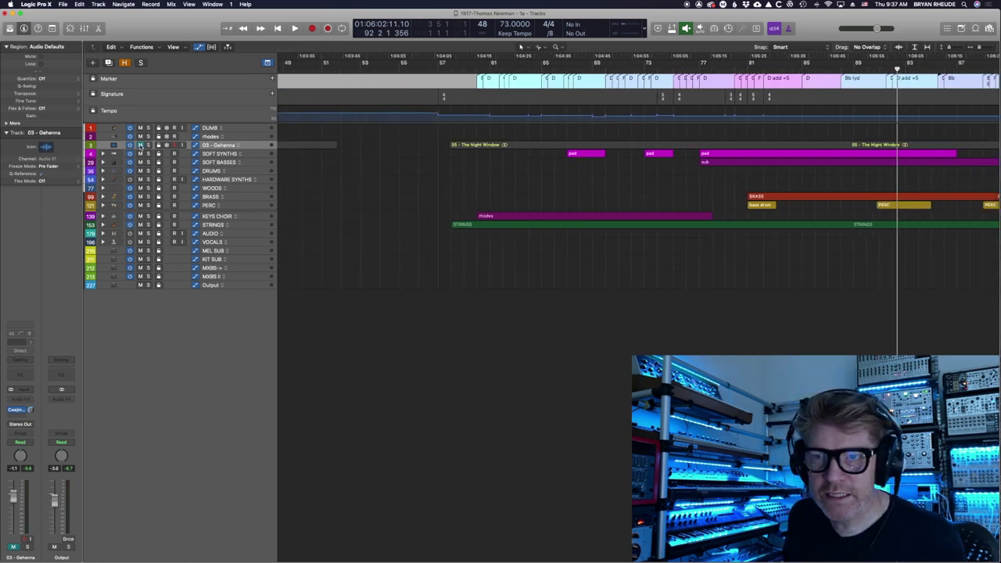
Step: Solo the 03 - Gehenna audio track and enlarge its The Night Window region to show the full waveform
left_click(147, 145)
scroll(625, 148, "right", 5)
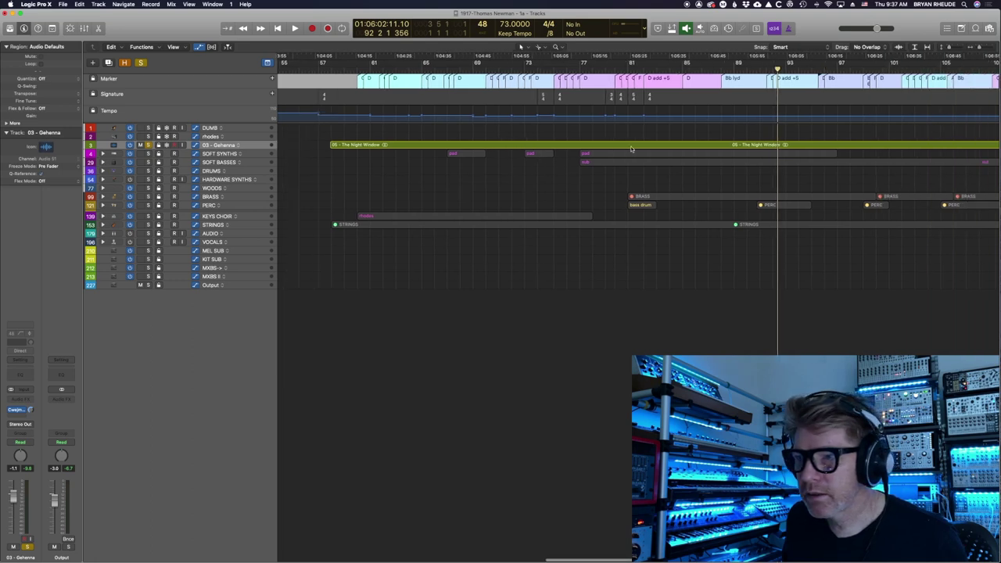
left_click(423, 142)
key("z")
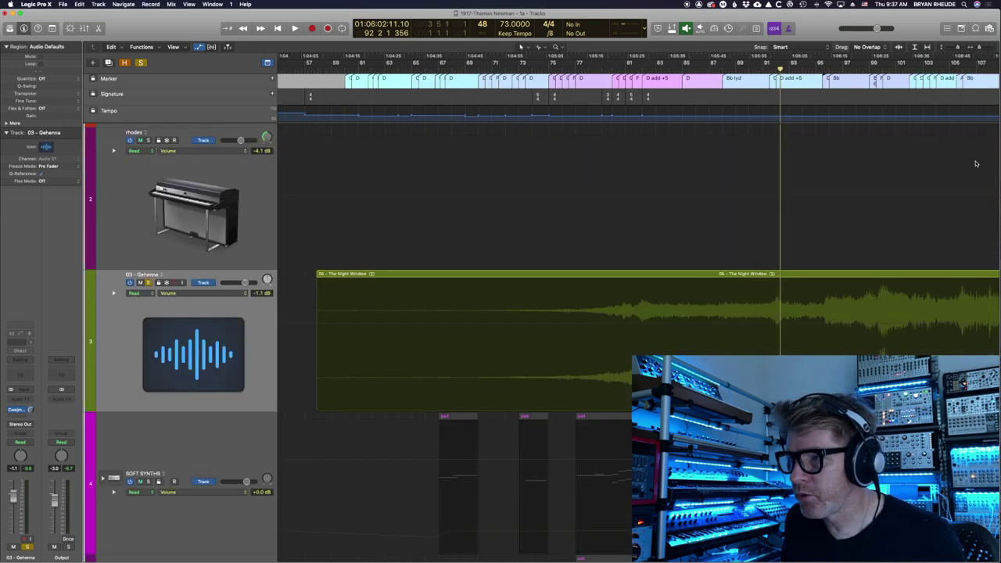
key("z")
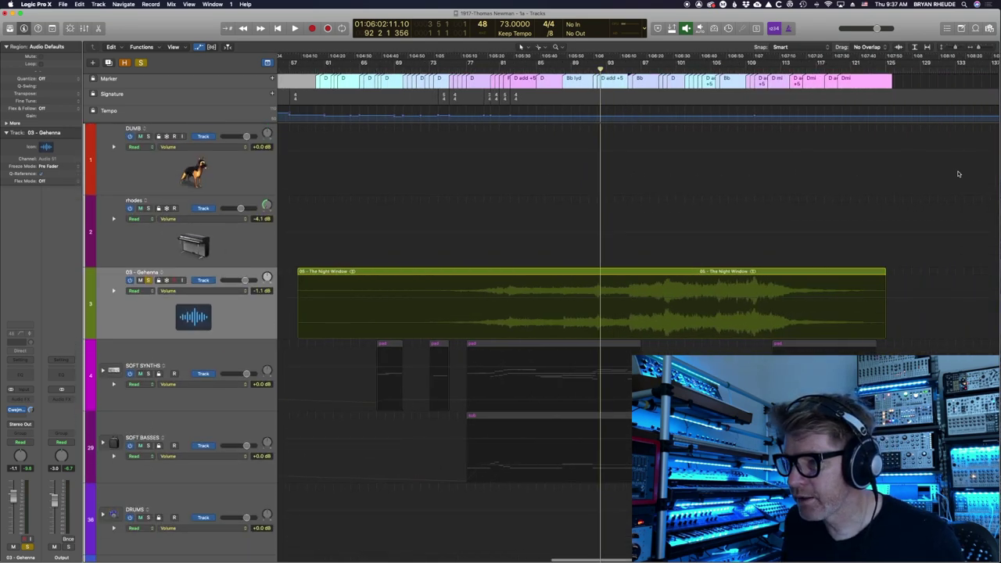
Step: Enlarge the global tracks area so the Marker, Signature and Tempo tracks are taller
scroll(824, 255, "left", 2)
scroll(727, 261, "down", 5)
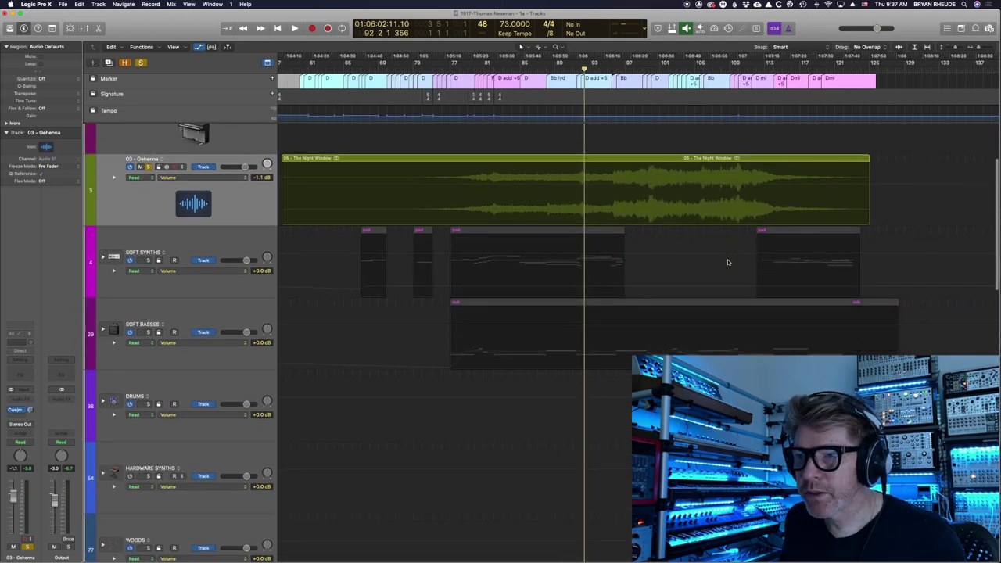
scroll(728, 263, "up", 1)
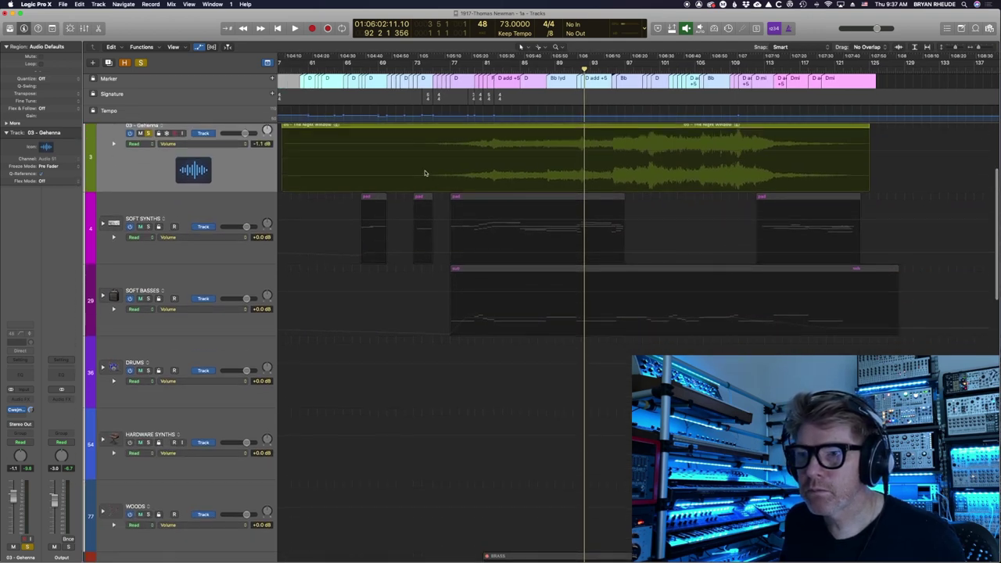
left_click_drag(416, 121, 418, 160)
scroll(403, 155, "left", 3)
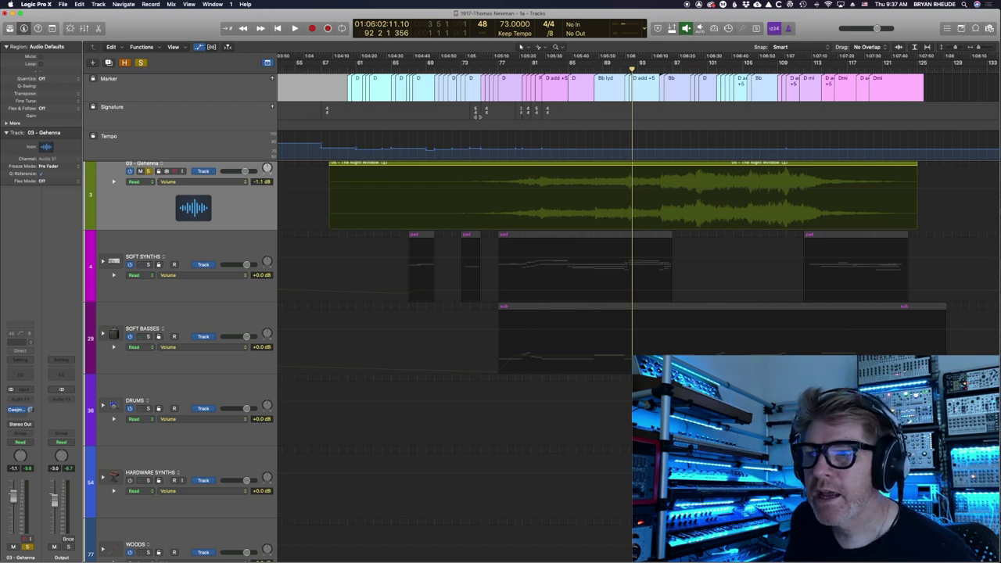
Step: Examine the chord markers over the opening of the cue, from bar 60 to about bar 78
scroll(457, 172, "up", 5)
scroll(457, 172, "left", 6)
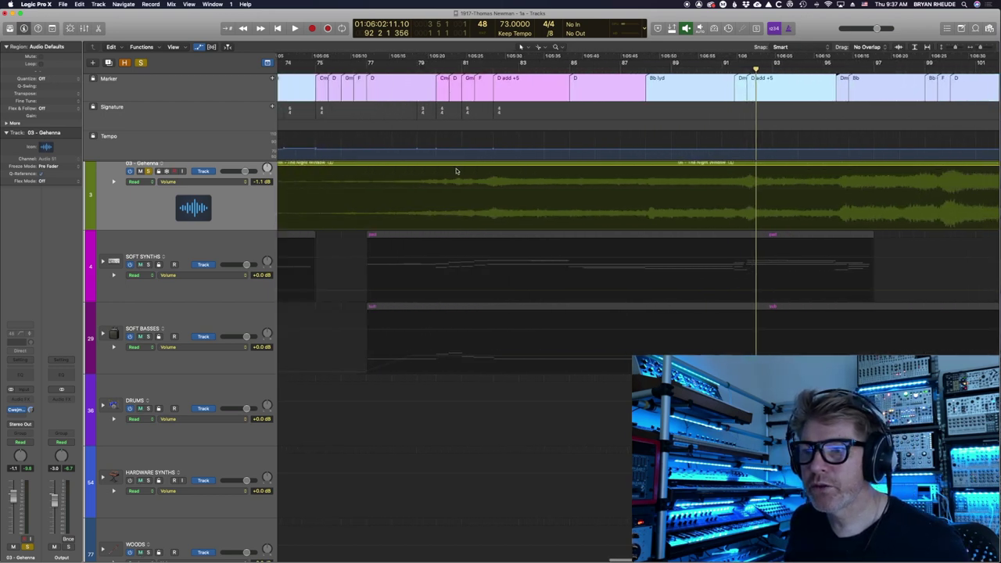
scroll(458, 171, "up", 2)
scroll(458, 171, "up", 5)
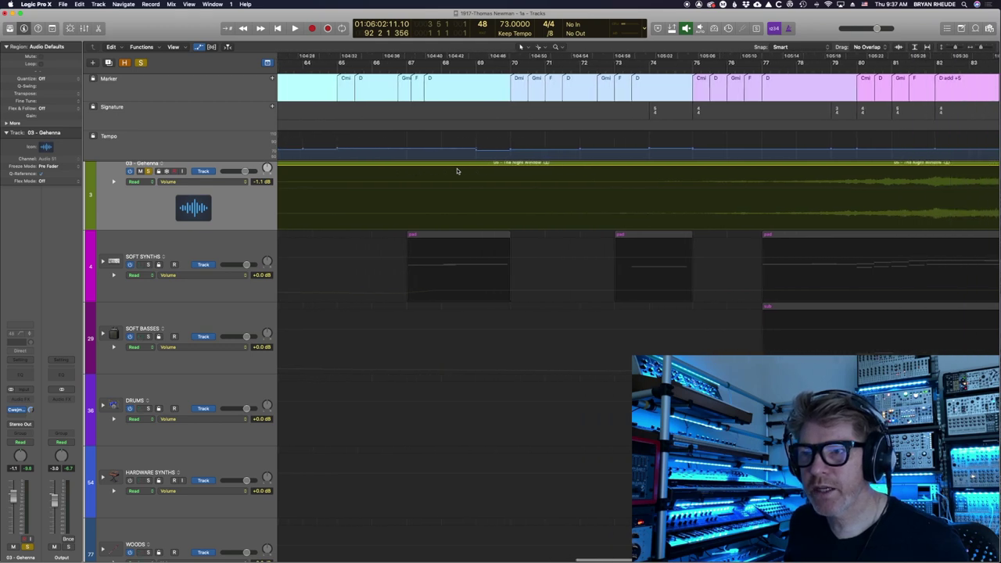
scroll(457, 171, "left", 7)
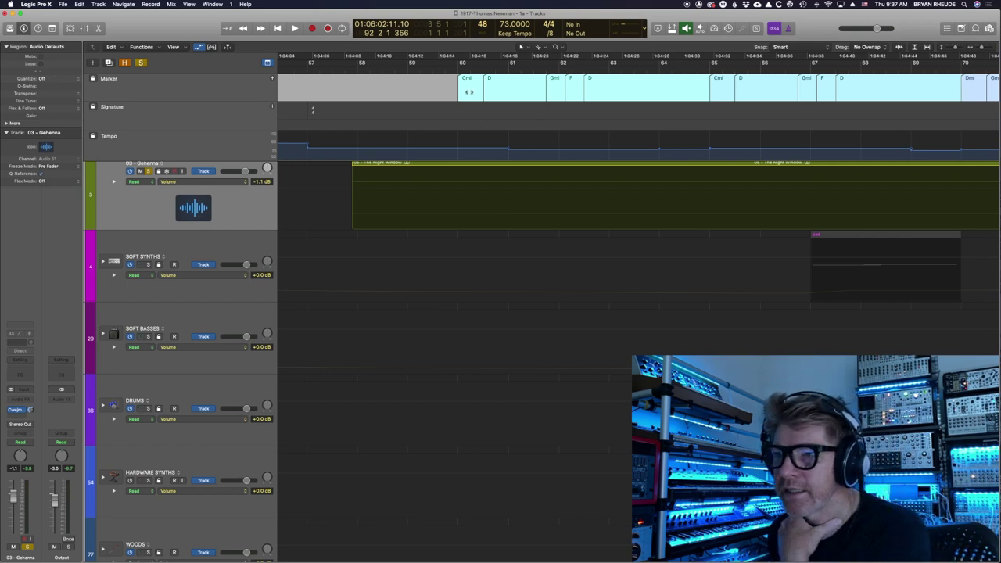
scroll(469, 92, "right", 2)
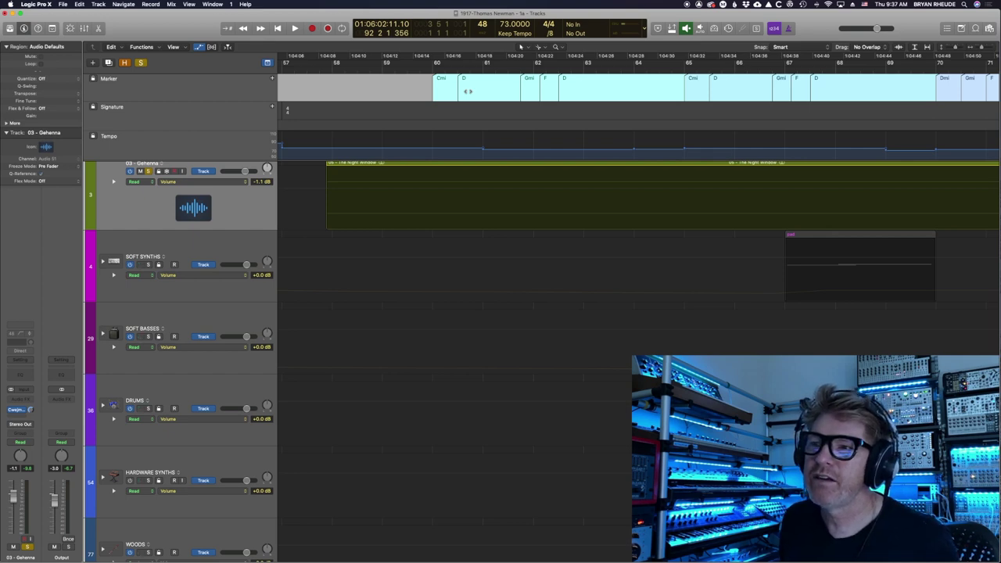
scroll(468, 92, "down", 3)
scroll(468, 91, "right", 3)
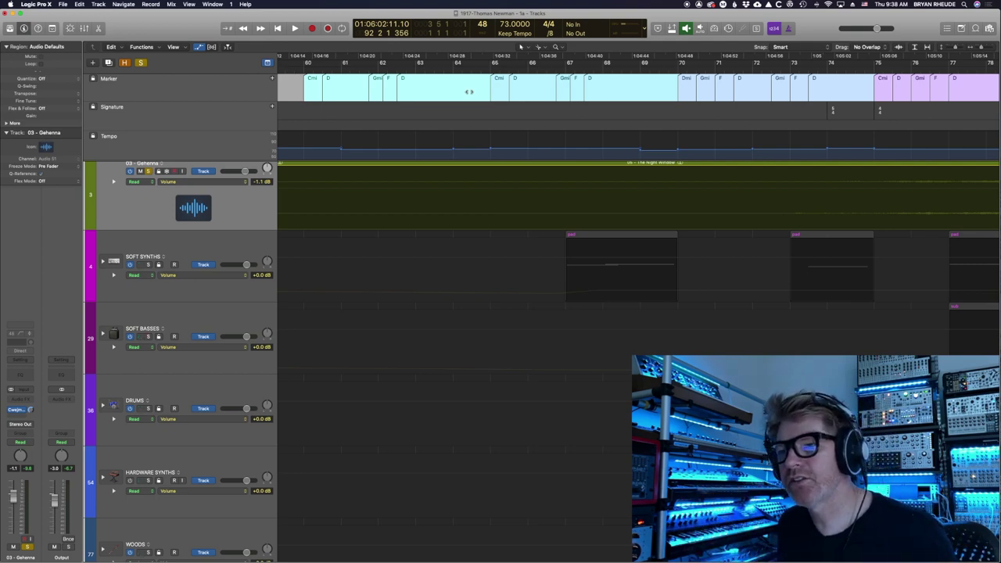
scroll(470, 91, "down", 2)
scroll(470, 92, "up", 1)
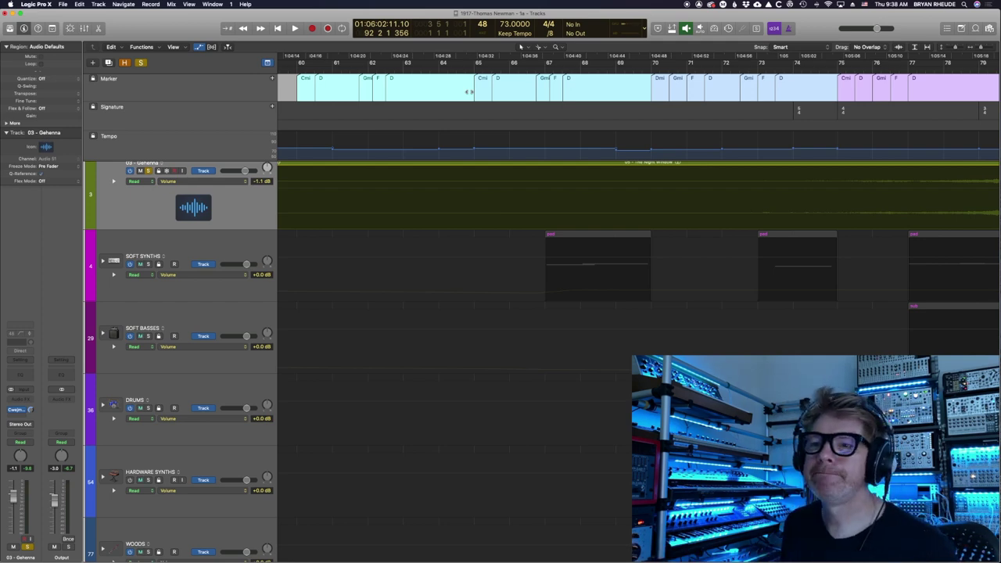
Step: Compare the remaining chord markers with the reference waveform through to the end of the cue
scroll(706, 260, "down", 4)
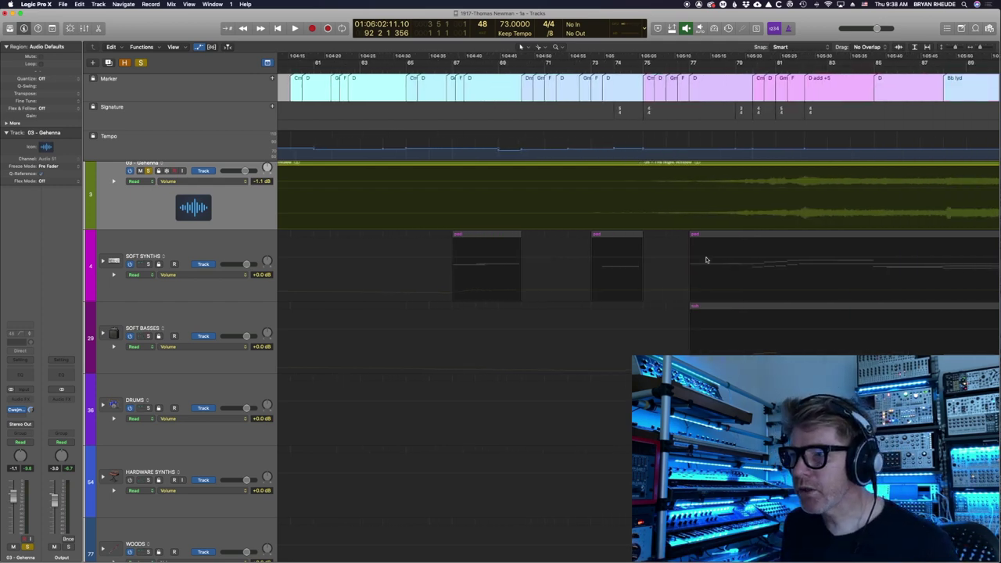
scroll(707, 260, "right", 3)
scroll(706, 260, "down", 3)
scroll(707, 260, "down", 5)
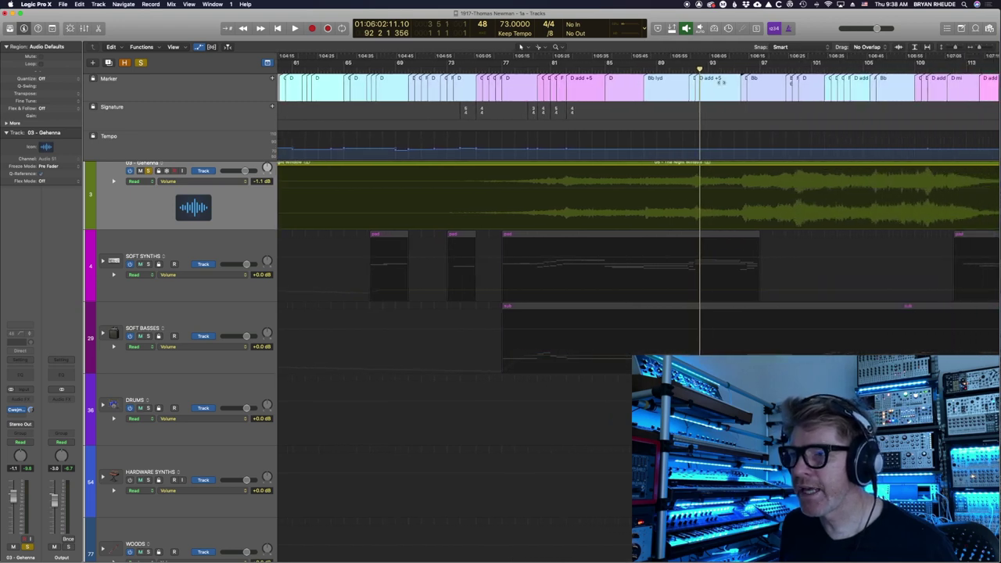
scroll(786, 86, "up", 2)
scroll(786, 86, "up", 4)
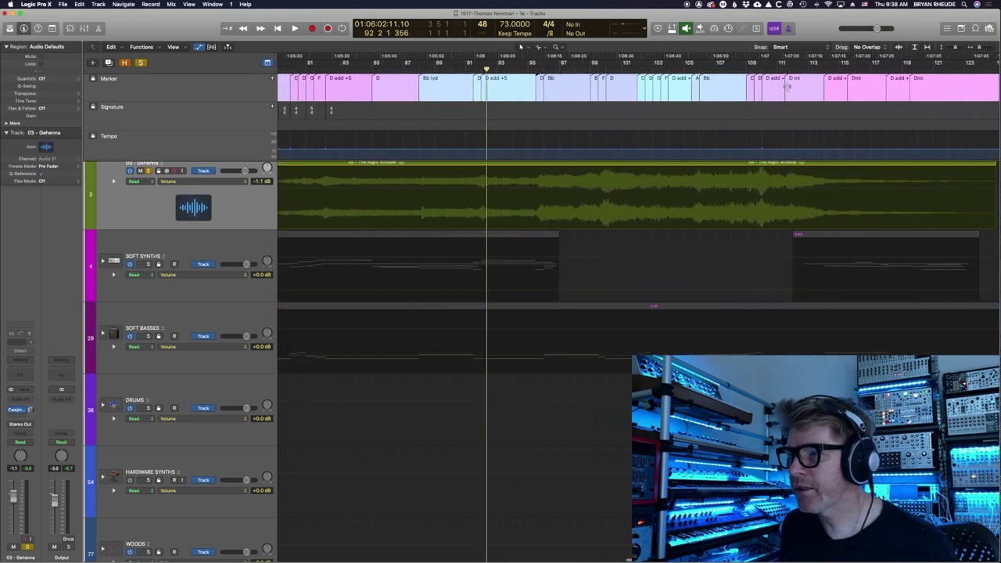
scroll(787, 86, "down", 3)
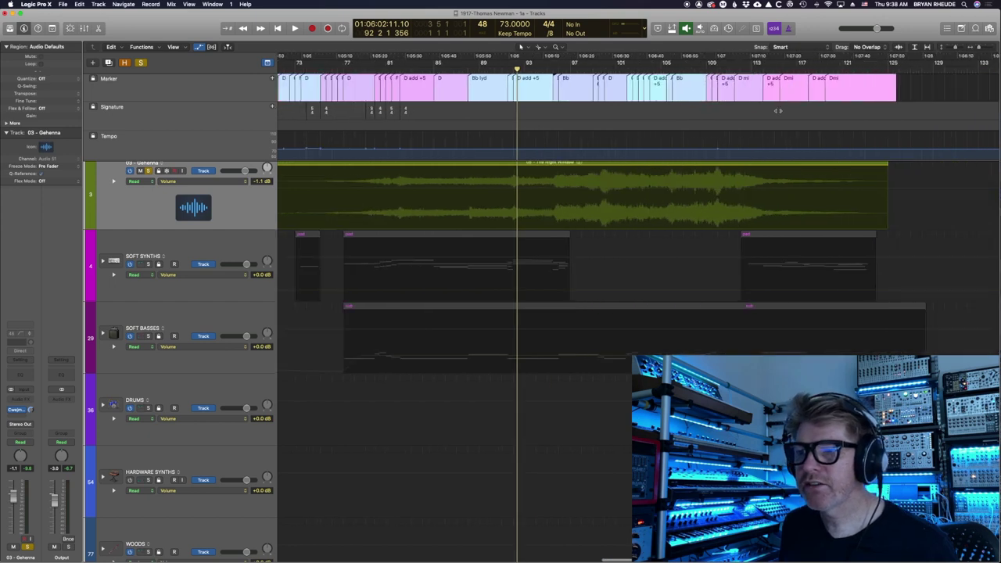
Step: Reduce the track heights to fit the whole arrangement and turn off solo on the 03 - Gehenna track
scroll(682, 259, "down", 5)
scroll(550, 310, "left", 5)
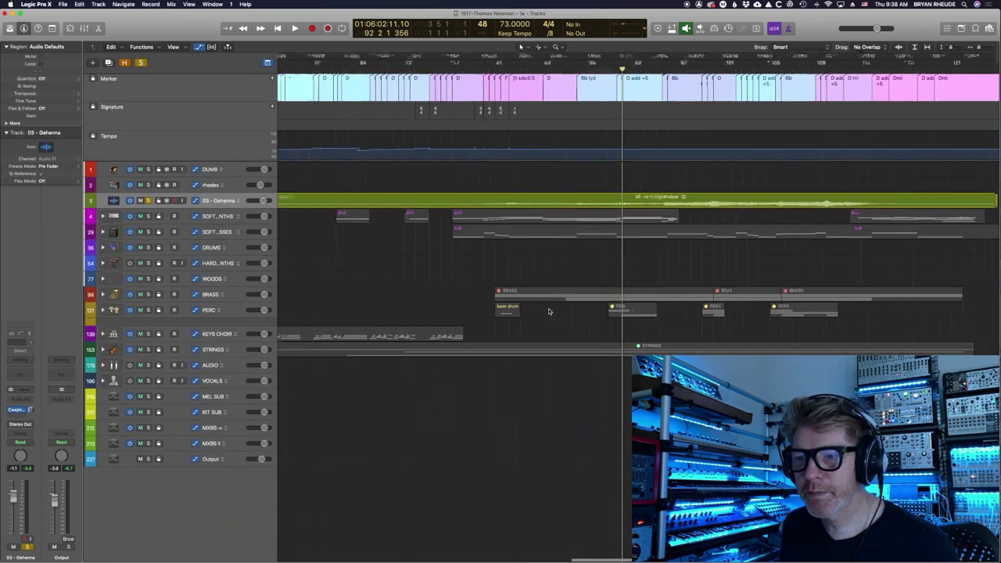
scroll(550, 310, "down", 1)
scroll(548, 310, "right", 4)
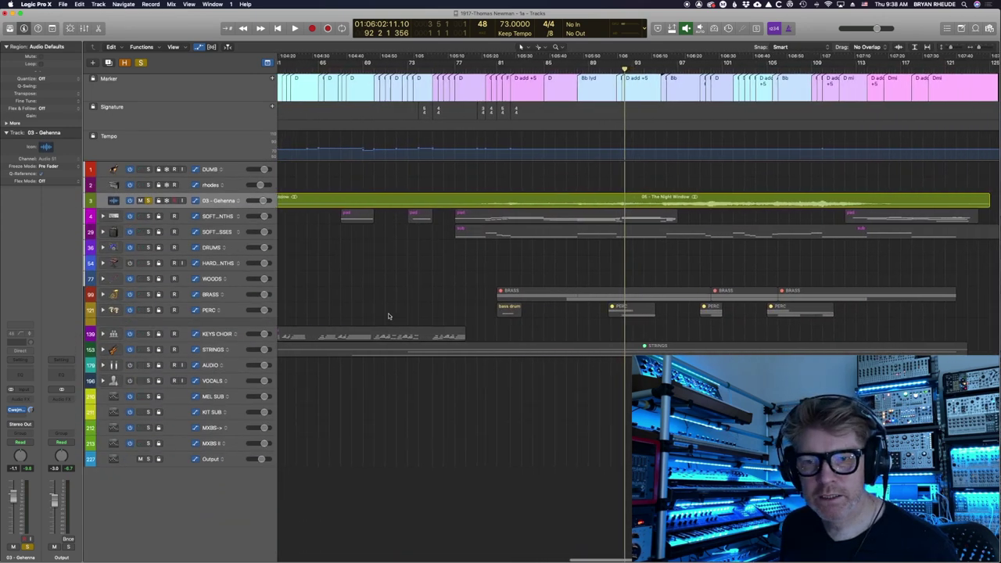
scroll(387, 315, "down", 2)
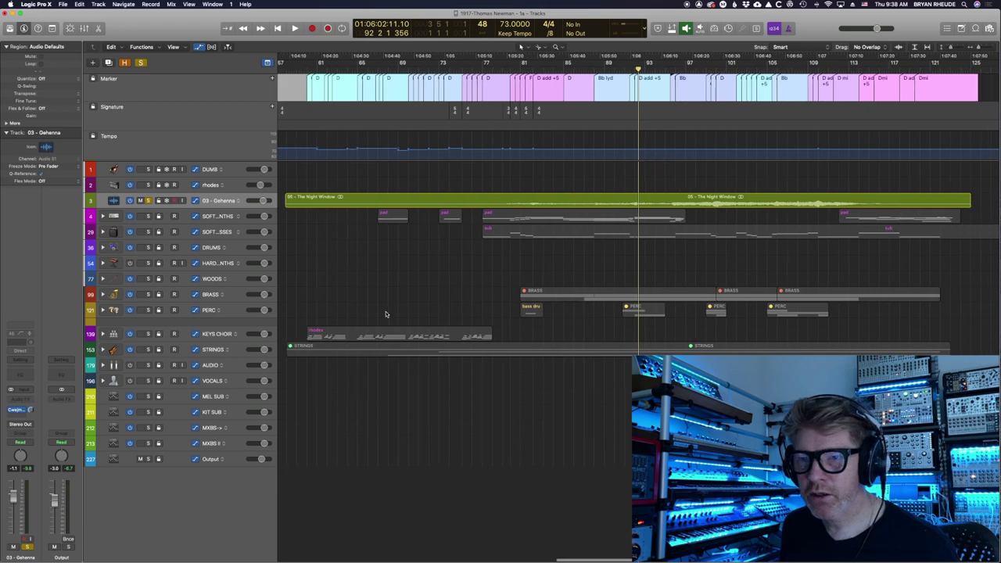
left_click(149, 201)
Step: Solo the rhodes region on the KEYS CHOIR track and audition it from bar 60 to bar 62
left_click(349, 334)
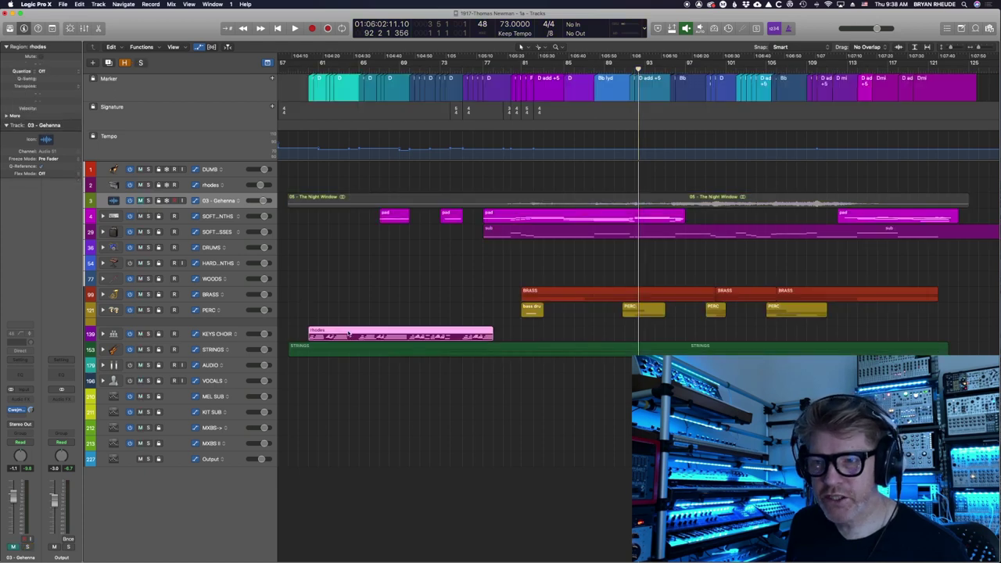
key("ctrl+s")
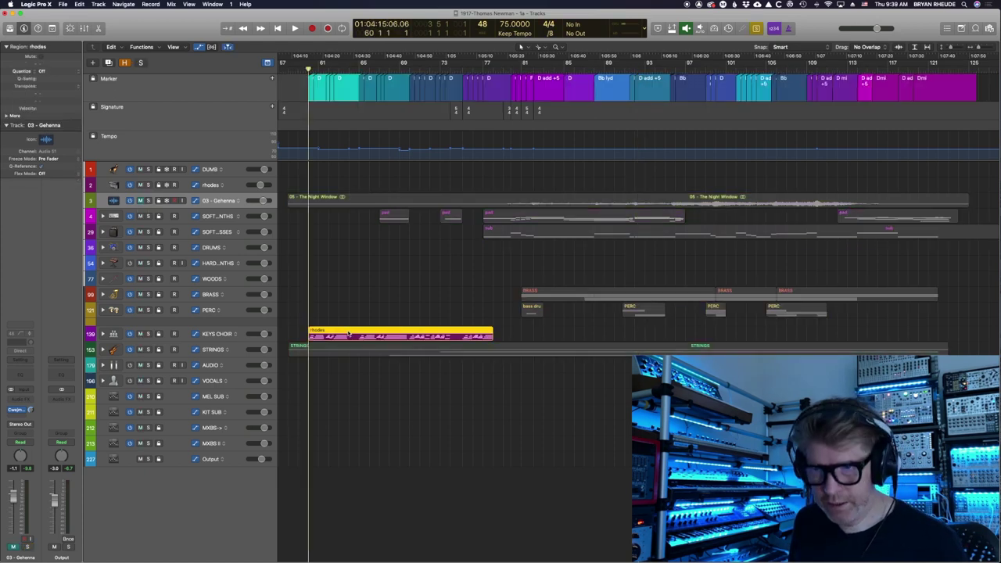
key("space")
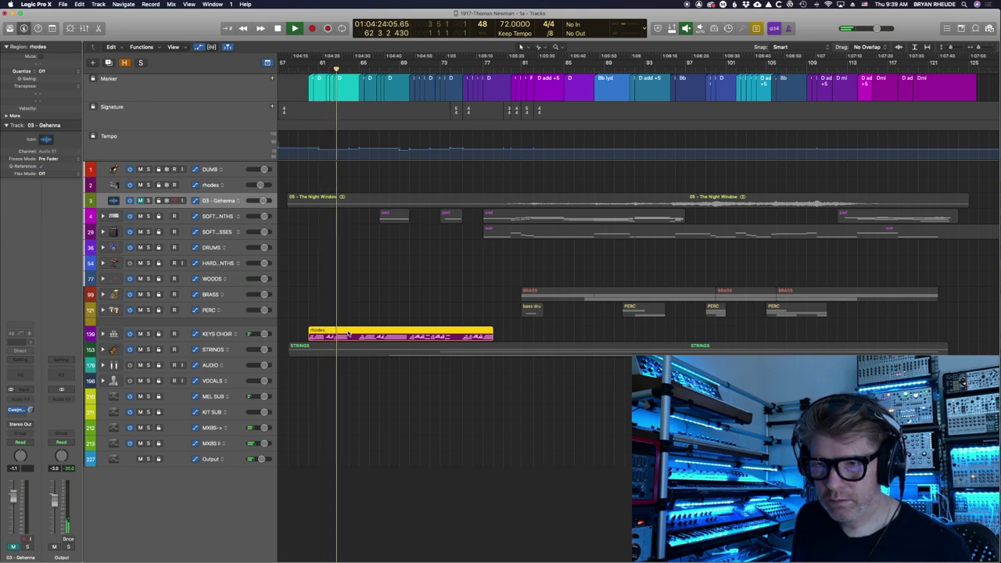
key("space")
Step: Open the rhodes region in the Piano Roll, inspect its notes around bar 62, and close the editor
left_click(356, 317)
double_click(355, 330)
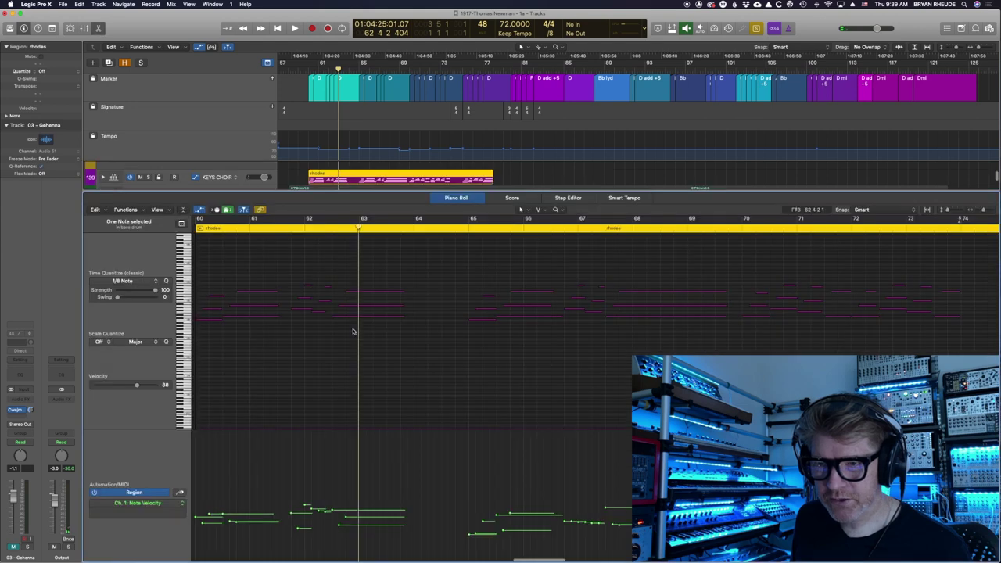
left_click(329, 368)
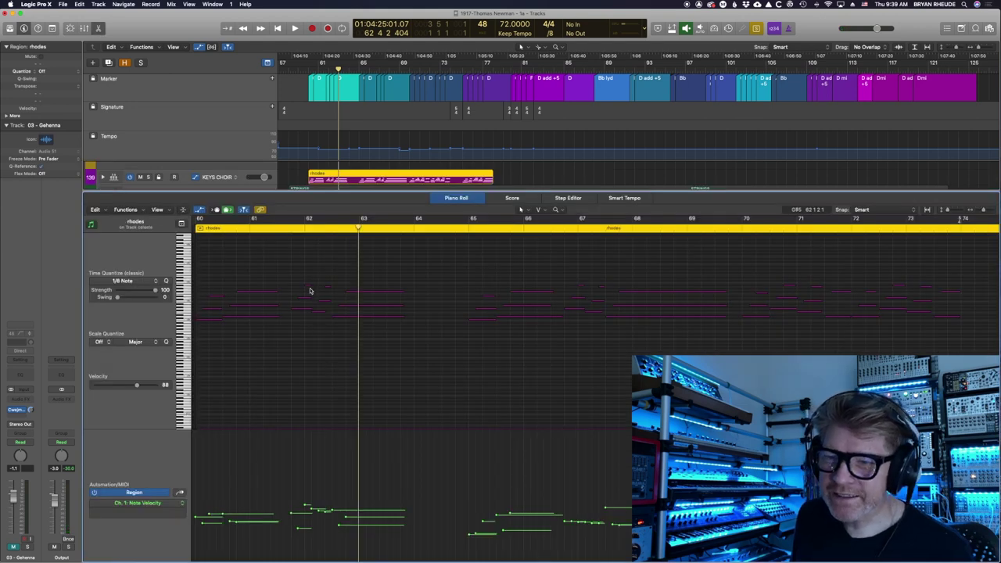
left_click(309, 290)
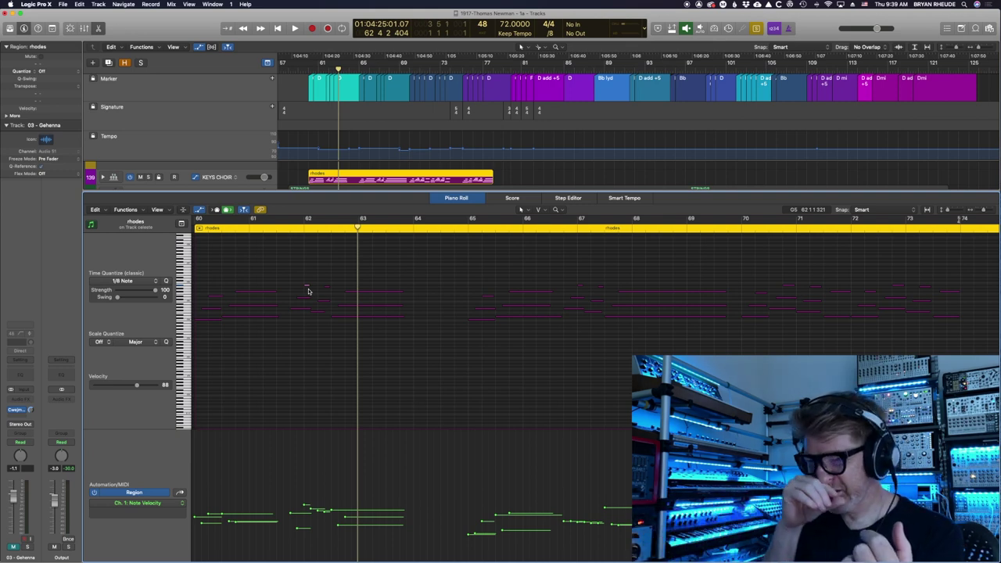
key("p")
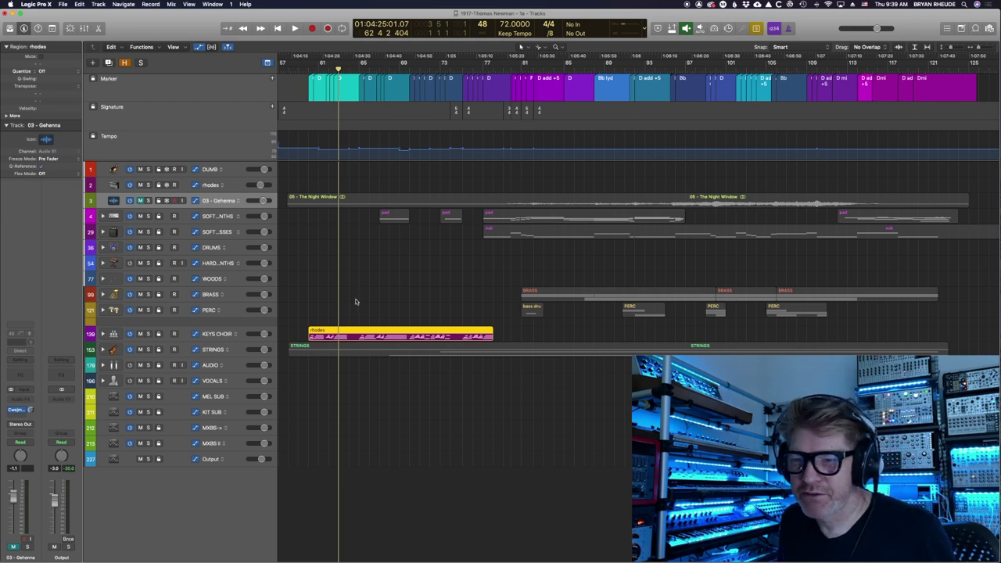
Step: Reselect the rhodes region and expand the STRINGS track stack to show its individual instrument tracks
left_click(370, 321)
left_click(373, 334)
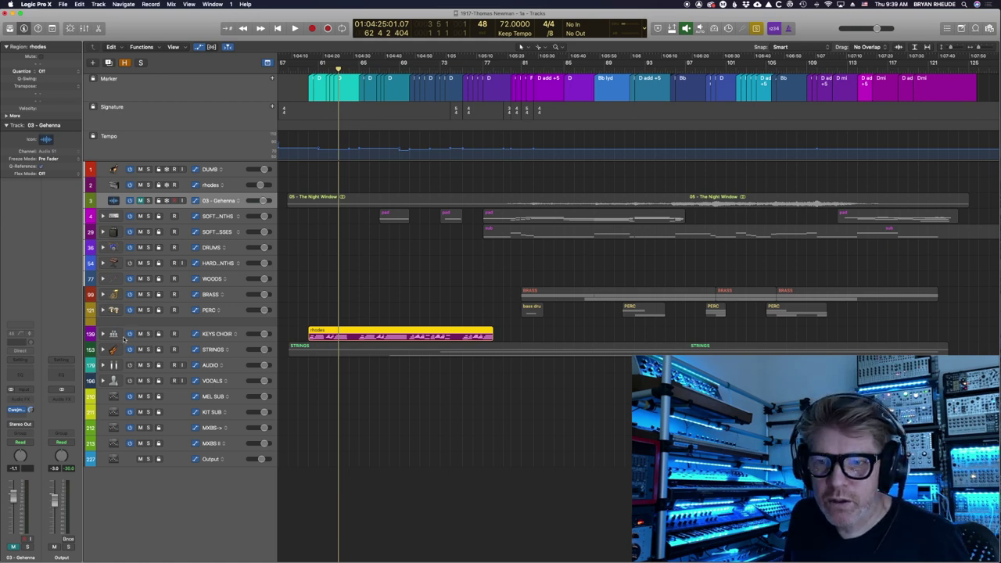
left_click(101, 350)
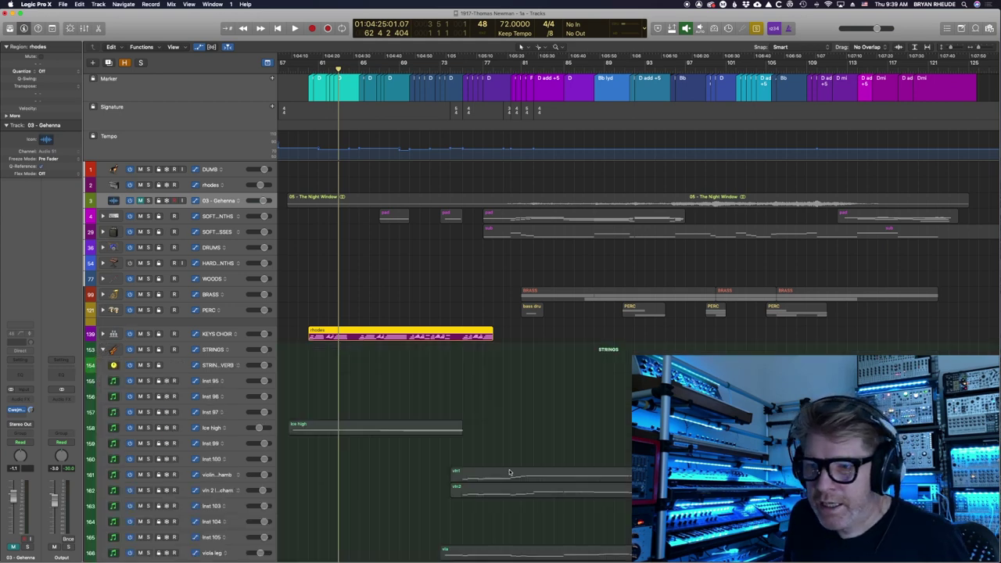
Step: Examine the cello leg cham region in the STRINGS stack, looking over its notes and volume automation from bar 68 onward
scroll(509, 472, "down", 10)
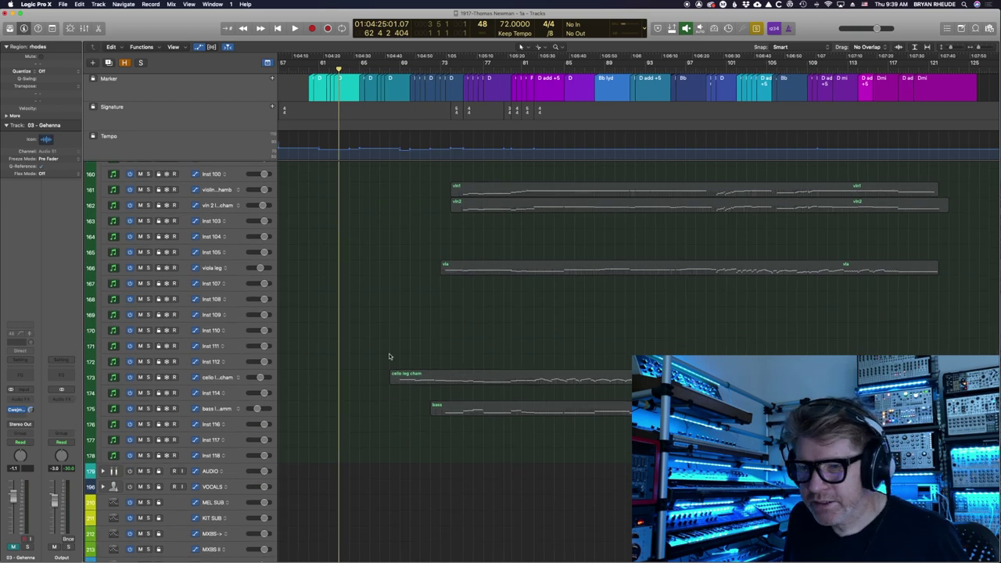
left_click_drag(374, 355, 673, 398)
scroll(630, 399, "up", 2)
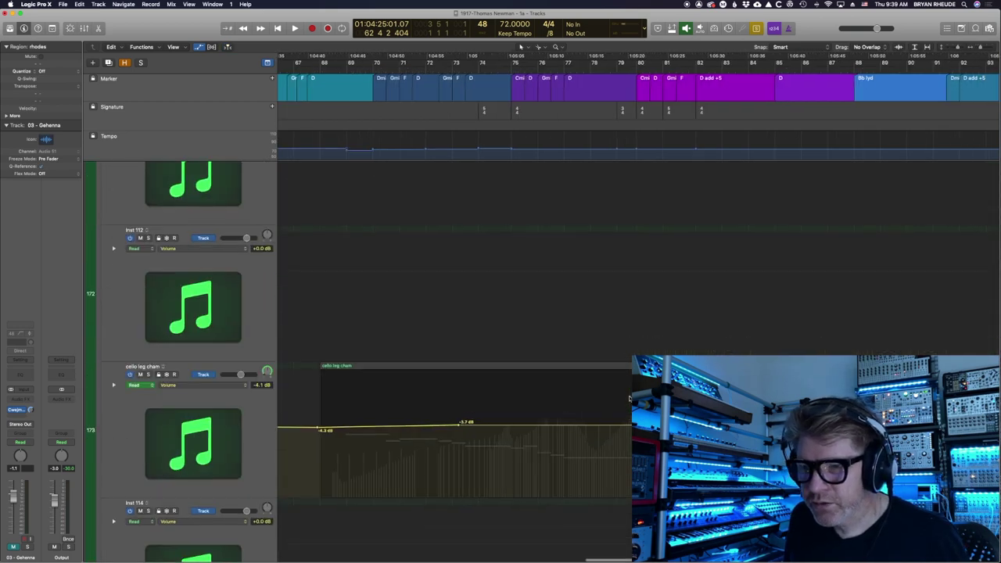
scroll(630, 399, "down", 2)
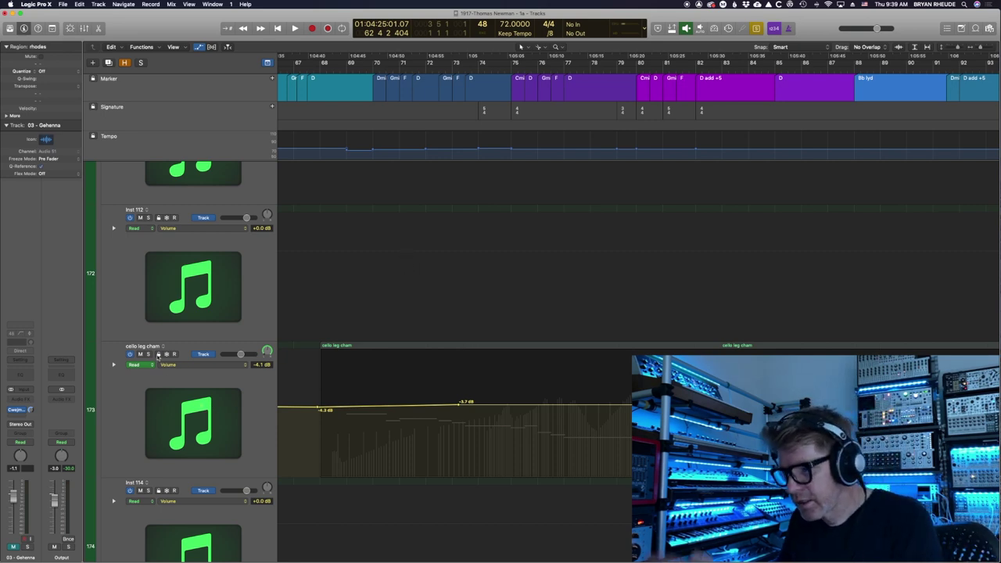
key("super+Right")
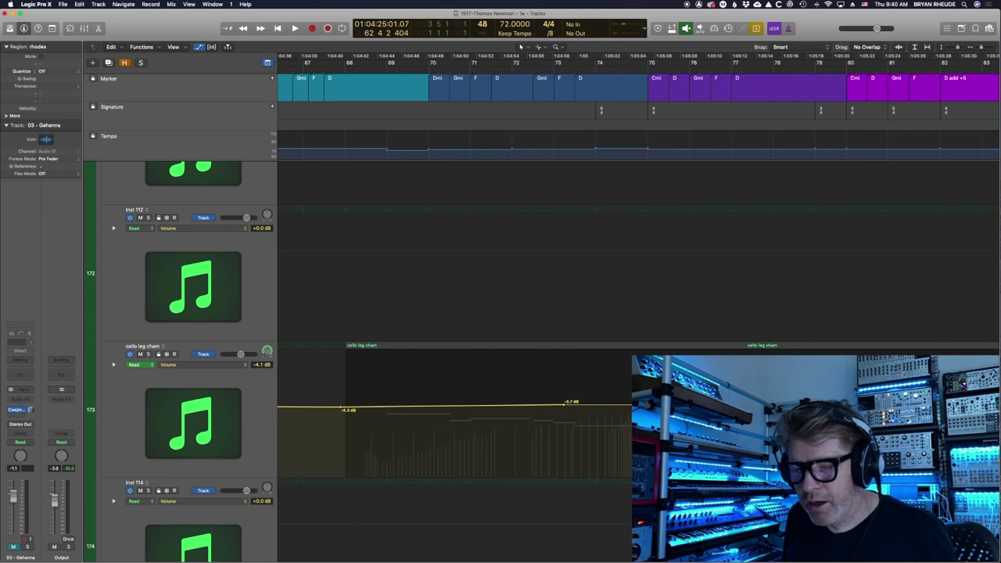
key("super+Left")
key("super+Left")
key("super+Left")
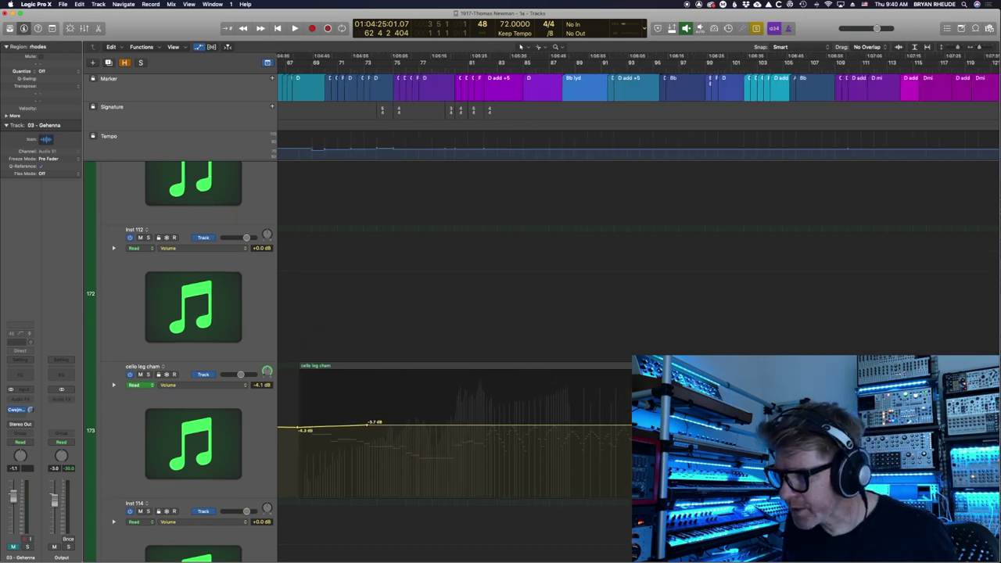
key("super+Left")
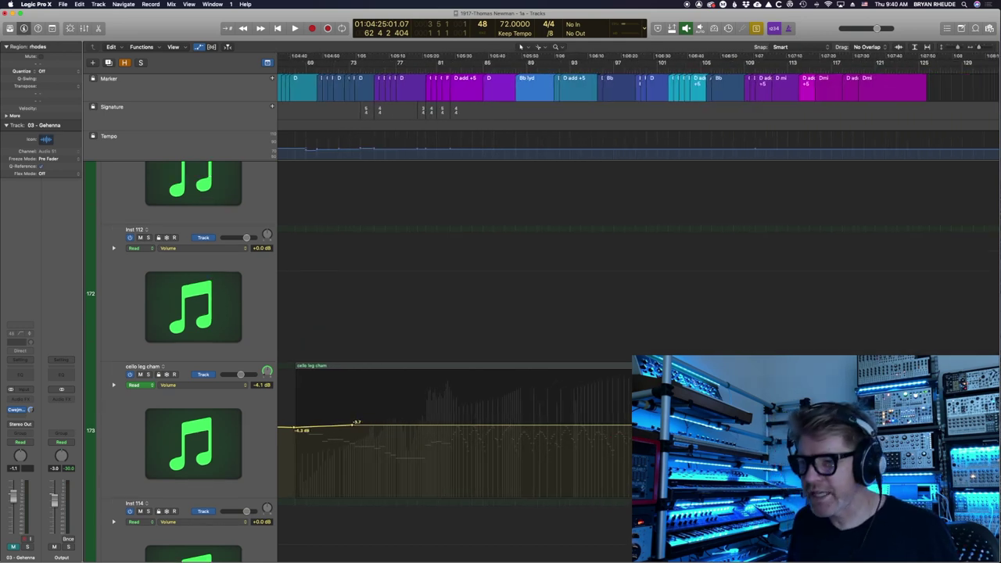
scroll(638, 274, "right", 5)
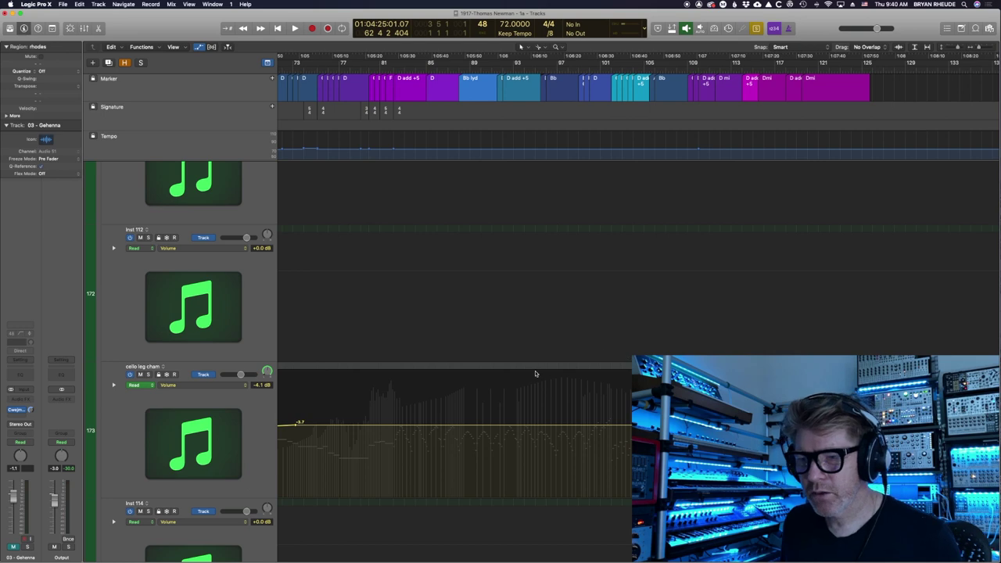
scroll(536, 374, "up", 3)
scroll(535, 374, "right", 3)
scroll(536, 374, "up", 1)
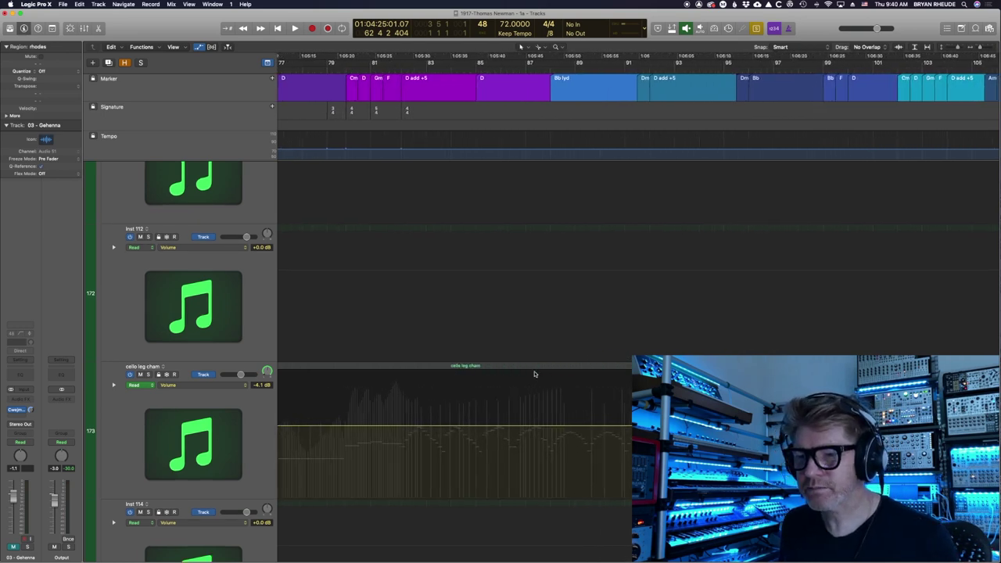
scroll(535, 374, "right", 3)
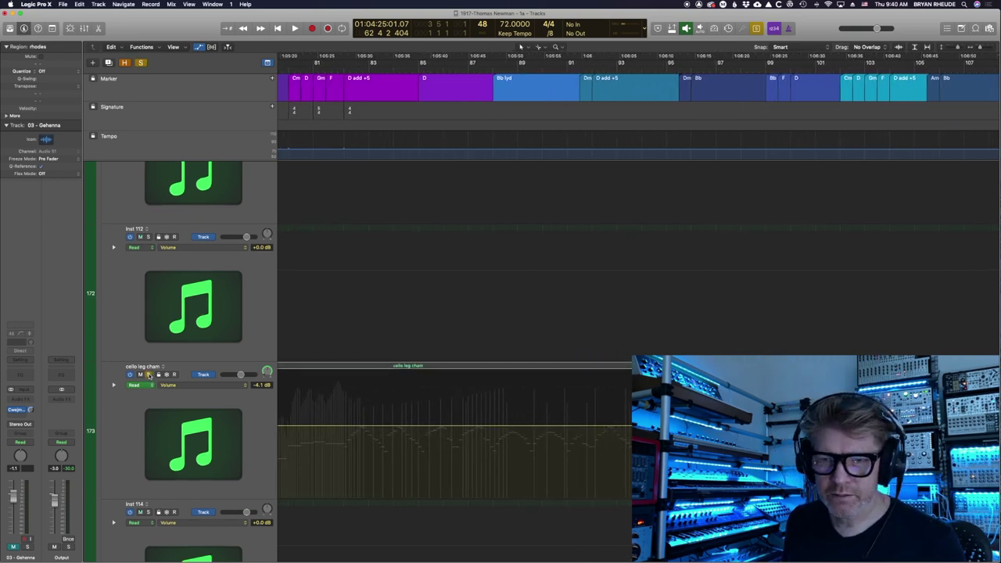
Step: Solo the cello leg cham track within the STRINGS stack
scroll(381, 343, "down", 8)
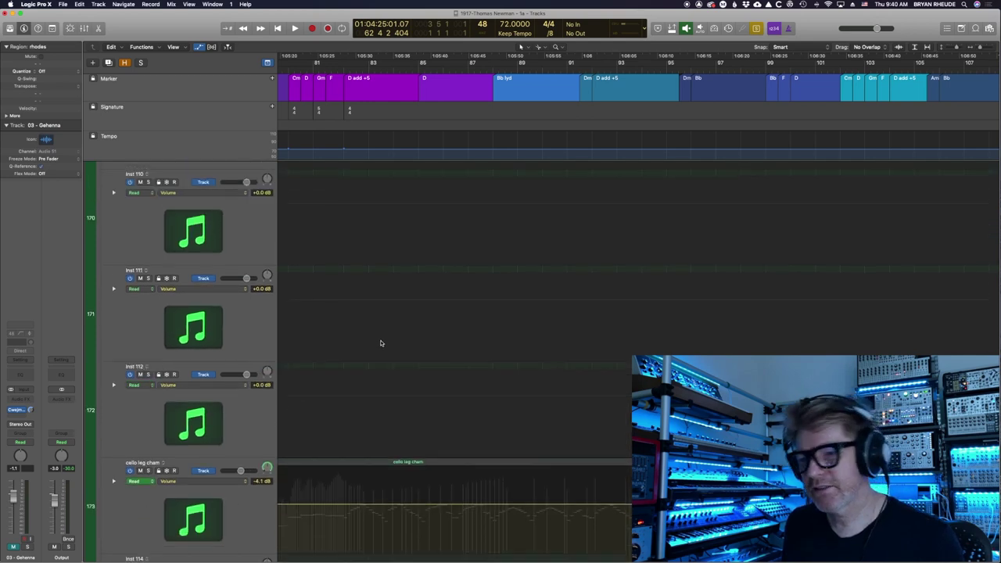
scroll(381, 342, "left", 3)
scroll(381, 342, "left", 3)
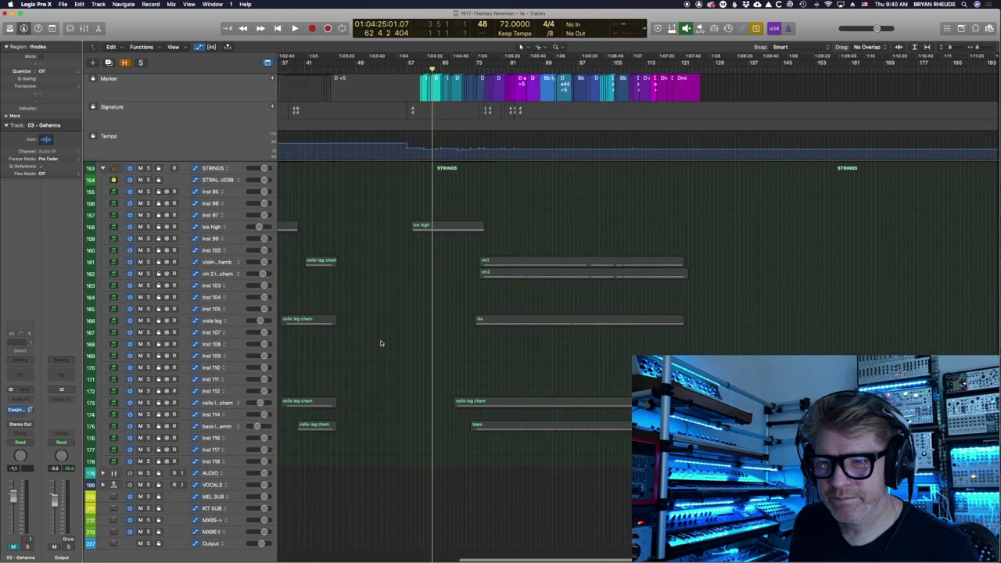
scroll(381, 344, "left", 4)
scroll(381, 344, "right", 1)
scroll(381, 342, "right", 1)
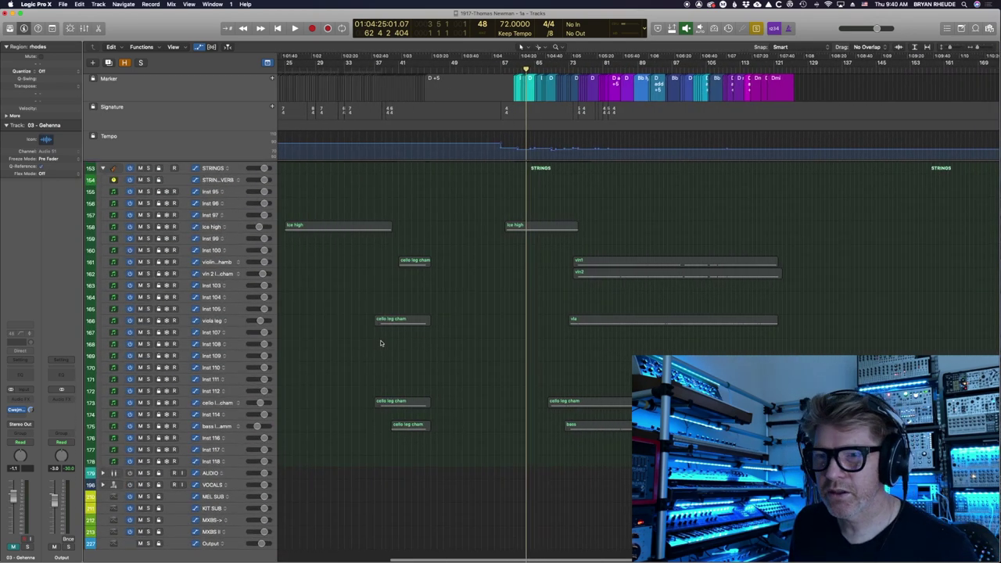
key("ctrl+s")
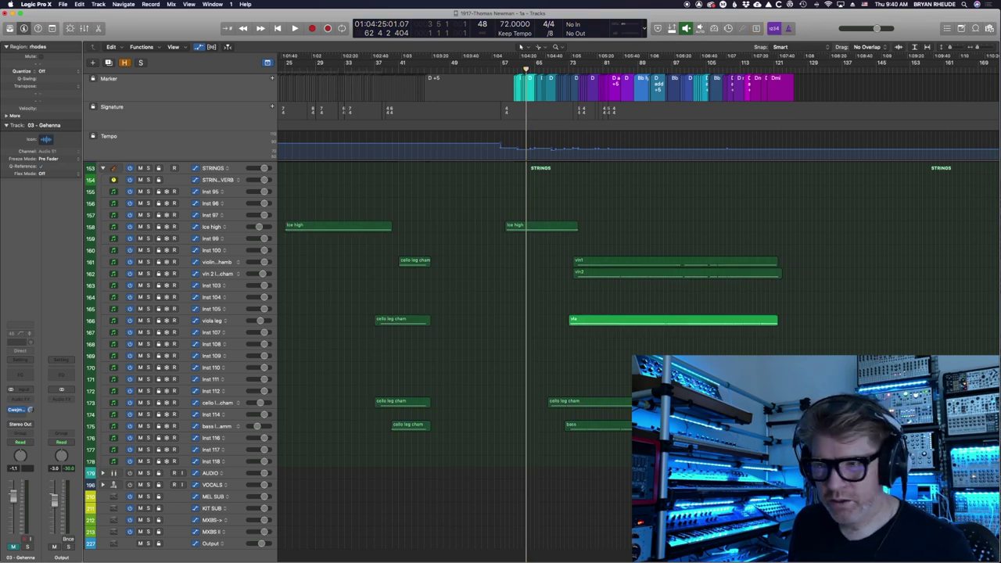
left_click(149, 403)
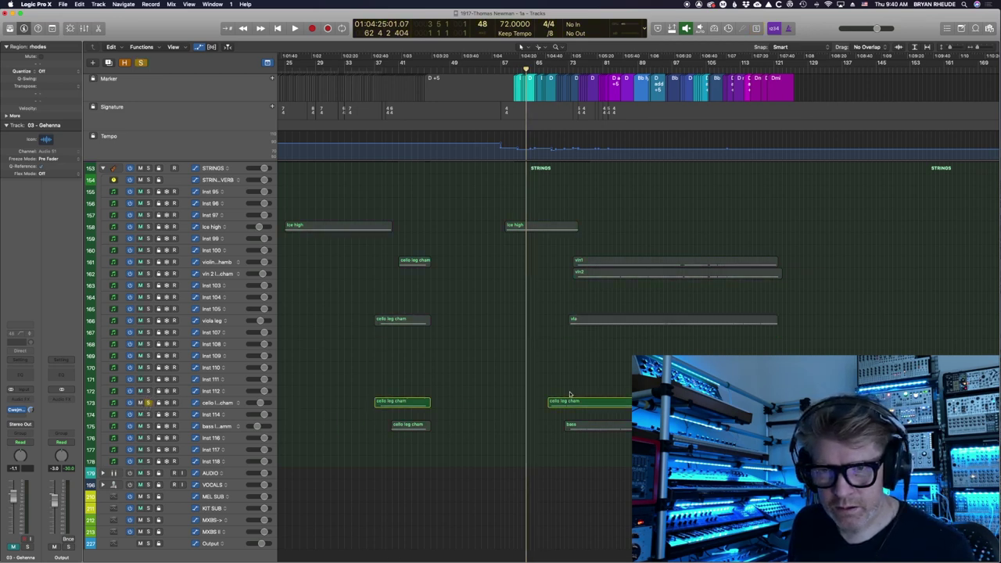
Step: Select the cello leg cham track, inspect its Kontakt Spitfire Chamber Strings celli legato patch, and close the plug-in window
left_click_drag(485, 385, 630, 432)
key("z")
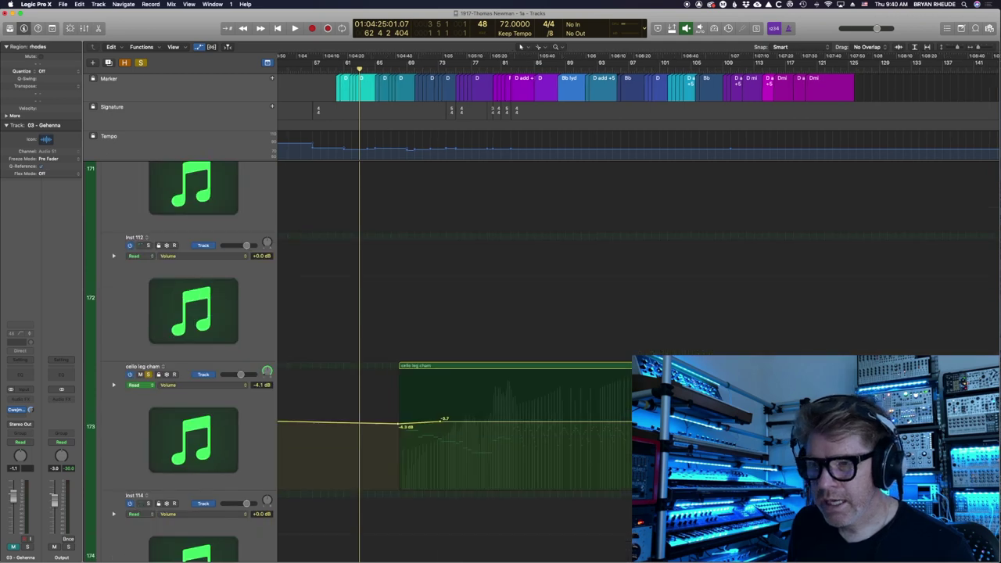
left_click(222, 402)
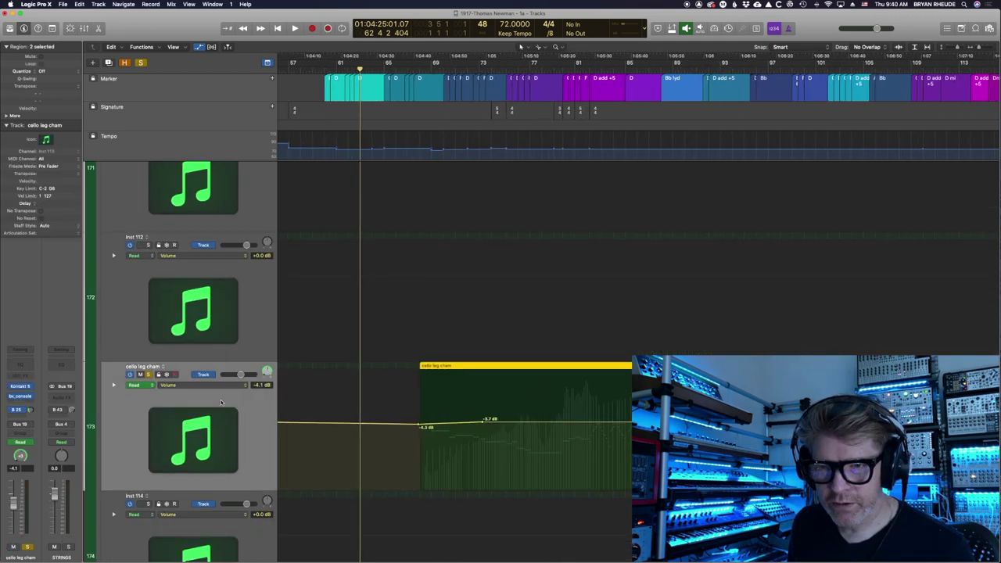
left_click(20, 389)
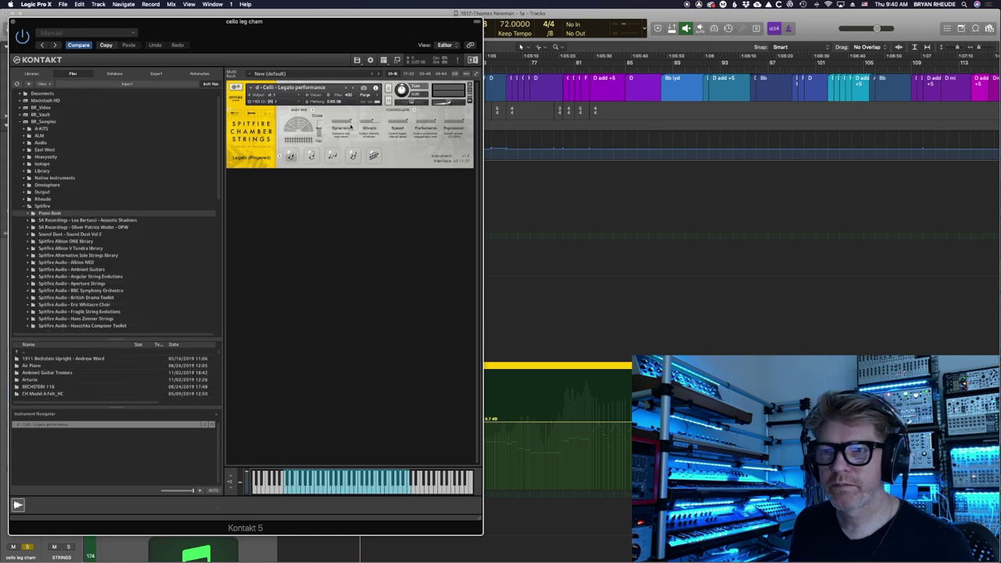
left_click(12, 23)
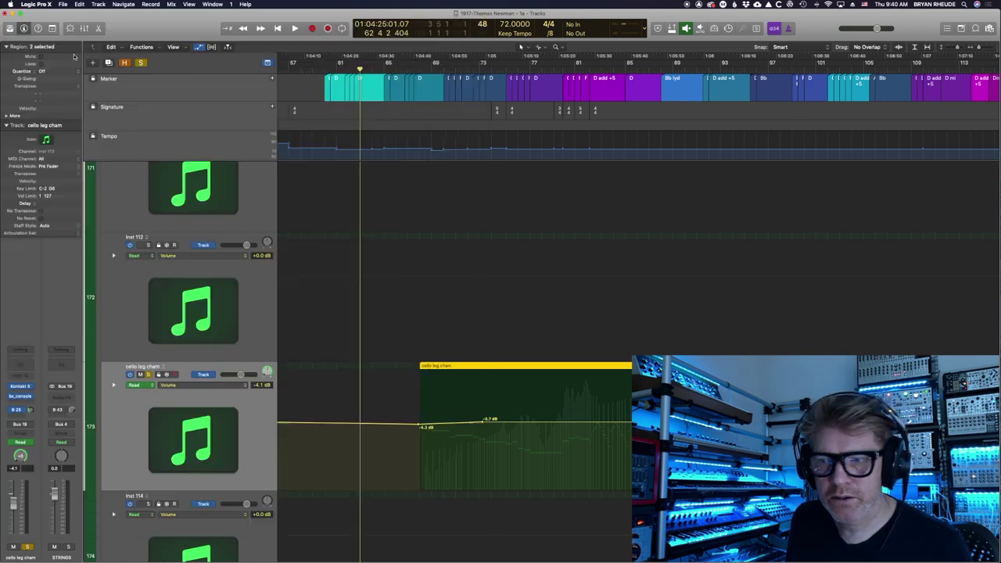
Step: Play the soloed cello from bar 67 and display its region's expression and modulation data in the Piano Roll
left_click(414, 69)
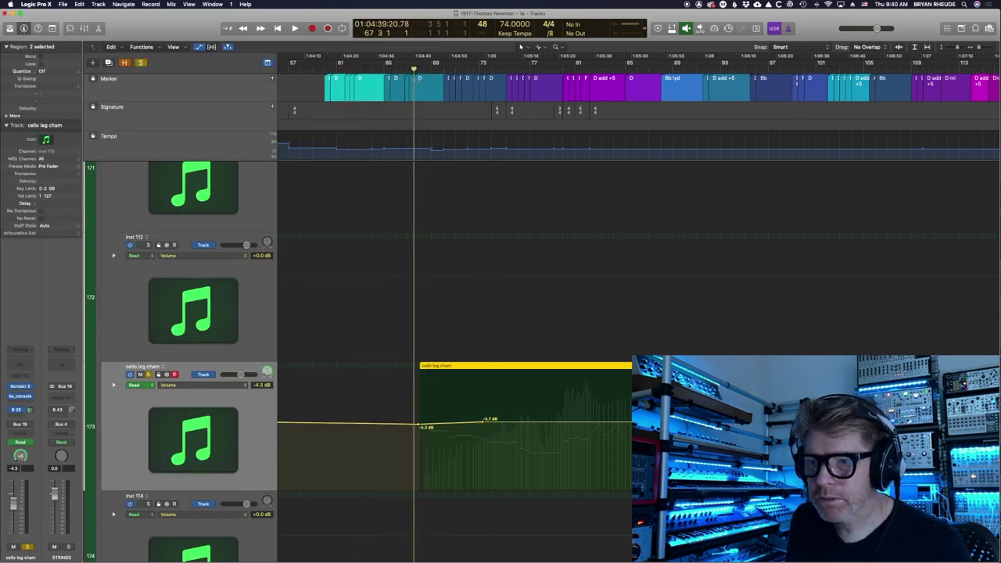
double_click(593, 366)
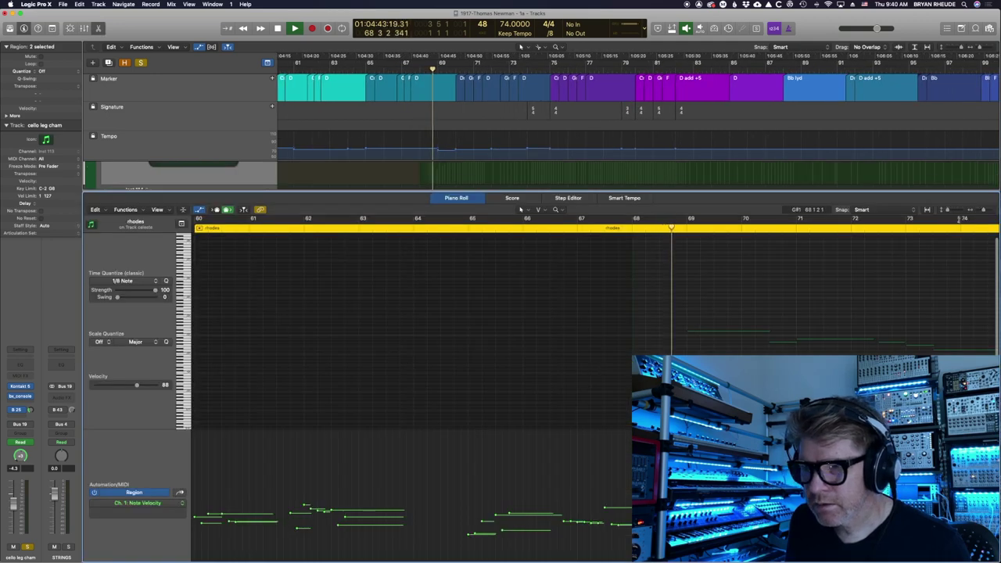
left_click(139, 503)
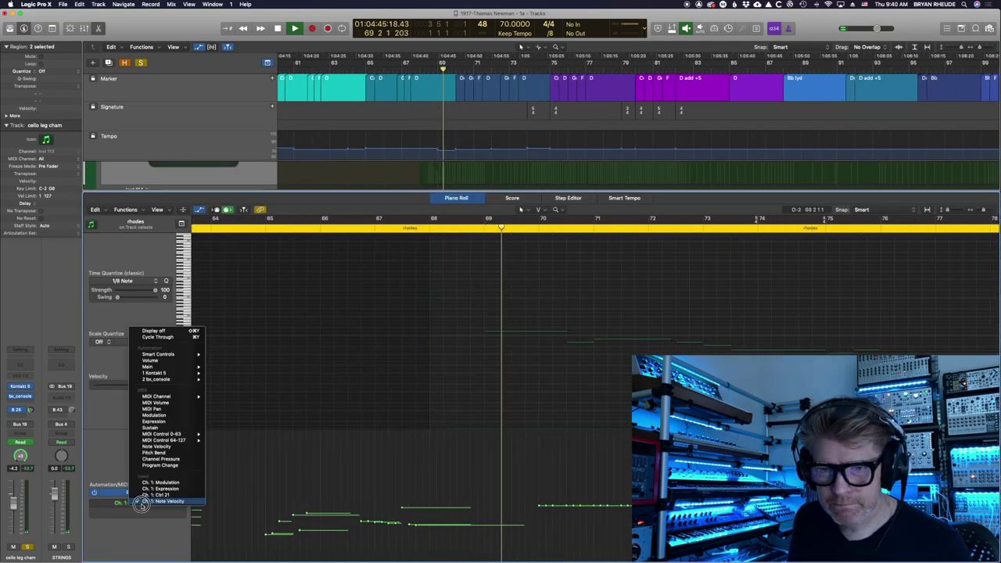
left_click(149, 489)
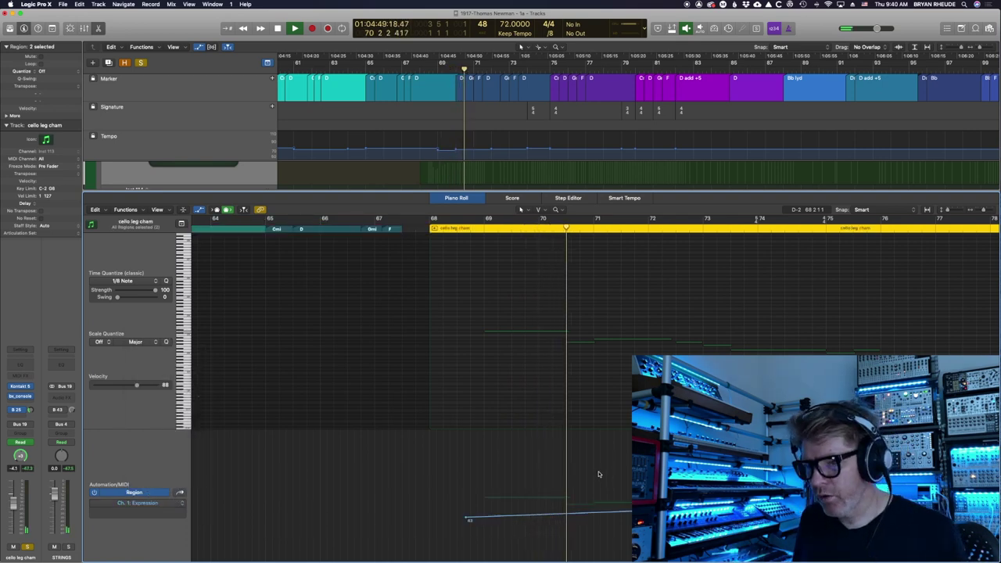
left_click(140, 504)
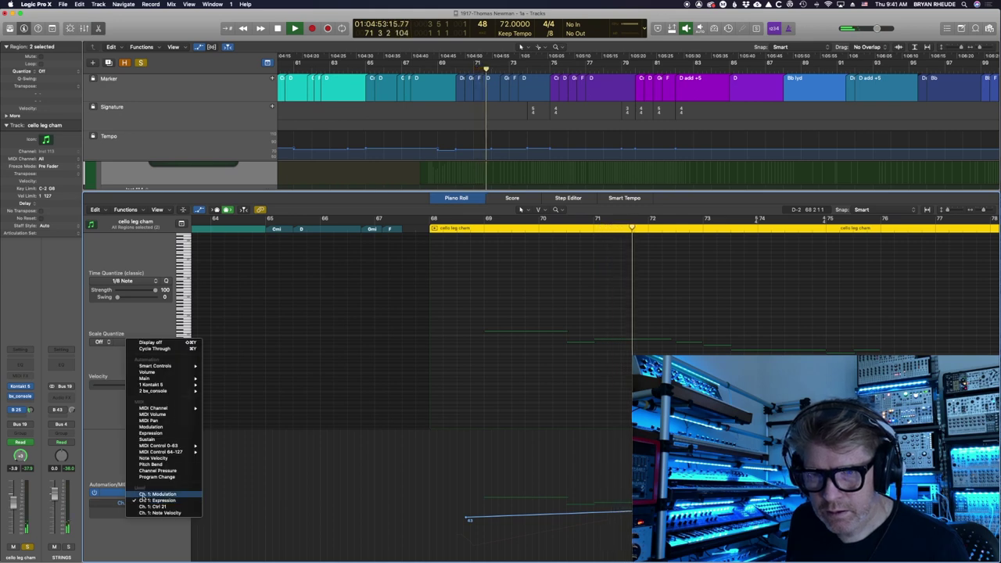
left_click(142, 494)
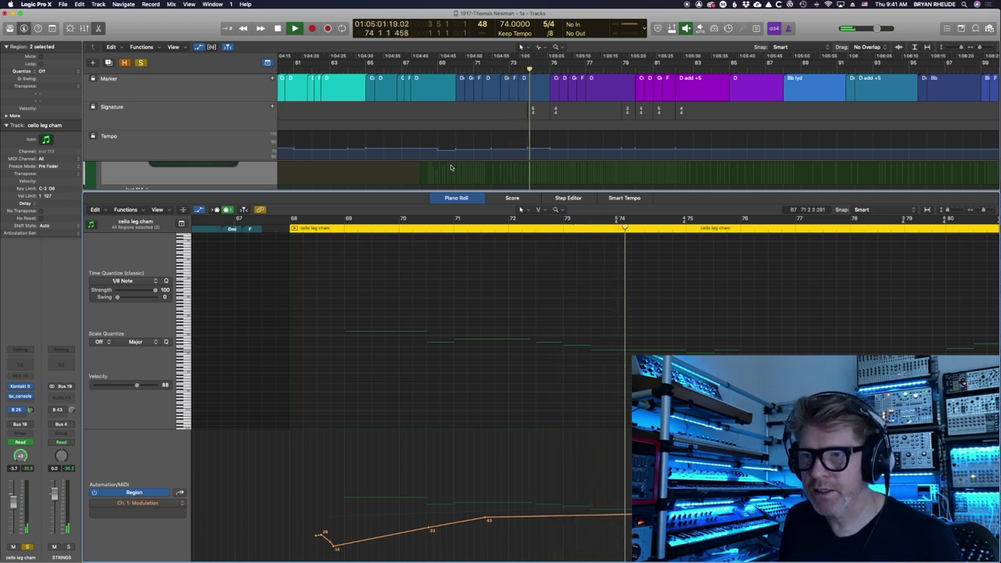
Step: Select the DUMB track at the start of the track list and close the Piano Roll
scroll(436, 167, "down", 3)
scroll(425, 165, "up", 2)
scroll(266, 171, "up", 10)
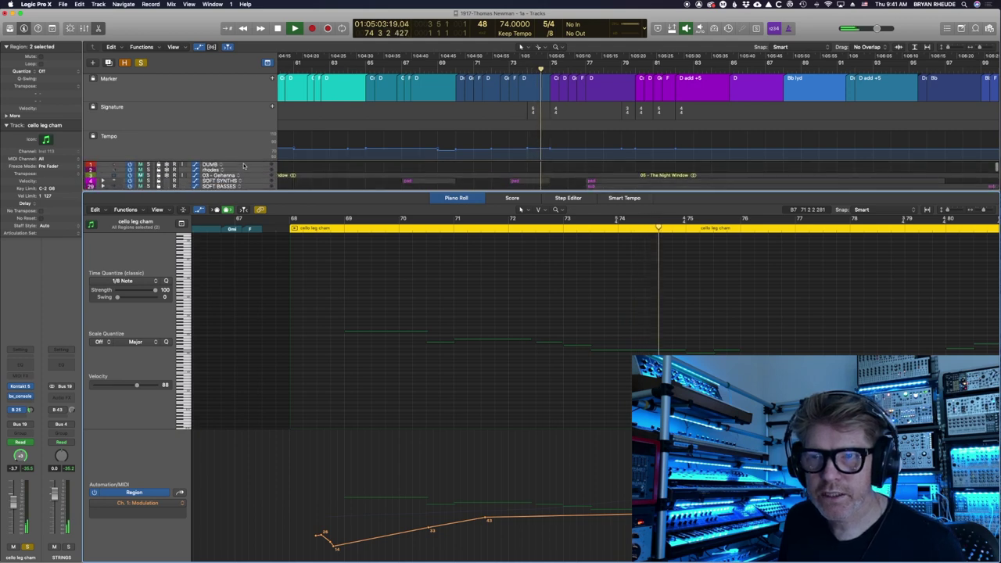
left_click(248, 166)
key("p")
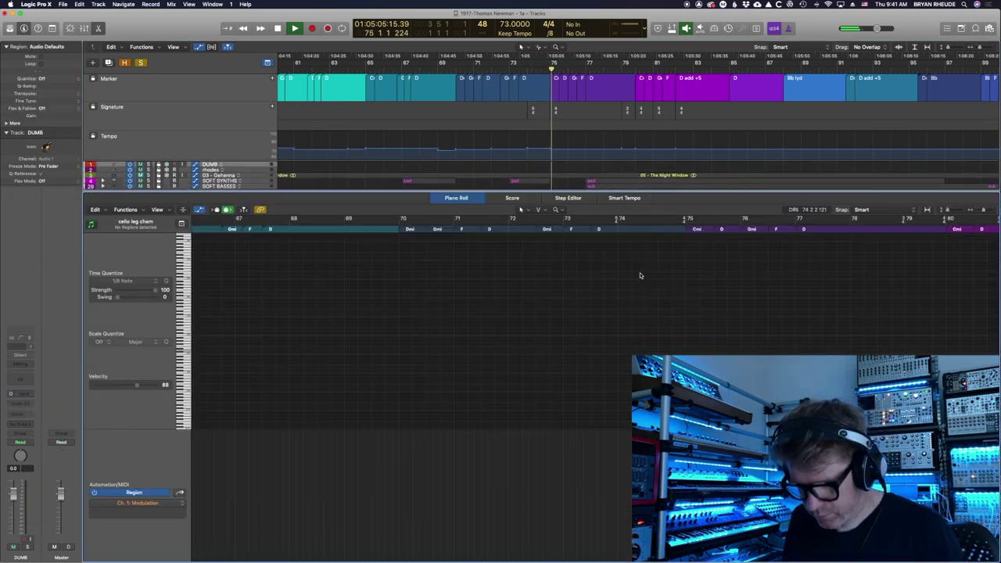
key("p")
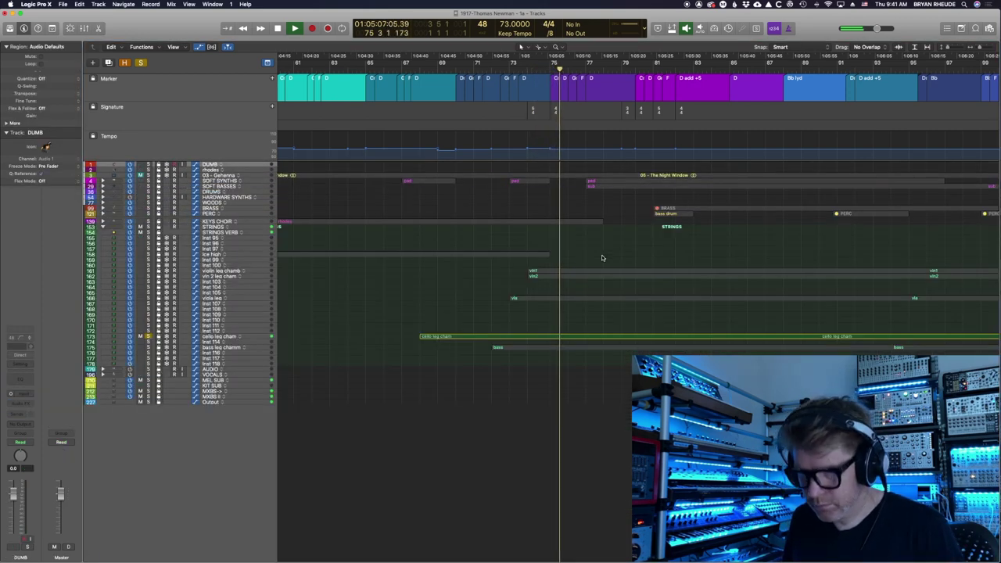
Step: Reopen the cello leg cham region in the Piano Roll, follow its modulation curve through bar 88, and display its Ctrl 21 data
left_click(597, 337)
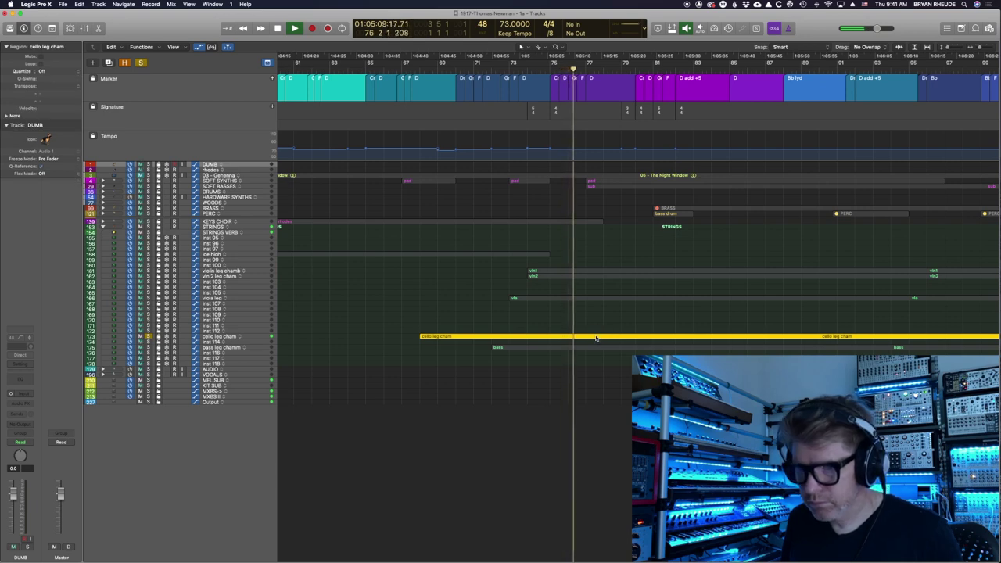
key("p")
scroll(618, 368, "right", 5)
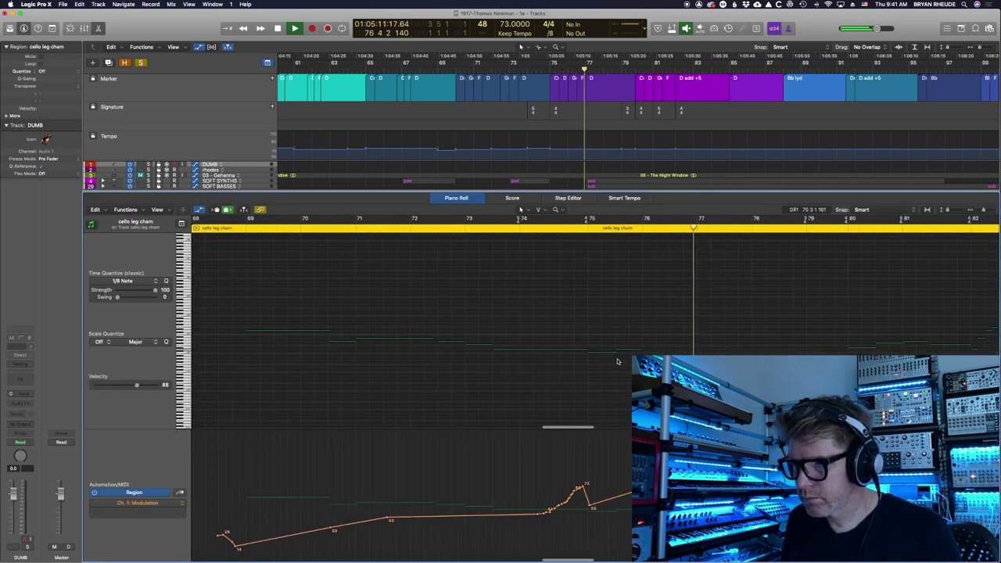
scroll(618, 361, "right", 1)
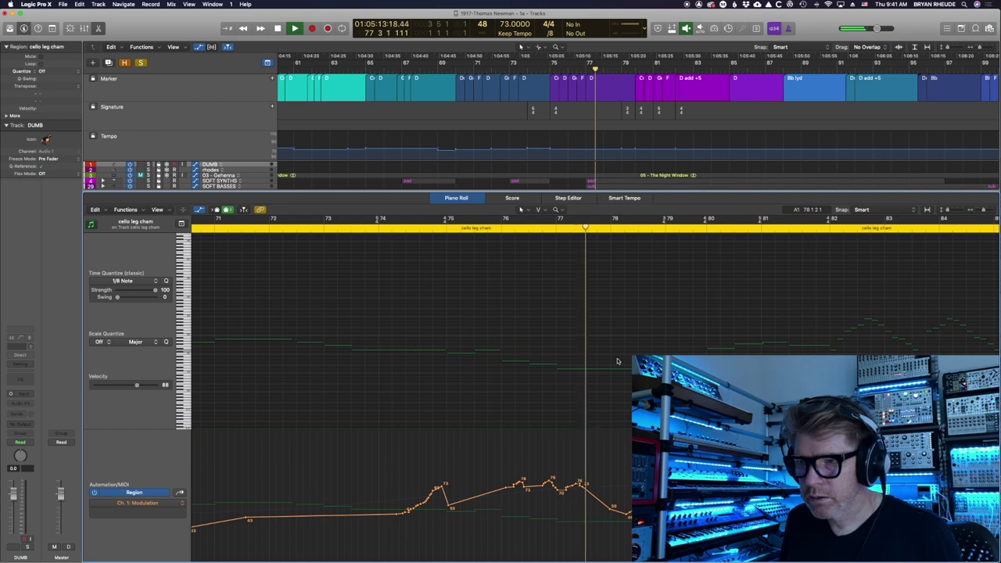
scroll(618, 361, "right", 4)
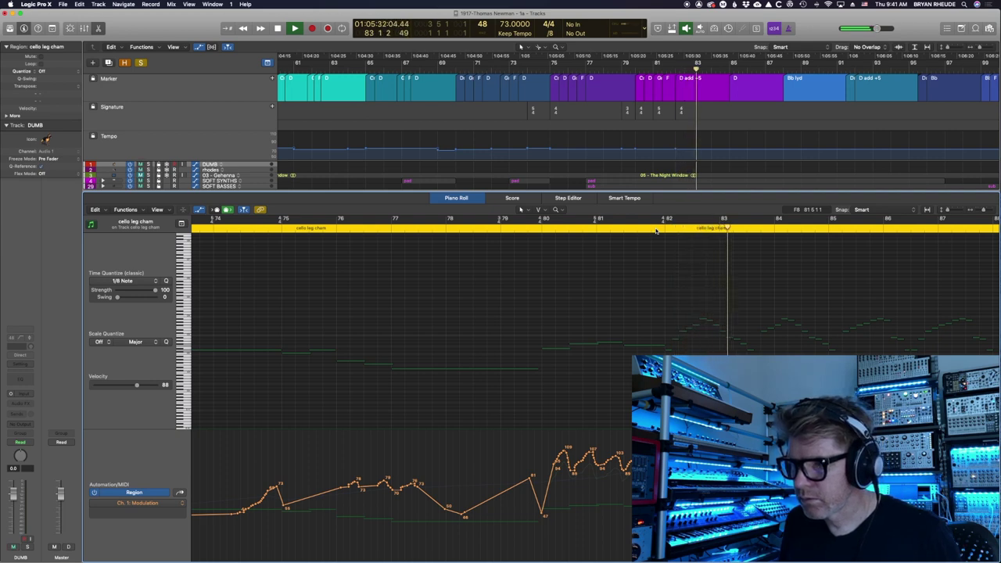
scroll(737, 281, "right", 4)
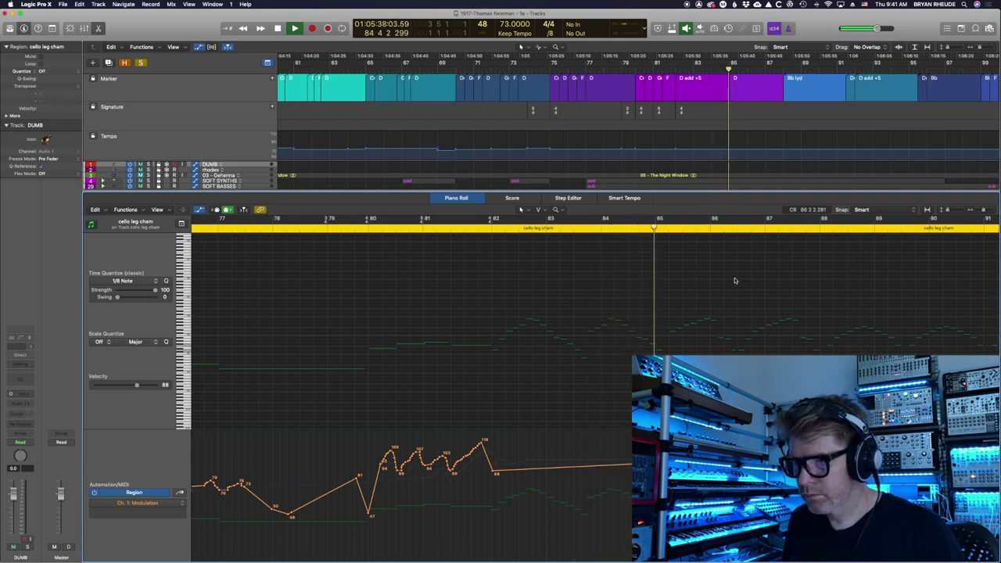
scroll(734, 280, "right", 5)
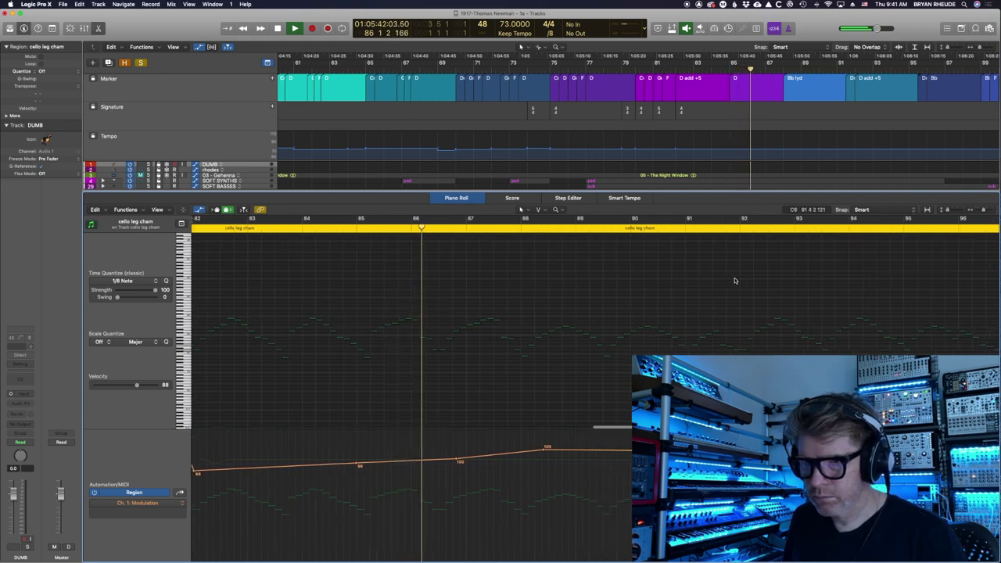
left_click(156, 504)
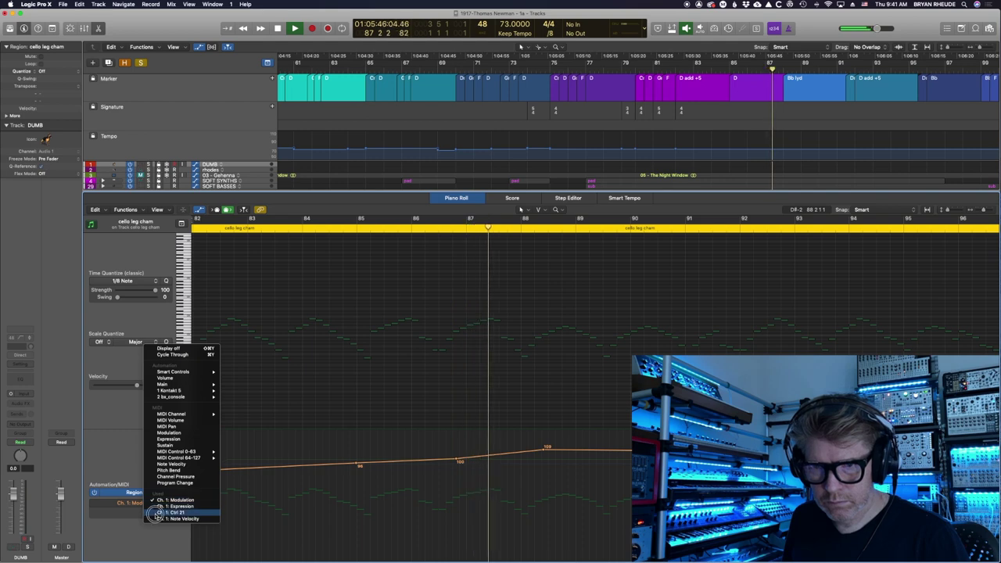
left_click(166, 512)
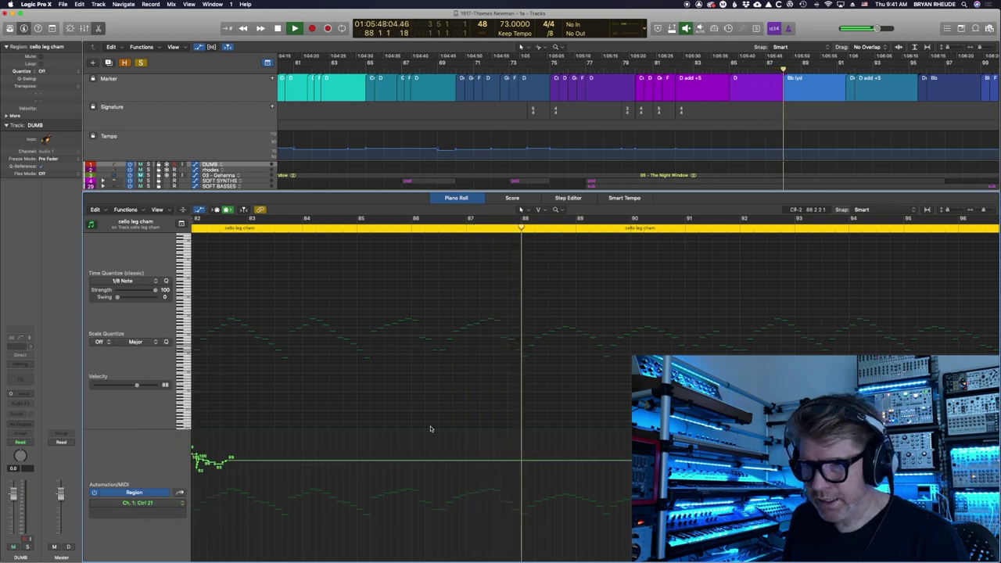
Step: Close the Piano Roll, solo the viola leg track alongside the cello, and play both parts from about bar 73
key("e")
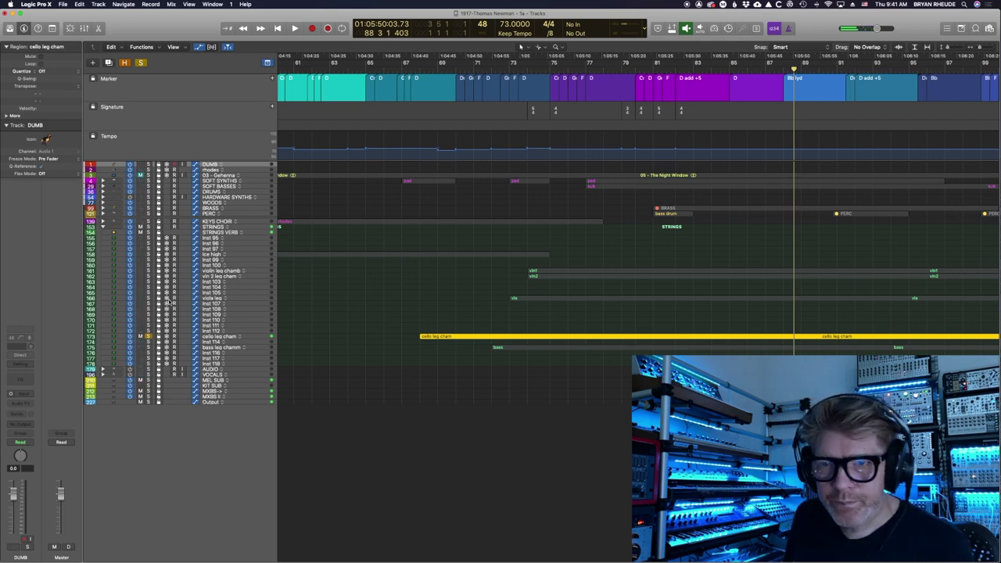
left_click(147, 298)
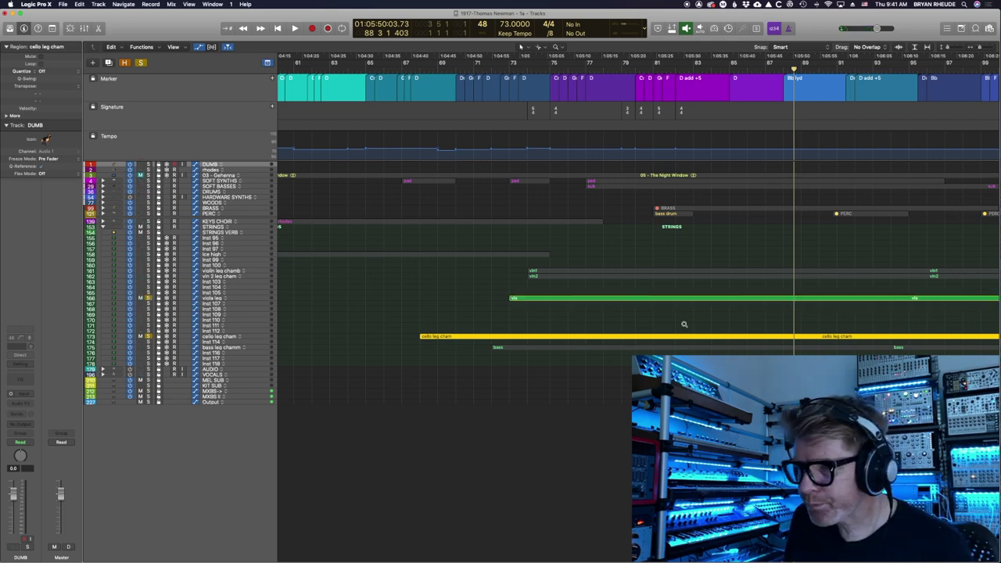
left_click_drag(454, 289, 958, 356)
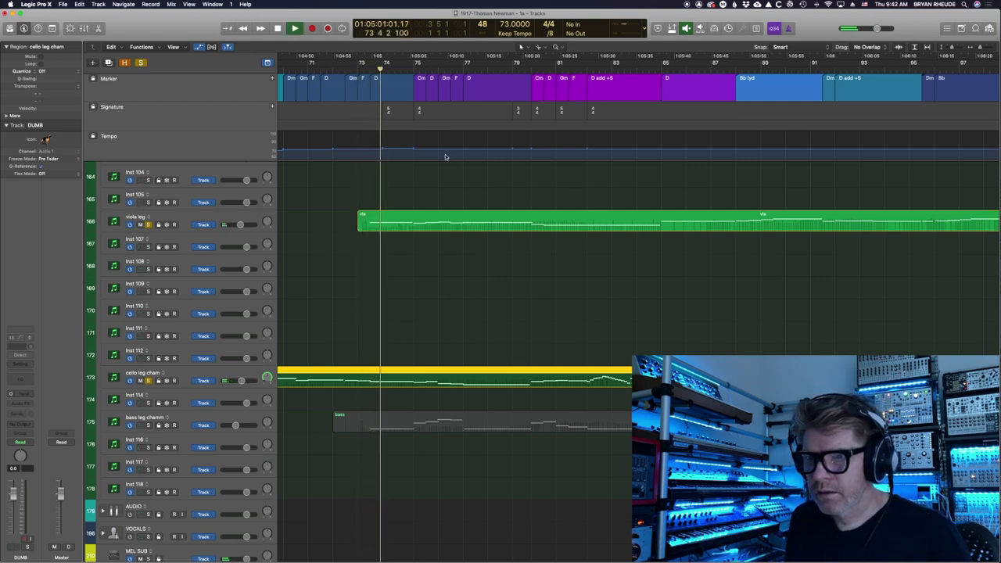
scroll(624, 286, "right", 2)
scroll(624, 286, "right", 1)
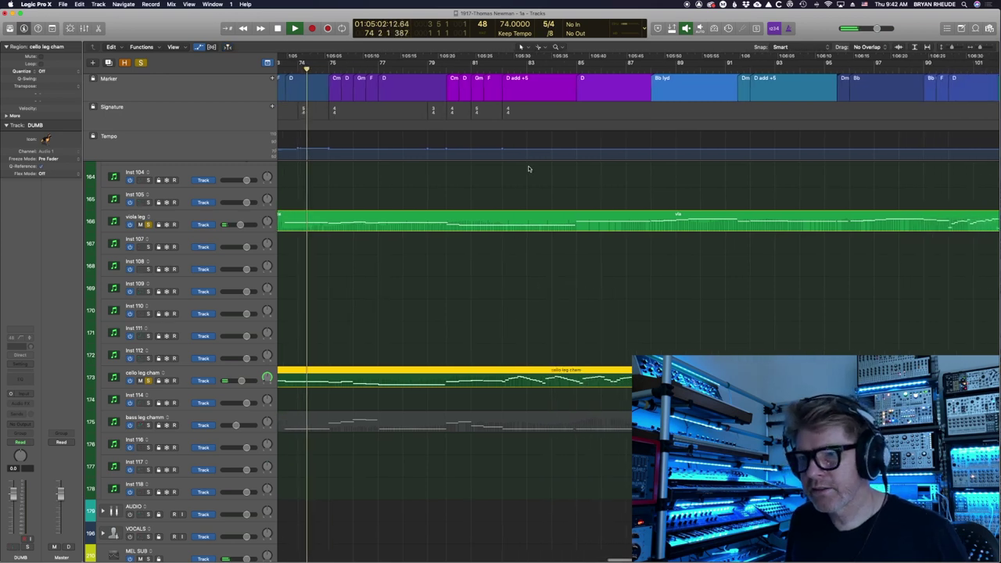
Step: Play the soloed viola and cello from bar 81 to bar 88, following their regions in the arrangement
key("space")
left_click(480, 70)
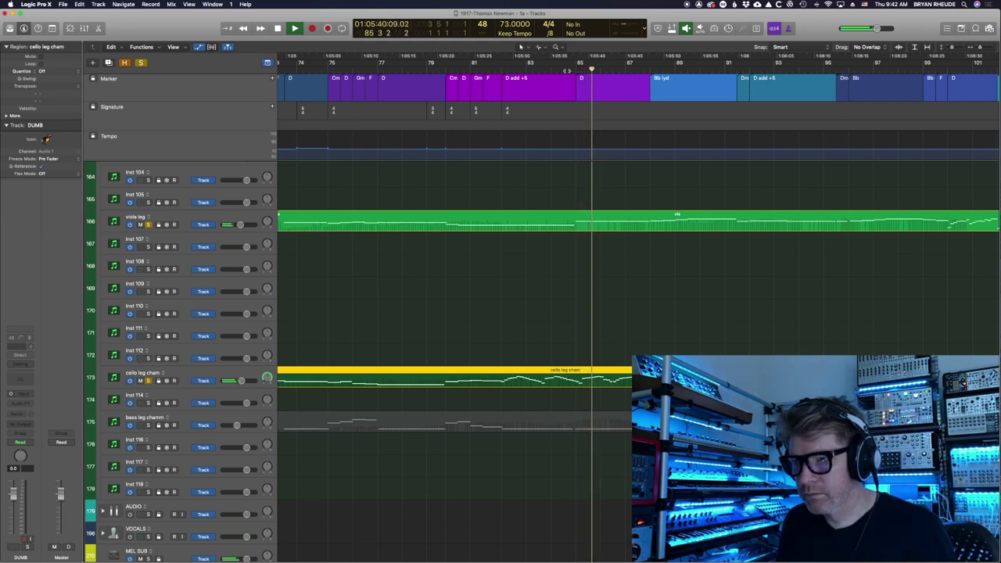
scroll(672, 279, "right", 5)
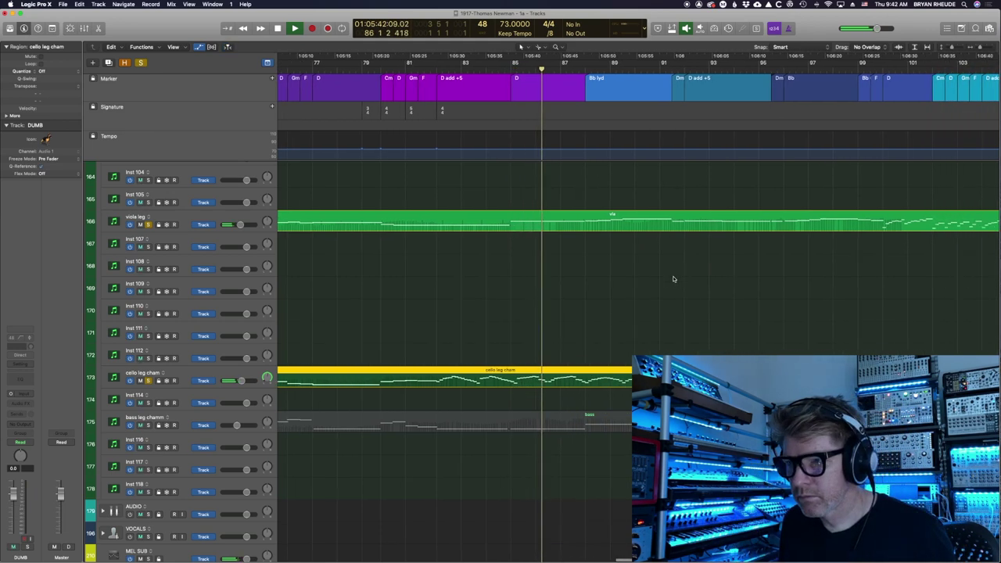
scroll(674, 279, "right", 2)
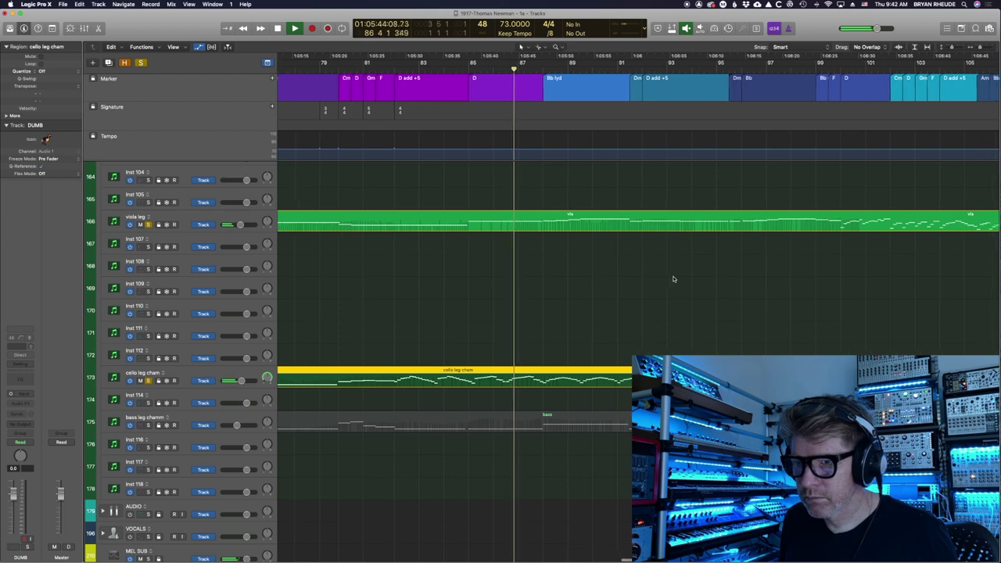
scroll(672, 280, "right", 2)
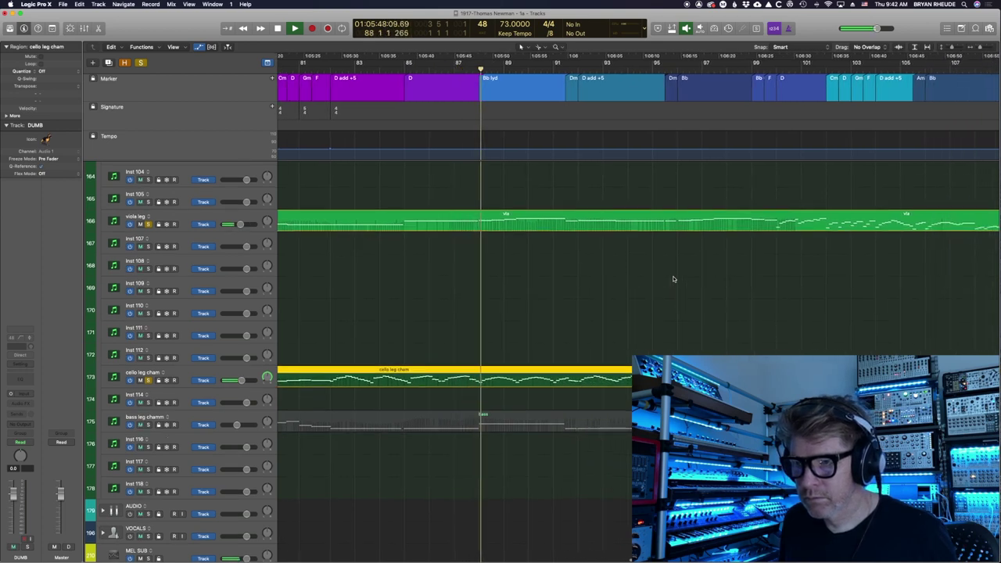
scroll(757, 267, "right", 5)
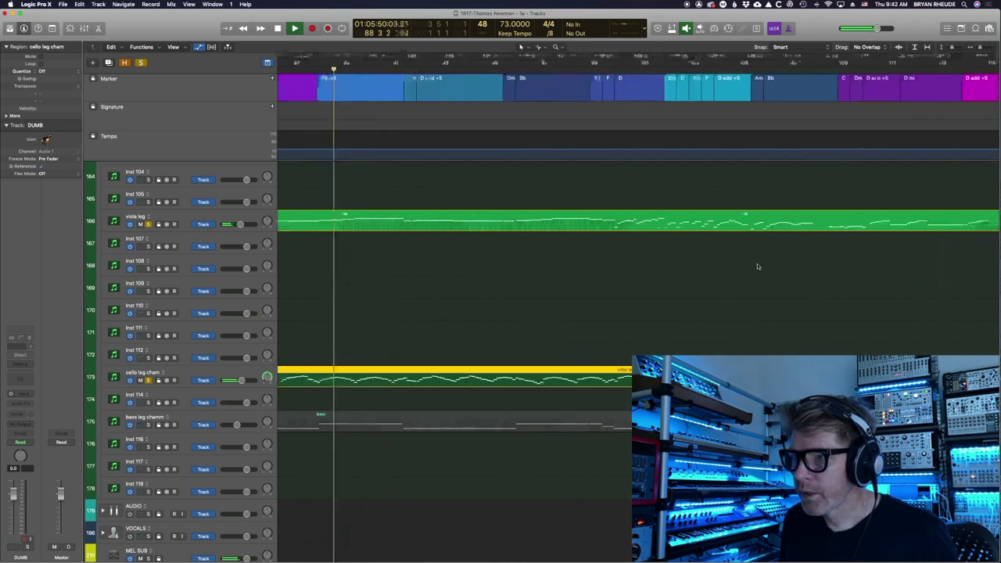
scroll(757, 266, "down", 5)
scroll(757, 267, "left", 5)
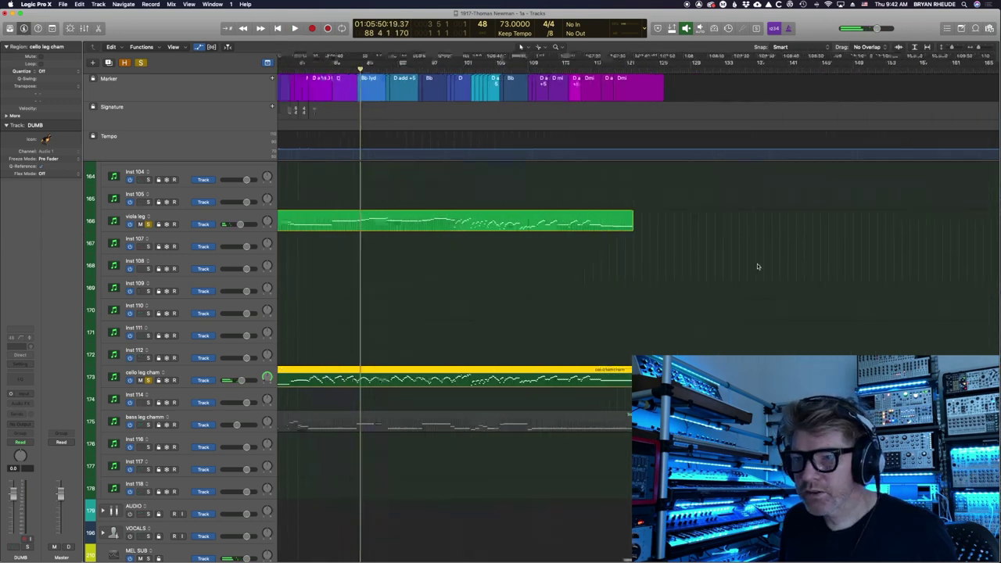
scroll(758, 266, "left", 1)
scroll(758, 266, "right", 1)
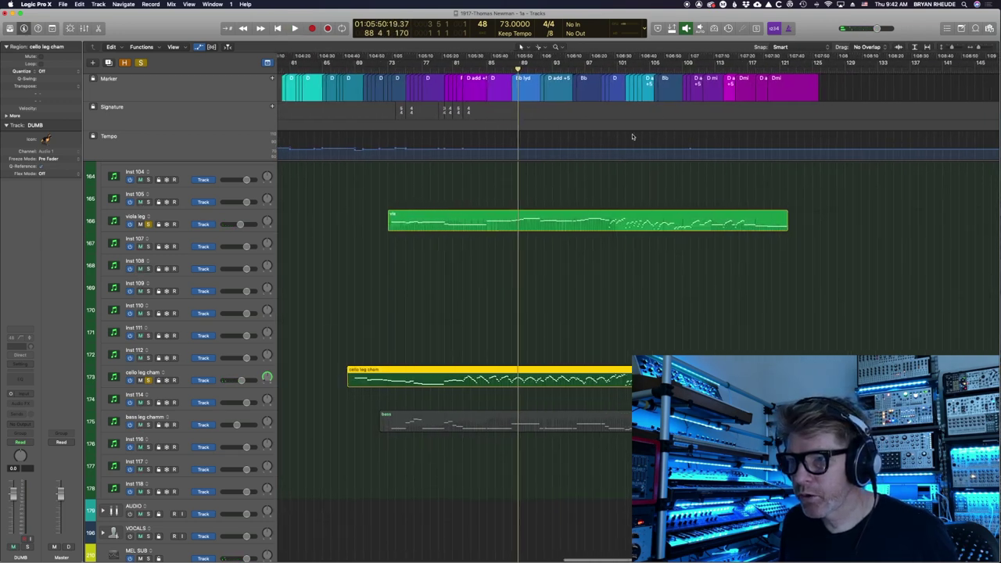
Step: Enlarge the later part of the viola and cello regions and play them from bar 99 to bar 102
left_click_drag(571, 194, 831, 425)
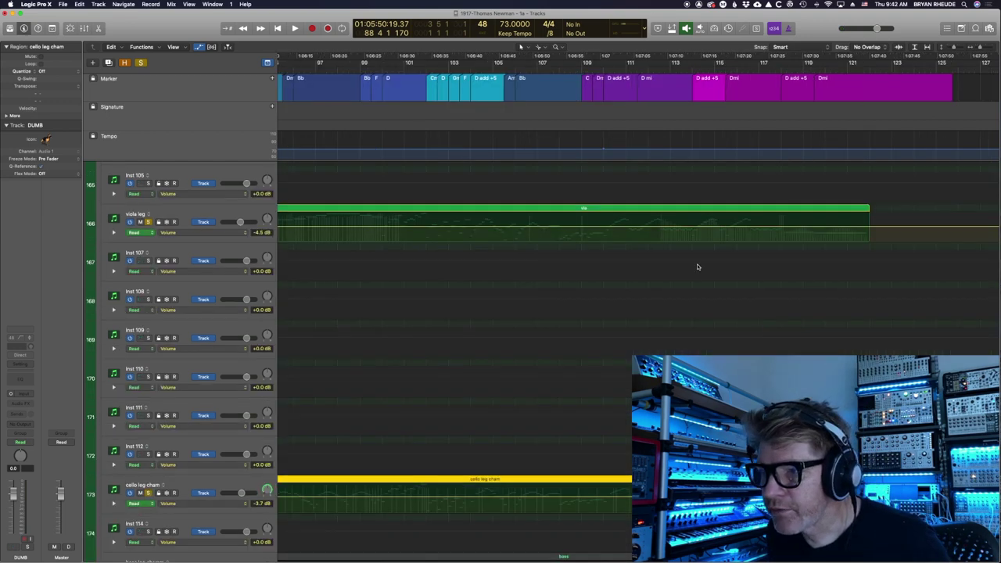
scroll(672, 259, "left", 3)
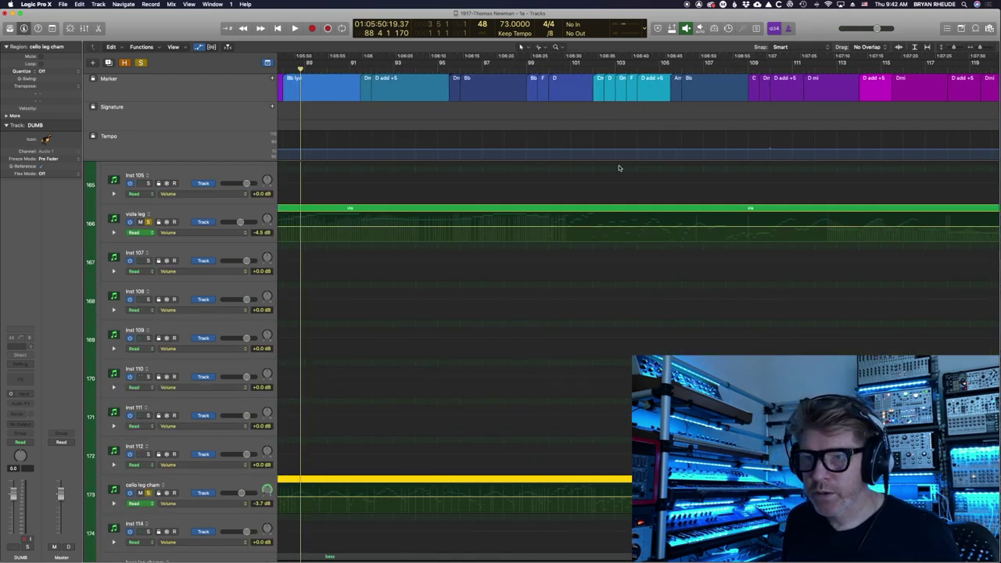
left_click(526, 68)
key("space")
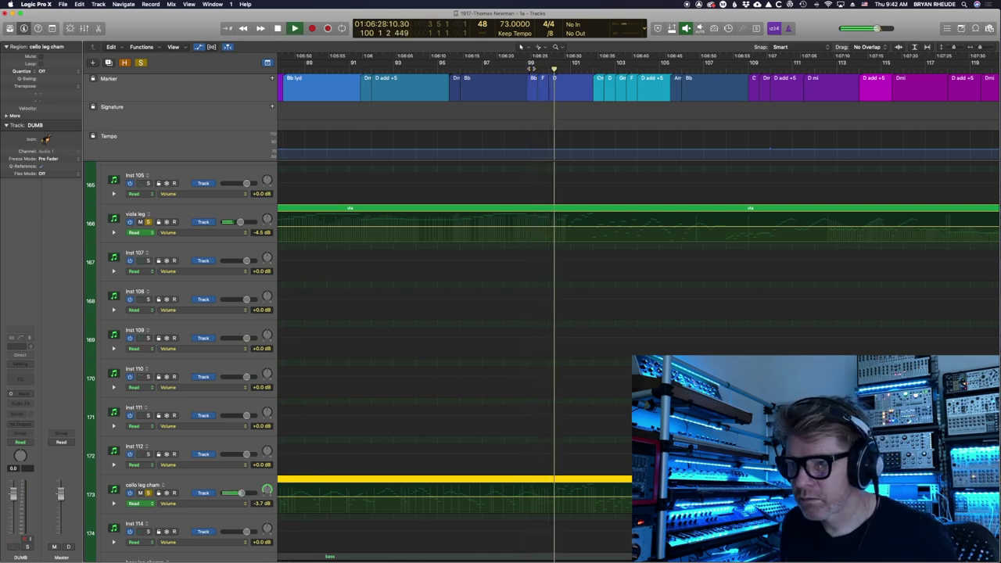
scroll(669, 318, "up", 5)
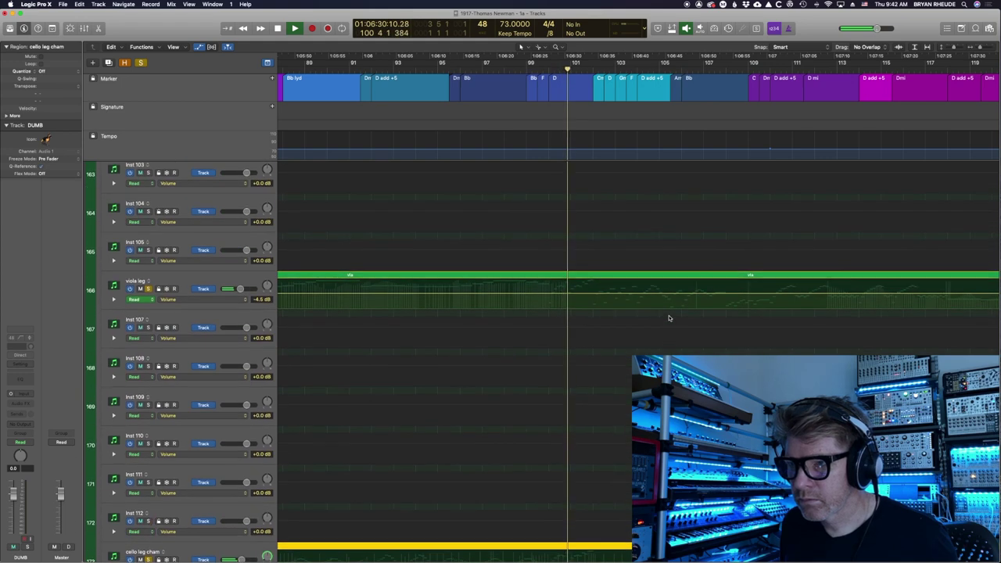
scroll(669, 318, "down", 1)
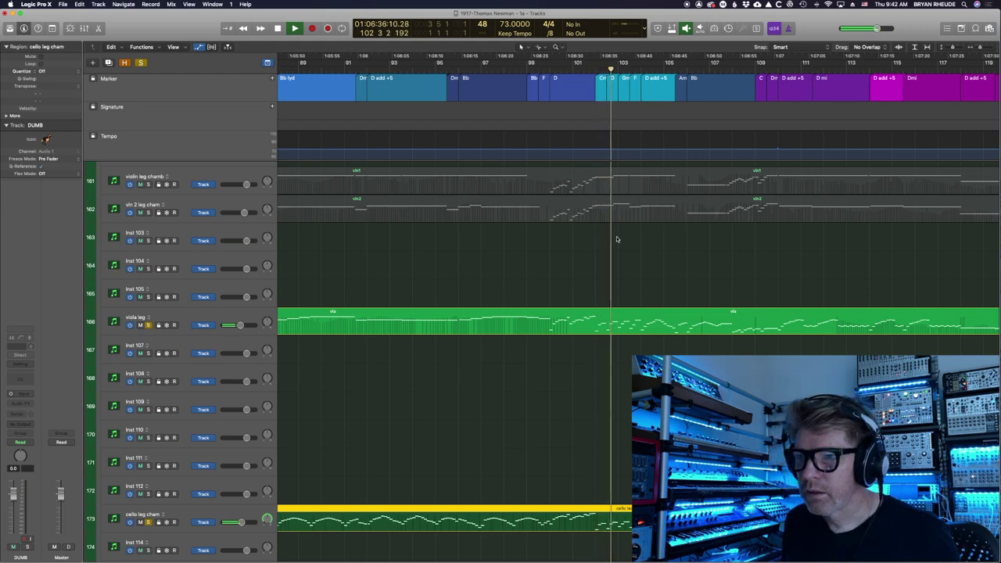
scroll(650, 248, "down", 2)
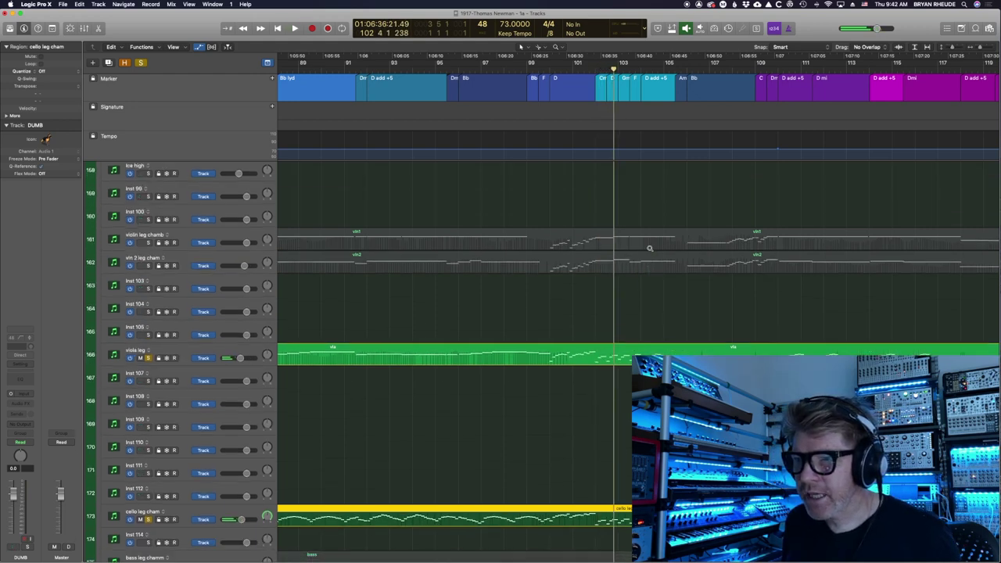
Step: Examine the violin, viola, cello and bass regions side by side through the end of the cue
scroll(650, 249, "down", 3)
scroll(650, 250, "left", 2)
scroll(650, 249, "up", 3)
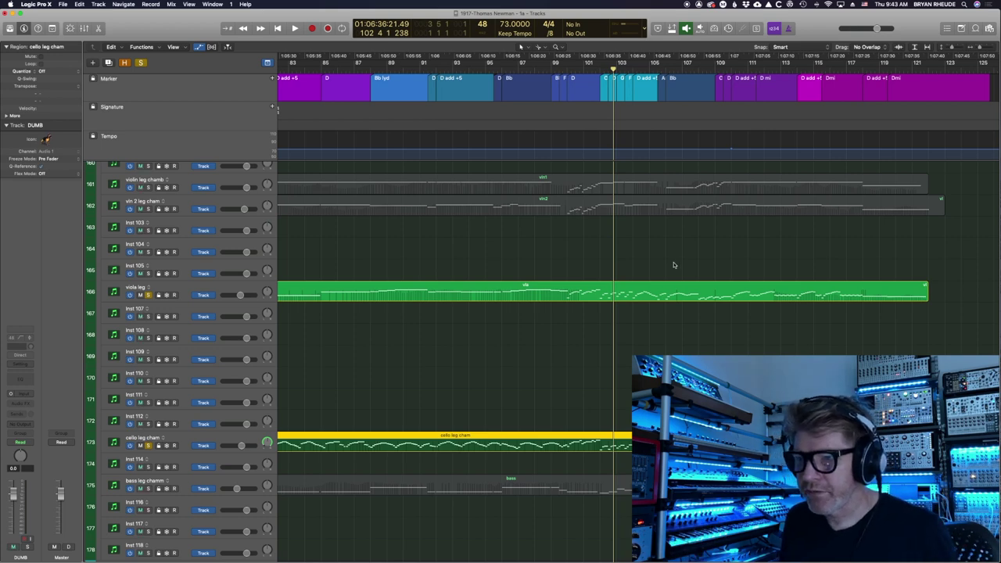
scroll(718, 272, "right", 5)
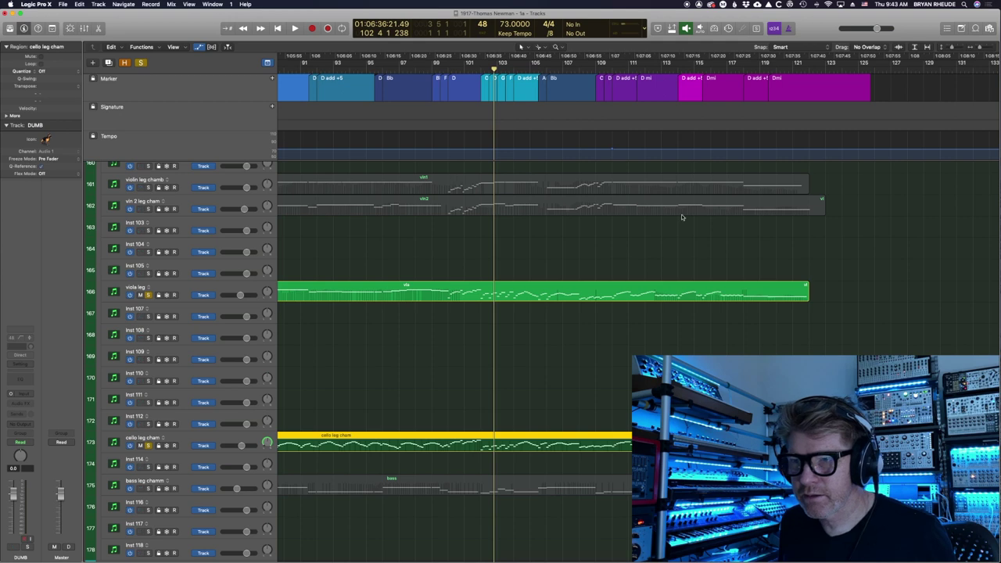
scroll(701, 347, "down", 3)
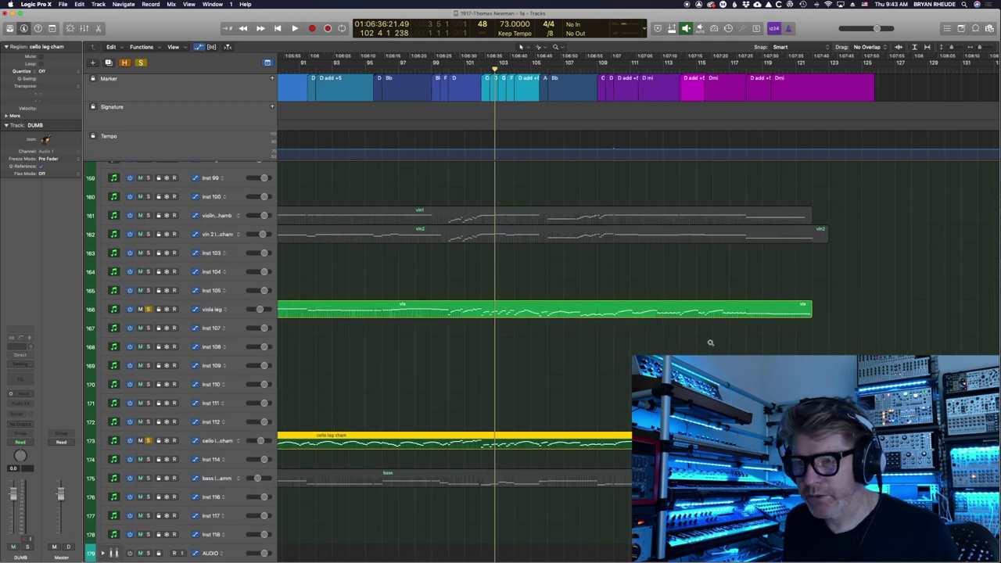
scroll(710, 344, "down", 1)
scroll(710, 344, "left", 5)
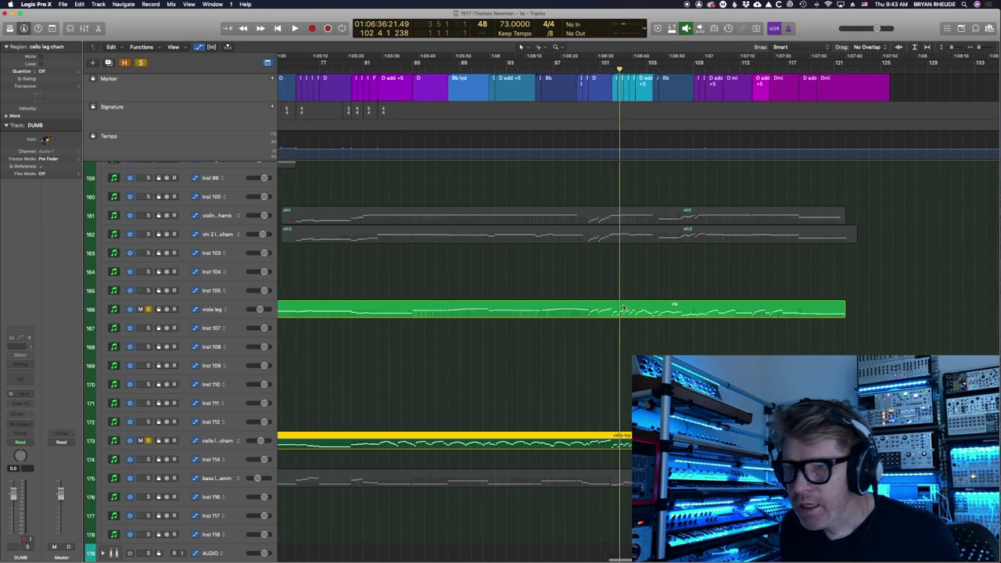
scroll(524, 279, "up", 1)
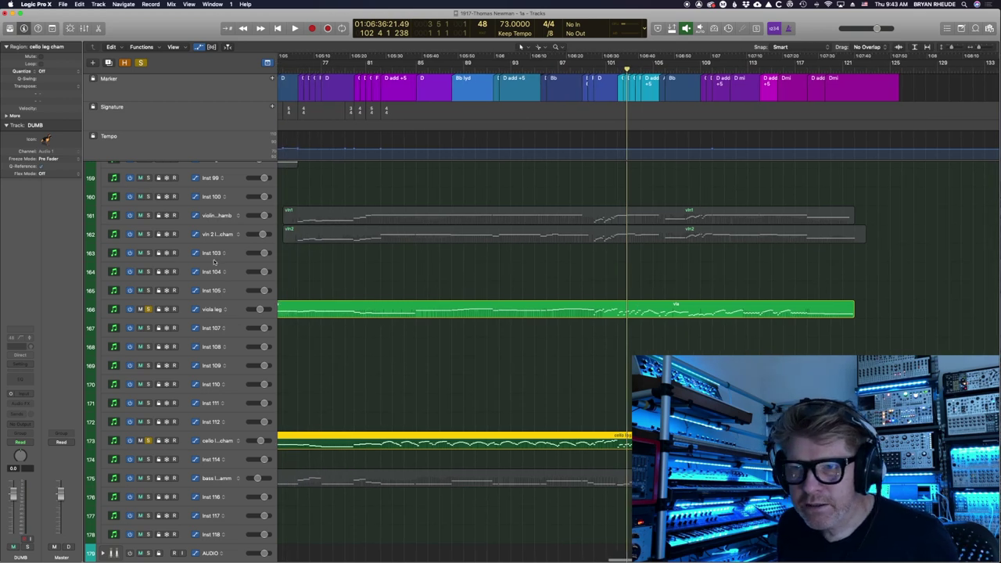
Step: Solo the violin leg chamb track and inspect its Kontakt Spitfire Chamber Strings Violins 1 legato patch, closing the plug-in window again
left_click(184, 214)
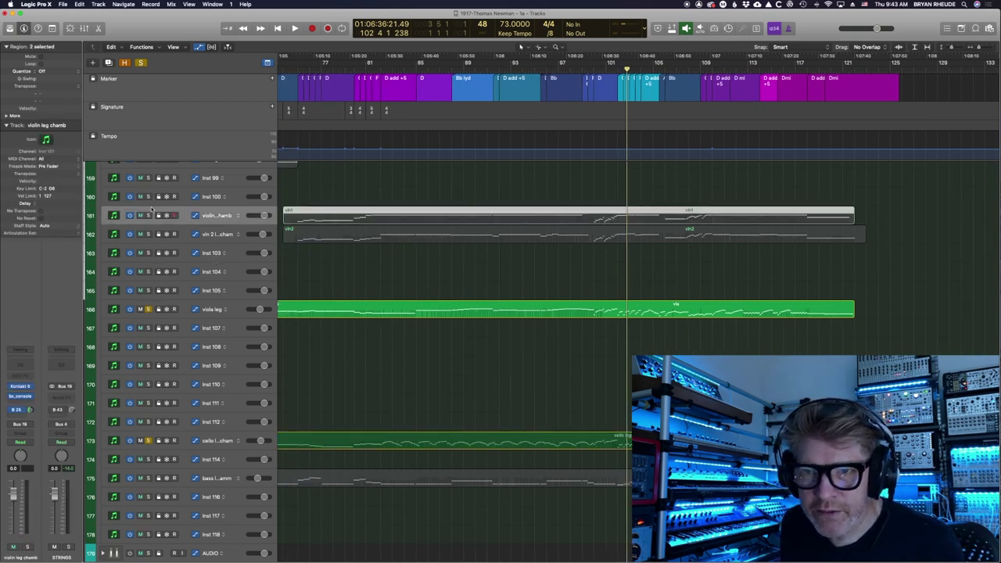
left_click(149, 215)
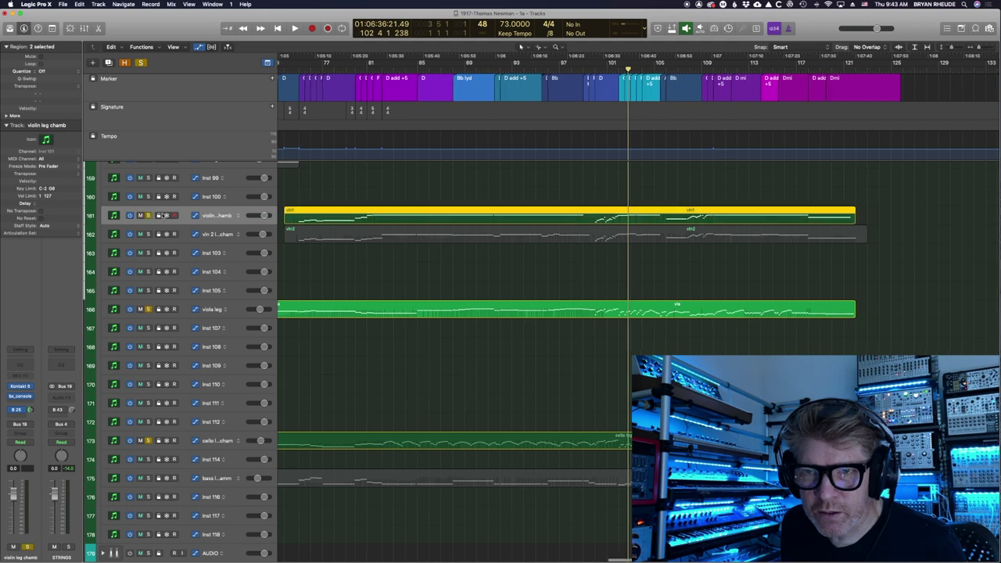
left_click(18, 386)
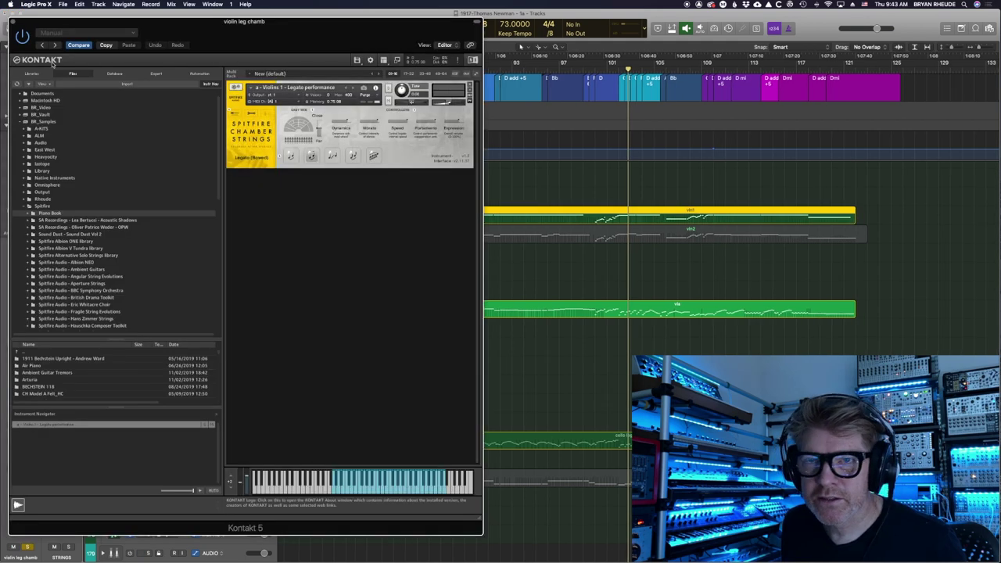
key("super+w")
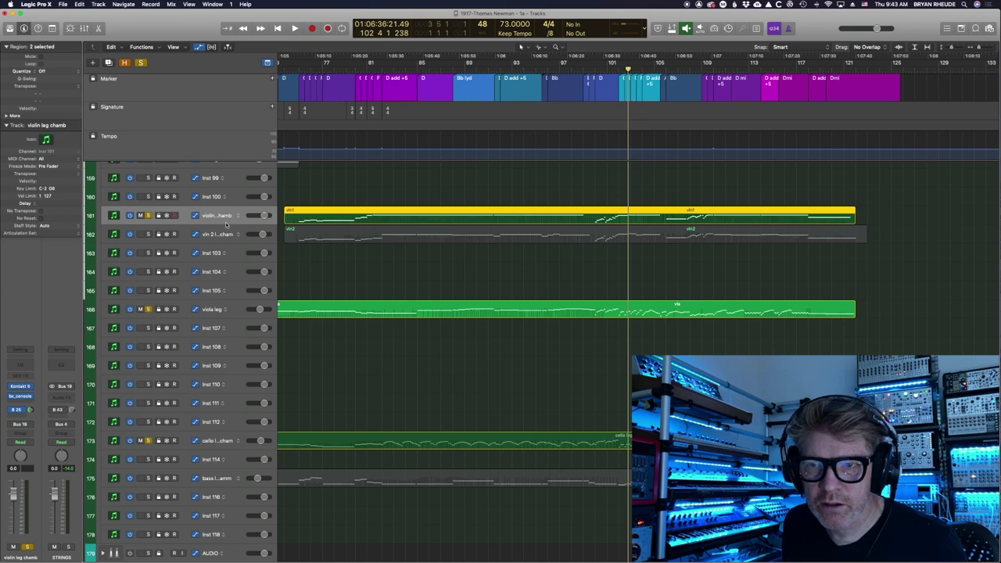
Step: Compare the bx_console Focusrite SC settings on the violin leg chamb and cello leg cham tracks, and close both plug-in windows
left_click(20, 396)
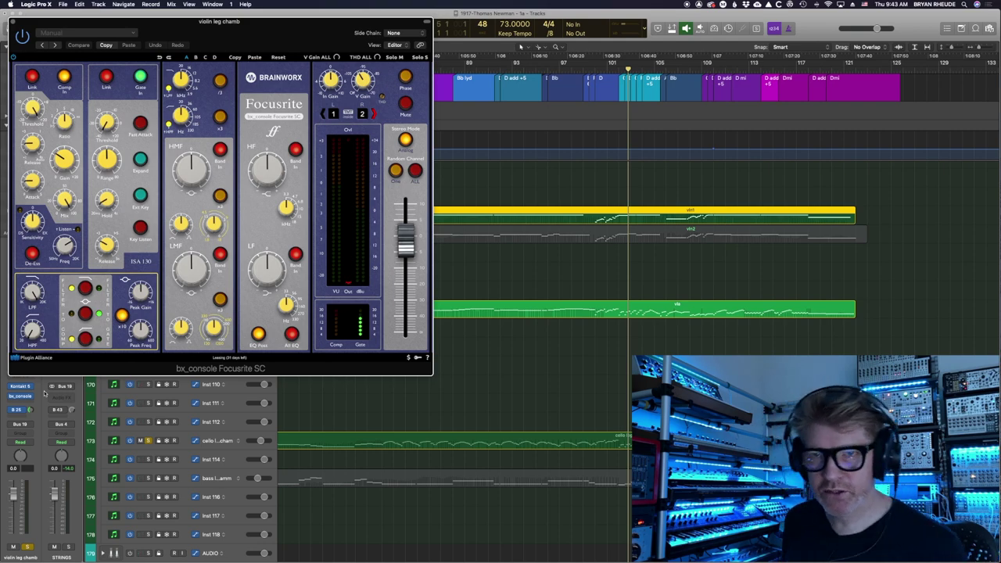
left_click_drag(263, 21, 573, 125)
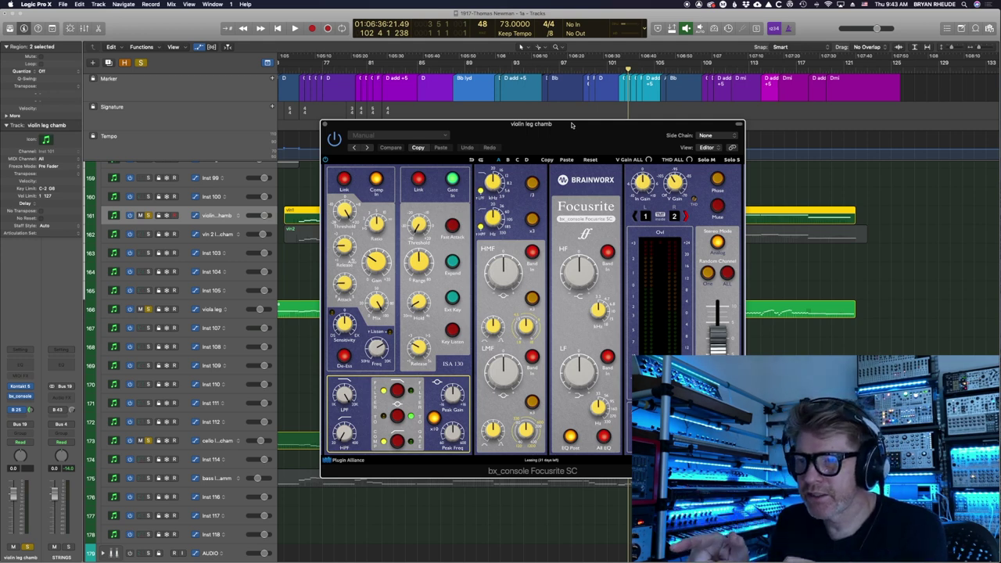
left_click(243, 439)
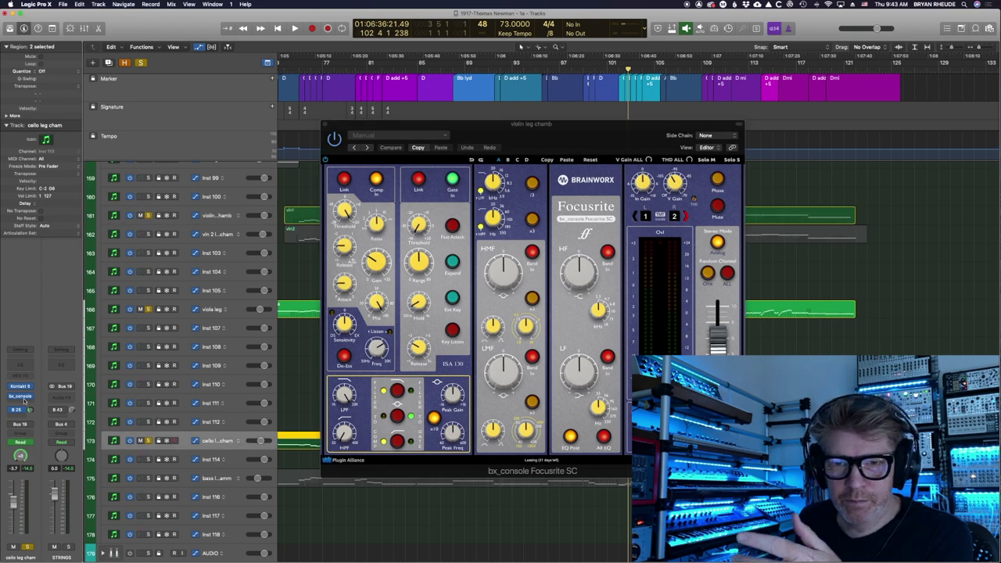
left_click(20, 397)
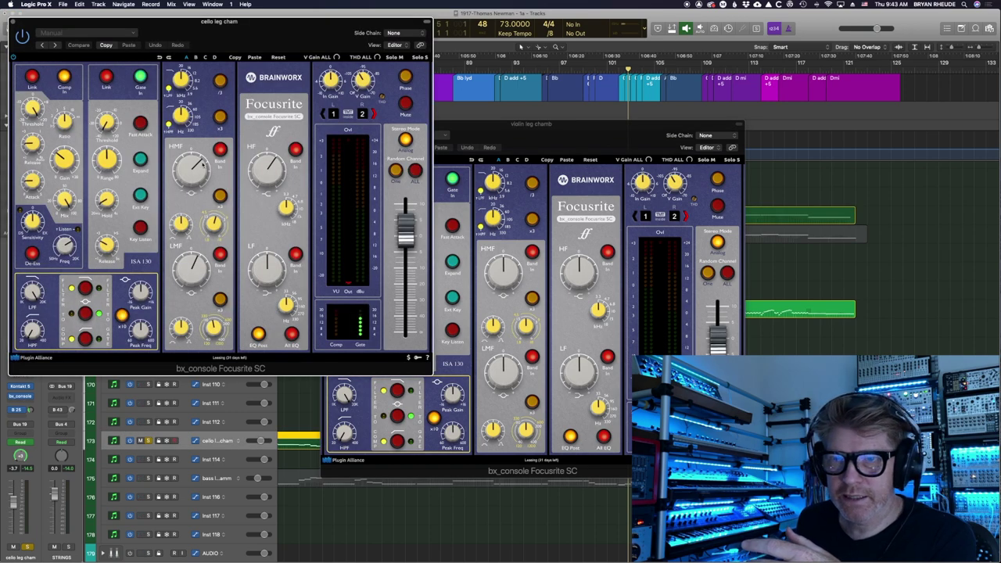
left_click_drag(276, 25, 474, 94)
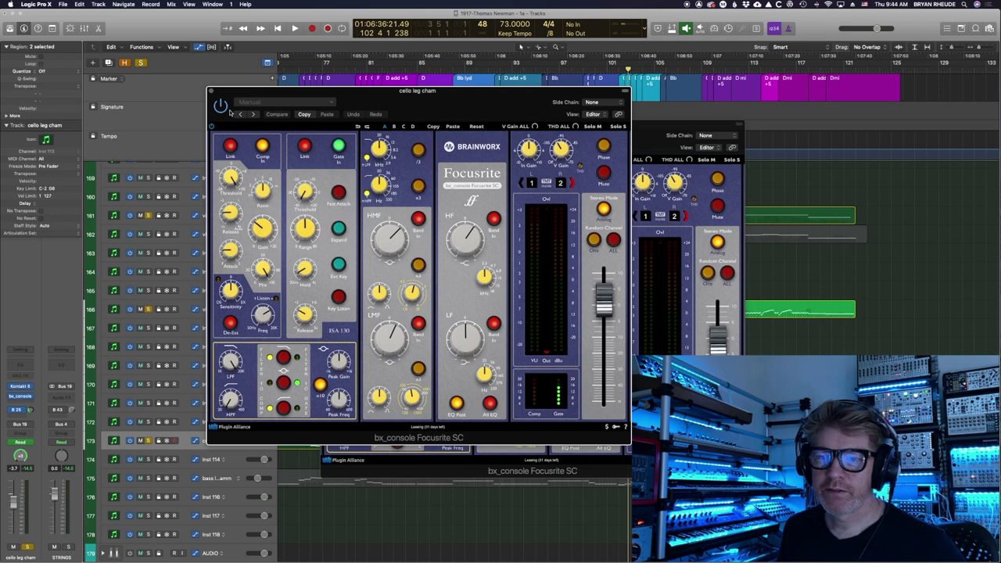
left_click(212, 92)
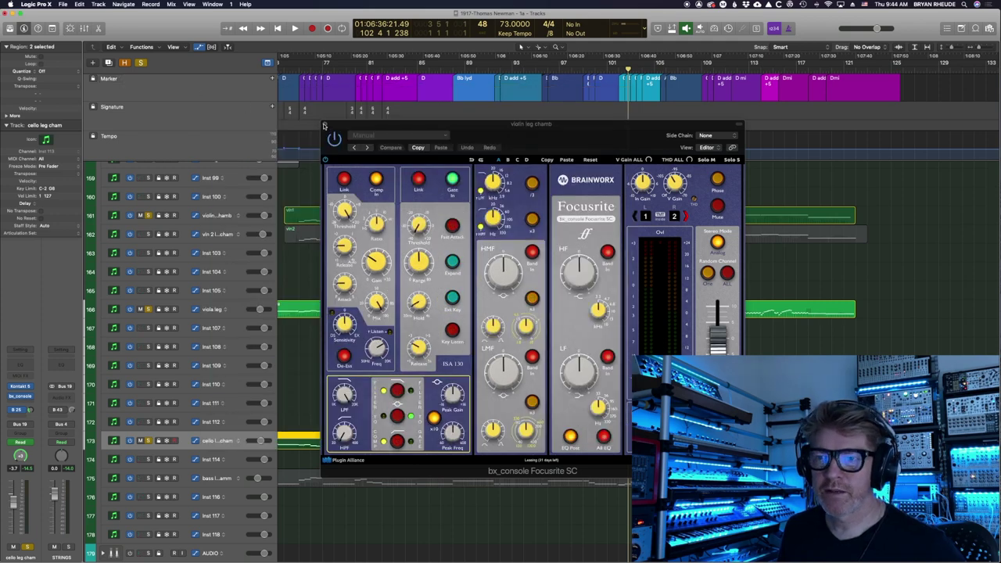
left_click(324, 126)
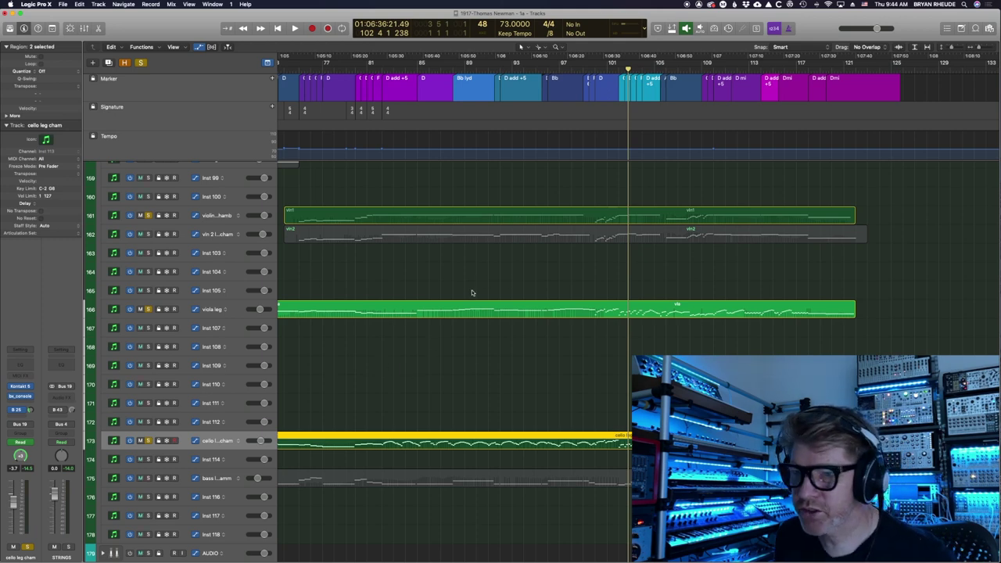
Step: Solo the second violin legato track together with the first violins, viola and cello
scroll(472, 293, "left", 1)
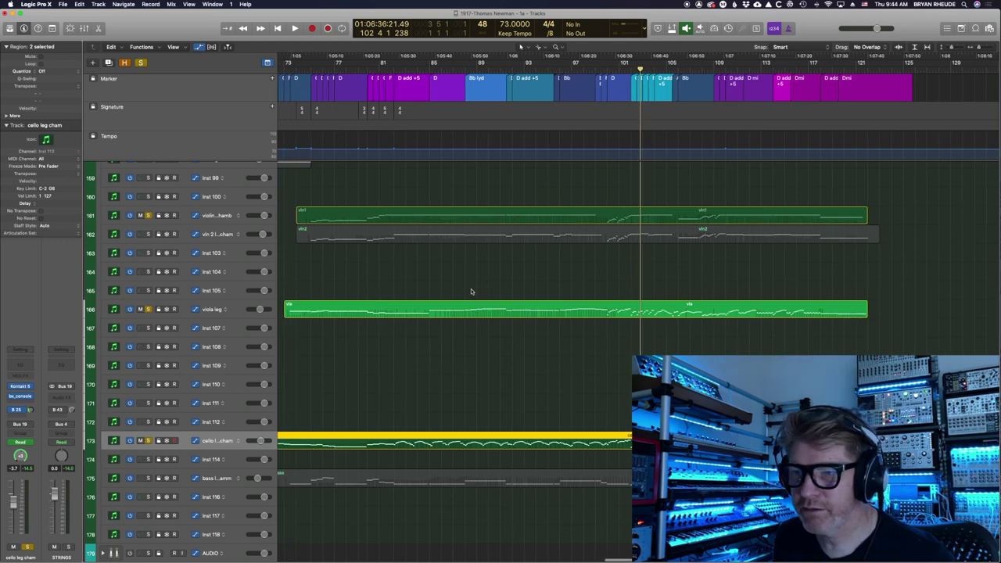
left_click(148, 235)
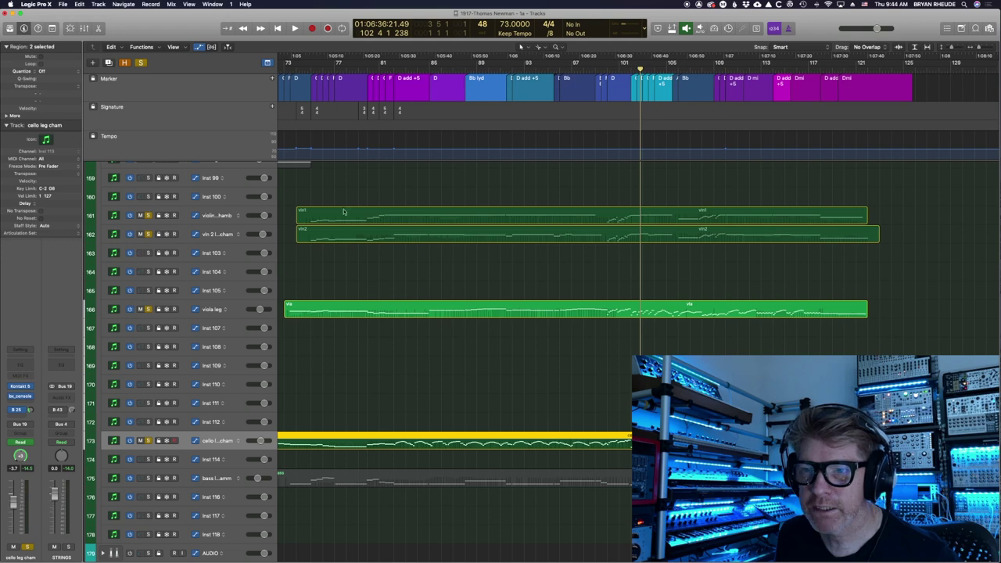
Step: Open both violin legato regions together in the Piano Roll and audition the soloed strings from around bar 75, keeping the violin tracks in view
left_click(304, 69)
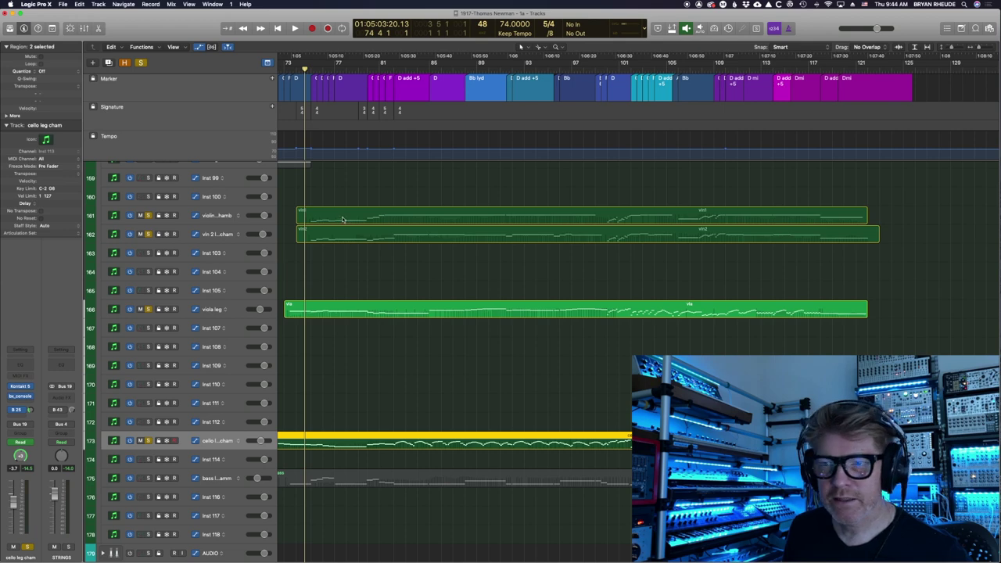
left_click_drag(363, 194, 376, 242)
key("p")
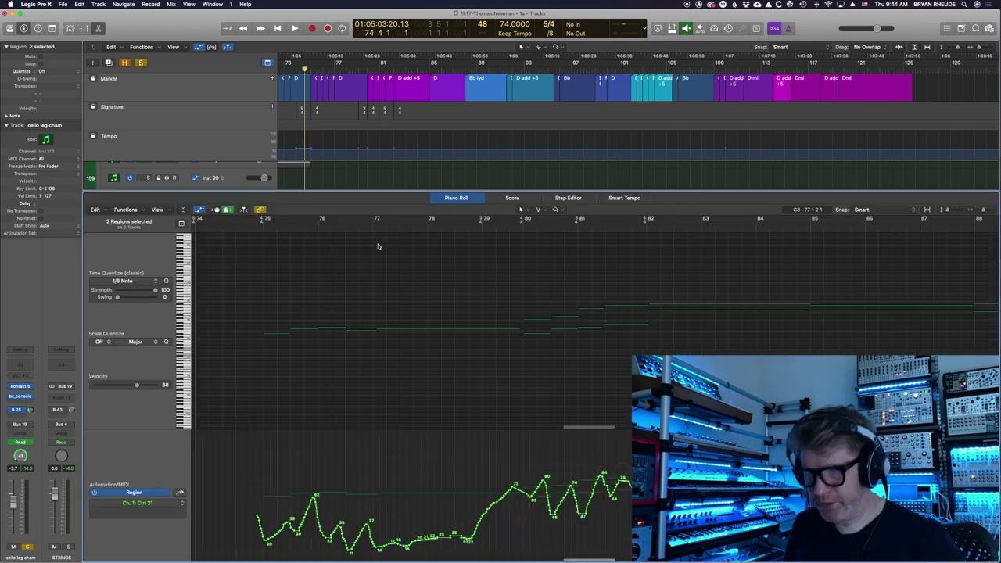
left_click(257, 227)
key("space")
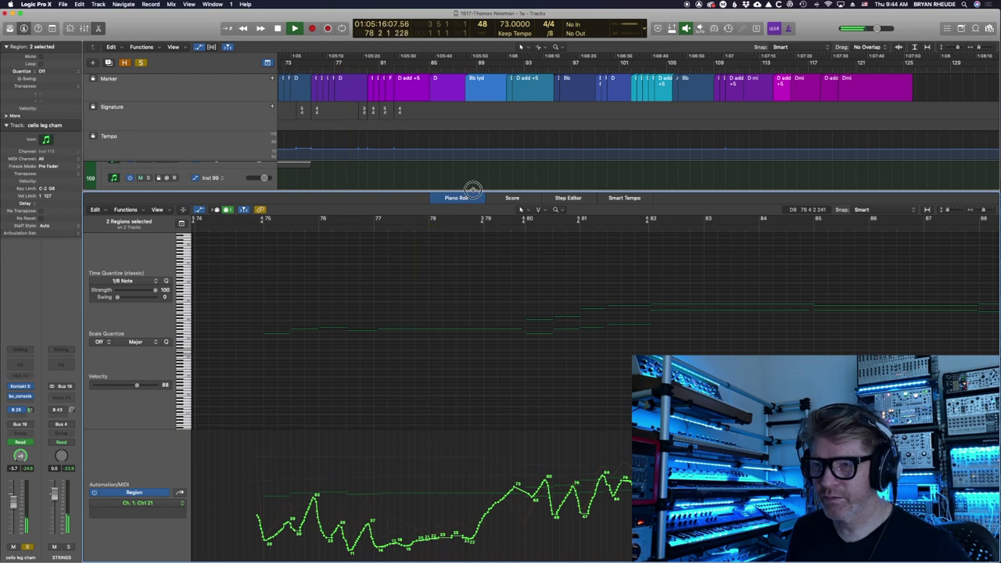
left_click_drag(472, 190, 473, 250)
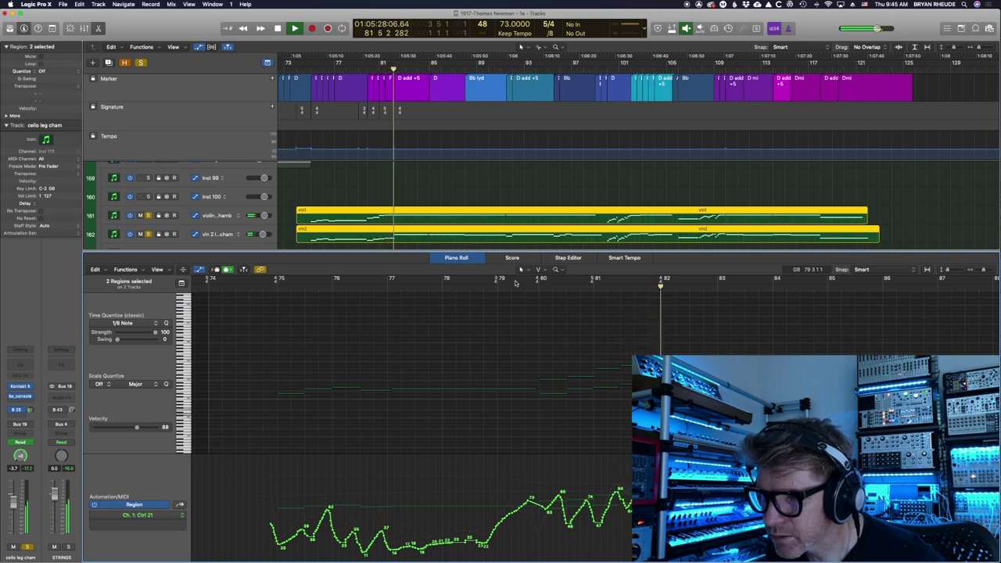
key("space")
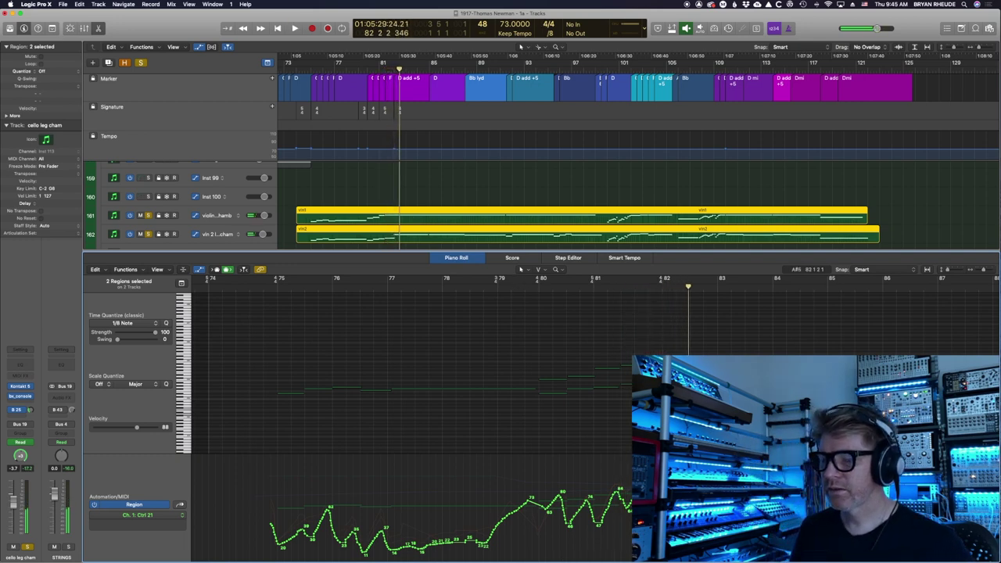
Step: Examine the violins' notes and Ctrl 21 curve from bar 79 onward and play the strings from just before bar 82
scroll(411, 423, "right", 5)
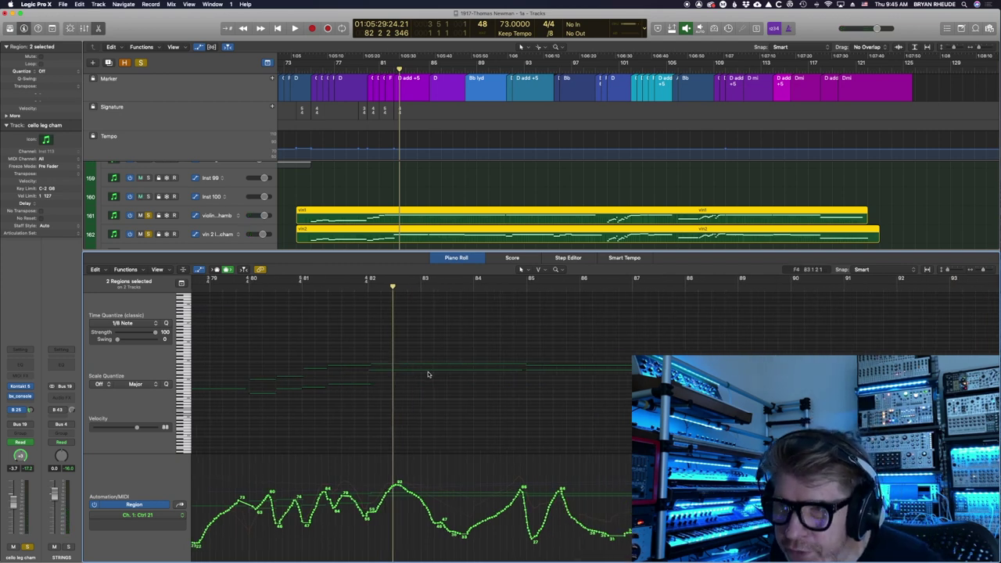
scroll(421, 190, "right", 6)
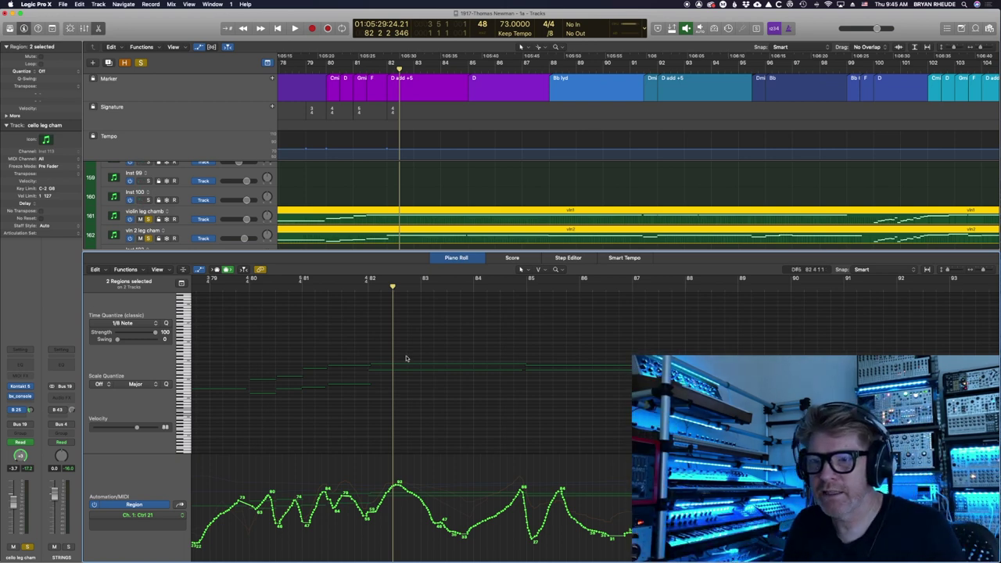
left_click(361, 287)
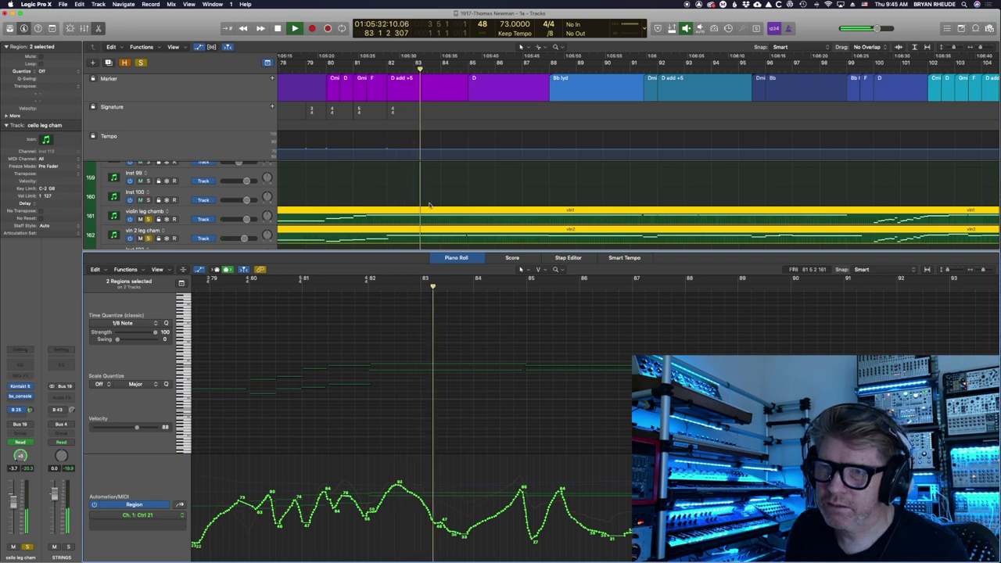
Step: Select the DUMB track, stop playback, close the editor, and shrink the track heights until the whole track list fits
scroll(431, 206, "up", 10)
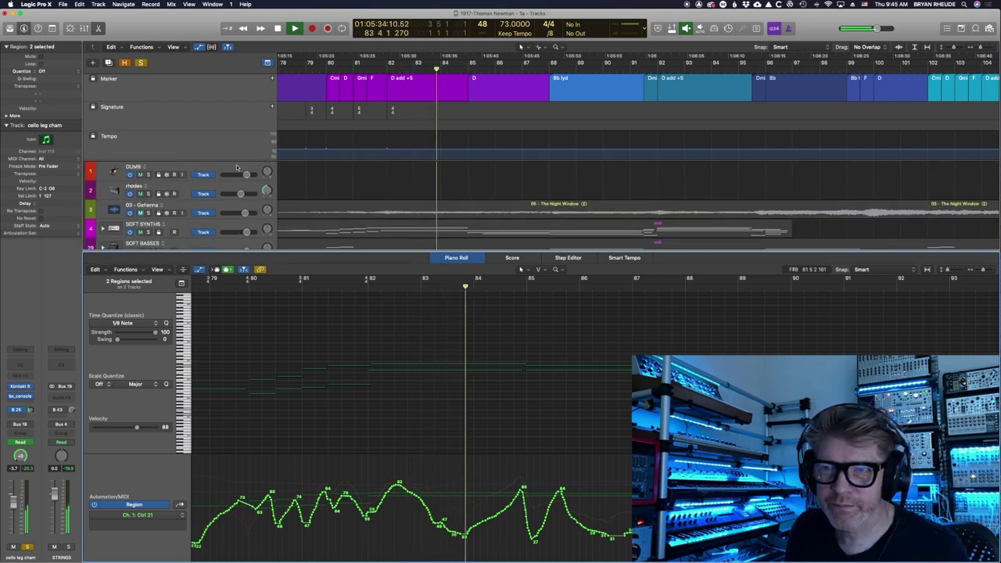
left_click(236, 167)
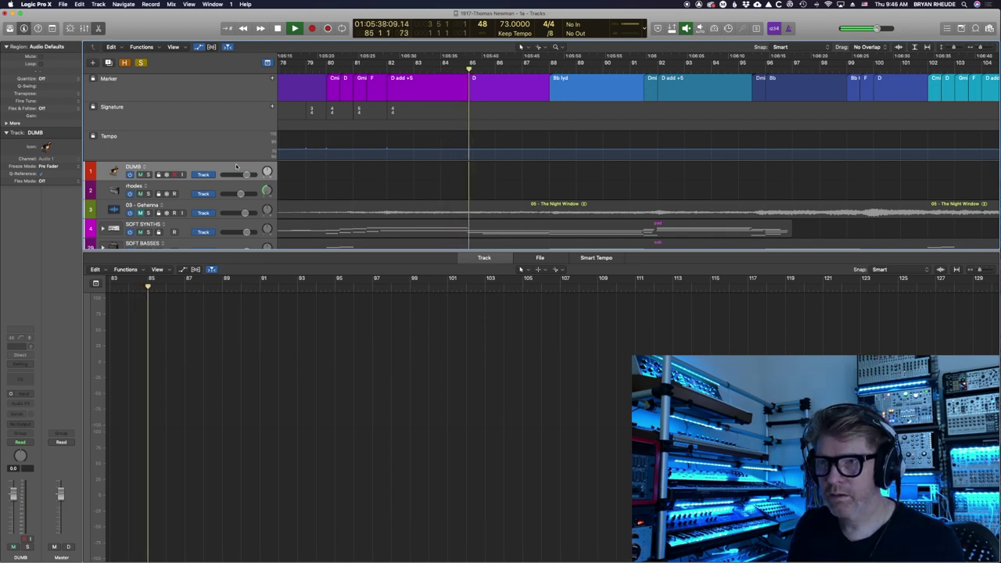
key("p")
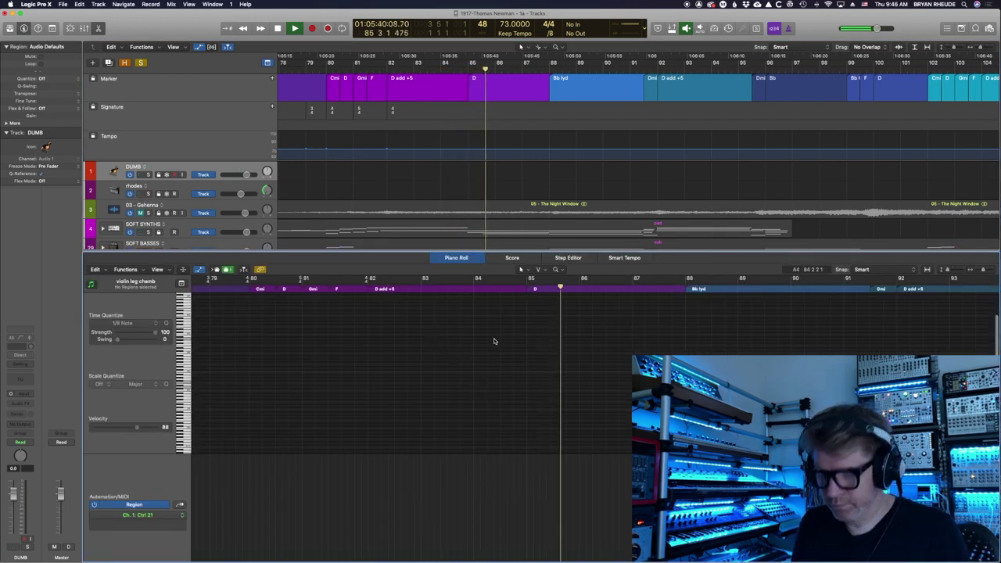
key("p")
key("space")
key("ctrl+alt+Up")
key("ctrl+alt+Up")
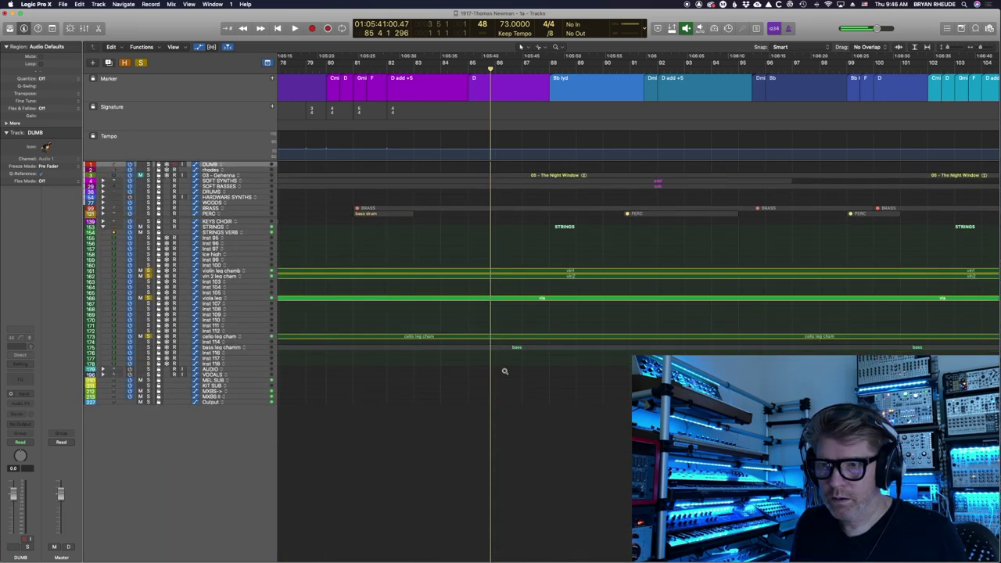
Step: Audition the soloed violins, viola and cello from bar 81 into the Bb lyd section at bar 88
key("ctrl+alt+Left")
left_click(394, 69)
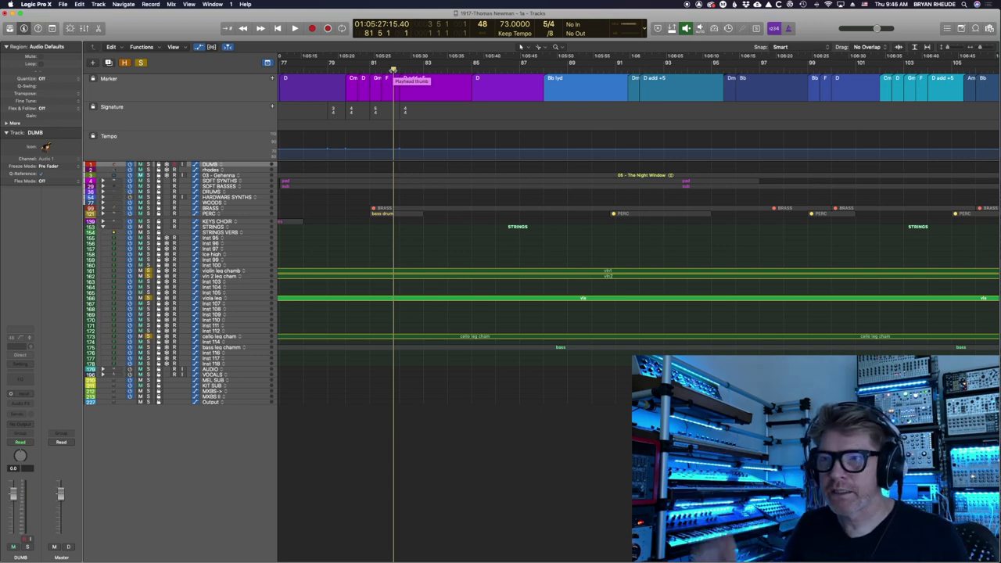
key("space")
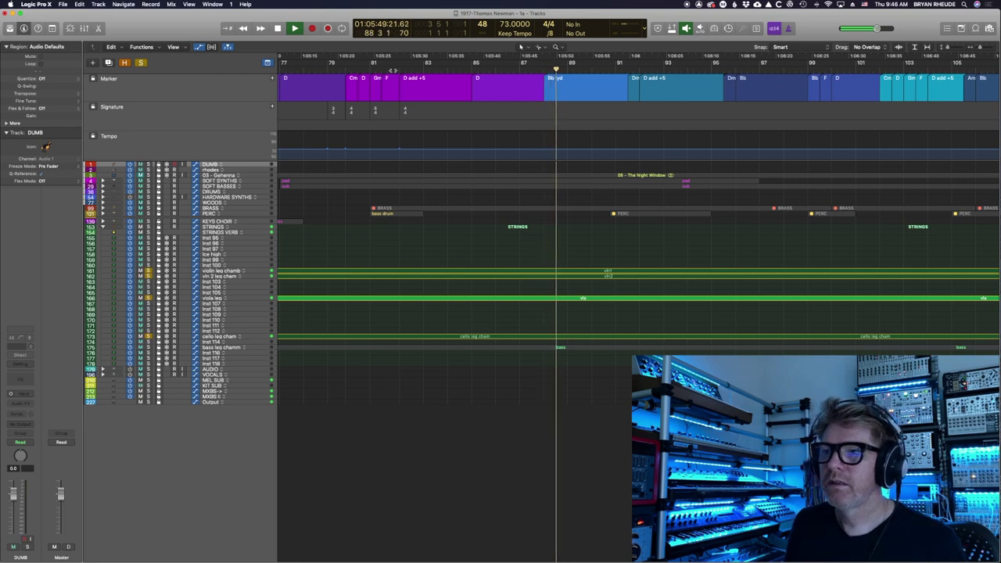
key("space")
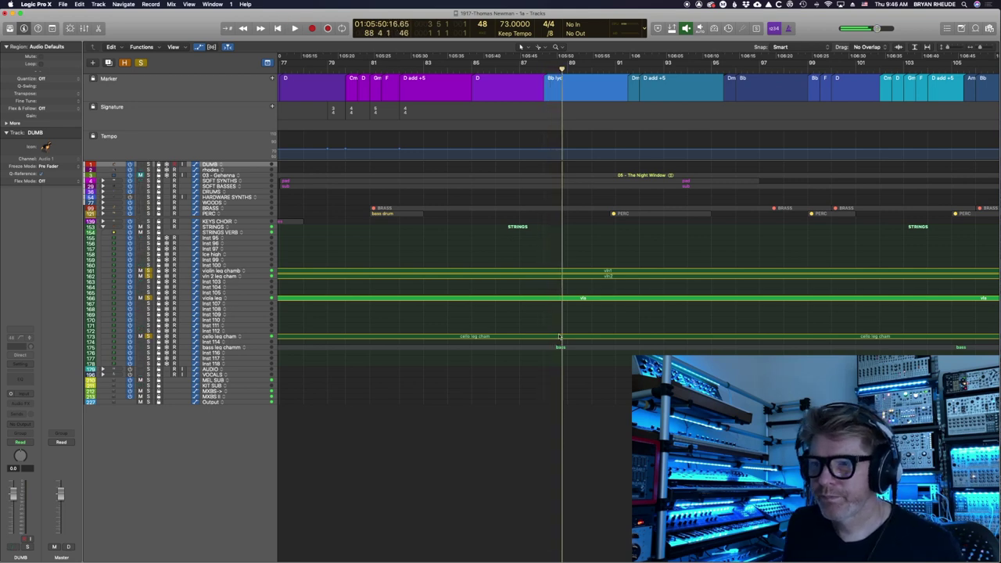
Step: Open the cello leg cham region in the Piano Roll and examine its notes and Ctrl 21 curve from bar 80
double_click(559, 337)
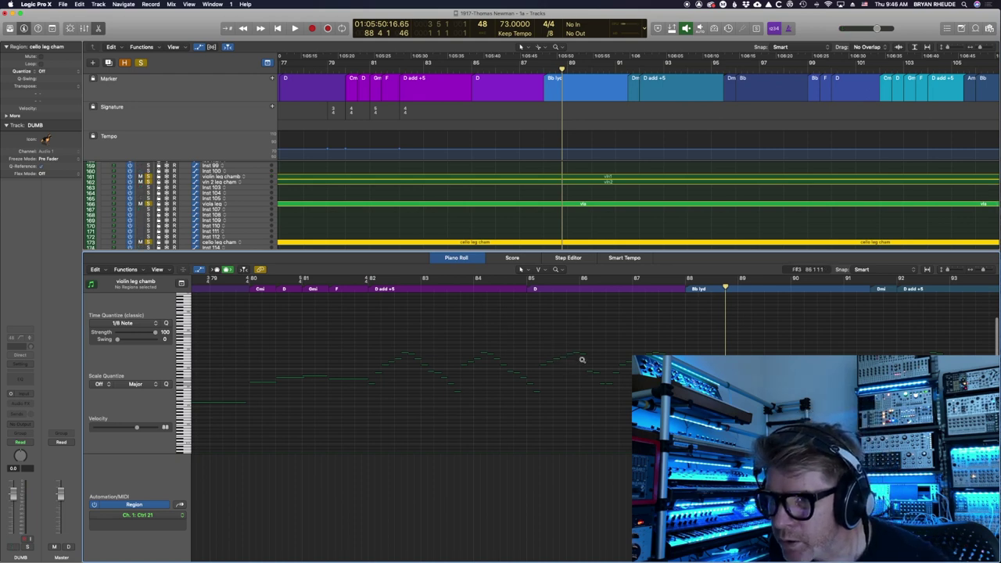
scroll(582, 360, "up", 3)
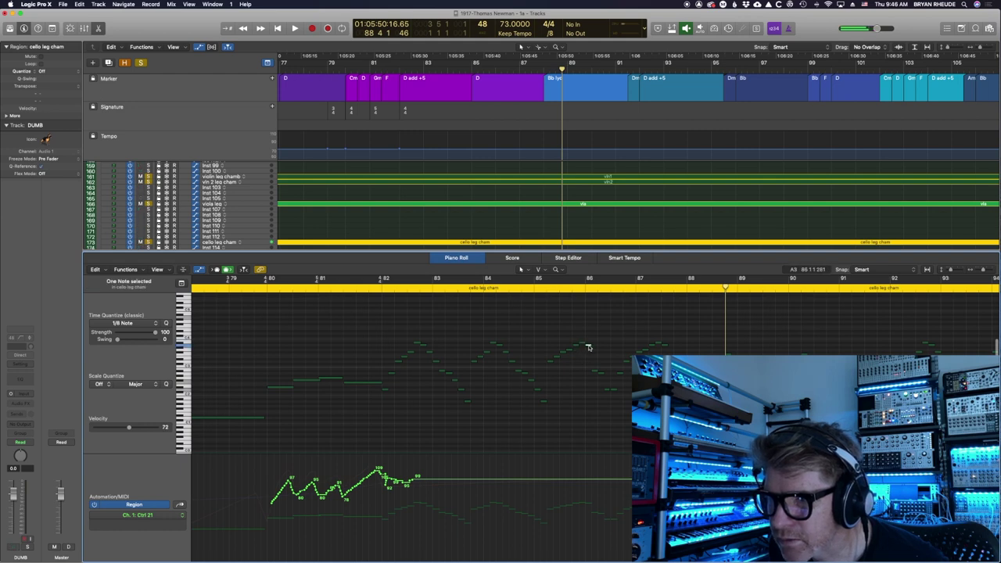
mouse_move(589, 347)
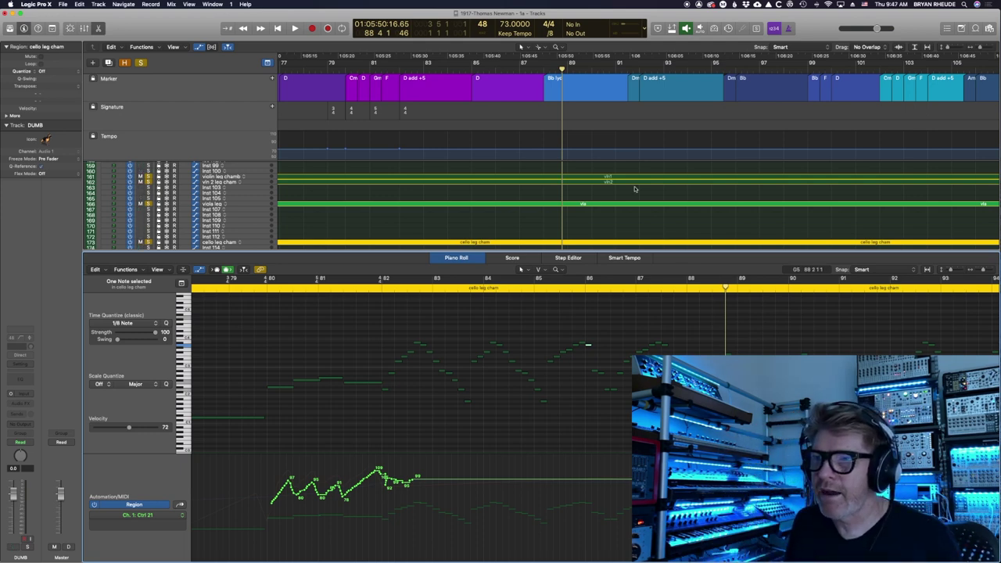
key("super+Right")
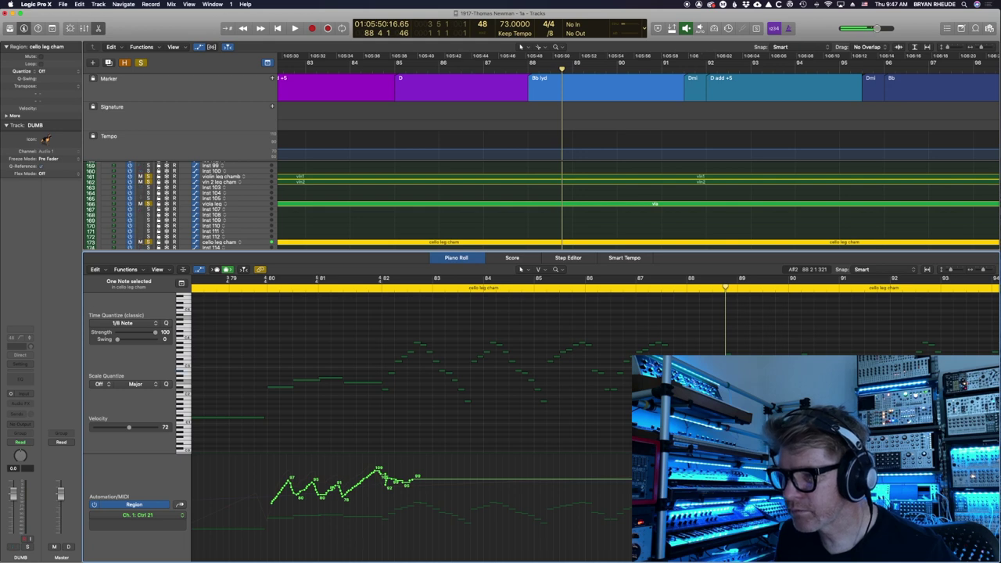
Step: Play the strings from bar 87 into bar 89 and examine the cello's note pattern across the surrounding bars
left_click(677, 290)
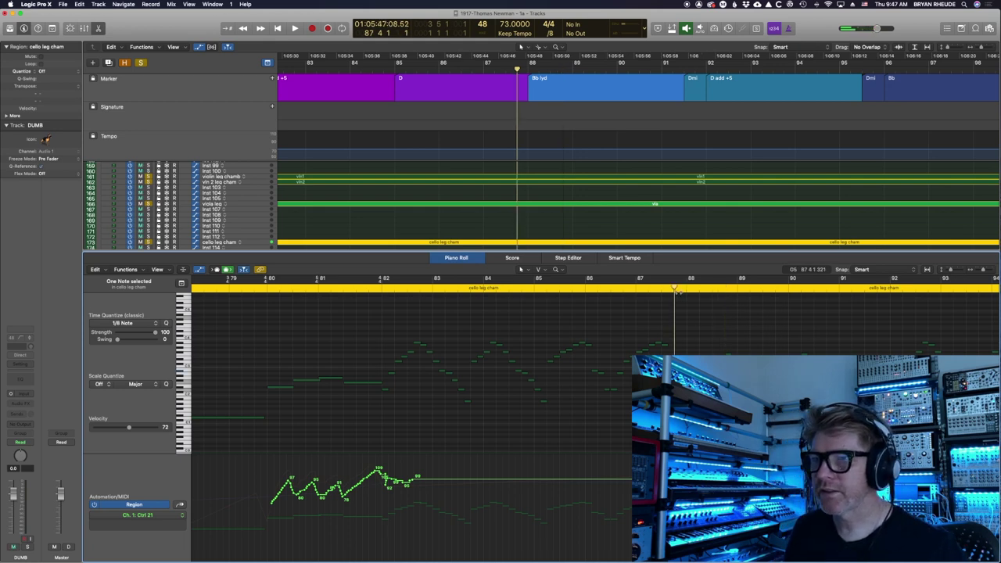
key("space")
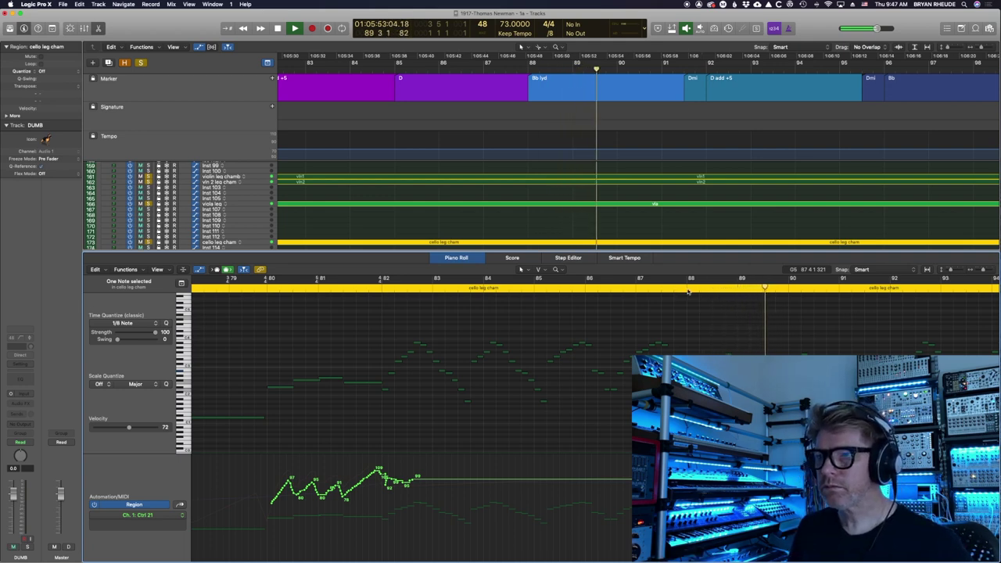
scroll(702, 361, "right", 4)
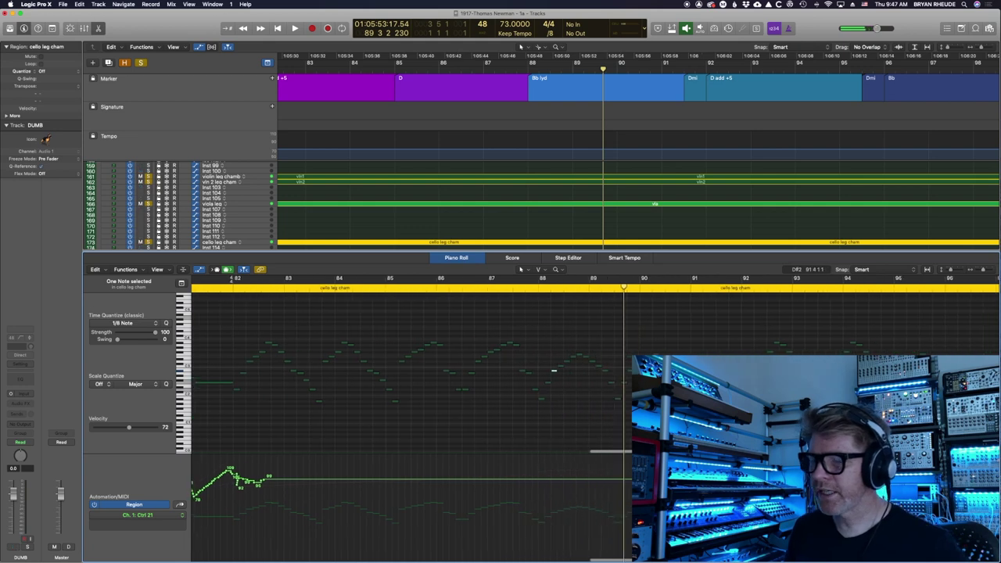
scroll(687, 386, "down", 3)
scroll(623, 335, "down", 3)
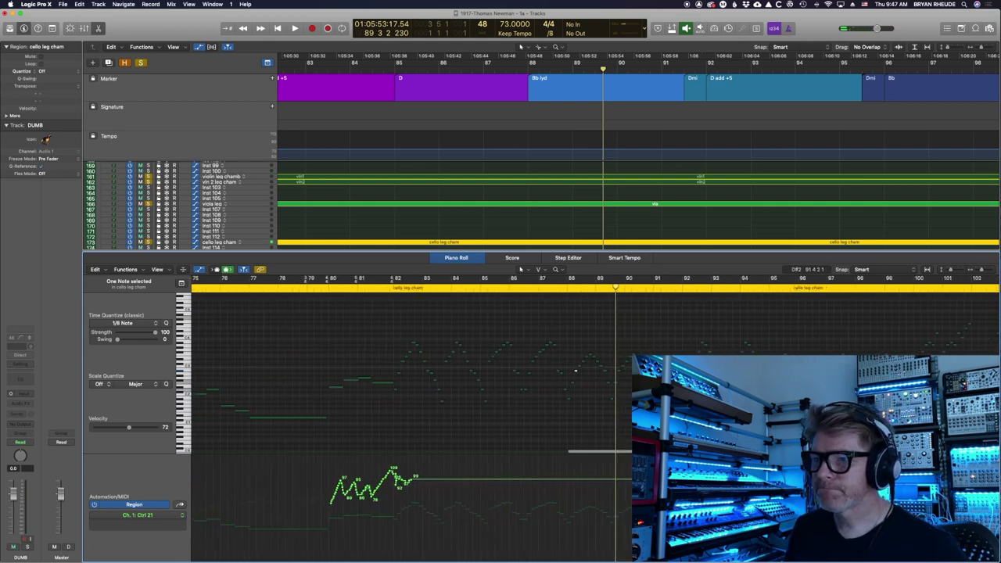
Step: Close the Piano Roll and compare the violin, viola, cello and bass regions in the arrangement from bar 83 to 117
key("e")
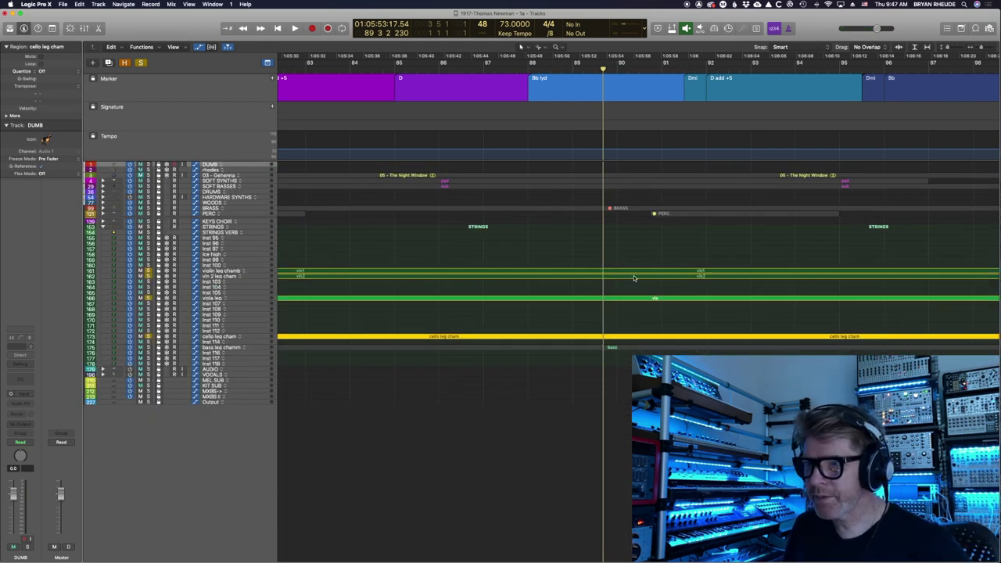
left_click_drag(514, 246, 938, 389)
key("super+Down")
key("super+Down")
key("super+Down")
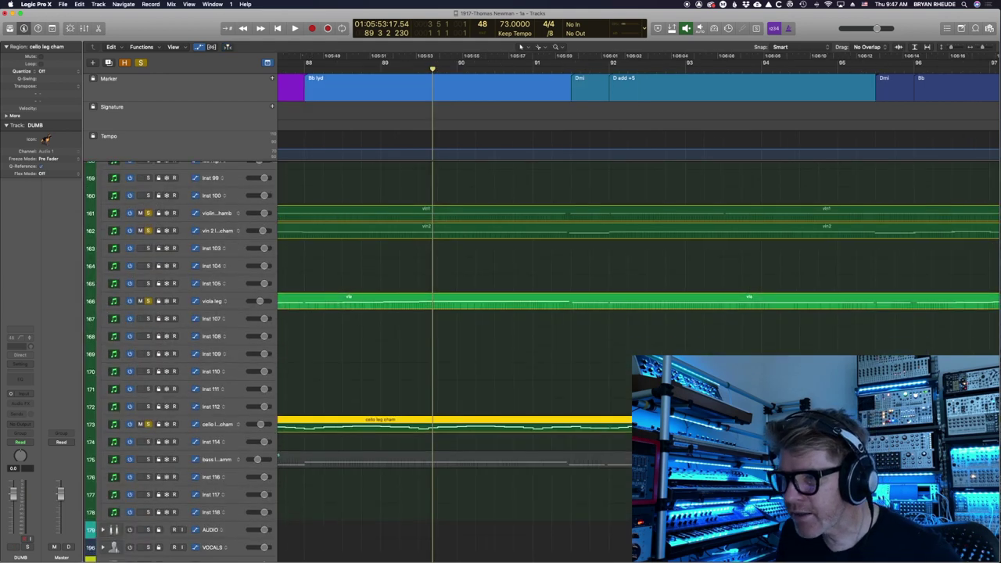
key("super+Left")
key("super+Left")
key("super+Left")
key("super+Left")
key("super+Left")
key("super+Left")
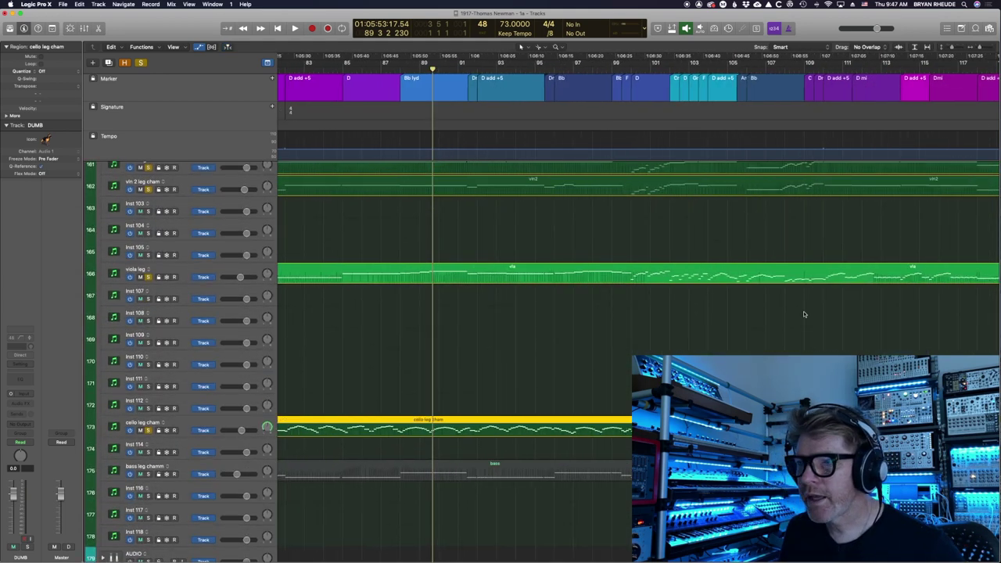
Step: Audition the soloed strings from bar 99 to bar 103 with all string parts in view, and deselect the cello region
left_click(618, 68)
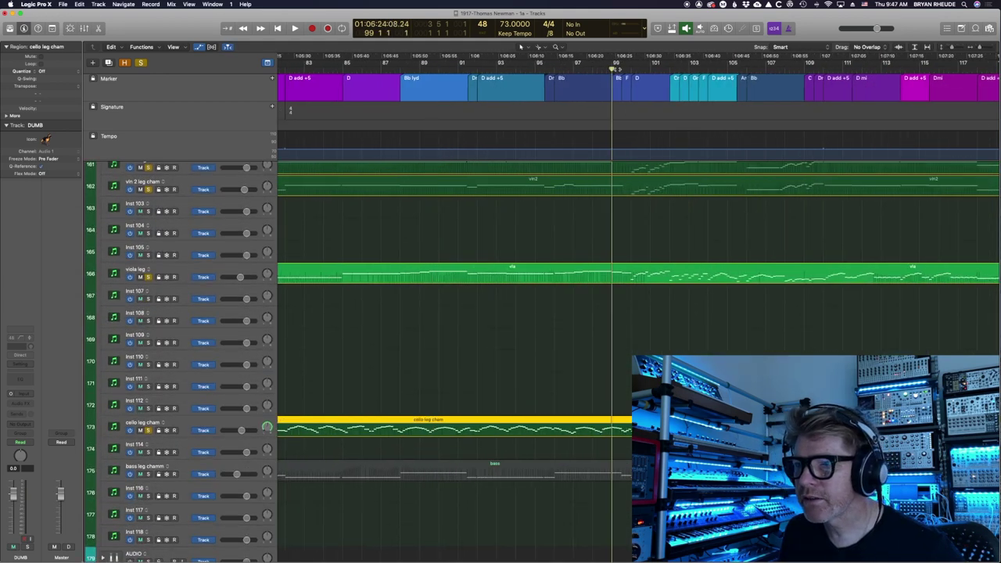
key("space")
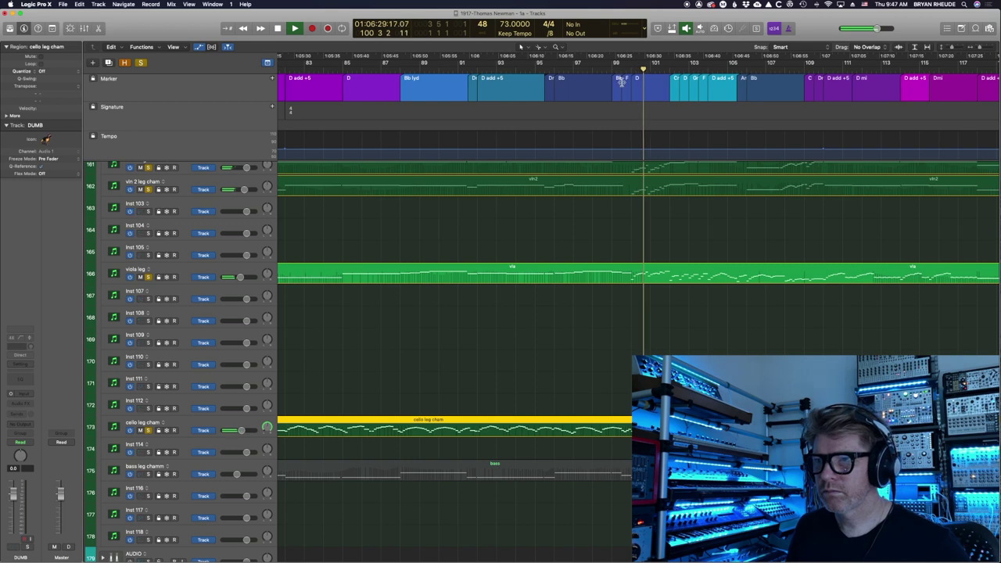
scroll(768, 328, "up", 3)
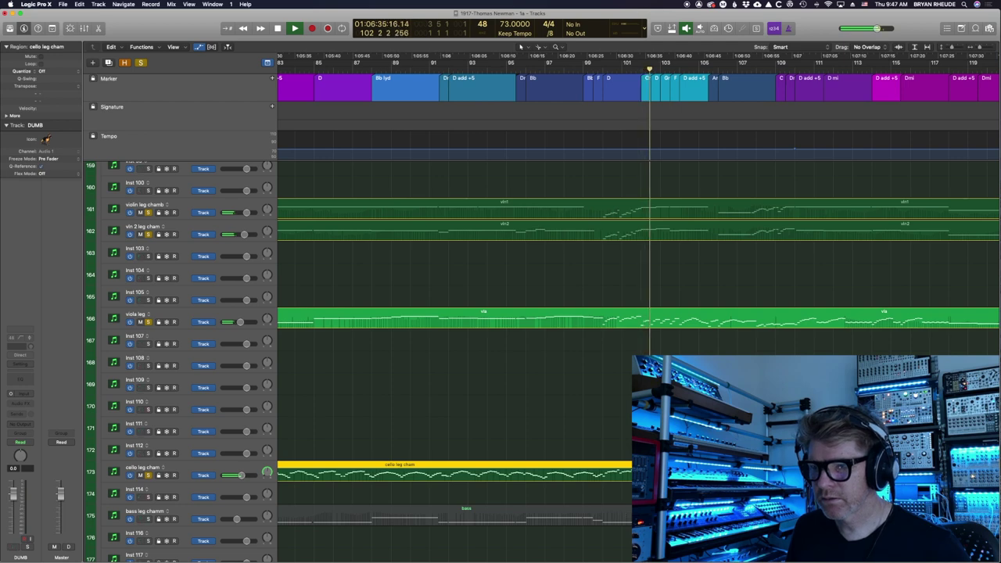
left_click(704, 445)
key("space")
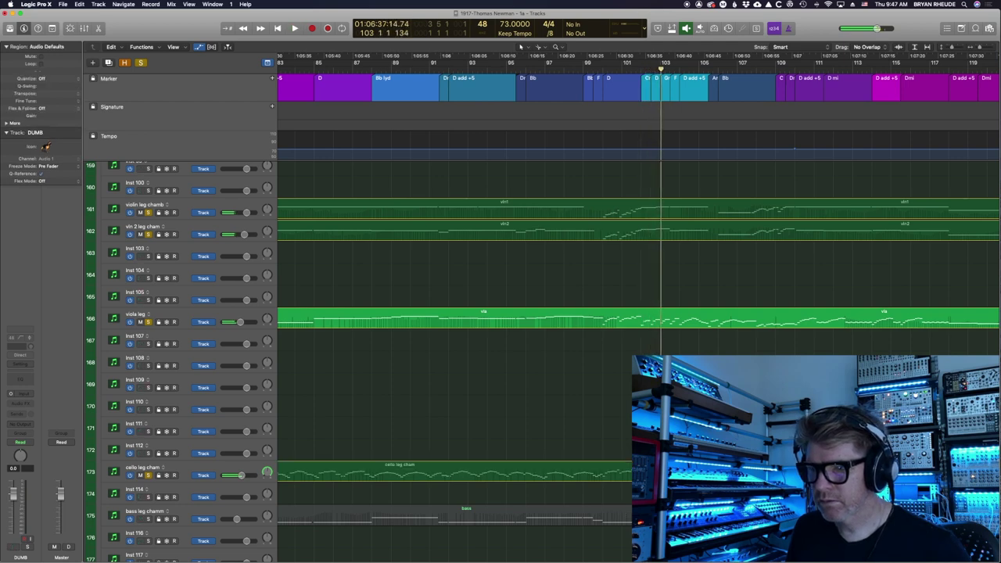
Step: Reopen the cello leg cham region in the Piano Roll, move the playhead to bar 102 and examine the notes leading into it
double_click(704, 472)
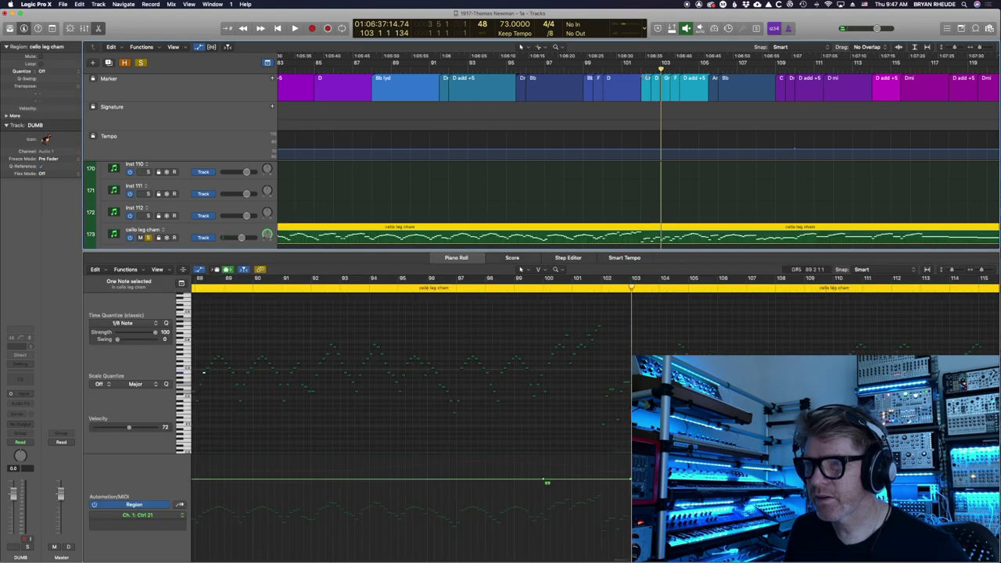
key("comma")
key("super+Right")
key("super+Right")
key("super+Right")
key("super+Right")
key("super+Right")
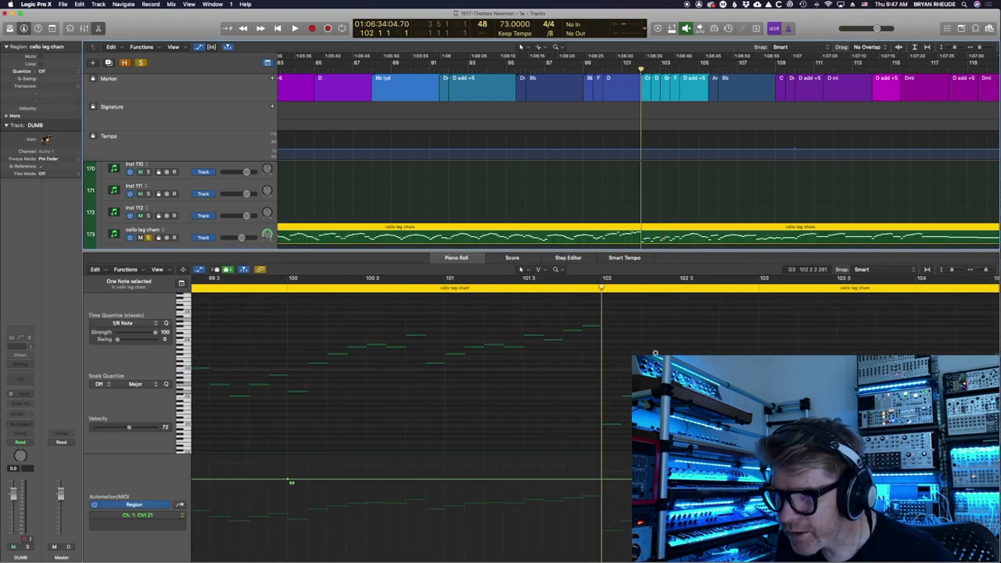
Step: Display the cello region's channel 1 Modulation curve around bar 102 in place of Ctrl 21
scroll(626, 422, "down", 1)
key("super+Left")
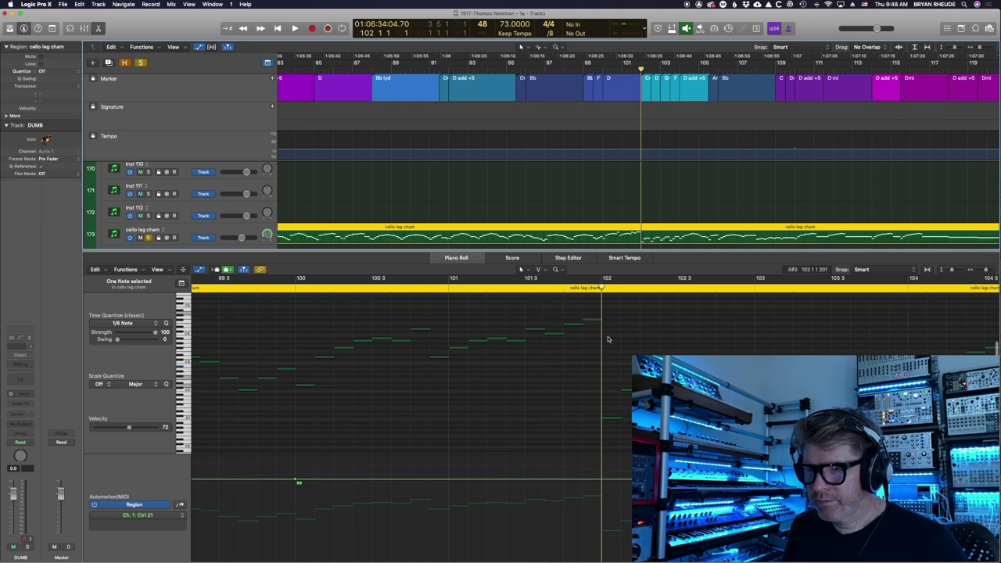
left_click(178, 520)
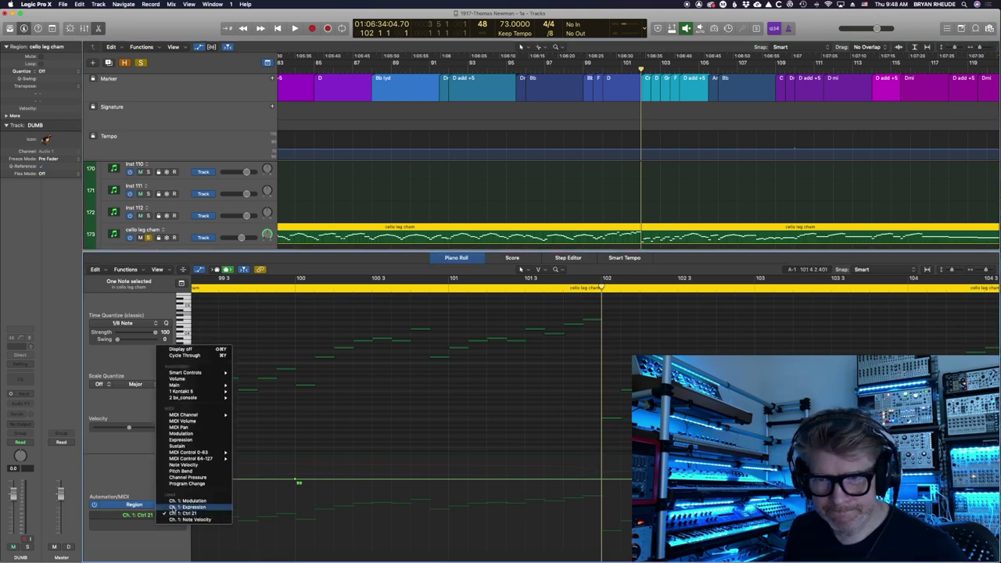
left_click(184, 500)
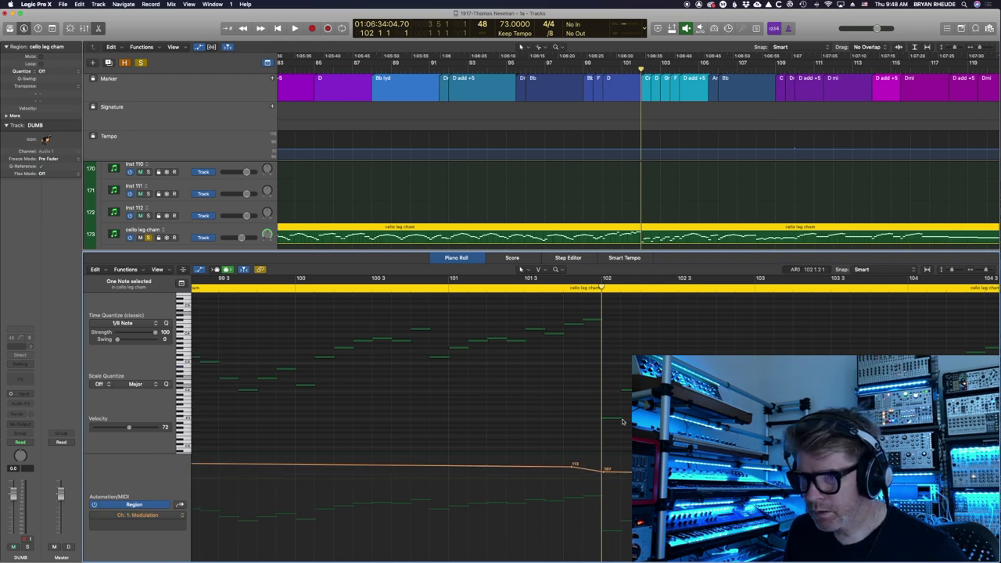
Step: Audition the soloed cello from just before bar 102 across the change into the new phrase
left_click(561, 289)
key("space")
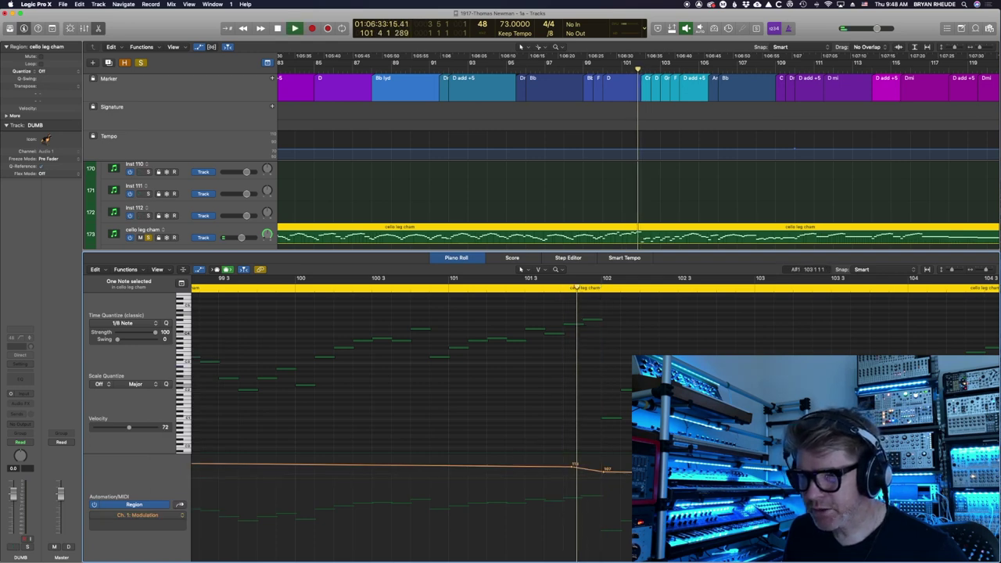
key("space")
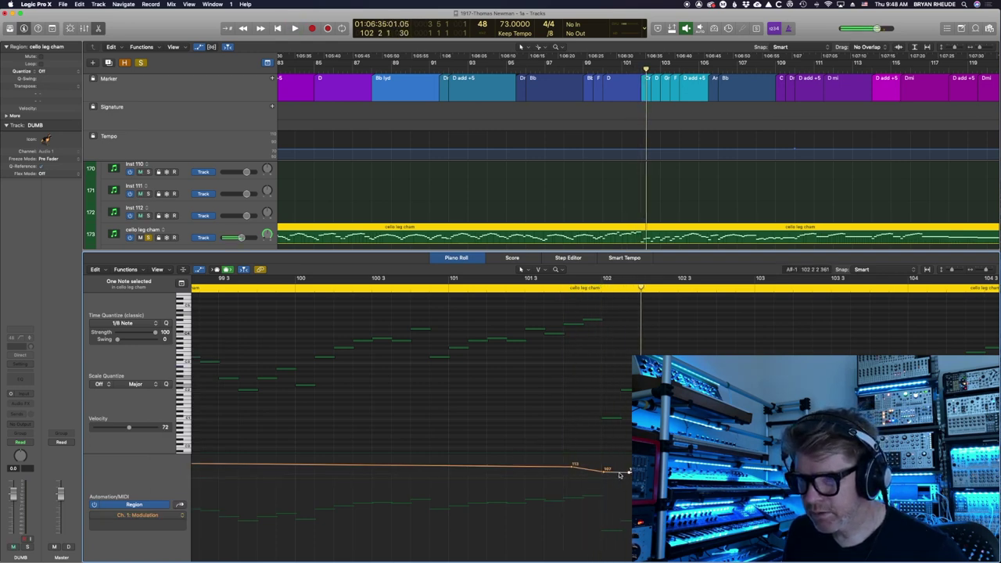
Step: Pull the cello's Modulation point at bar 102 down to 49 and audition the dip leading into the low note
left_click_drag(602, 474, 602, 499)
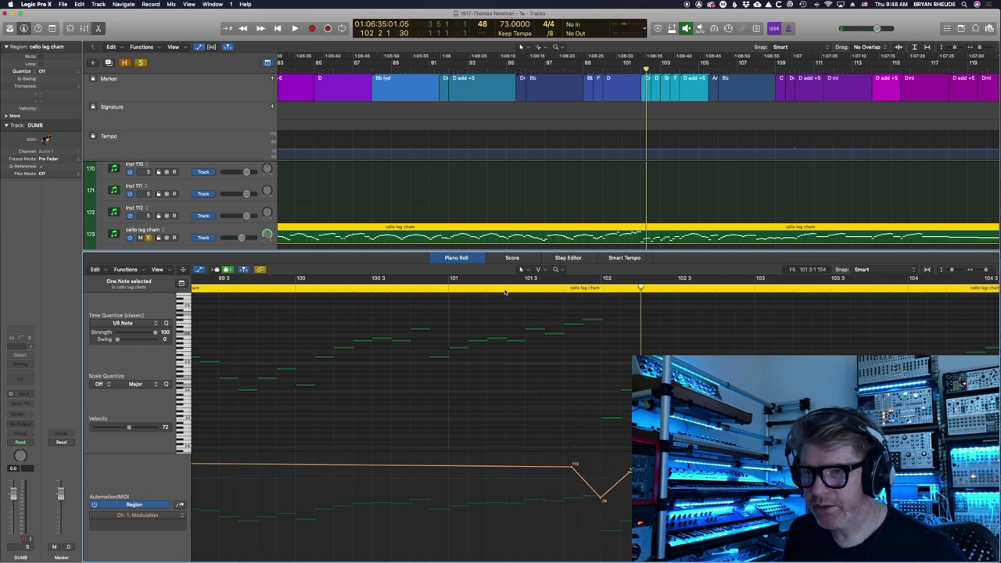
left_click(505, 291)
key("space")
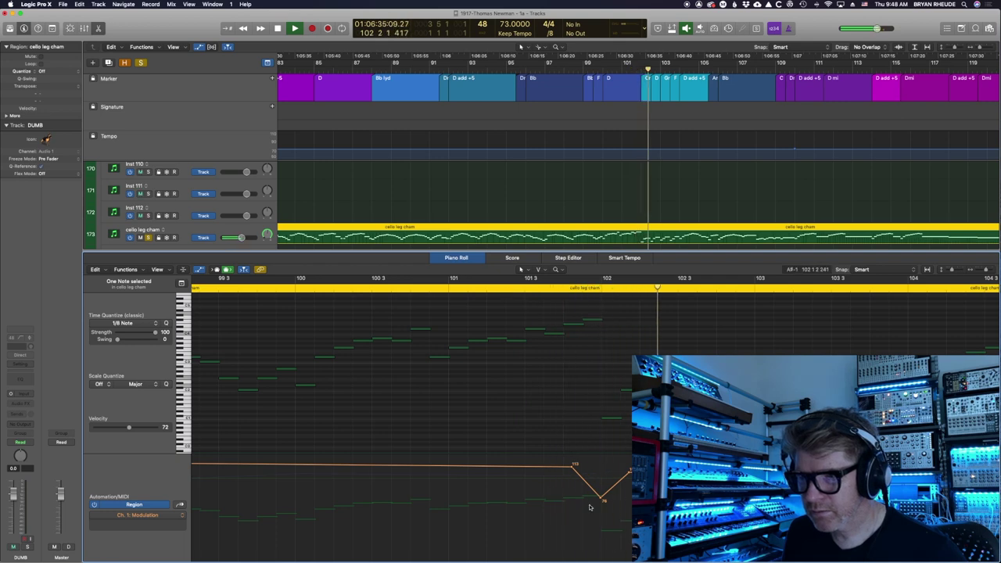
left_click_drag(603, 501, 602, 520)
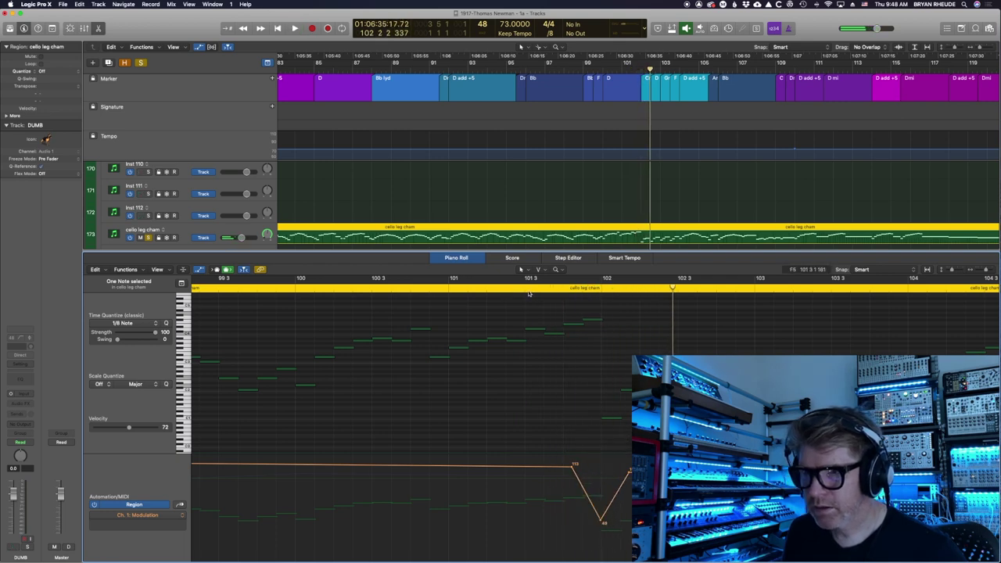
key("space")
key("space")
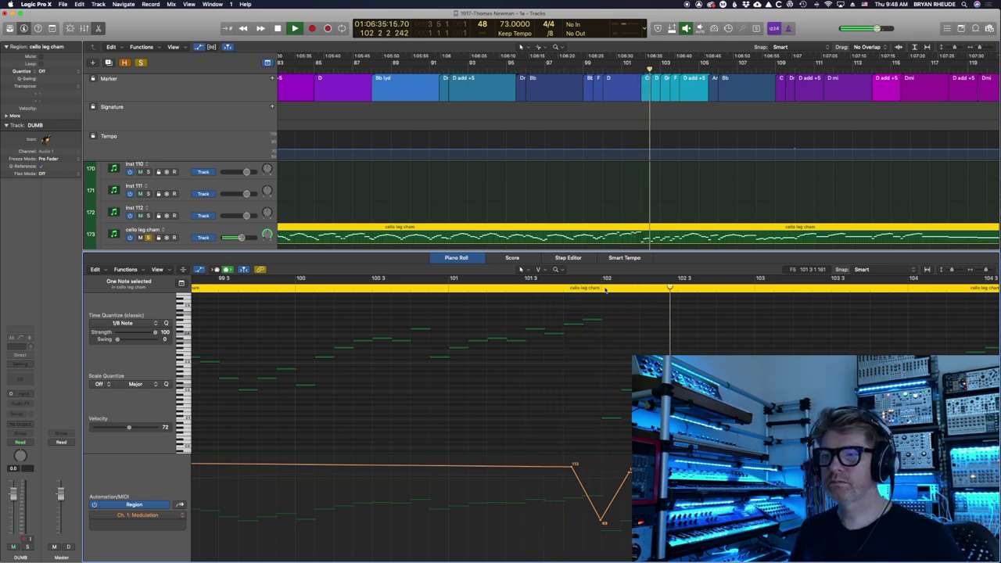
key("space")
Step: Slightly shorten the high cello note just before bar 102, audition the join and close the Piano Roll
left_click(601, 320)
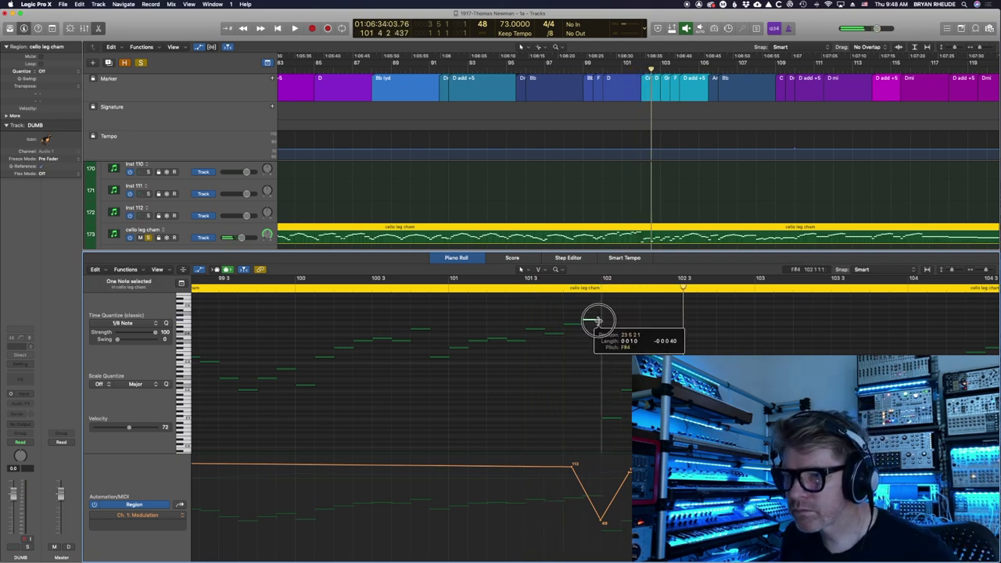
key("space")
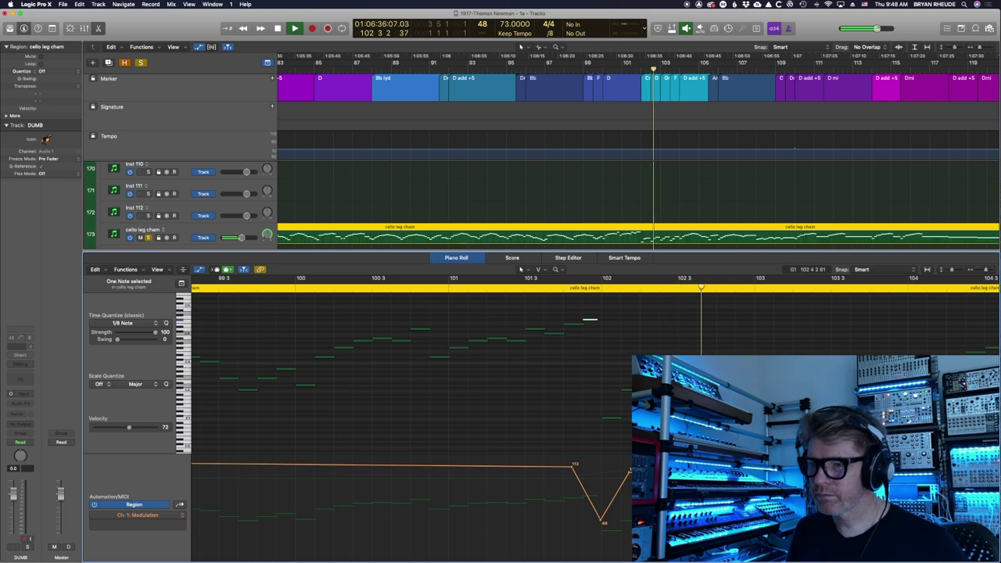
key("e")
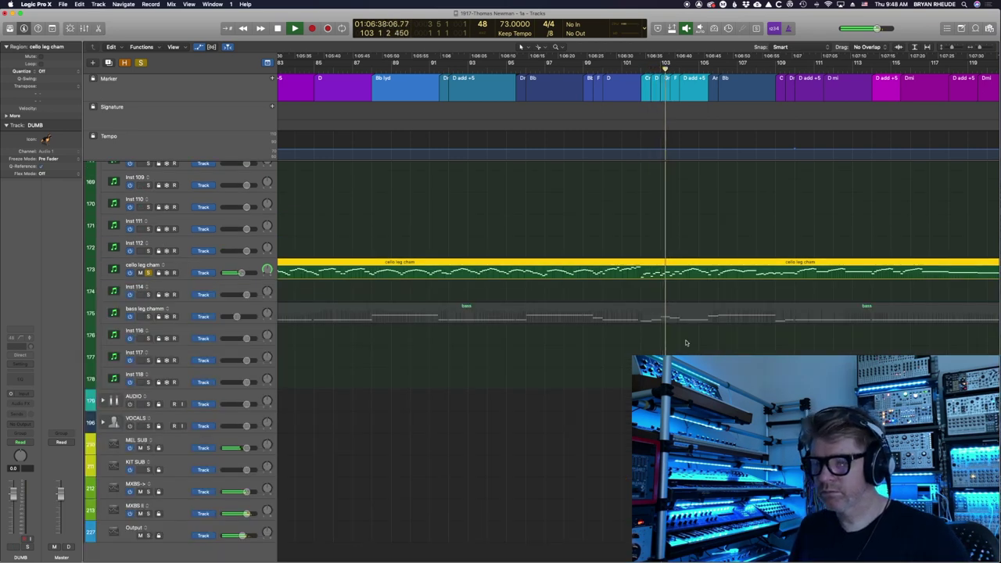
Step: Clear the solos on the violin, viola and cello tracks and solo only the bass leg chamm track
scroll(687, 341, "left", 5)
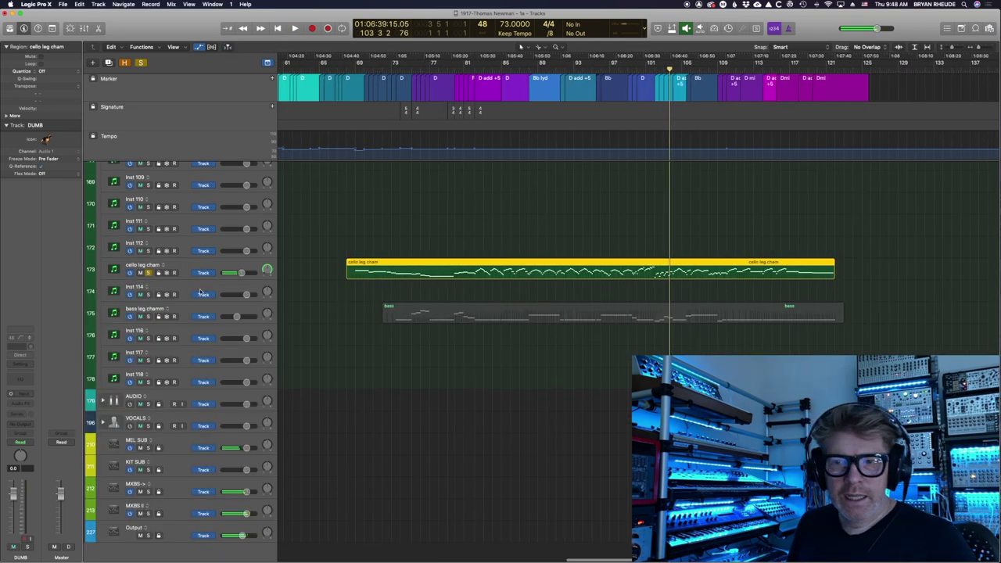
left_click(144, 272)
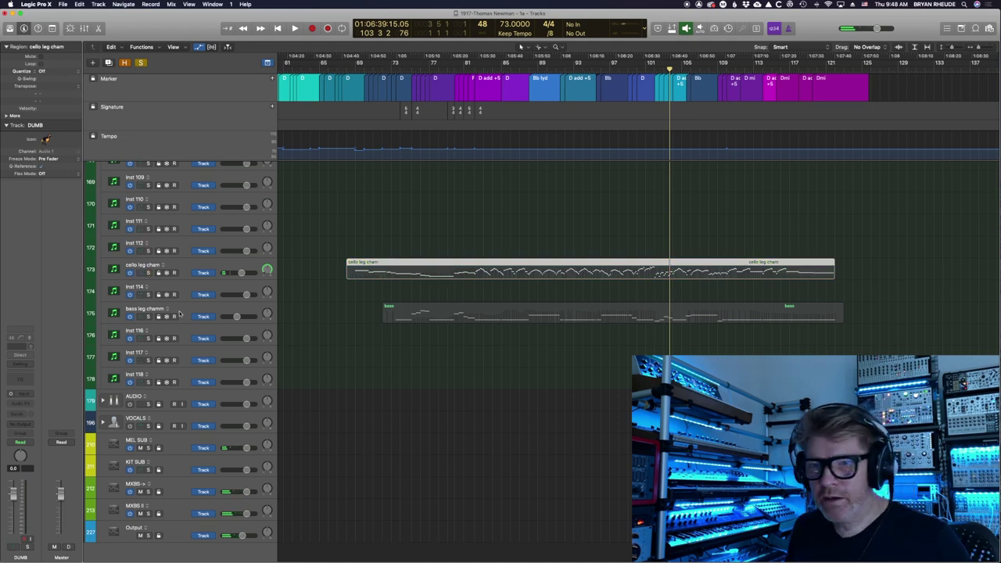
left_click(448, 298, "ctrl+alt")
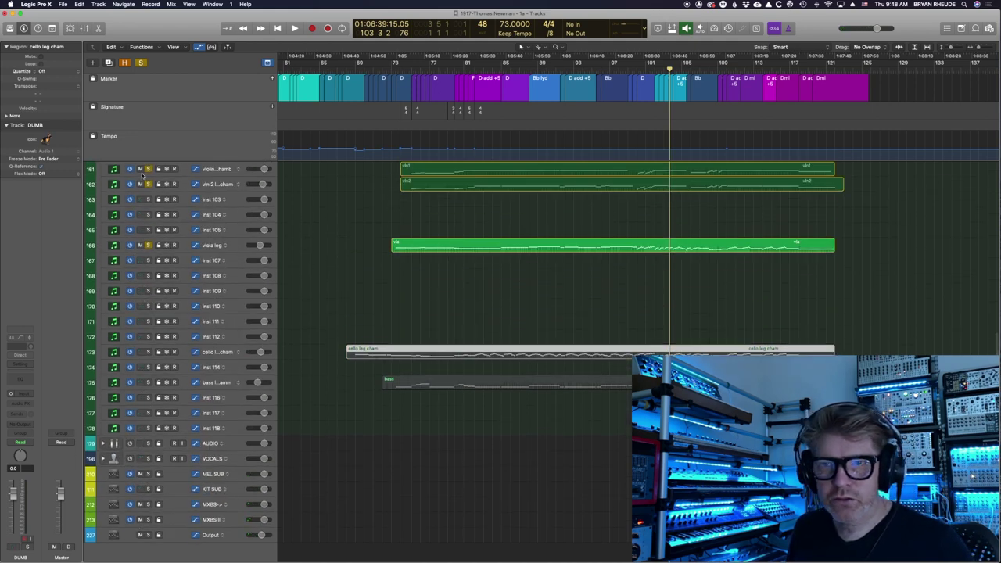
left_click_drag(143, 174, 148, 353)
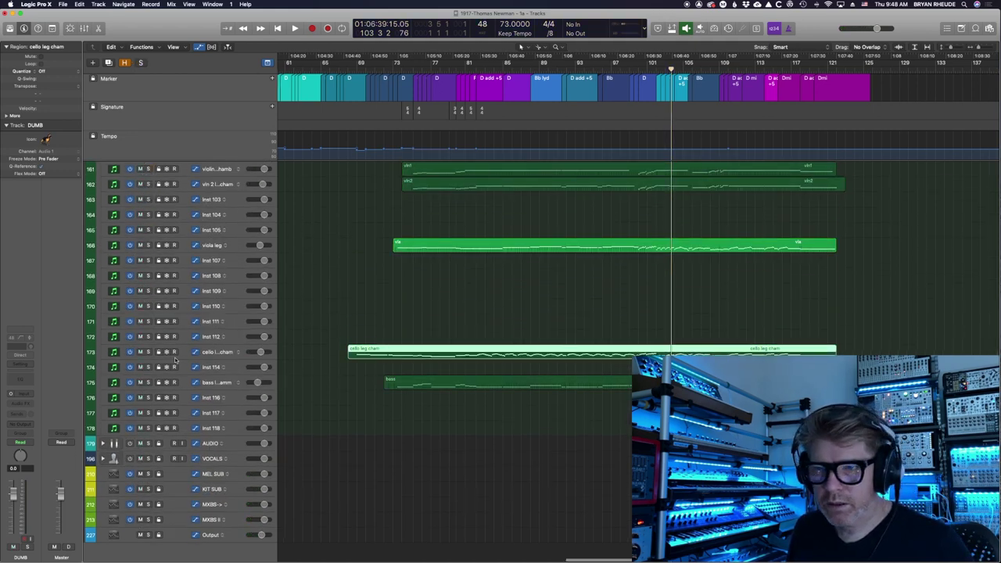
left_click(148, 383)
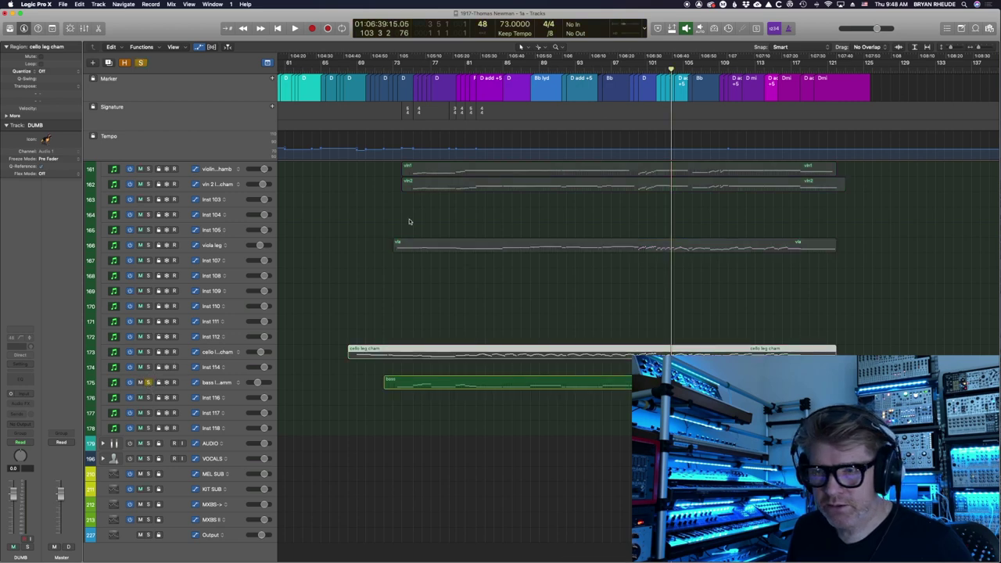
Step: Audition the bass from about bar 72, clear its solo to hear the full mix, and stop playback
left_click(384, 72)
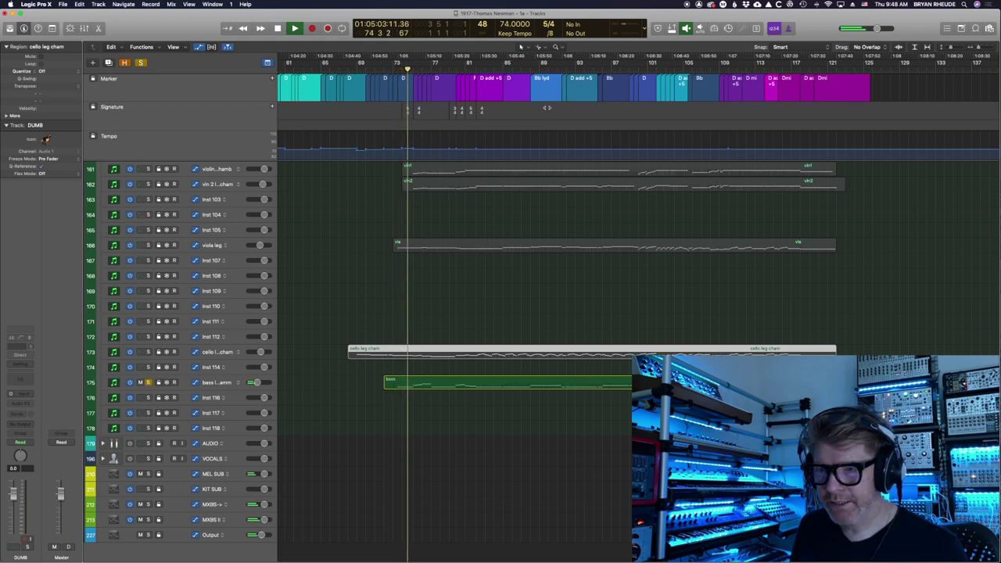
left_click(148, 382)
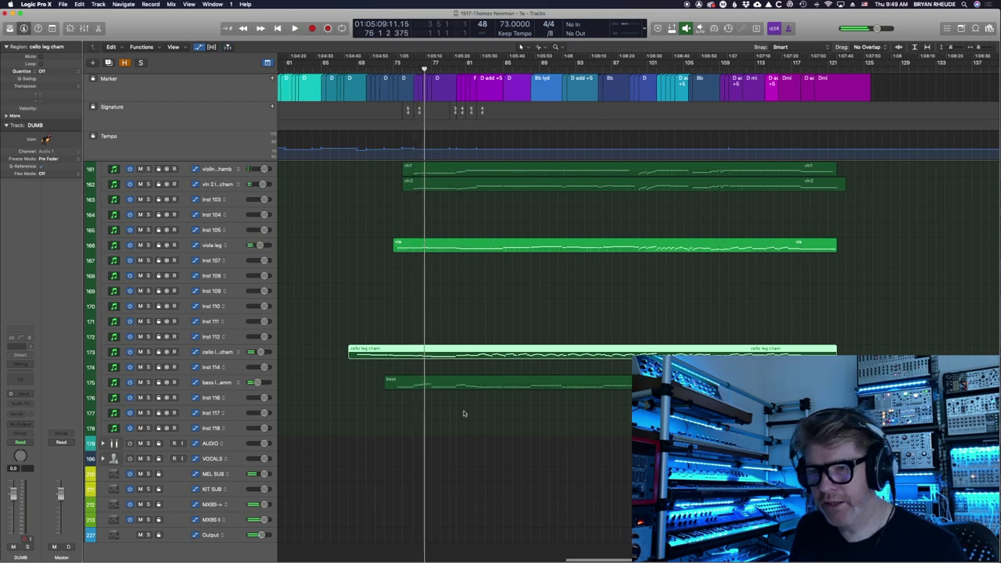
key("space")
Step: Show the whole arrangement's track list and expand the SOFT SYNTHS and SOFT BASSES stacks
scroll(464, 412, "down", 1)
scroll(464, 412, "down", 5)
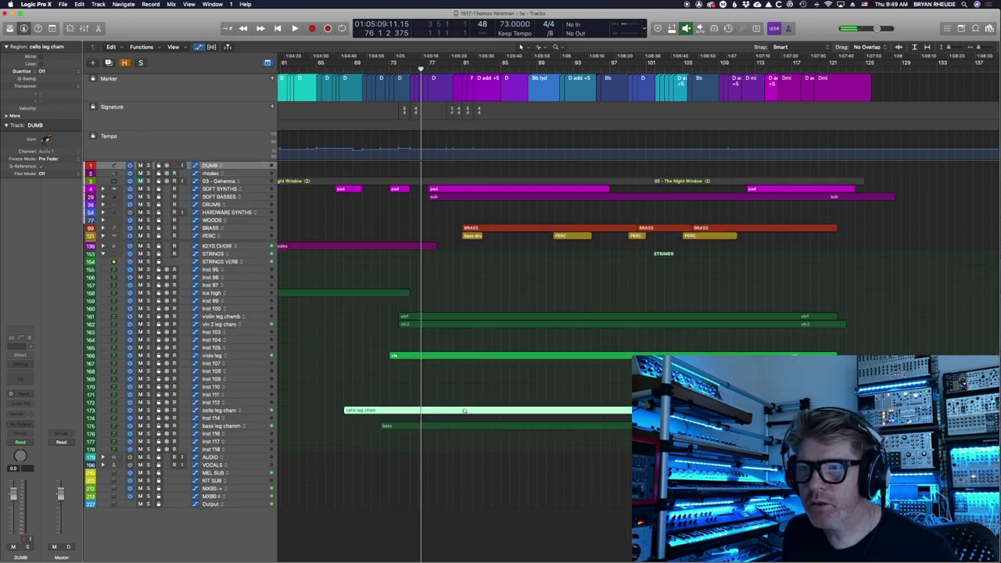
left_click(103, 188)
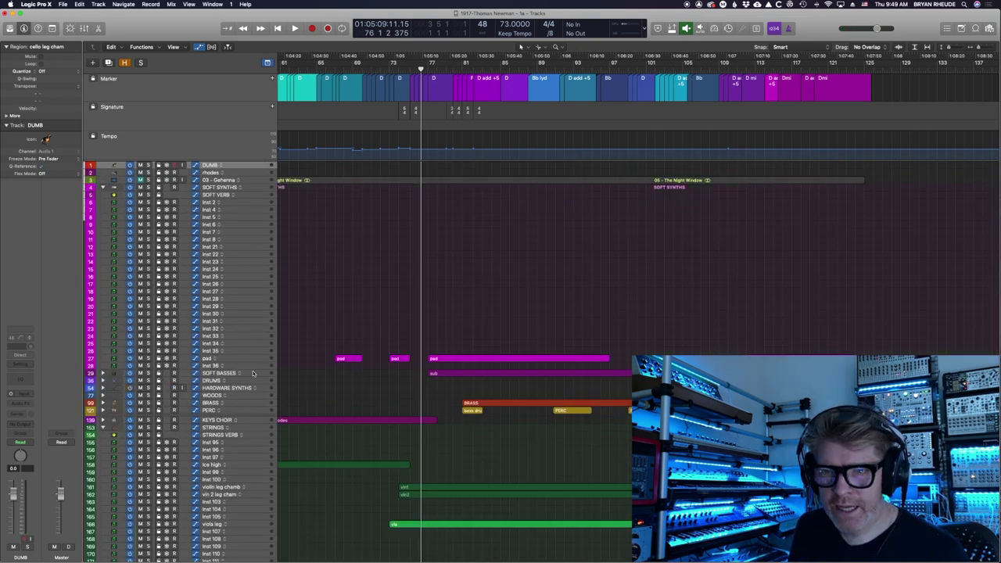
left_click(103, 374)
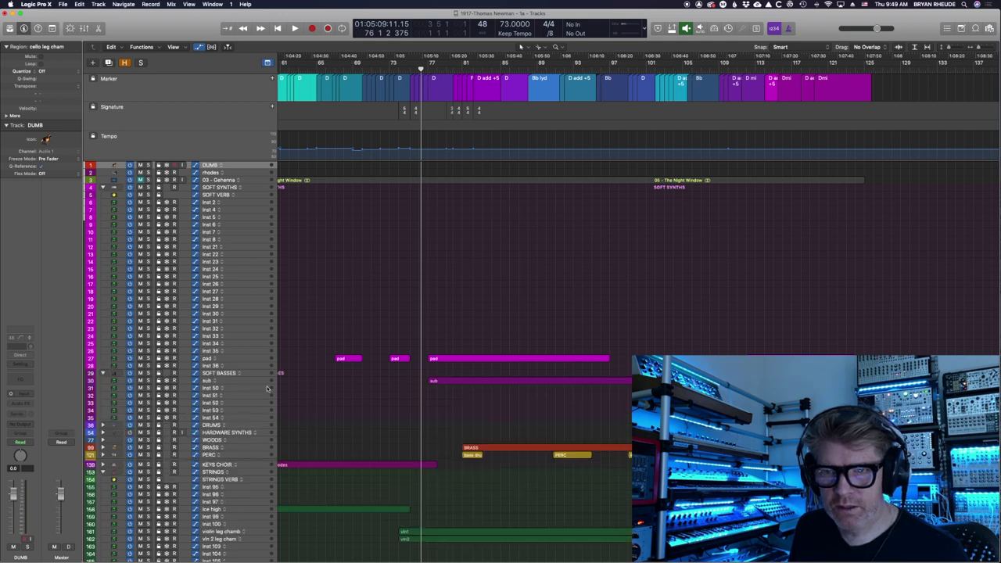
Step: Select the sub track, inspect the Serum patch on it and close the plug-in window
left_click(250, 382)
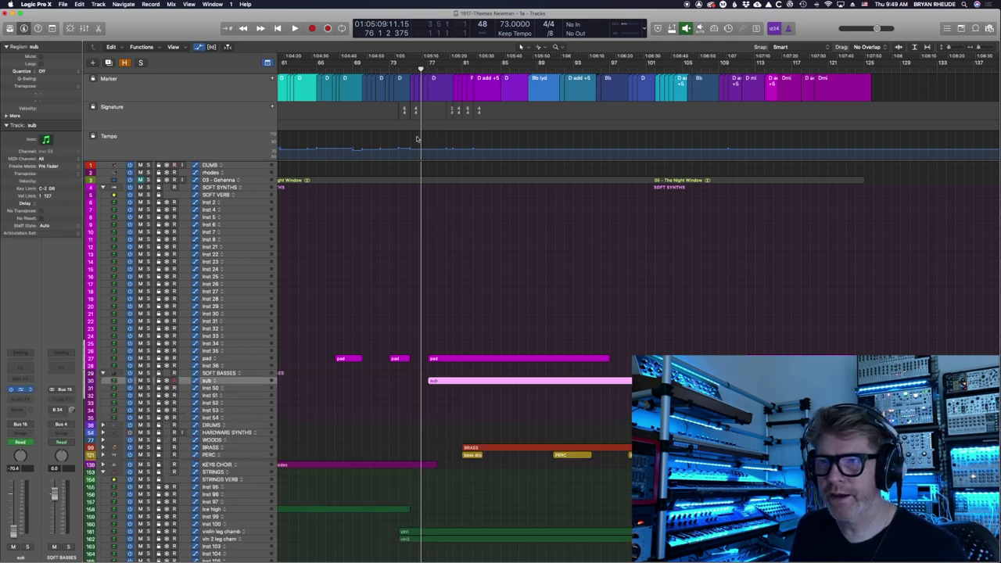
key("v")
left_click_drag(273, 28, 538, 131)
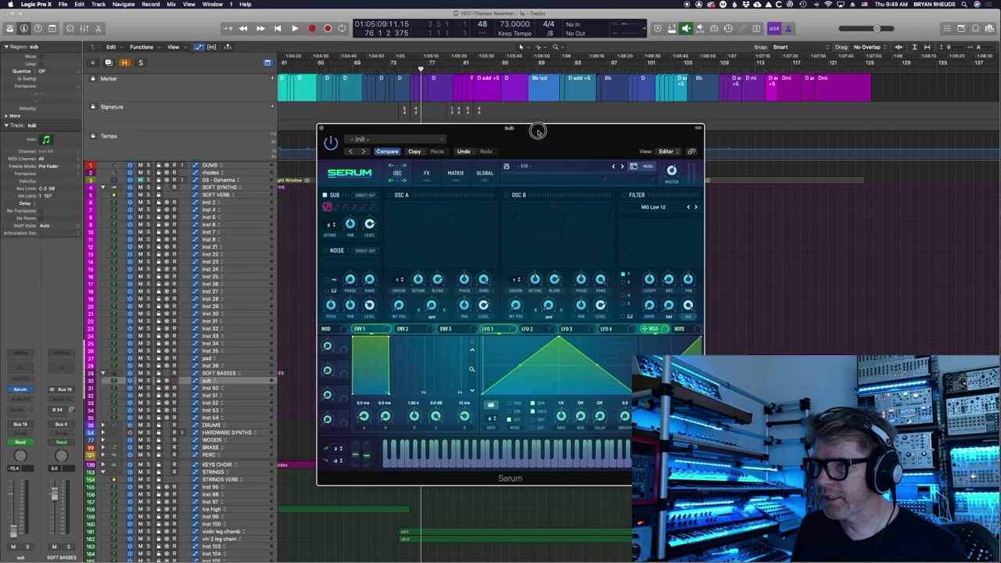
left_click(321, 129)
Step: Play from about bar 85, solo the sub track to hear its part alone, and clear the solo
left_click(501, 69)
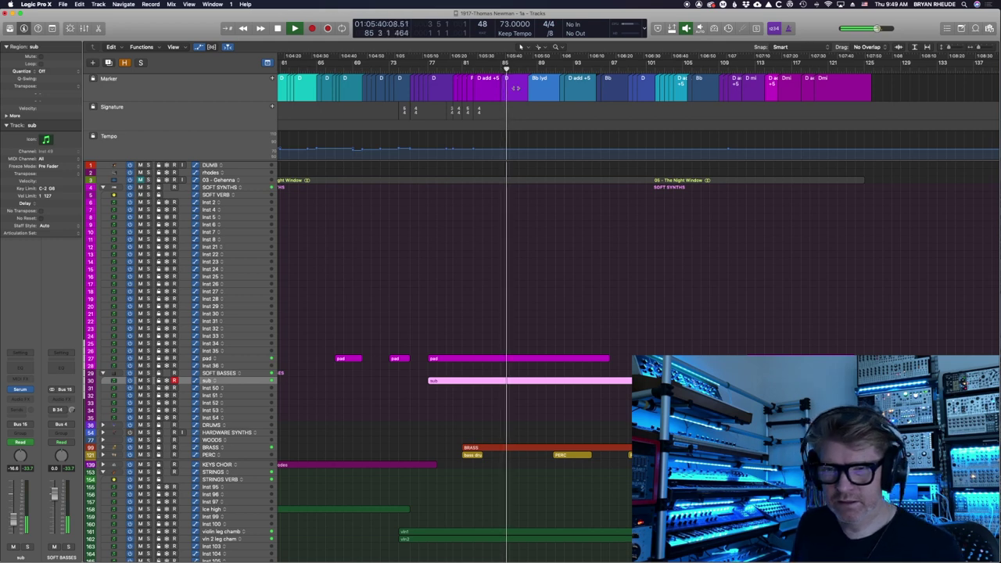
left_click(147, 380)
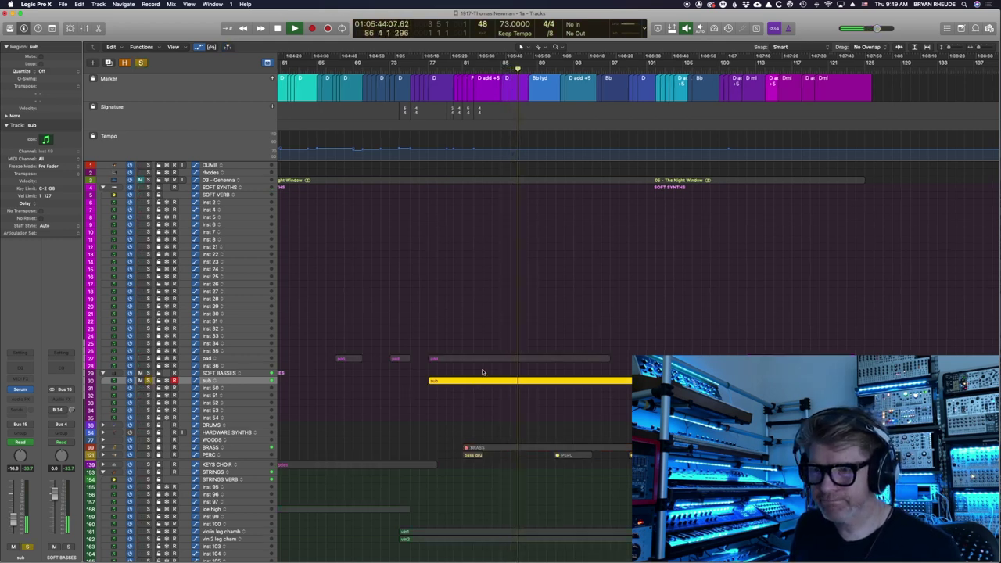
left_click_drag(483, 373, 684, 415)
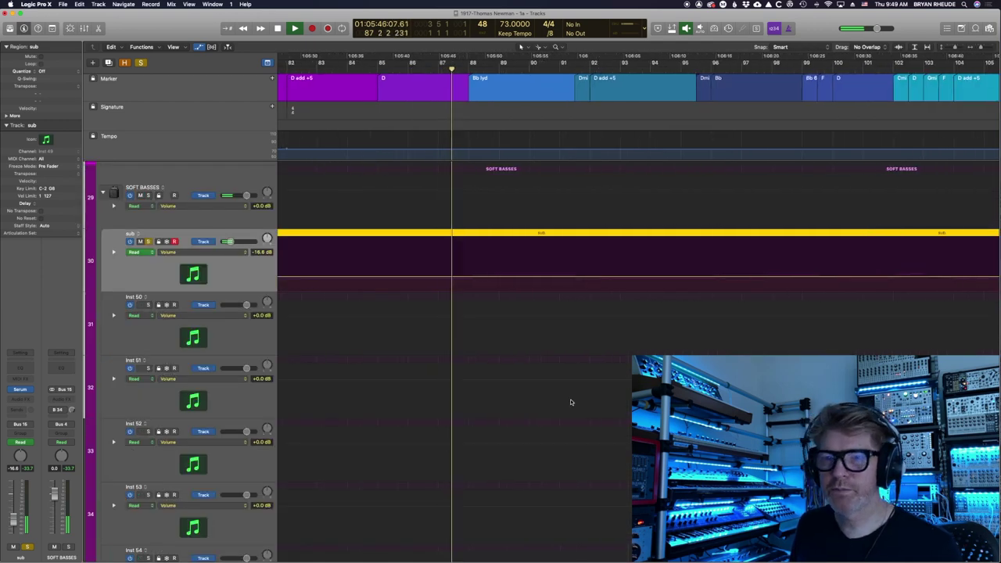
scroll(564, 398, "up", 1)
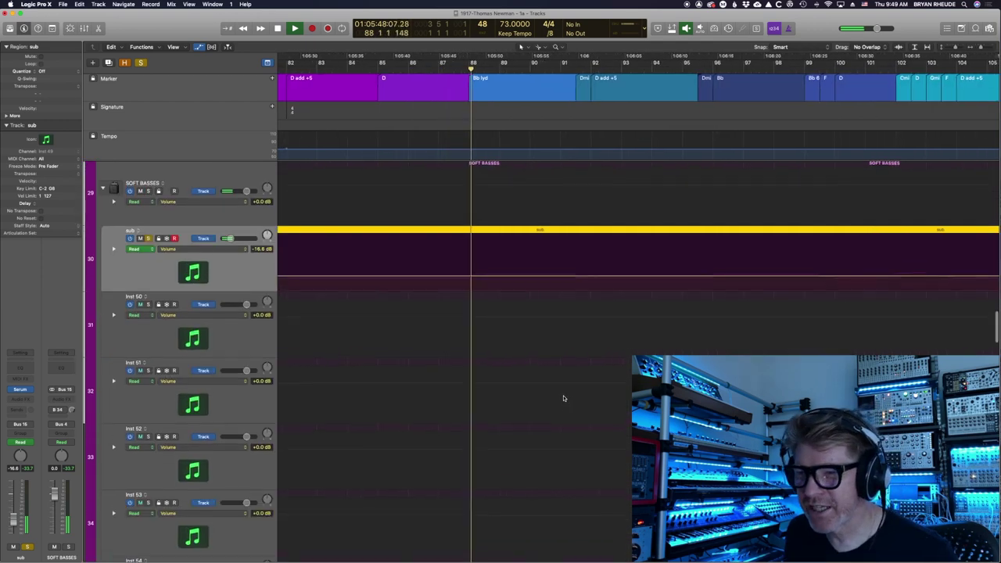
scroll(564, 398, "down", 2)
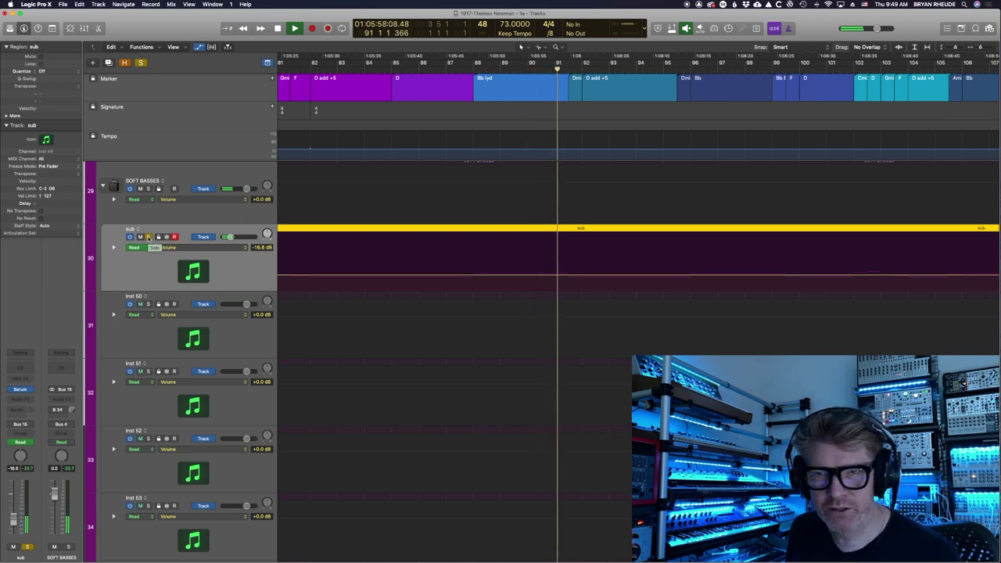
left_click(148, 237)
Step: Examine the sub region's Volume automation over its full length and compare it with the pad track's regions
key("ctrl+Left")
key("ctrl+Left")
key("ctrl+Left")
key("ctrl+Left")
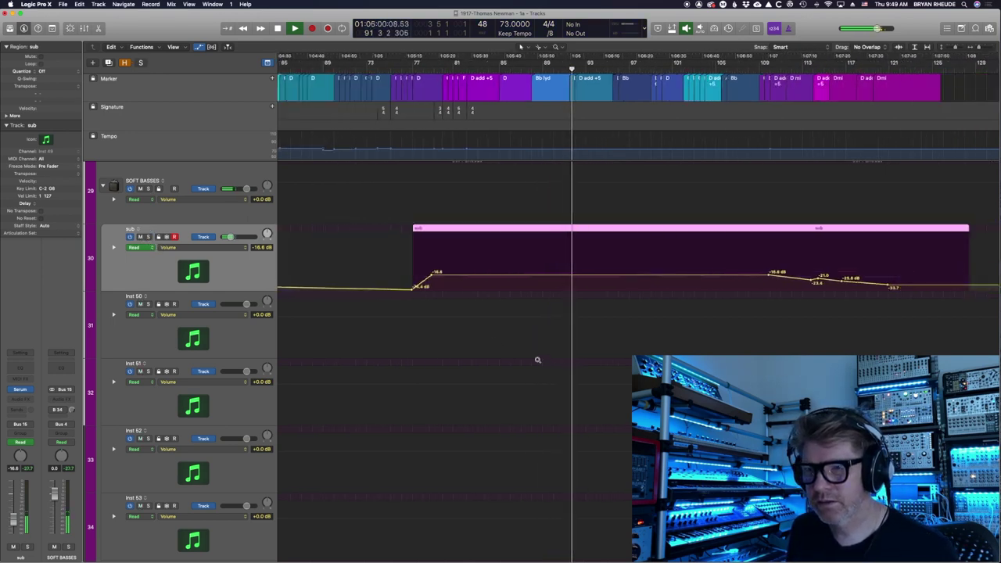
key("ctrl+Left")
key("ctrl+Up")
key("ctrl+Up")
key("ctrl+Up")
key("ctrl+Up")
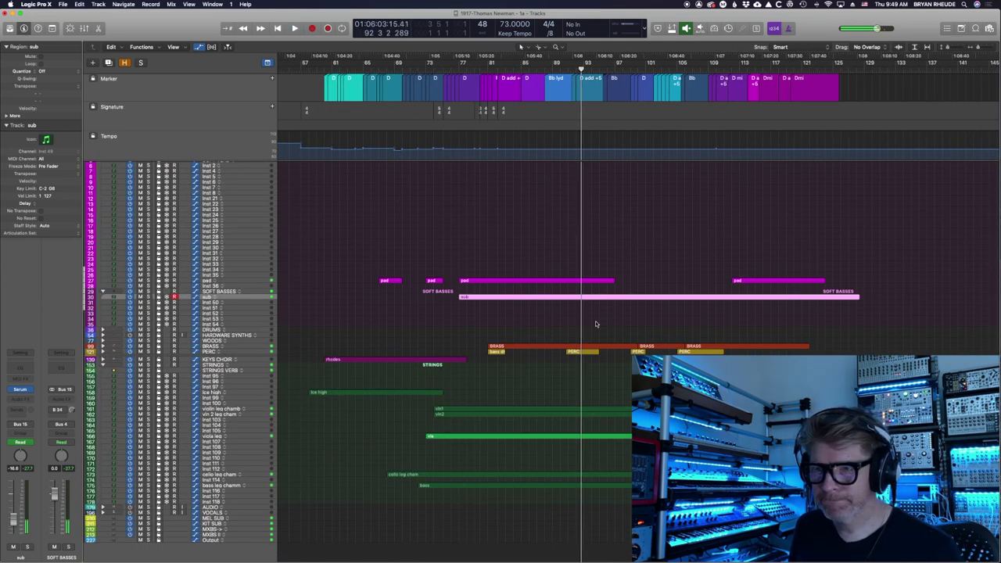
left_click_drag(883, 294, 889, 305)
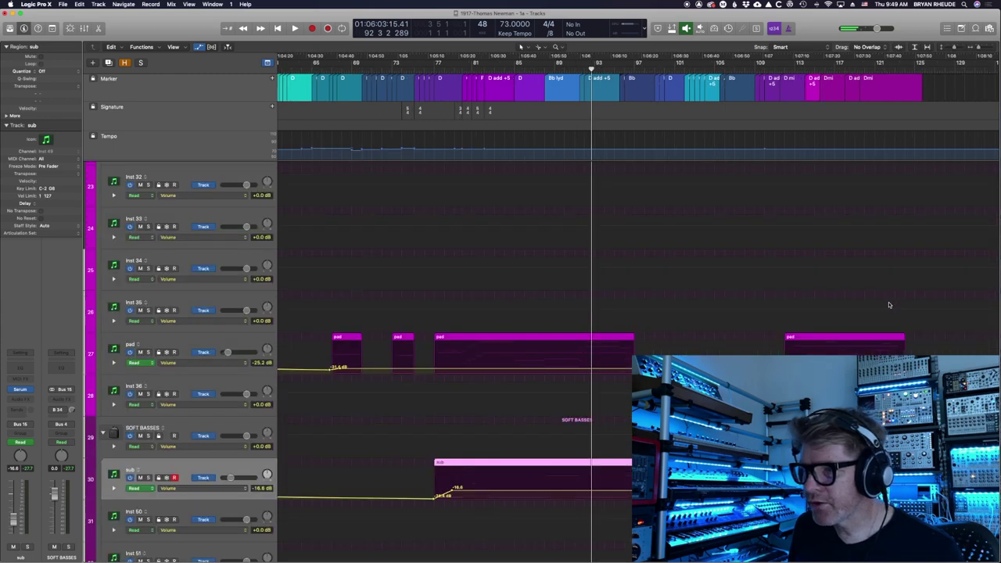
left_click(555, 218, "ctrl+alt")
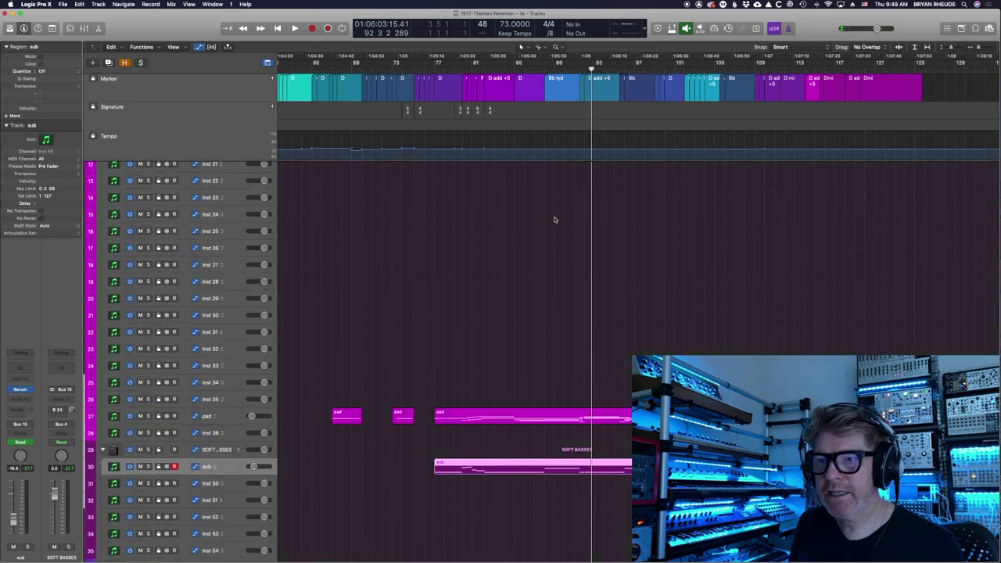
Step: Solo the 03 - Gehenna reference track and play The Night Window recording from about bar 62
key("super+Left")
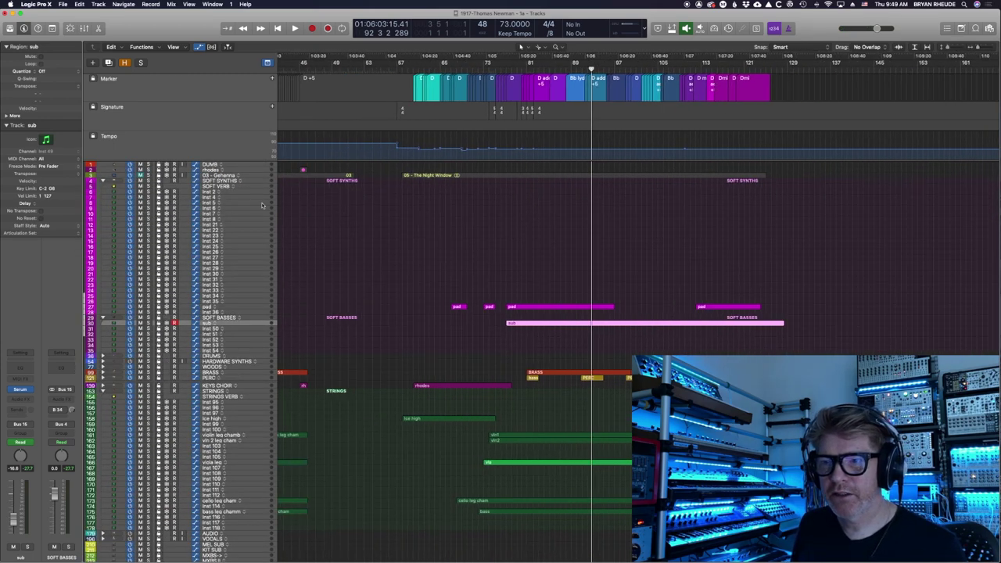
left_click(147, 175)
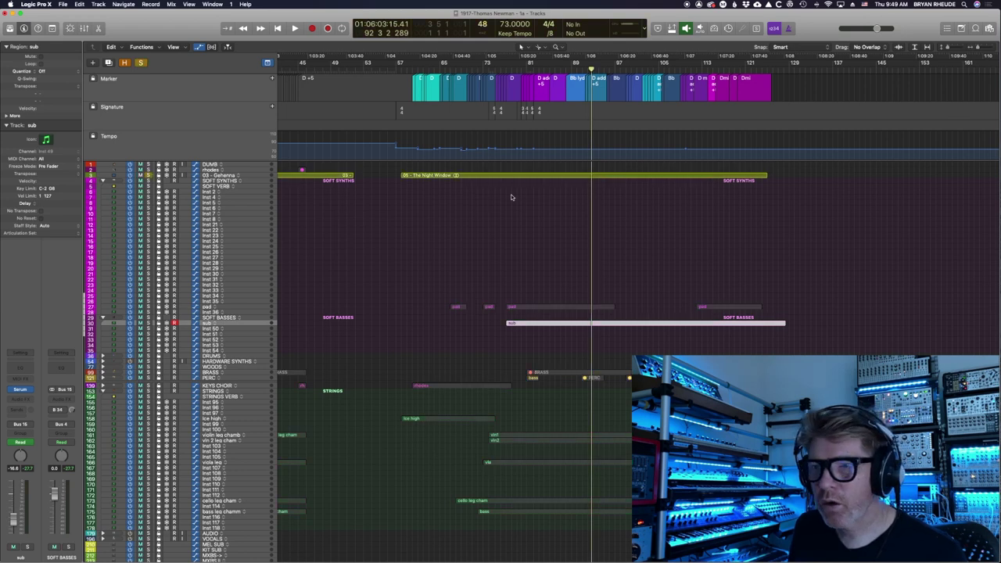
left_click_drag(406, 166, 532, 227)
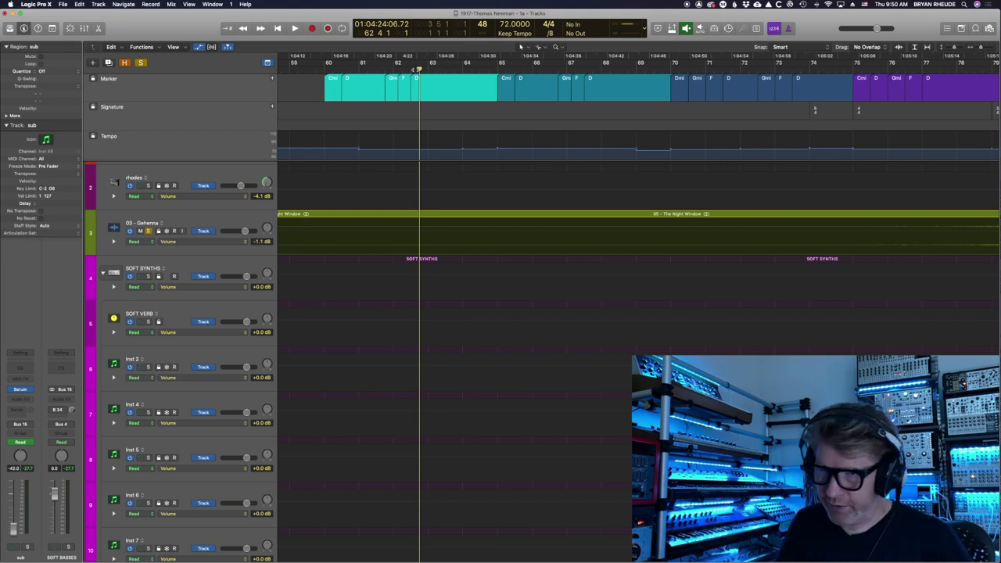
key("space")
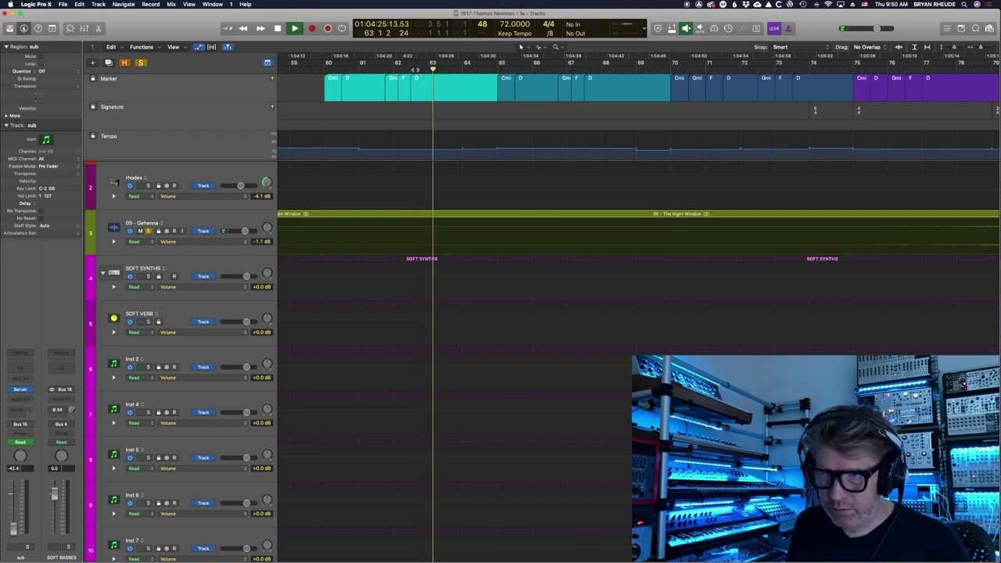
Step: Skip ahead through the soloed reference recording, replaying it from several points around bars 66 to 68
left_click(532, 69)
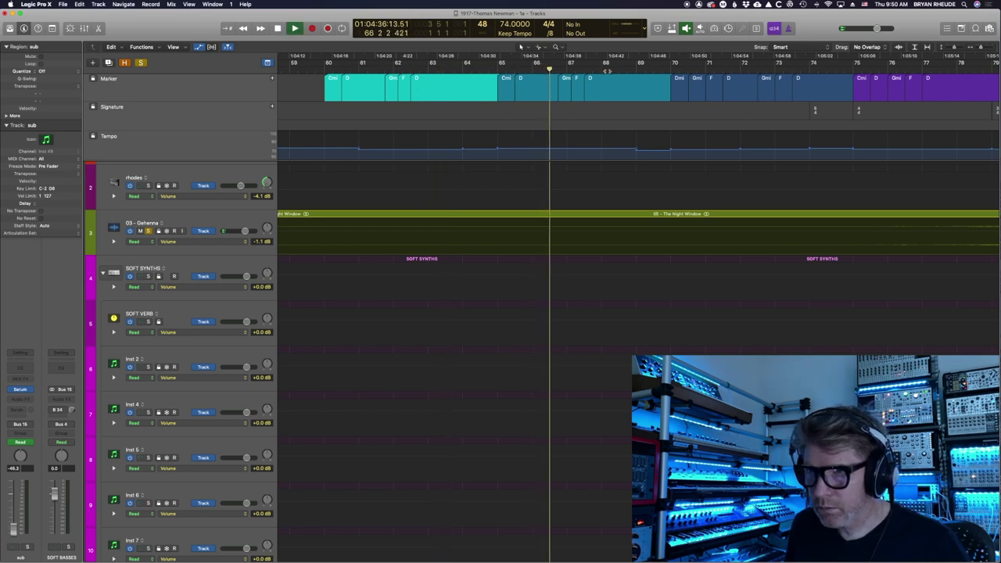
key("space")
left_click(593, 71)
key("space")
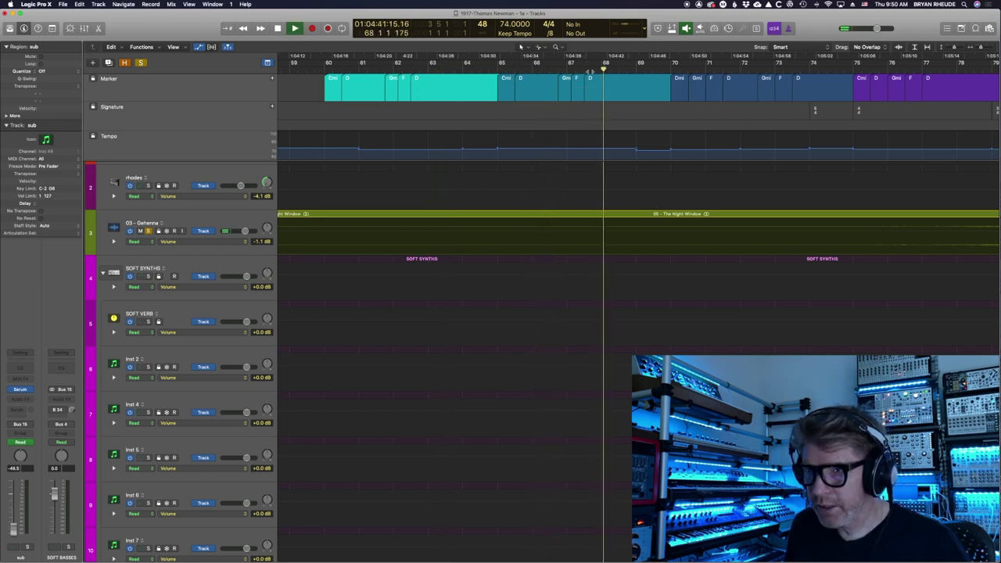
key("space")
left_click(583, 70)
key("space")
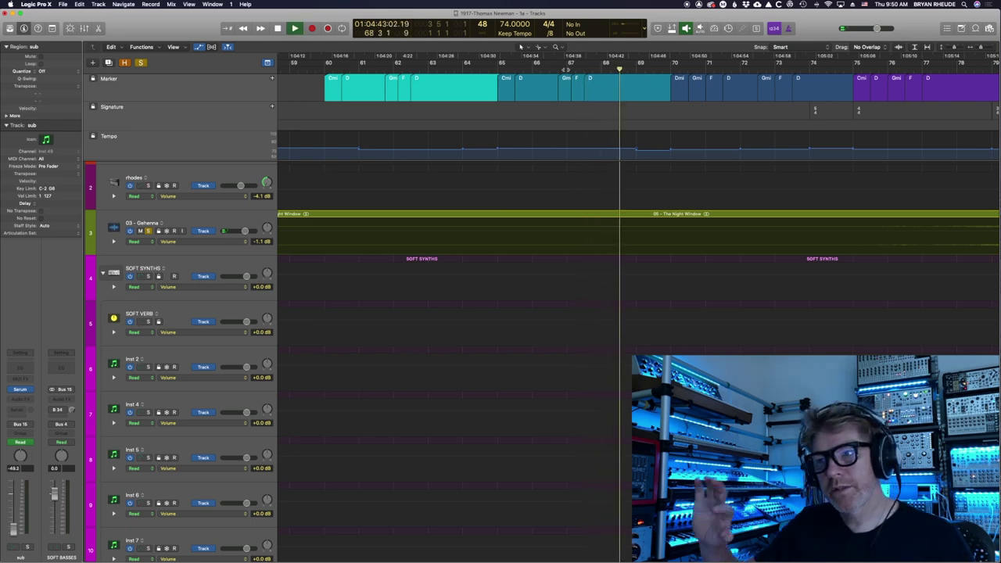
Step: Stop playback and bring the whole track list into view around bars 60 to 101
key("Down")
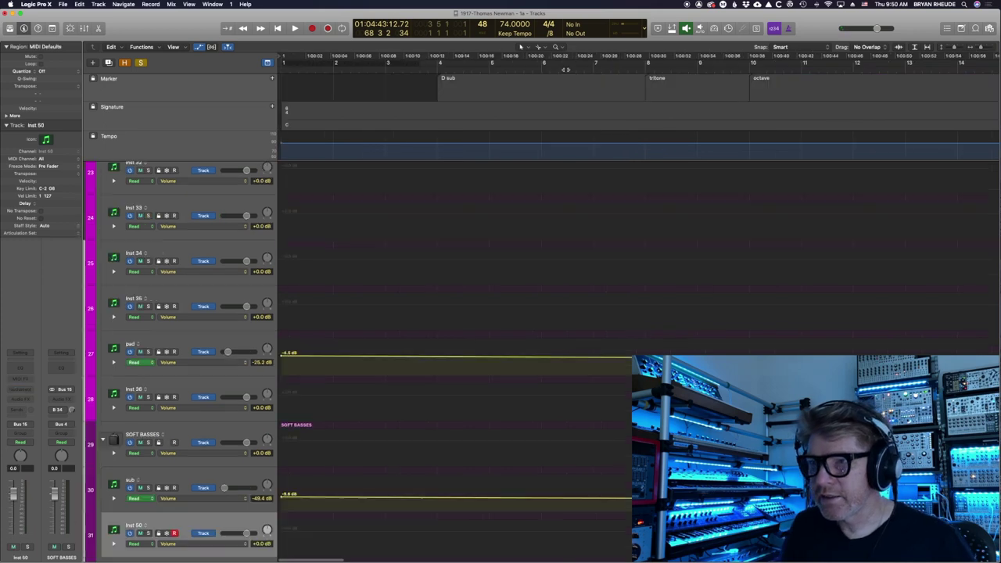
scroll(634, 216, "down", 6)
scroll(635, 216, "right", 4)
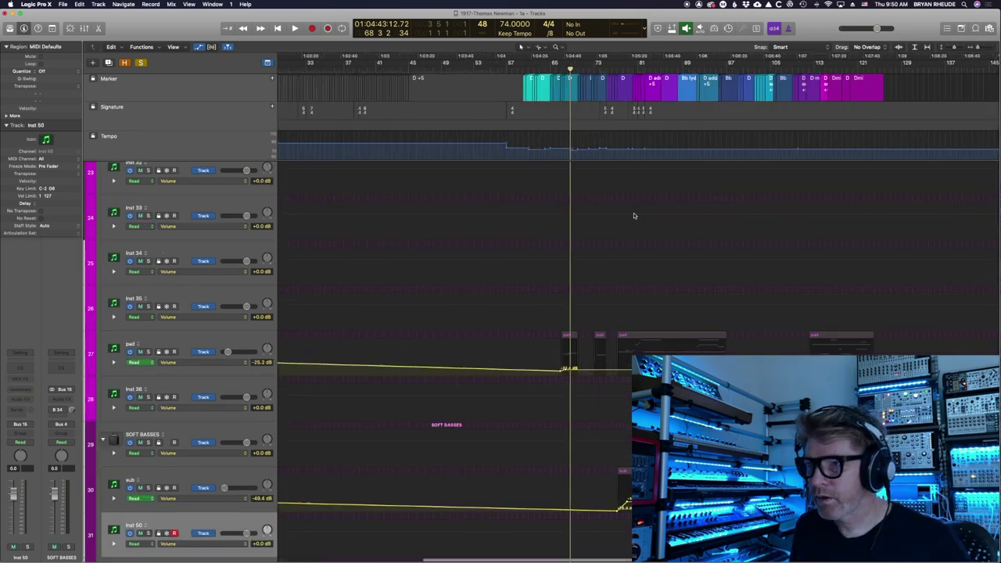
left_click_drag(487, 205, 734, 298)
key("super+Up")
key("super+Up")
key("super+Up")
key("super+Up")
key("super+Up")
key("super+Up")
key("super+Up")
key("super+Up")
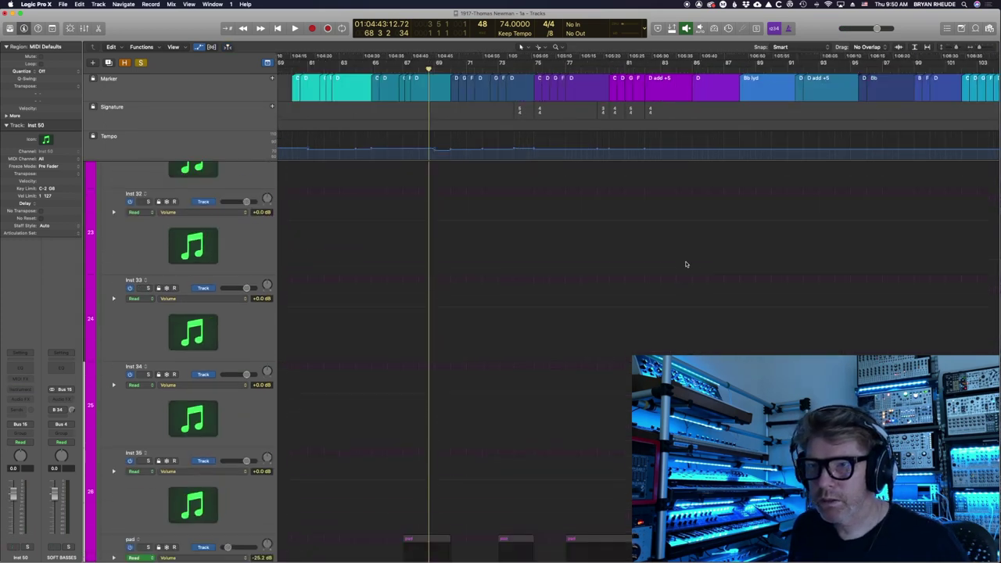
key("super+Right")
key("super+Right")
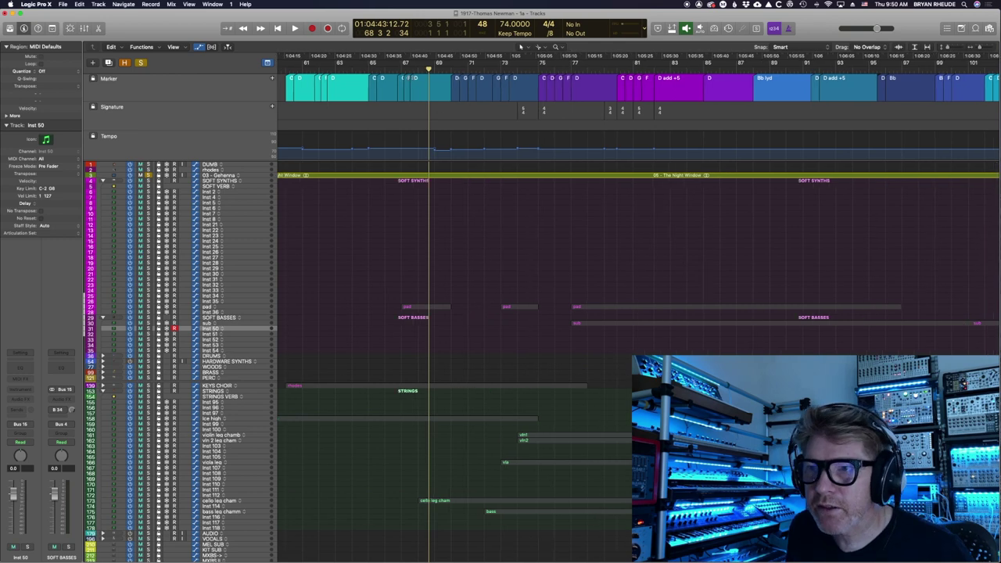
Step: Clear the reference track's solo and audition the pad track from bar 67, soloing it during playback
key("comma")
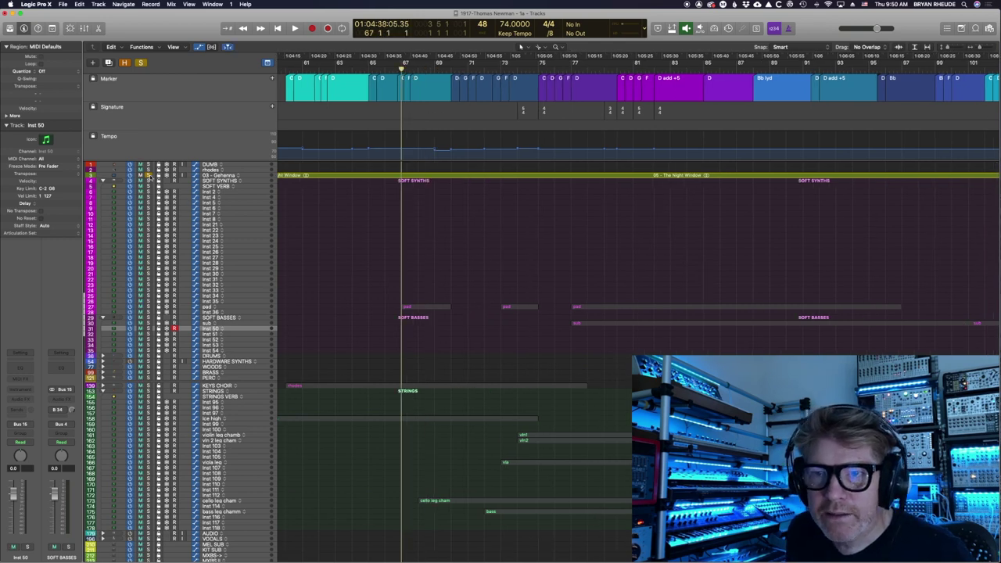
left_click(149, 176)
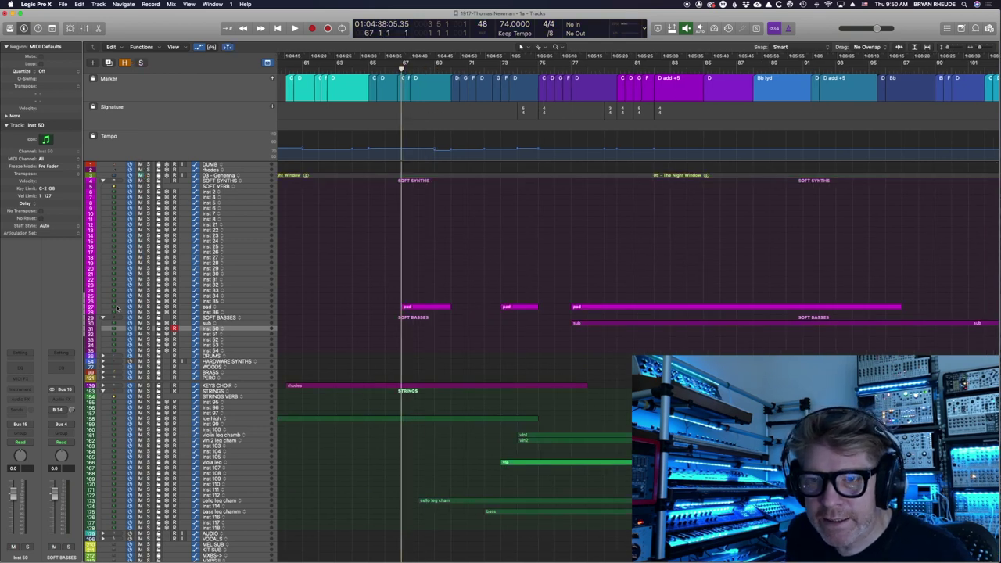
left_click(227, 308)
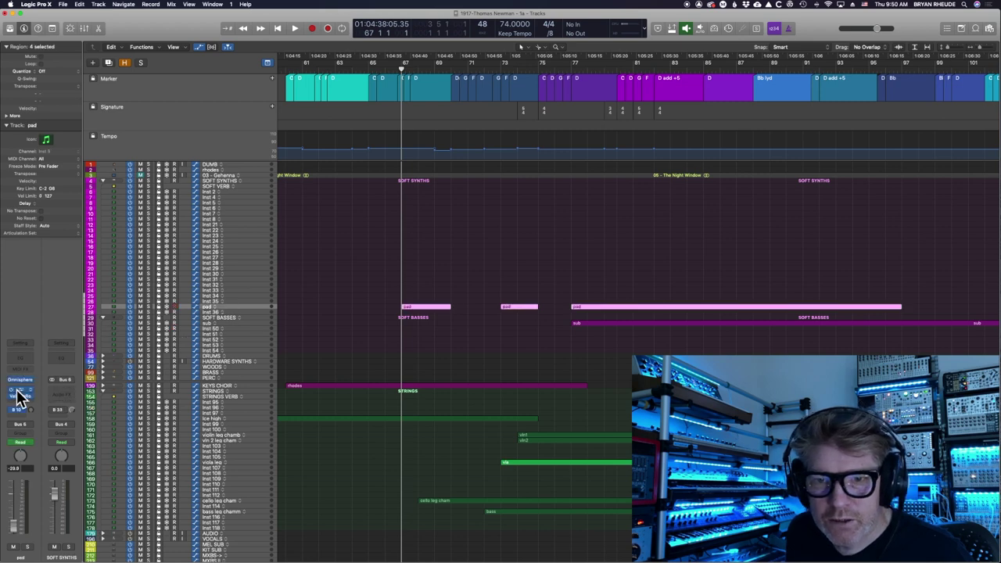
key("space")
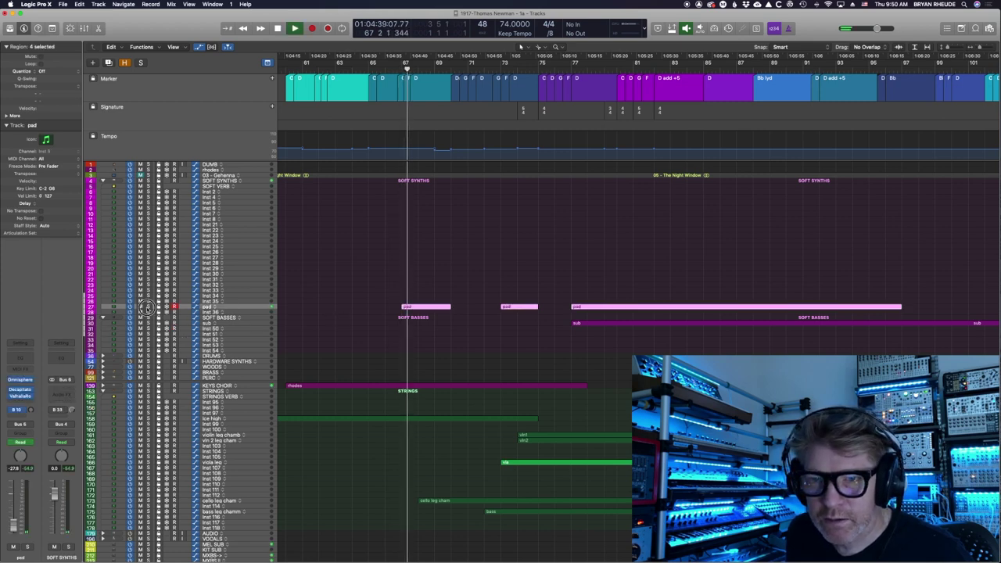
left_click(148, 307)
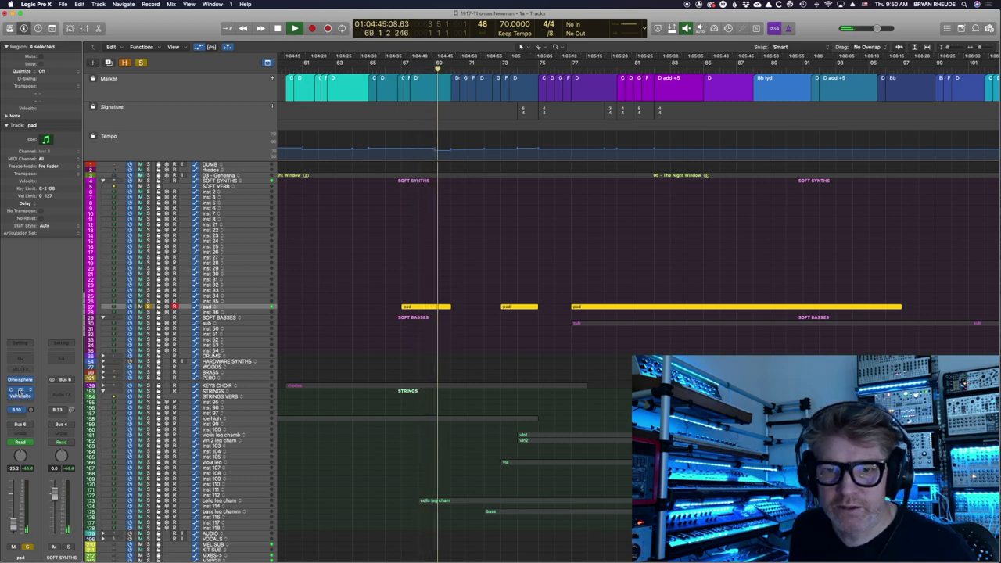
key("space")
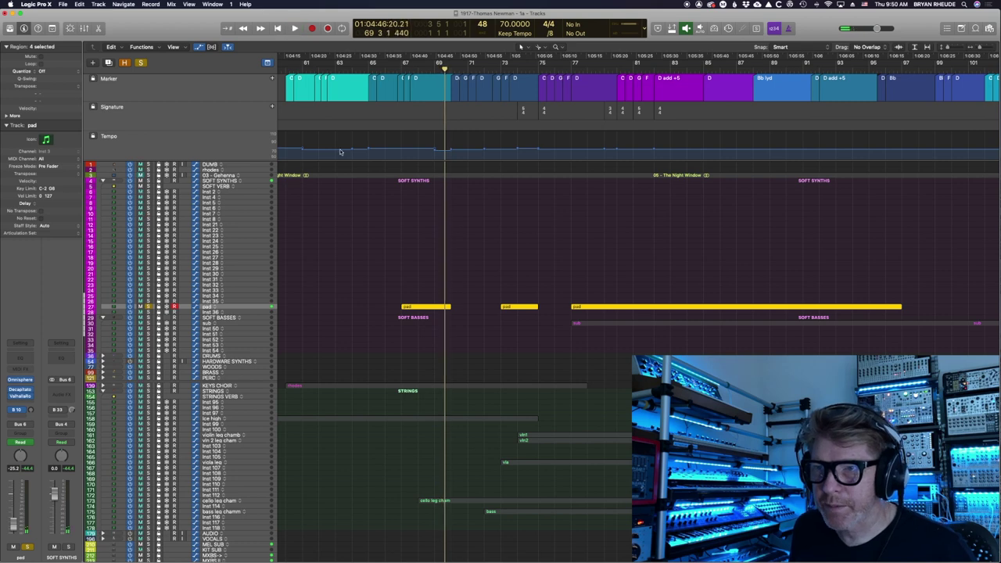
Step: Inspect the Decapitator plug-in on the pad track and play its long region from bar 77, clearing the solo during playback
left_click(20, 392)
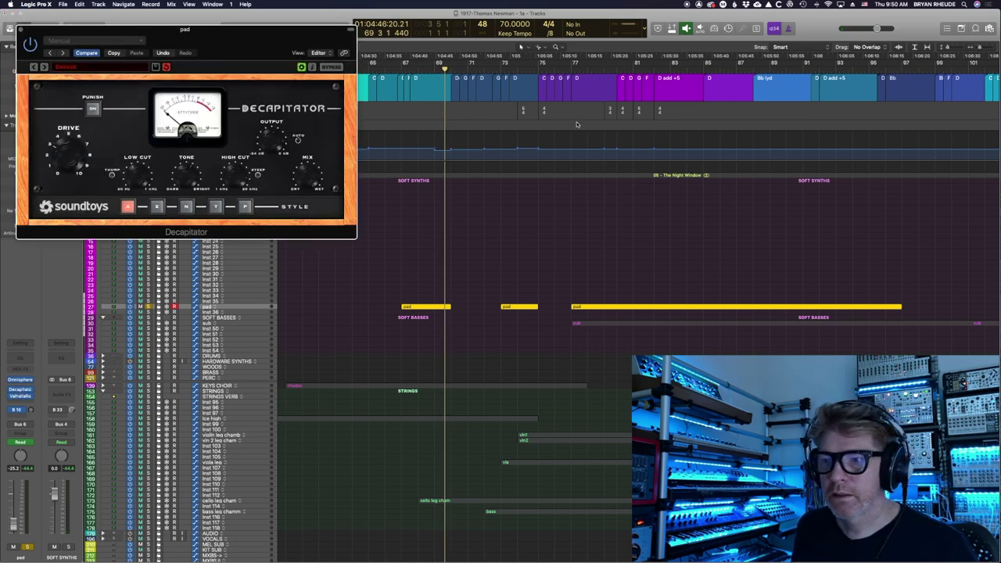
left_click_drag(539, 264, 908, 311)
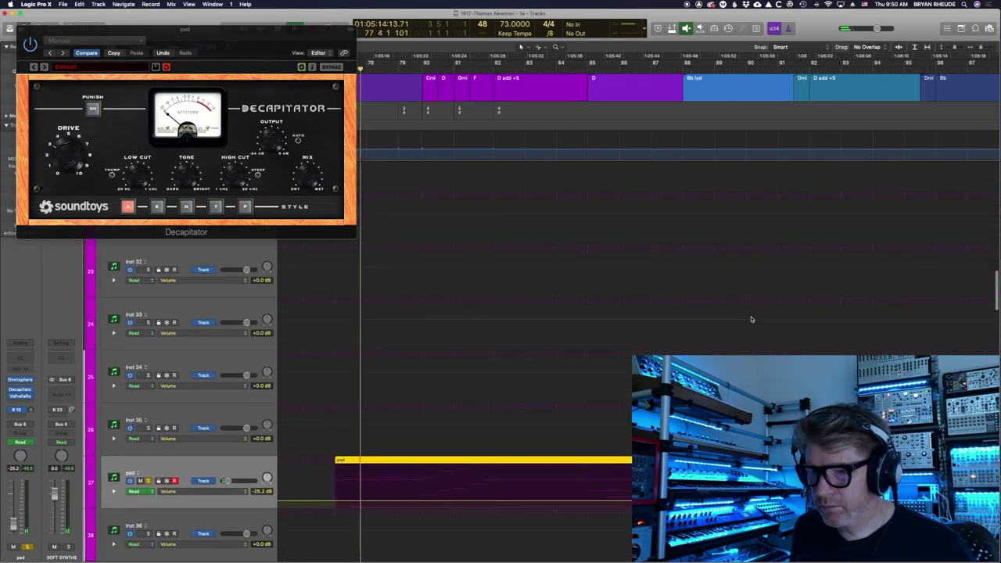
key("super+Down")
key("super+Down")
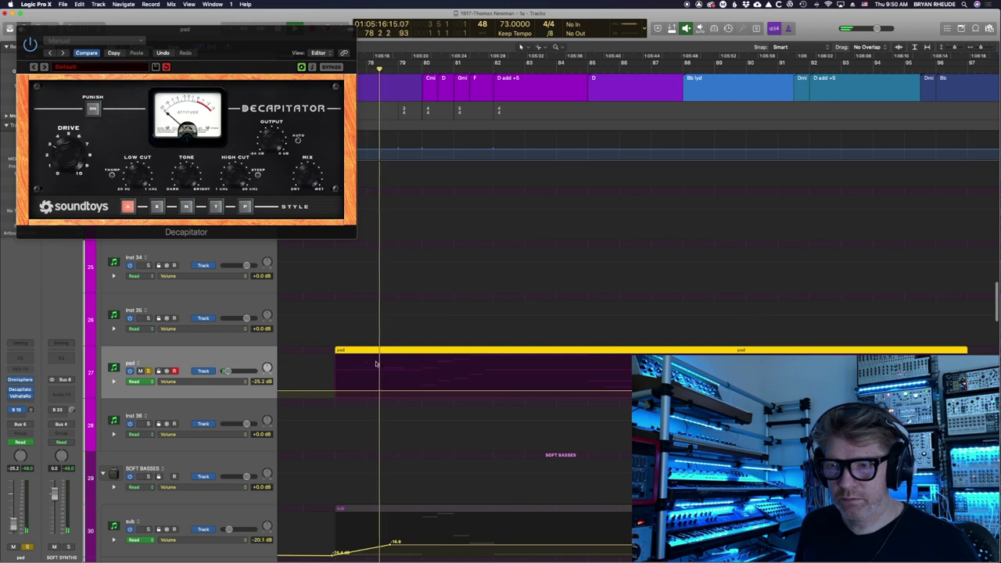
left_click(148, 370)
scroll(452, 299, "left", 3)
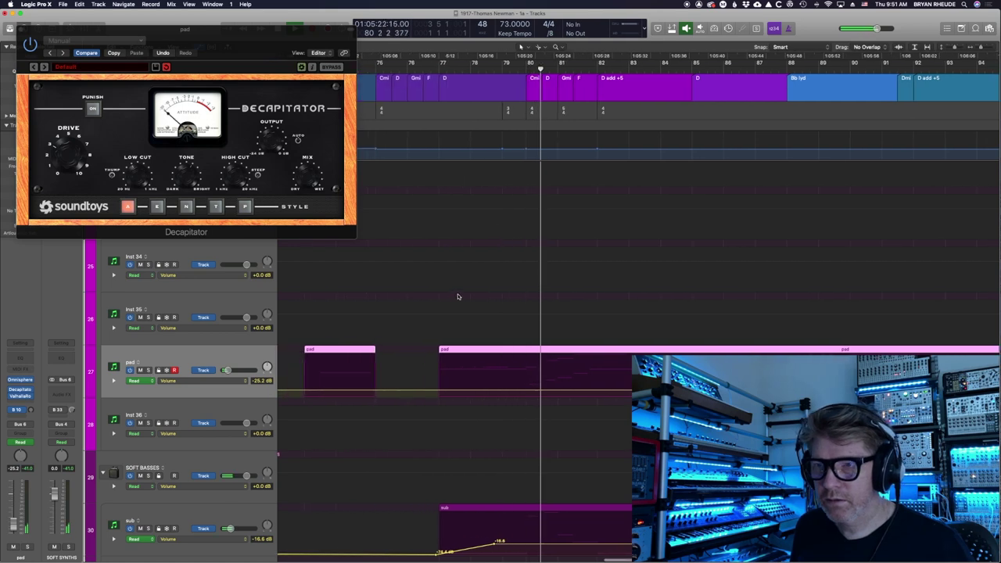
Step: Stop playback, return to the overview of all tracks and close the Decapitator window
key("super+Up")
key("super+Up")
key("super+Up")
key("super+Up")
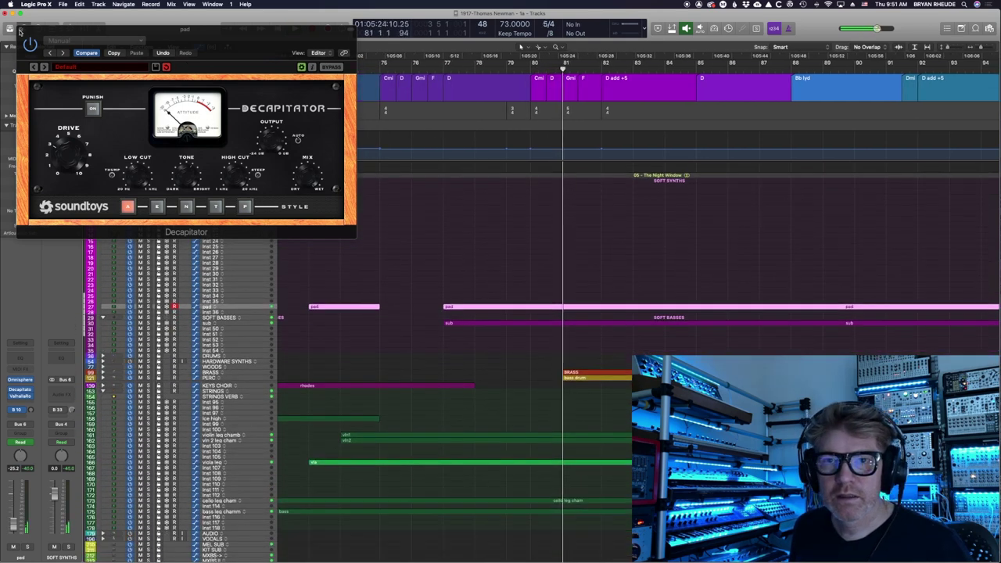
left_click(21, 29)
scroll(514, 147, "down", 1)
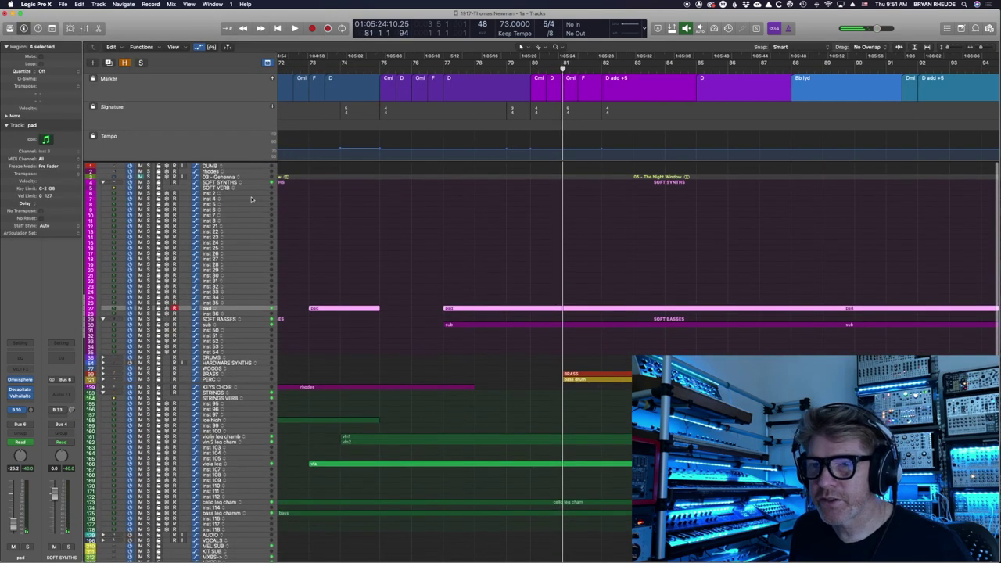
Step: Solo the 03 - Gehenna reference track, play it from about bar 77 and clear its solo
left_click(148, 173)
double_click(458, 71)
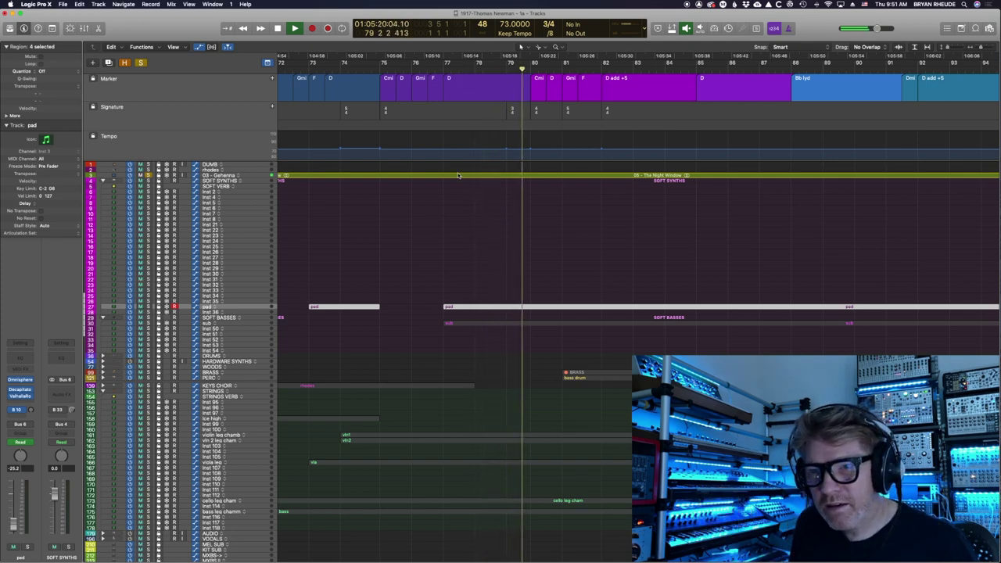
key("space")
left_click(147, 175)
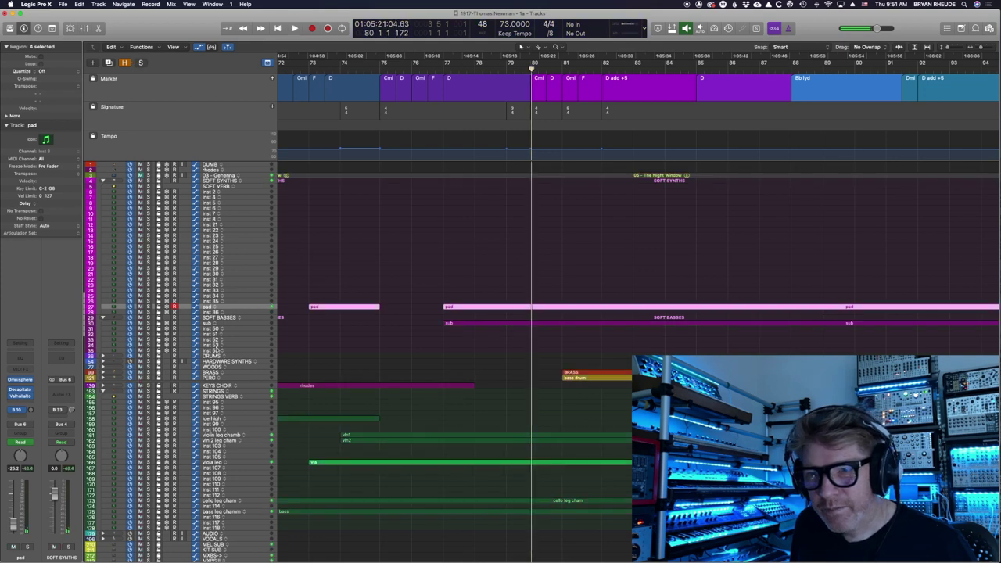
Step: Solo the pad track, play it from bar 77 while viewing its notes in the Piano Roll, and close the editor
left_click(148, 307)
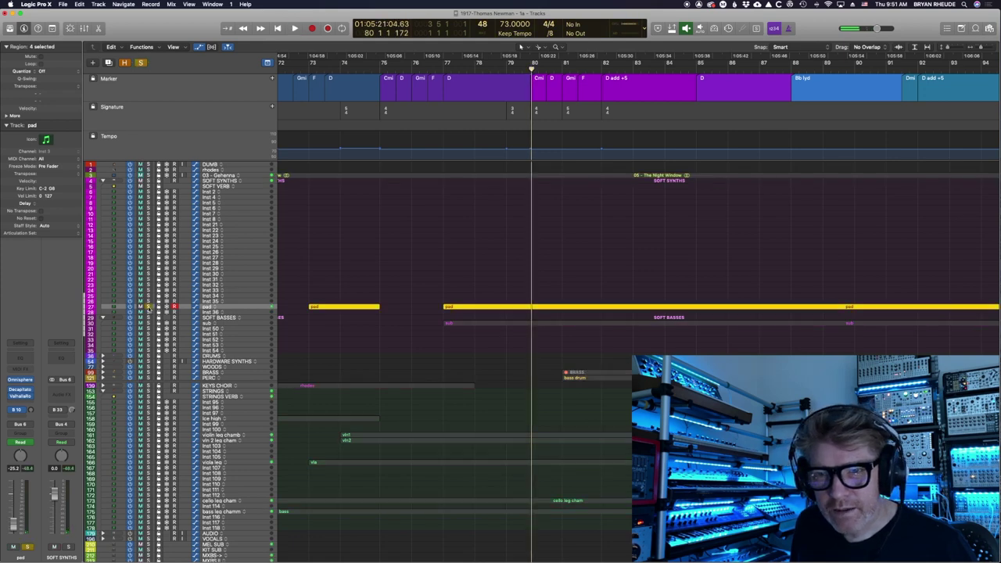
left_click(448, 75)
key("space")
double_click(484, 307)
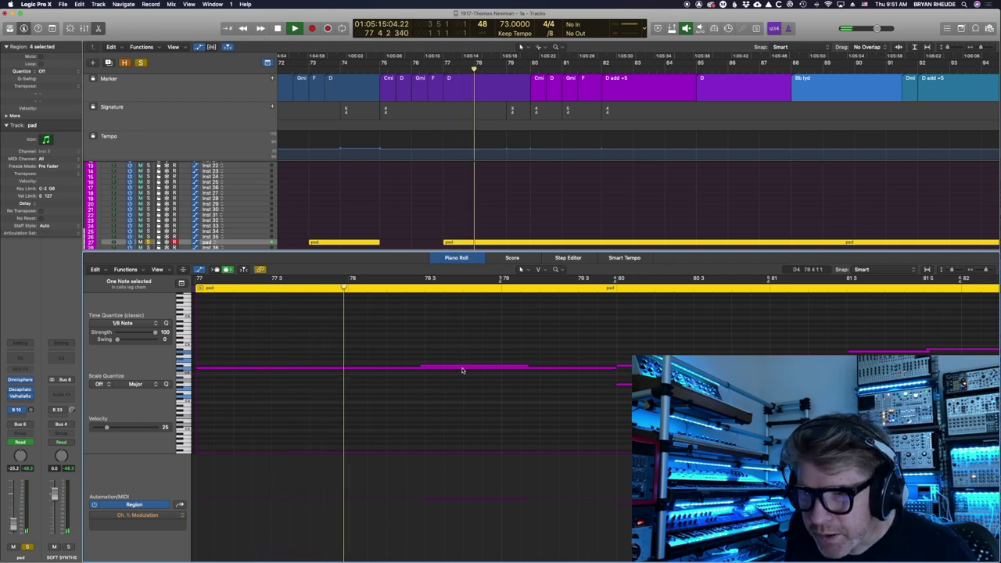
mouse_move(461, 370)
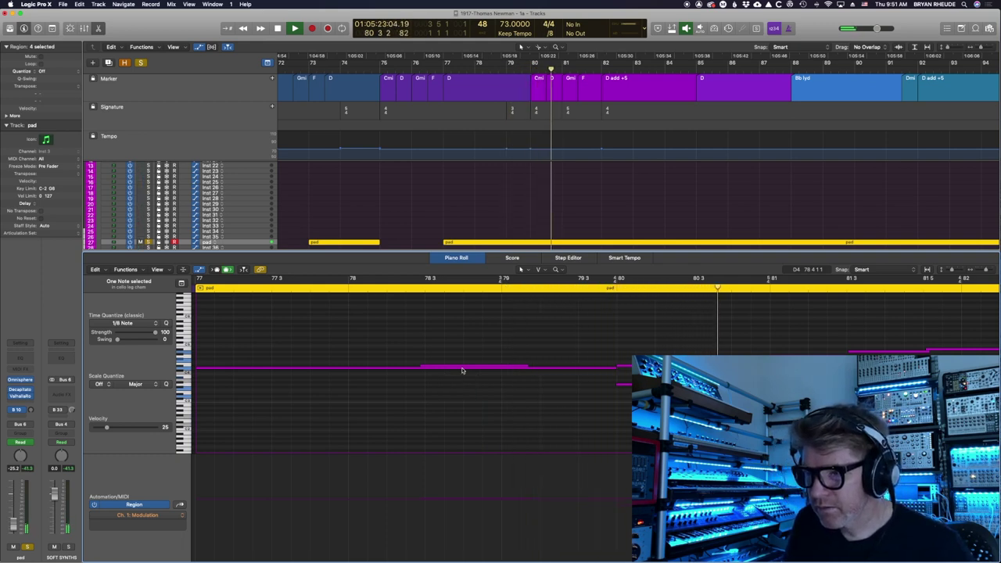
key("p")
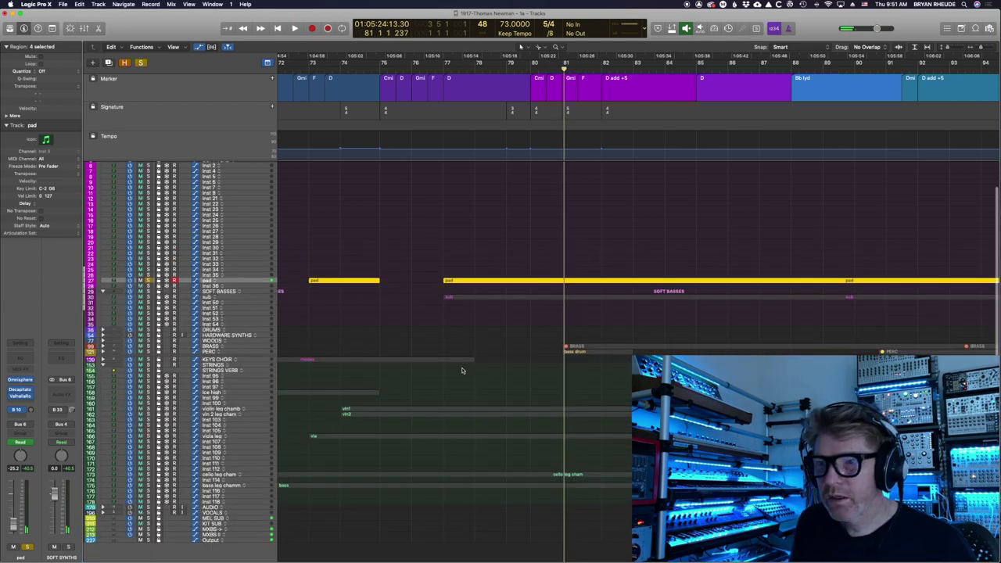
Step: Clear the pad track's solo and examine the BRASS and PERC regions from bar 81 onward
scroll(462, 368, "down", 3)
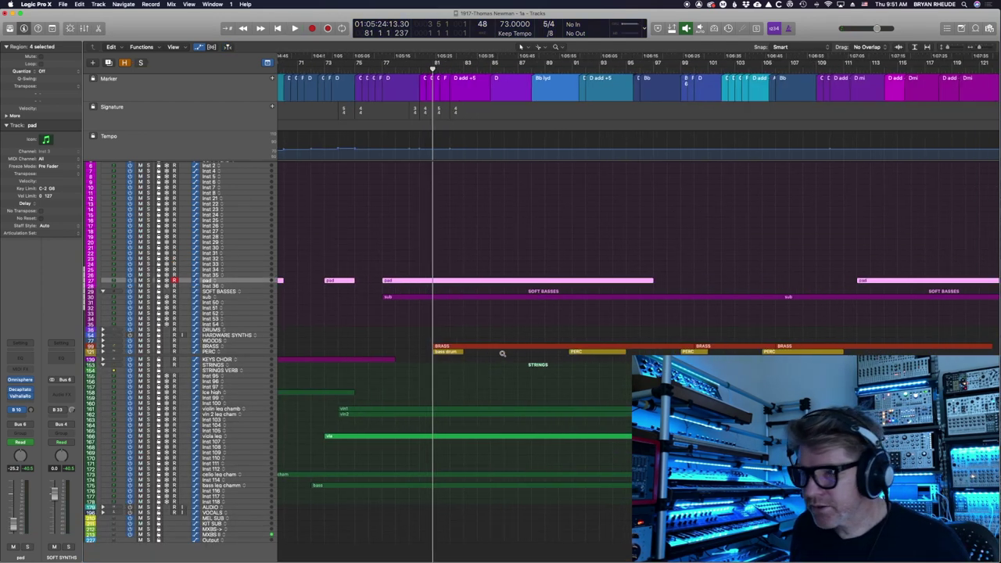
left_click_drag(402, 336, 856, 382)
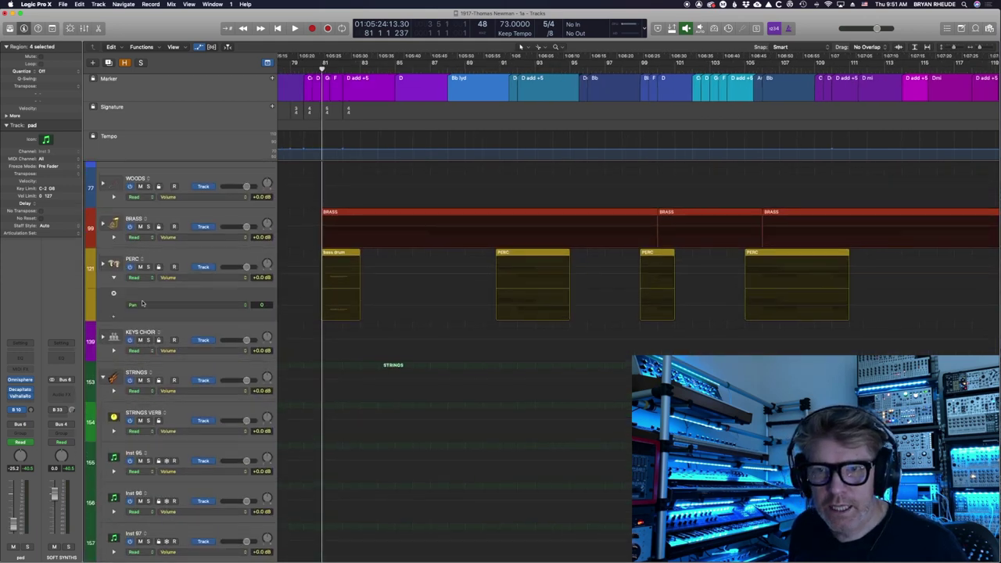
scroll(509, 318, "down", 5)
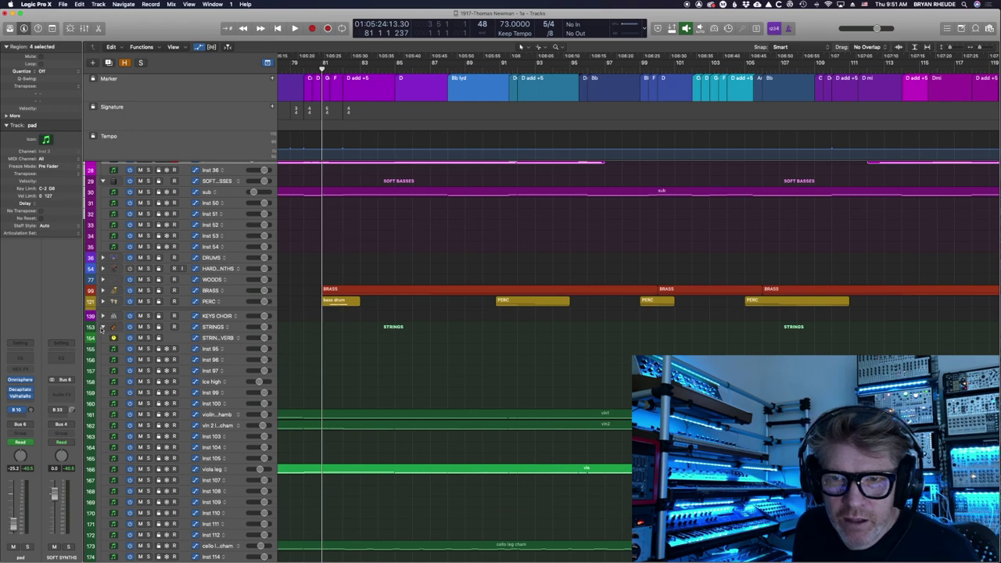
Step: Collapse the STRINGS, SOFT SYNTHS and SOFT BASSES stacks and select the STRINGS track
left_click(103, 327)
scroll(518, 377, "down", 3)
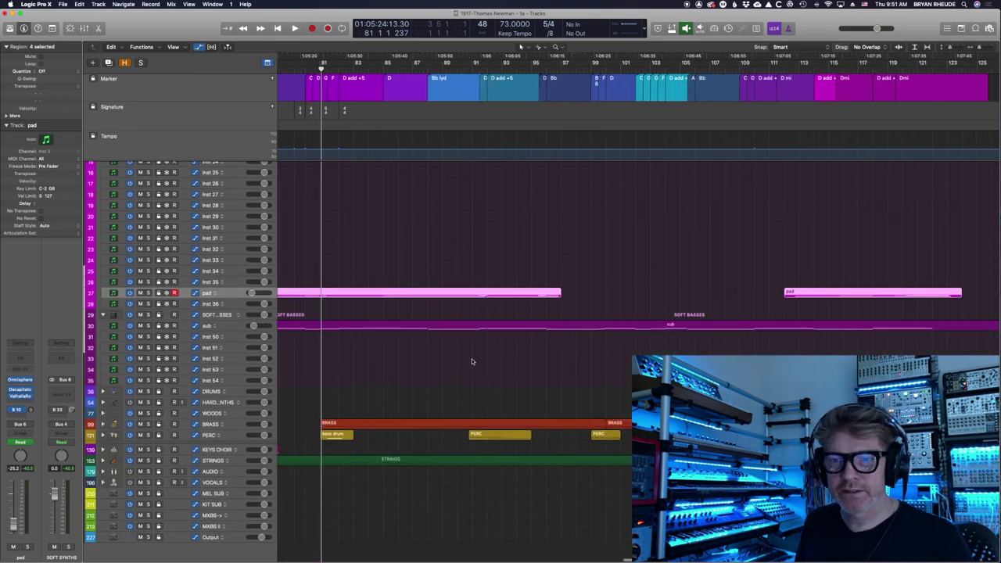
scroll(470, 359, "up", 5)
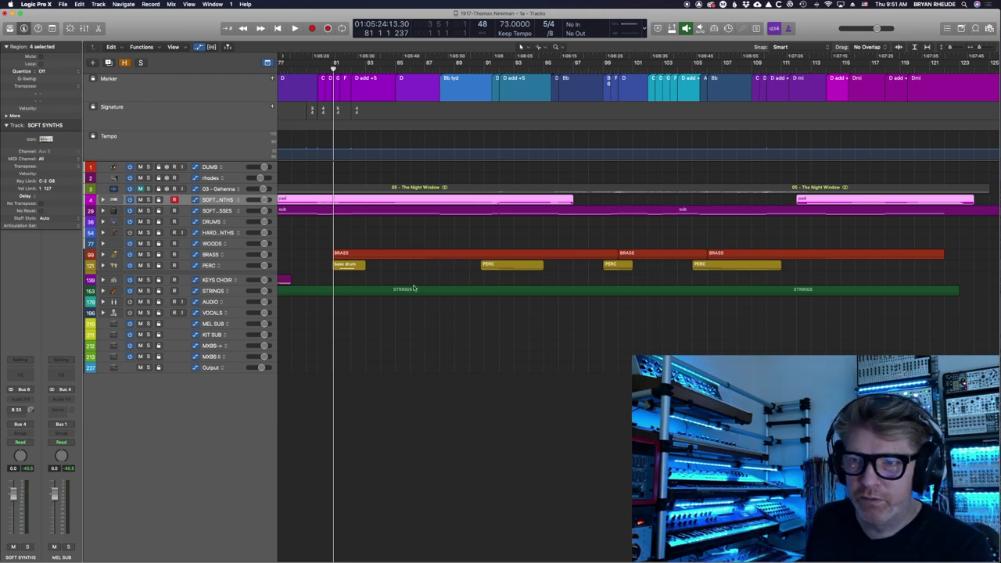
left_click(185, 293)
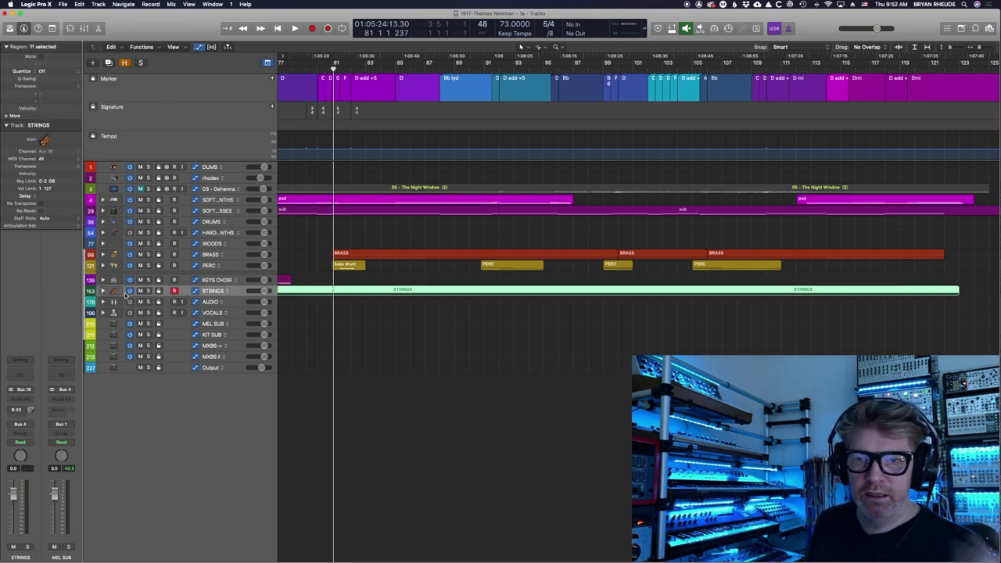
Step: Expand the STRINGS stack and look over its violin, viola, cello and bass regions
left_click(103, 291)
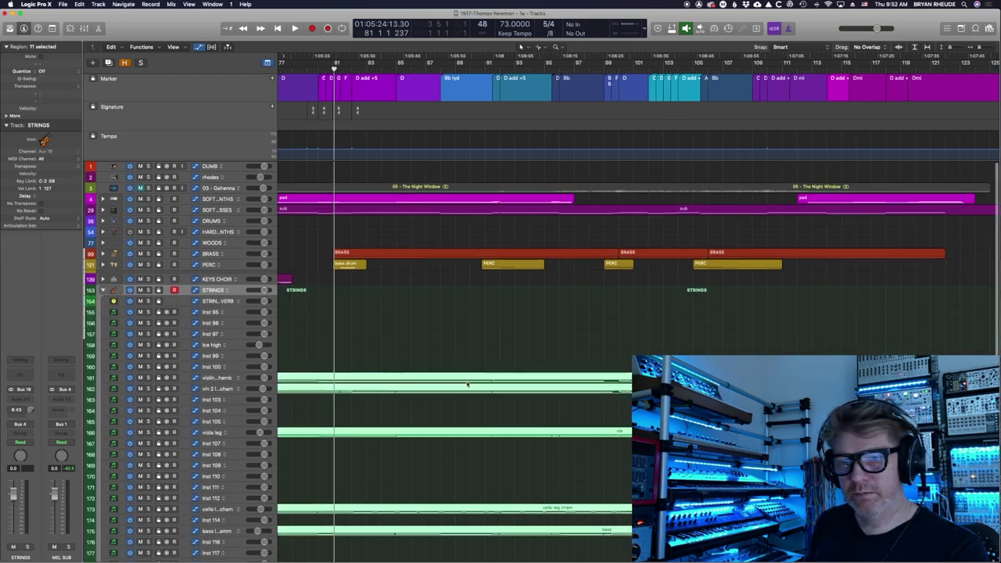
scroll(464, 384, "down", 3)
scroll(464, 383, "down", 1)
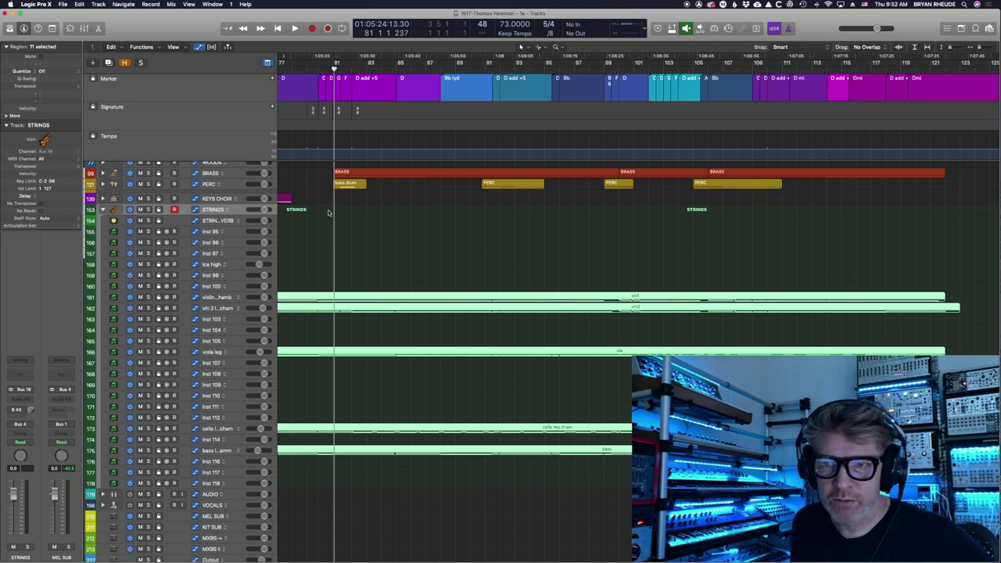
left_click(234, 209)
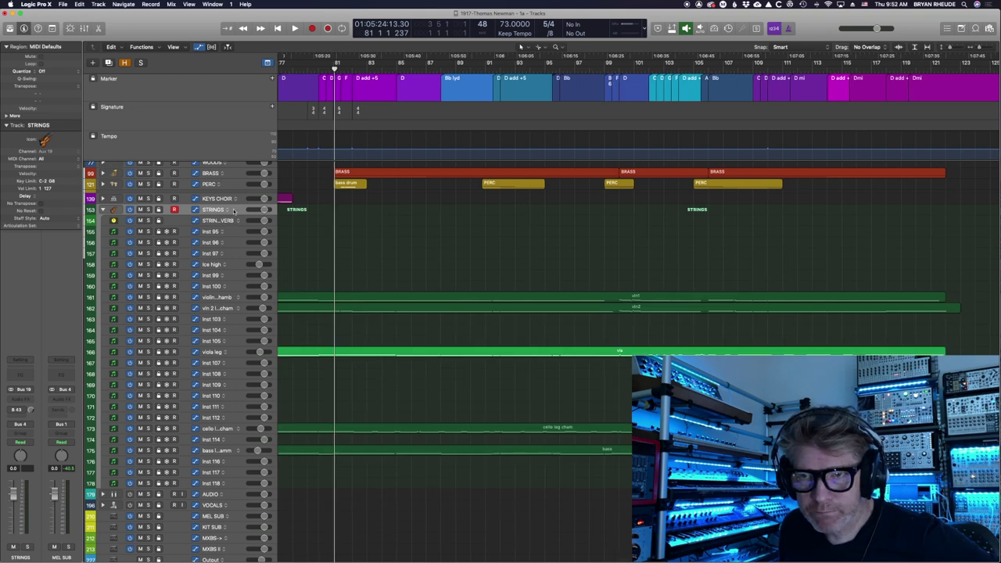
scroll(234, 212, "left", 1)
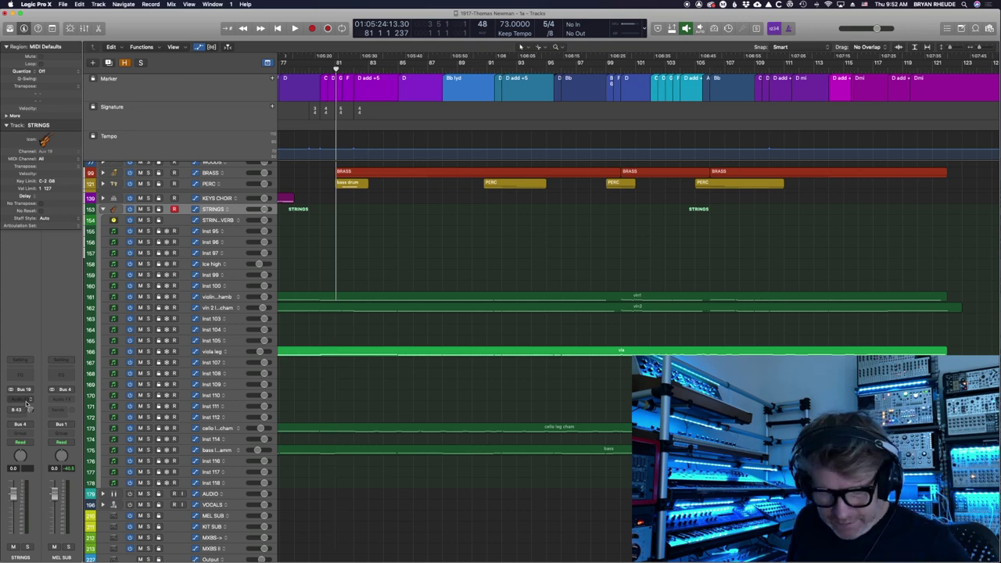
Step: Show the Mixer with the STRINGS stack collapsed and inspect the two MXBS bus channels, ending on the STRINGS channel
key("x")
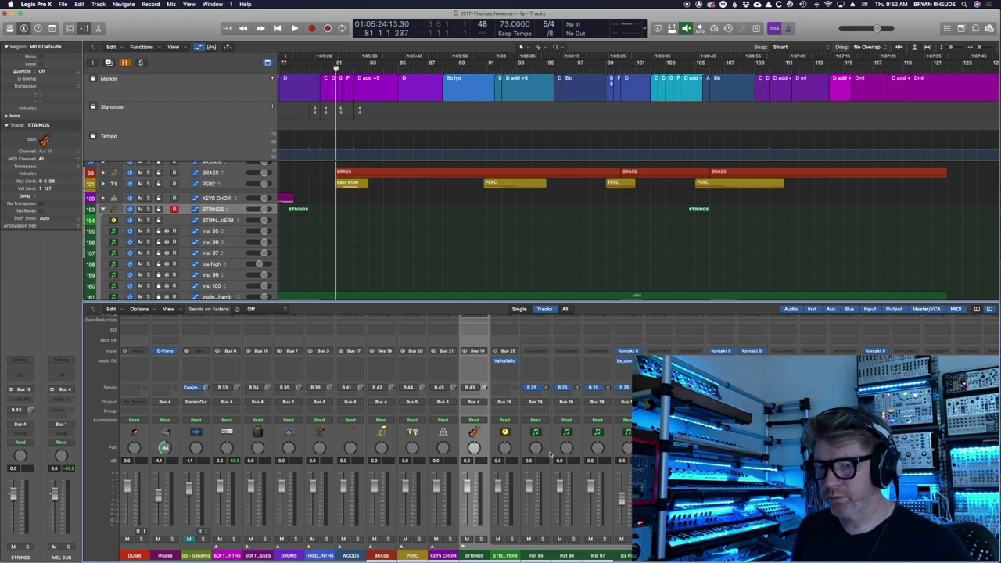
left_click(463, 549)
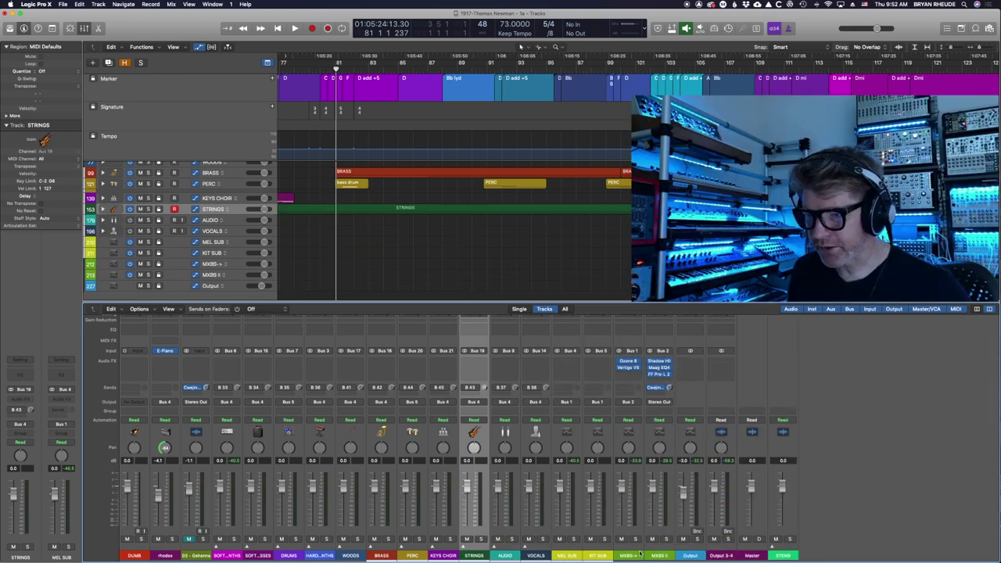
left_click(637, 555)
left_click(660, 555)
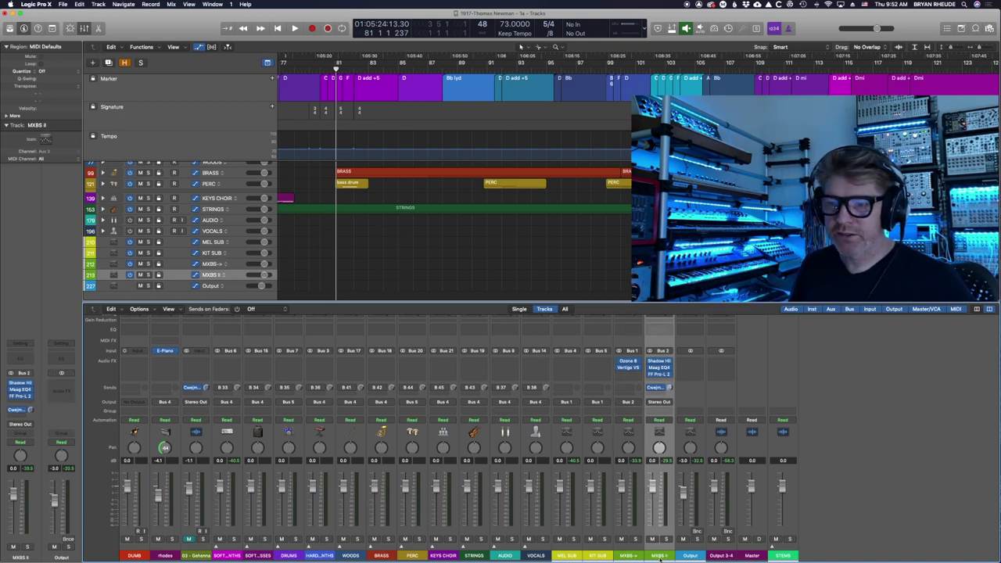
left_click(464, 550)
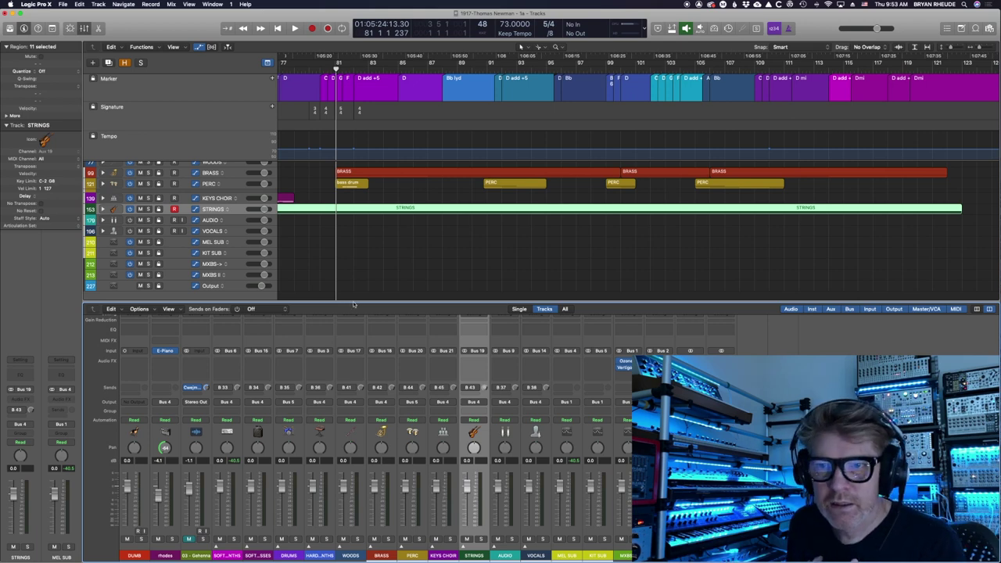
Step: Expand the BRASS stack and zoom in on the horn long sym and bone long regions
left_click(139, 220)
scroll(137, 216, "up", 1)
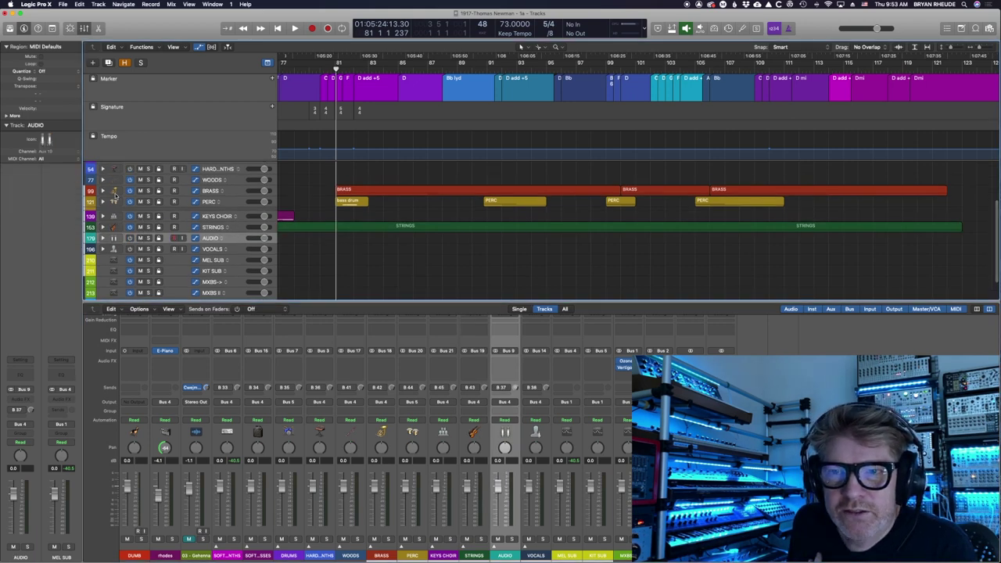
left_click(102, 191)
scroll(423, 229, "down", 5)
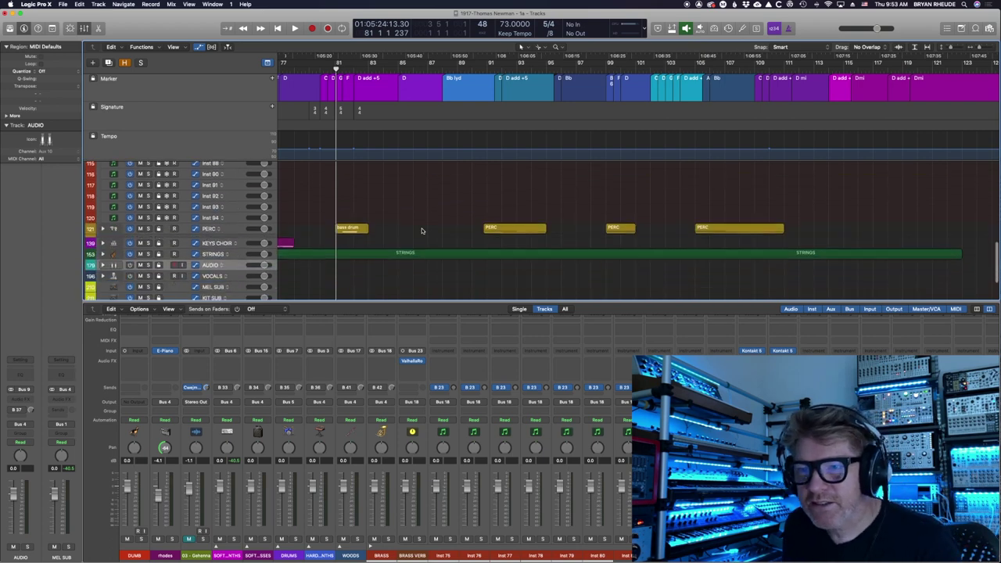
left_click_drag(296, 211, 651, 255)
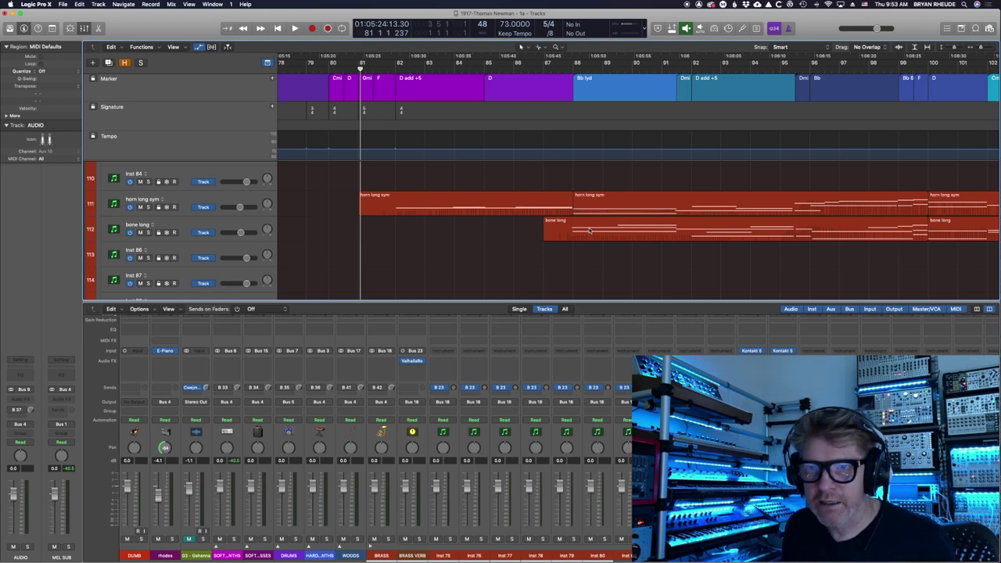
Step: Hide the Mixer and zoom the Tracks area out to an overview of all tracks with the brass regions
key("super+Up")
key("super+Left")
key("super+Left")
key("super+Left")
key("super+Left")
key("super+Left")
key("super+Left")
key("super+Left")
key("super+Left")
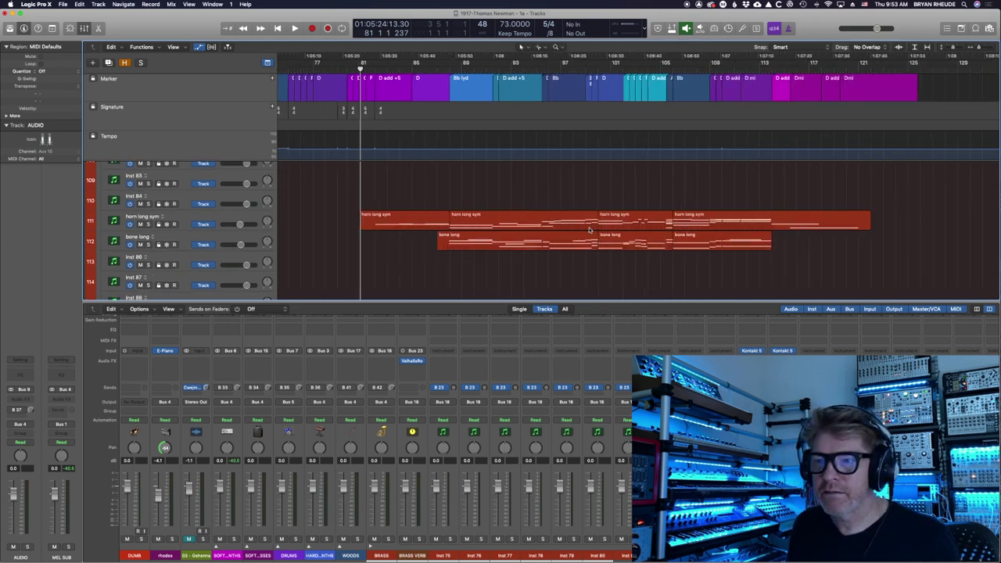
key("x")
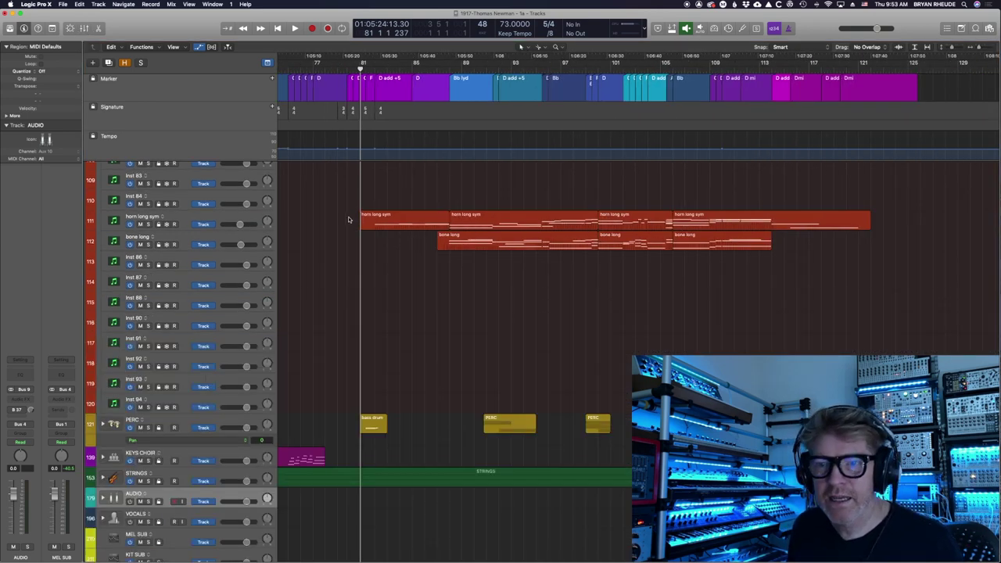
key("super+Up")
key("super+Up")
key("super+Up")
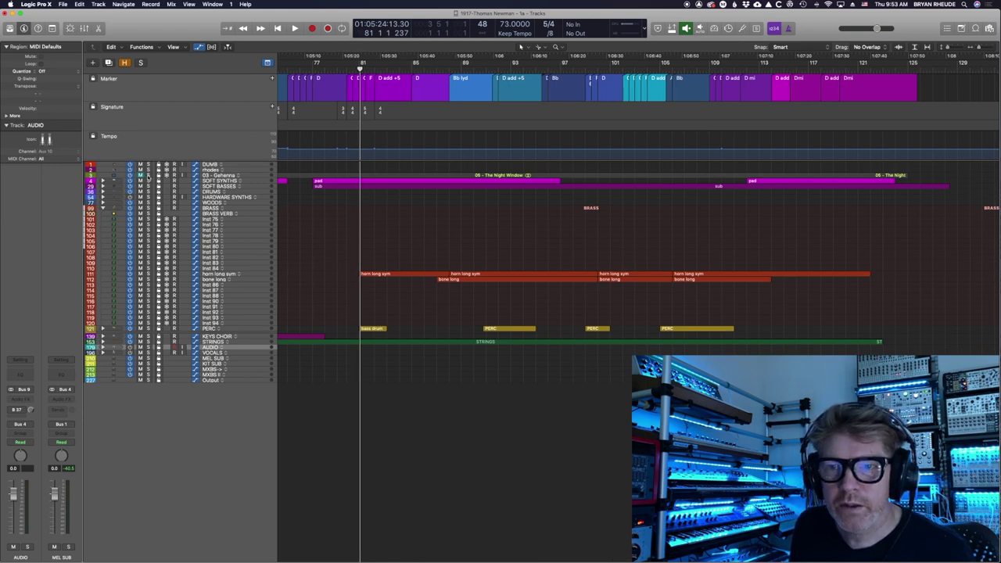
Step: Solo the 03 - Gehenna reference track, play it from bar 81 and clear its solo
left_click(148, 176)
key("space")
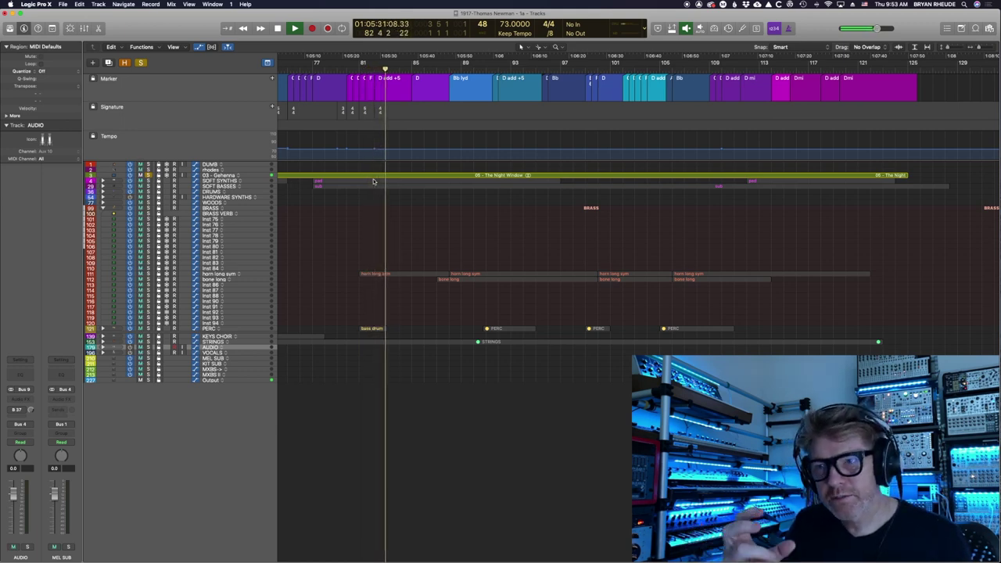
key("space")
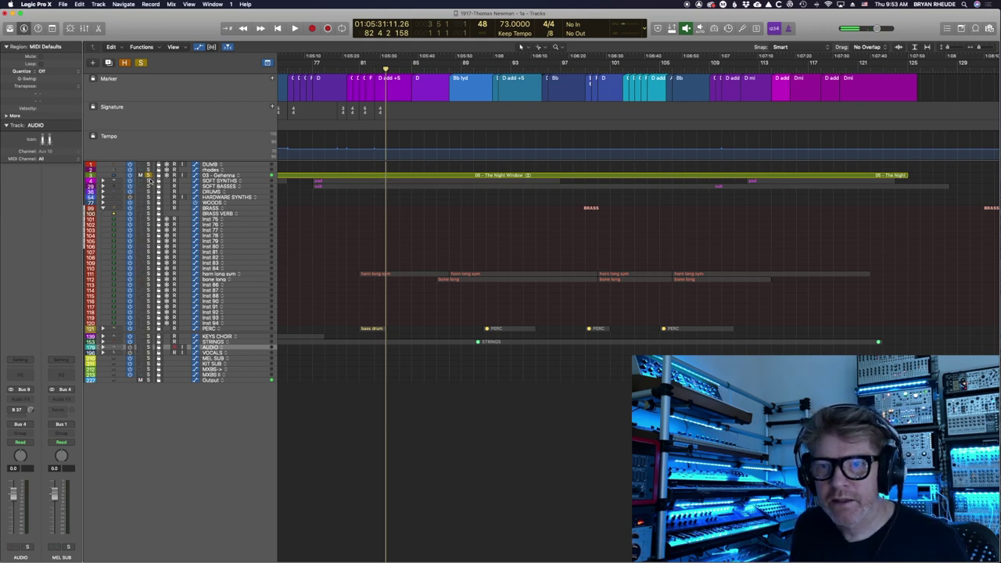
left_click(148, 176)
Step: Play the full mockup from bar 81 with the brass tracks enlarged, briefly toggling the horn long sym solo
left_click(359, 70)
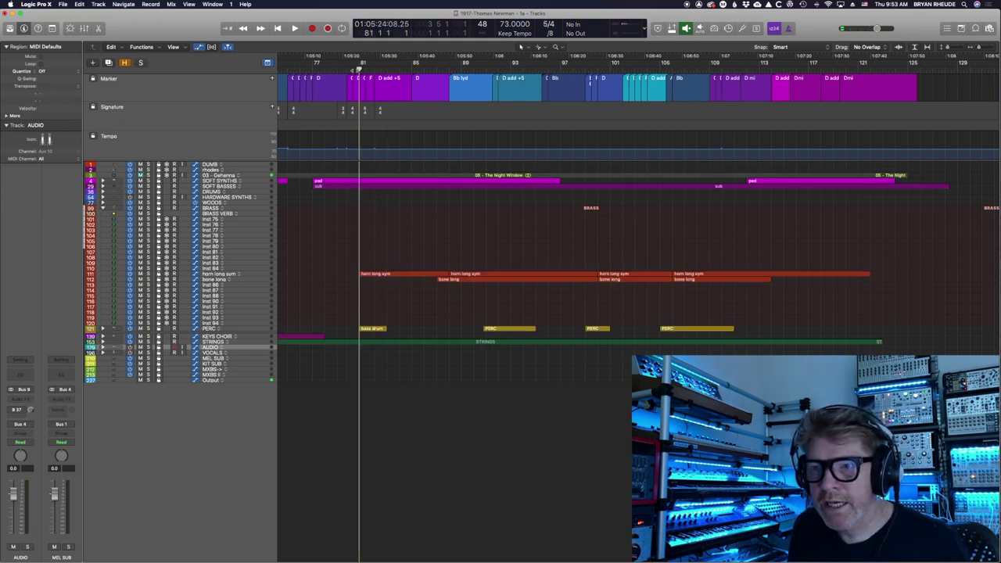
key("space")
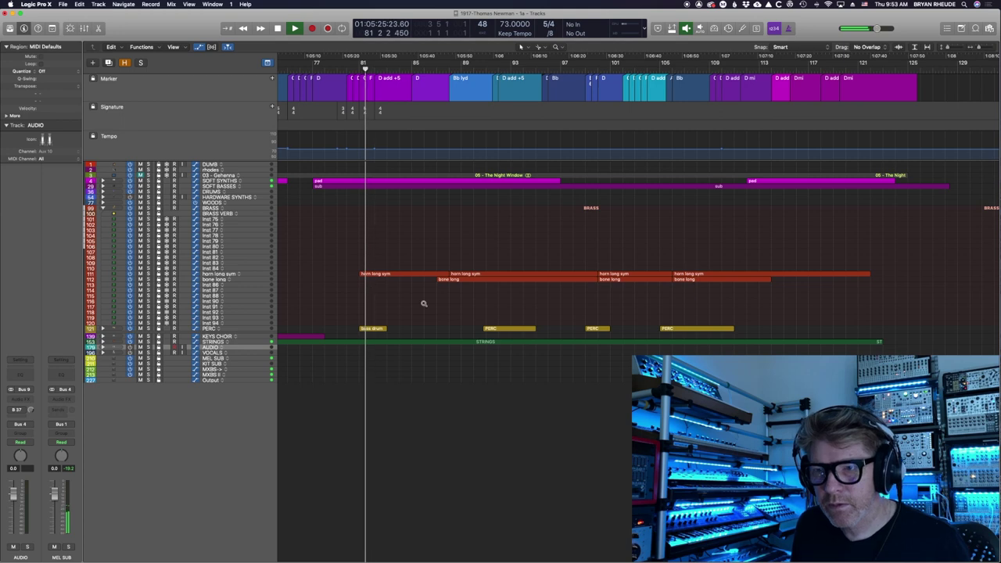
scroll(424, 304, "up", 6)
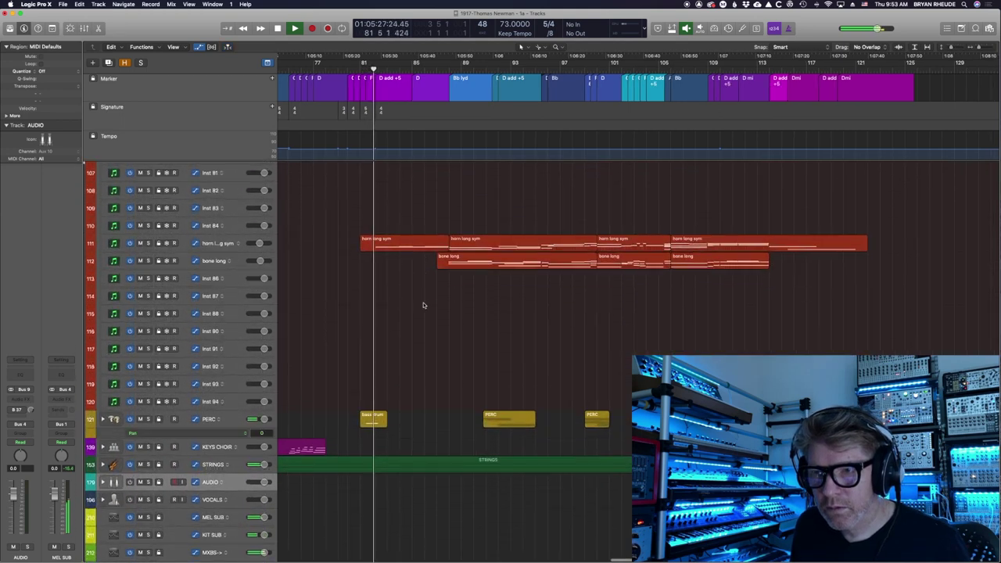
left_click(148, 244)
left_click(148, 244)
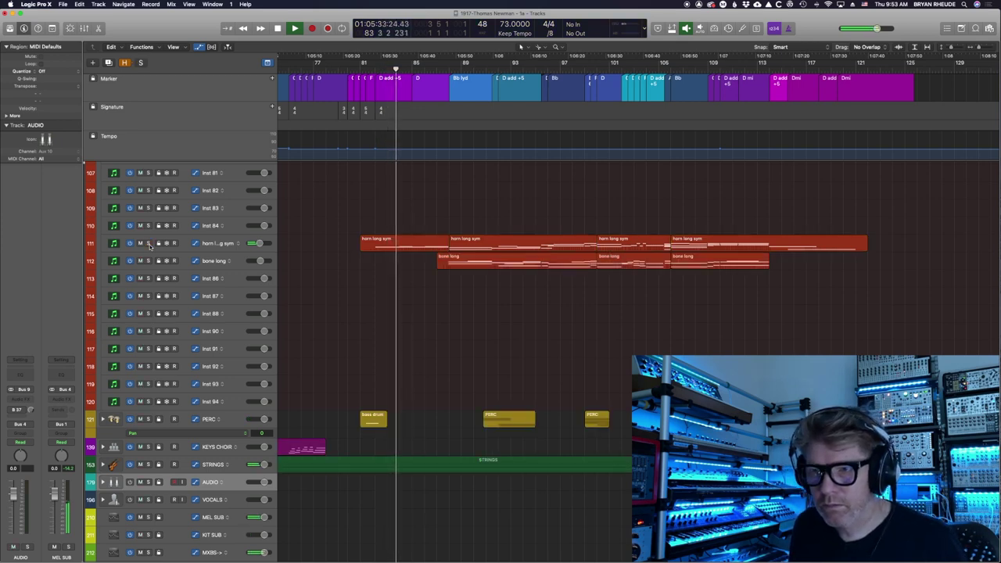
Step: Open the first horn long sym region in the Piano Roll and follow its notes and modulation curve during playback
double_click(395, 244)
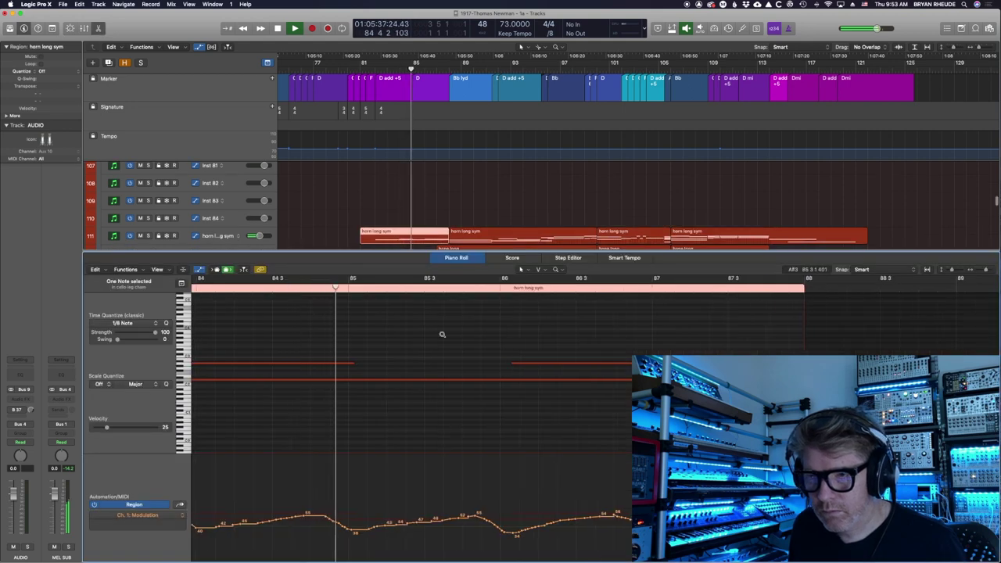
scroll(442, 335, "down", 5)
scroll(442, 335, "down", 2)
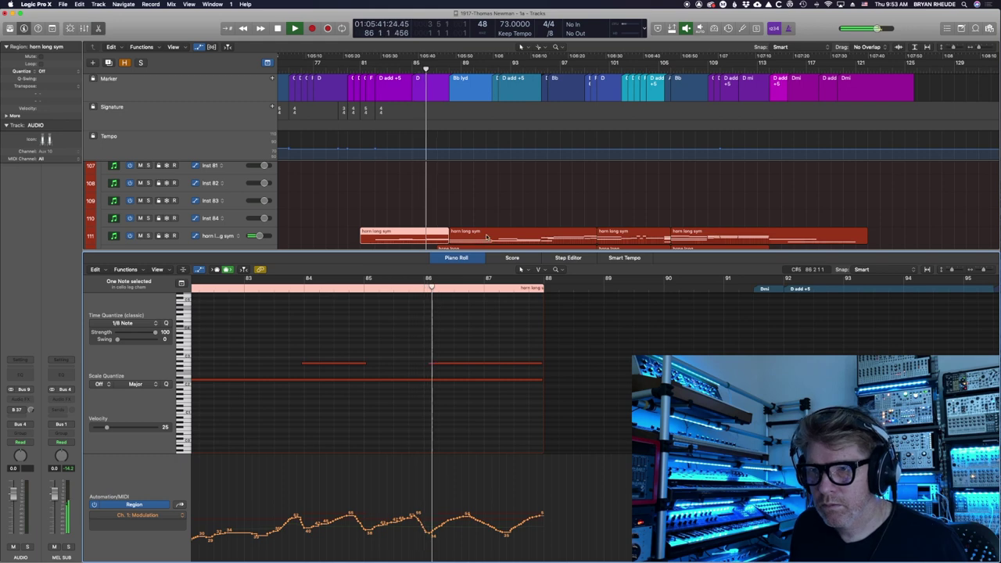
scroll(147, 217, "down", 2)
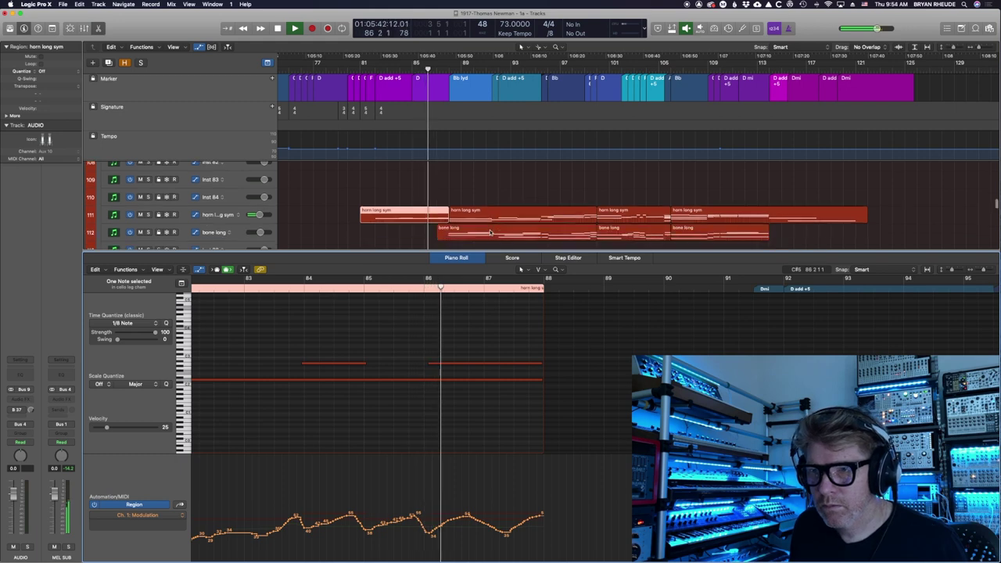
Step: Solo the horn long sym track, view its second region's notes and modulation while it plays, and stop playback
left_click(148, 213)
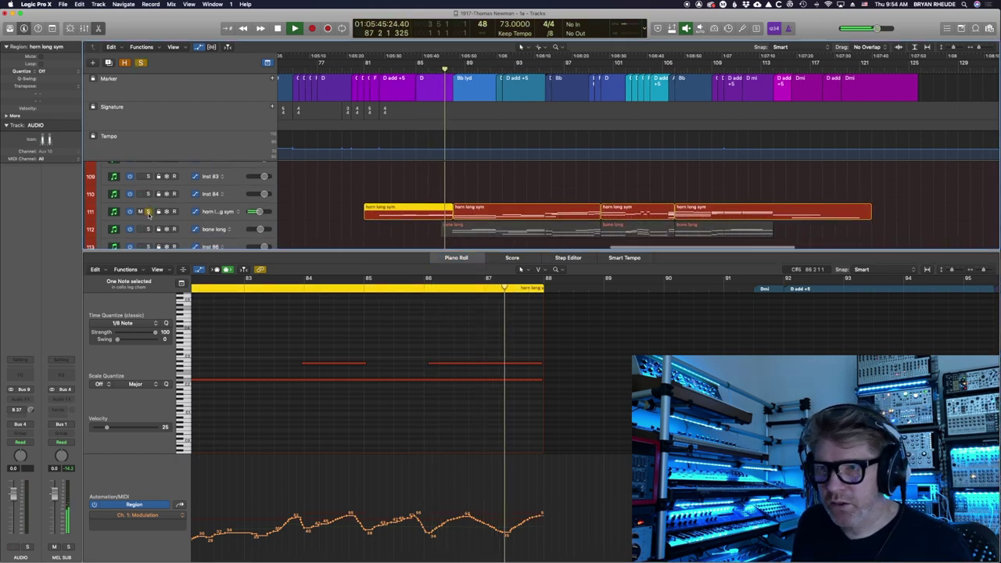
left_click(485, 208)
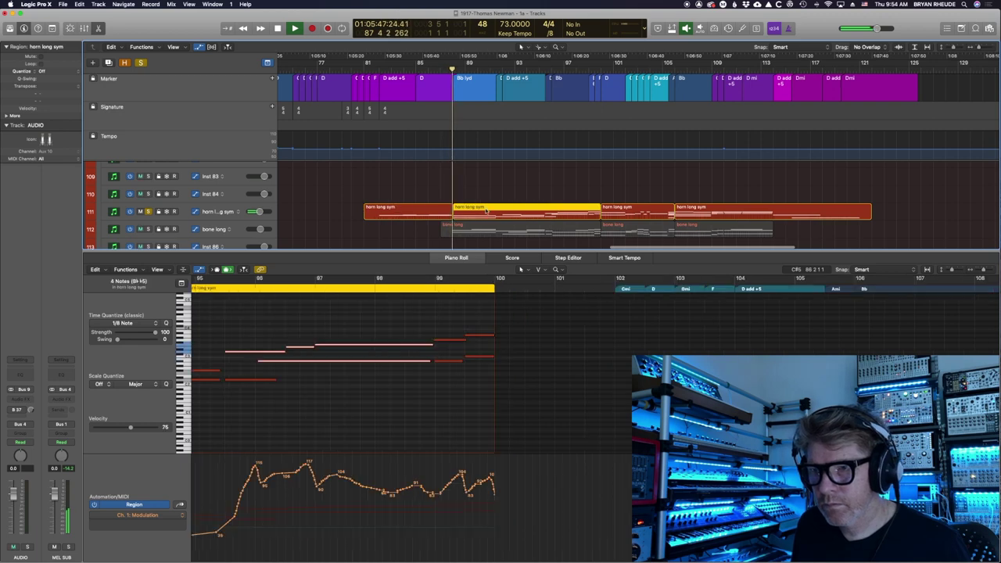
scroll(392, 350, "left", 5)
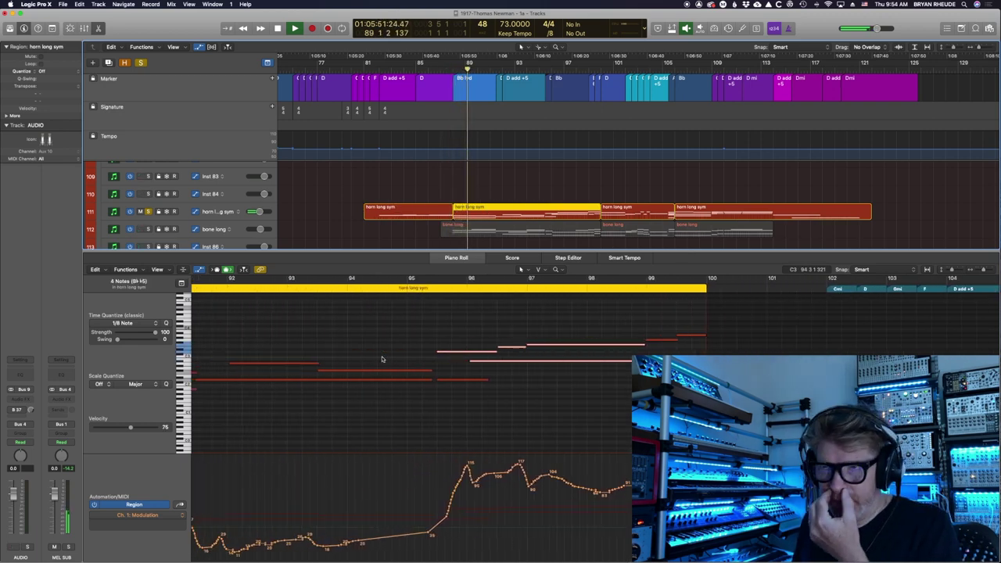
scroll(397, 359, "left", 4)
key("space")
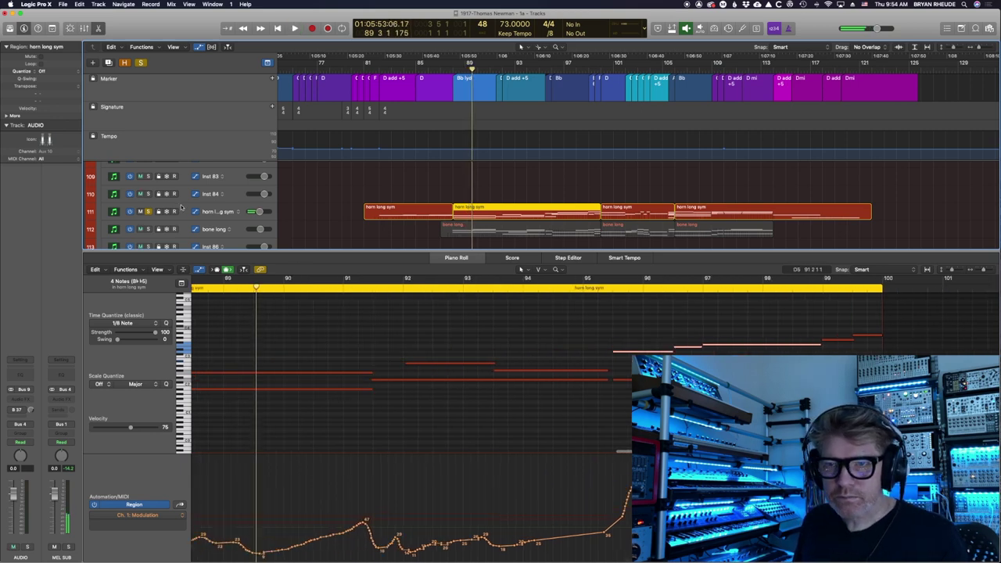
Step: Select the horn long sym track, inspect its Kontakt 5 instrument and close the plug-in window
left_click(181, 209)
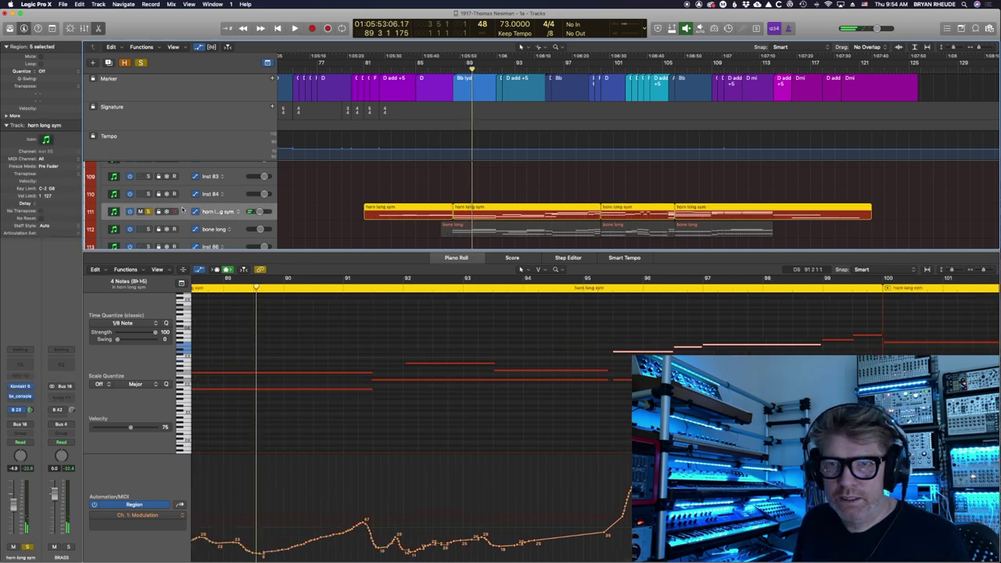
left_click(21, 387)
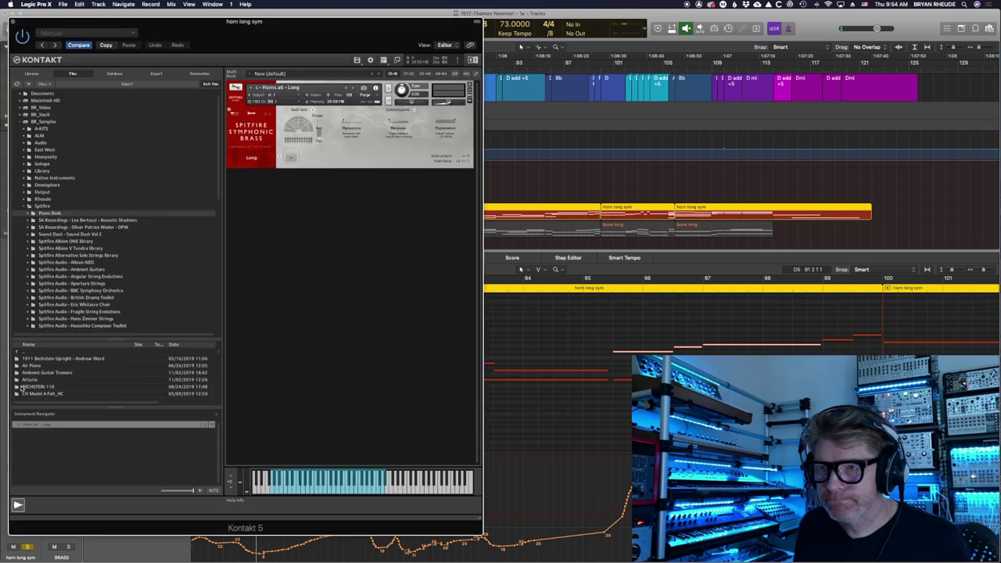
left_click(13, 24)
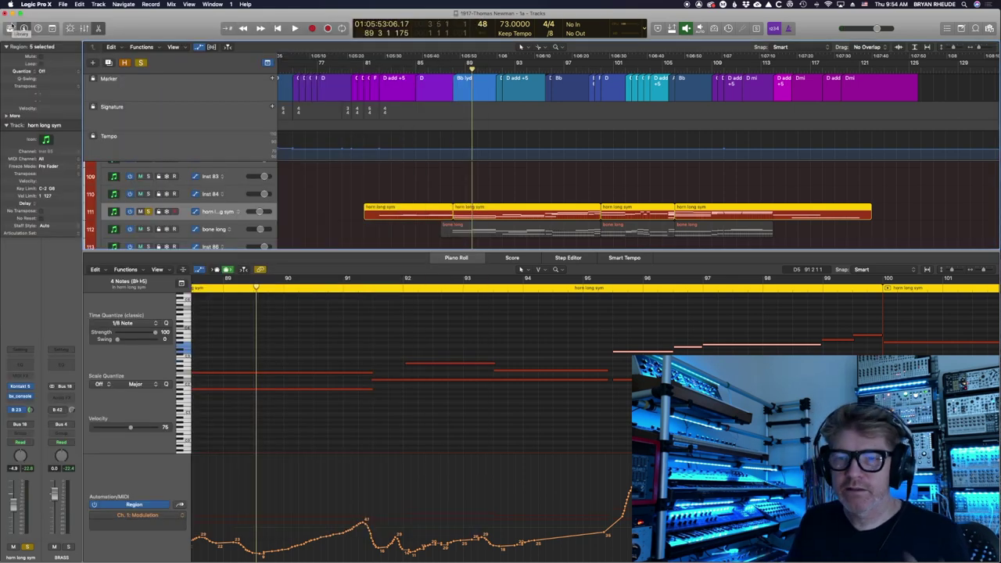
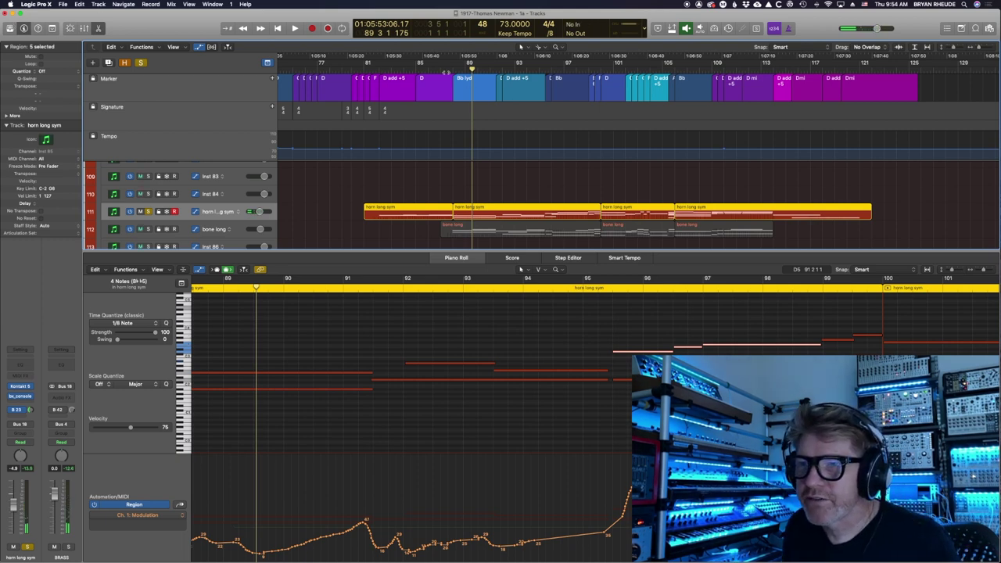
Step: Audition the soloed horn long sym track from bar 87, and again from about bar 93
left_click(447, 72)
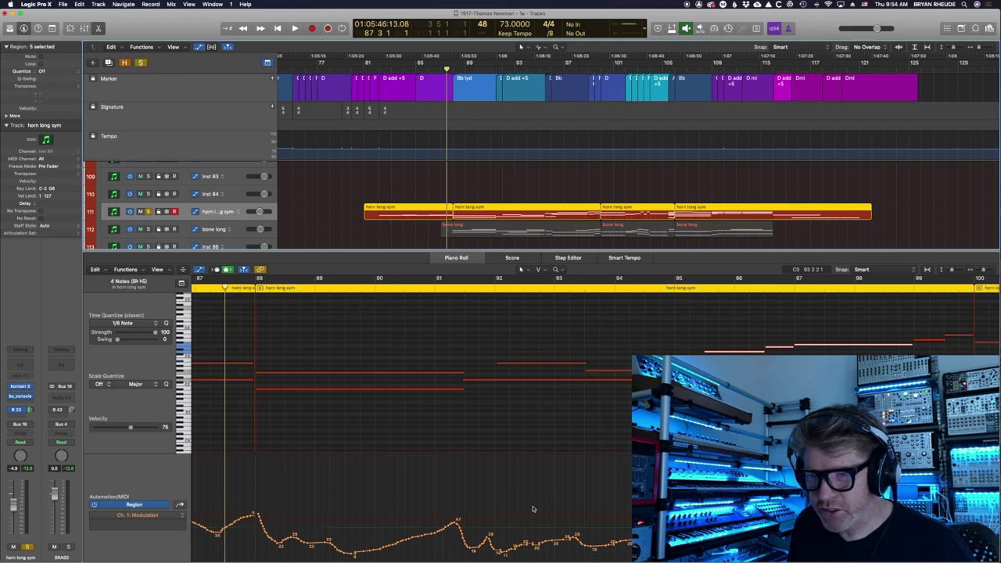
key("space")
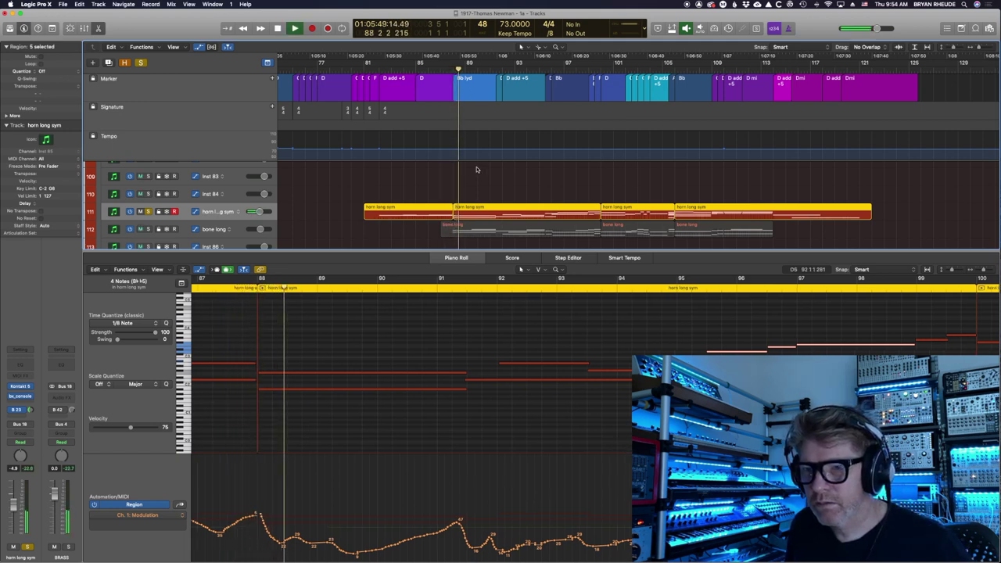
key("space")
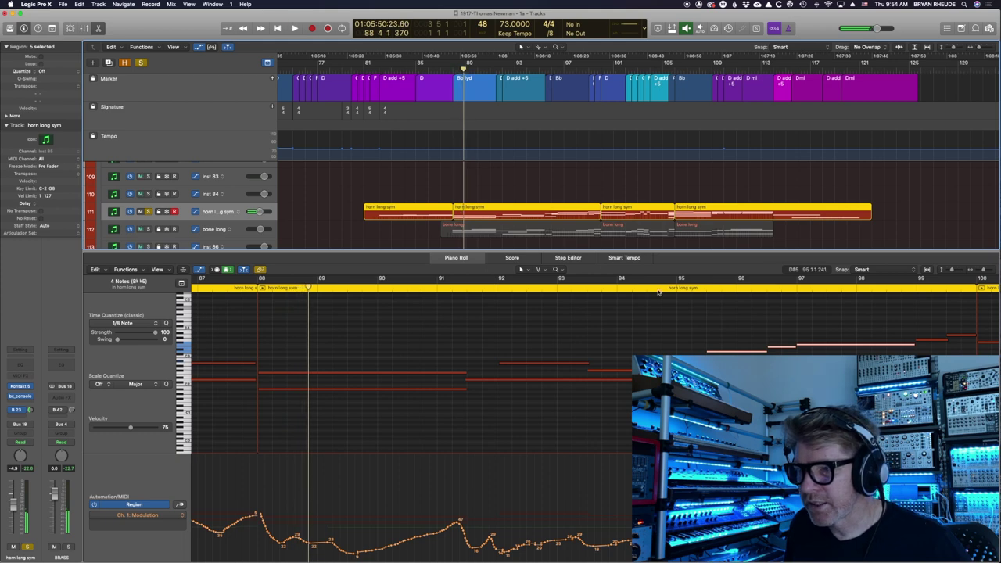
left_click(589, 290)
key("space")
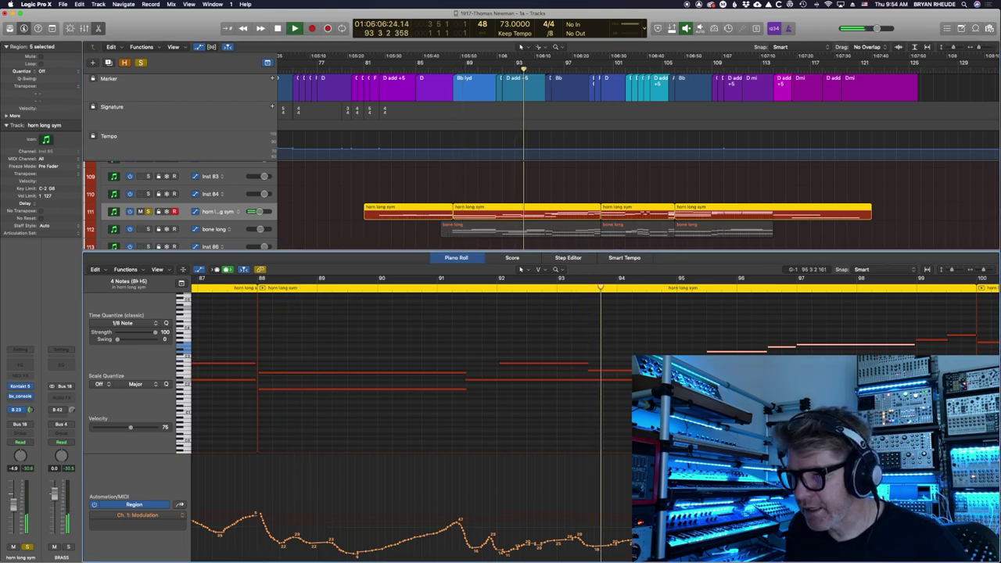
Step: Unsolo the horn long sym track, solo the bone long track and audition it
left_click(148, 211)
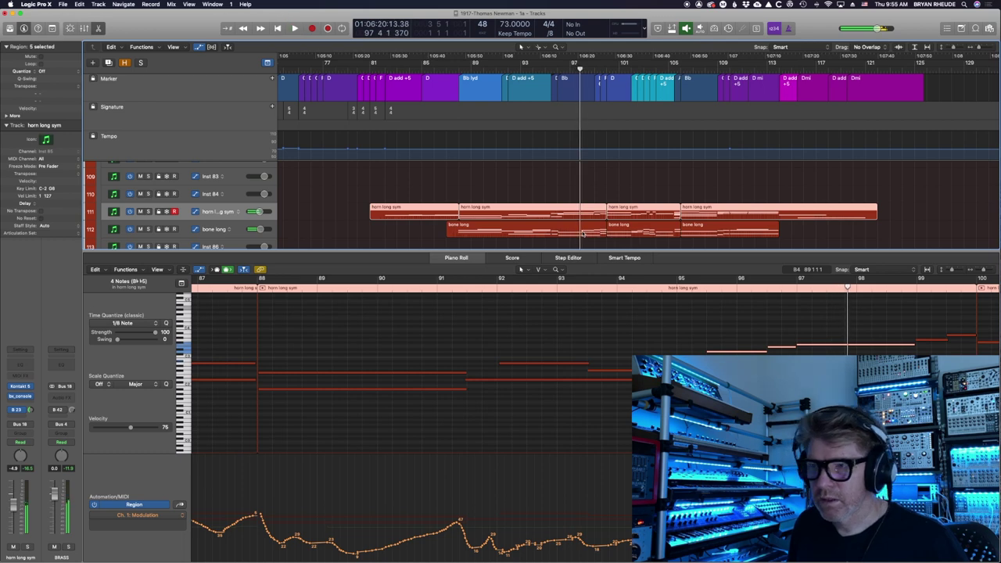
scroll(582, 233, "right", 2)
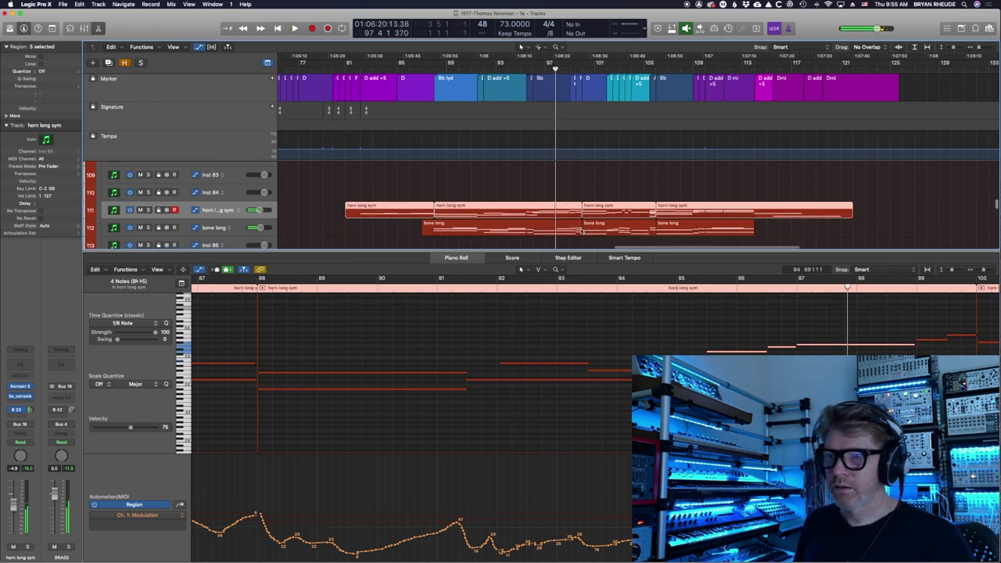
left_click(148, 228)
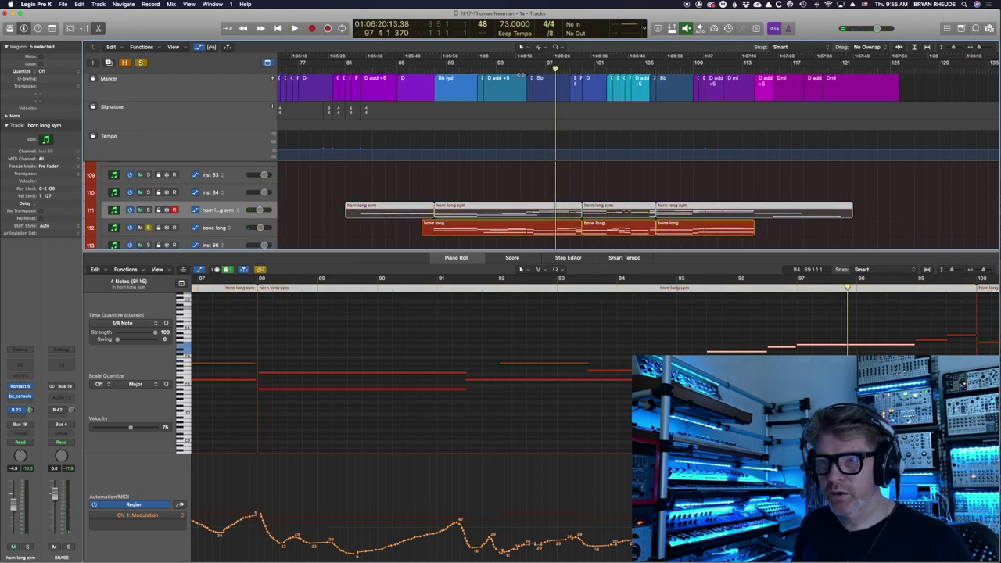
scroll(582, 234, "right", 1)
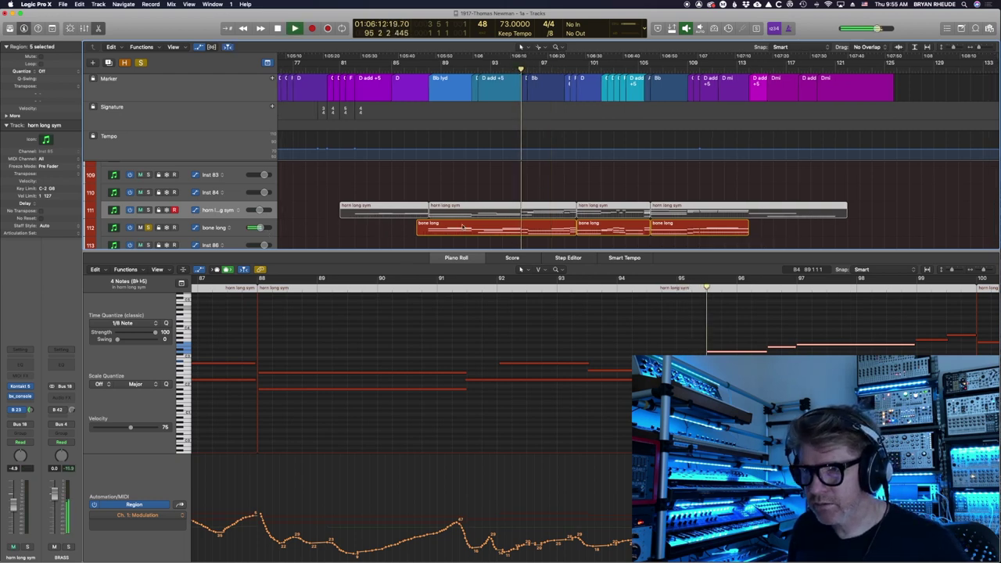
Step: Open the first bone long region in the Piano Roll and follow its notes and modulation curve during playback
left_click(564, 227)
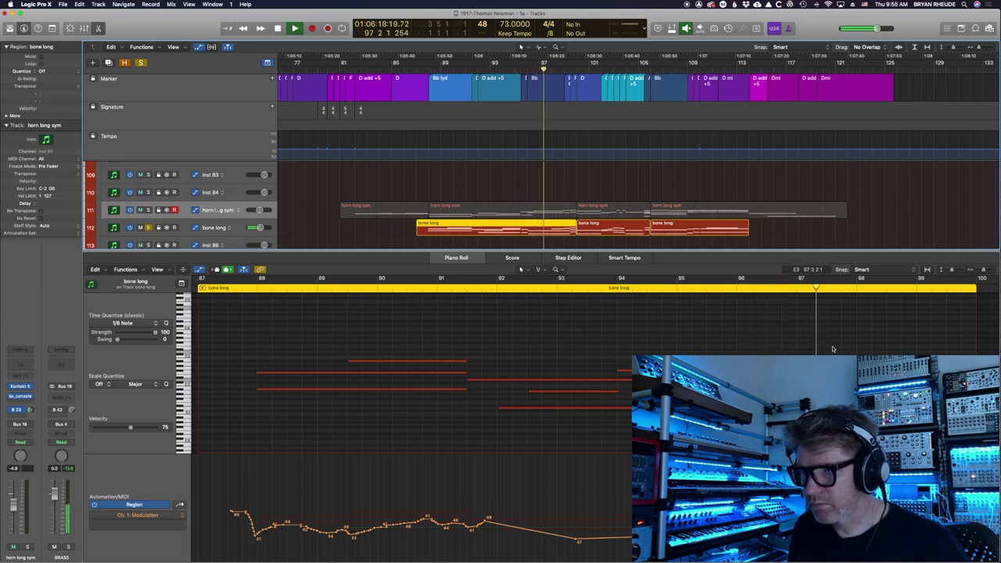
scroll(833, 350, "right", 5)
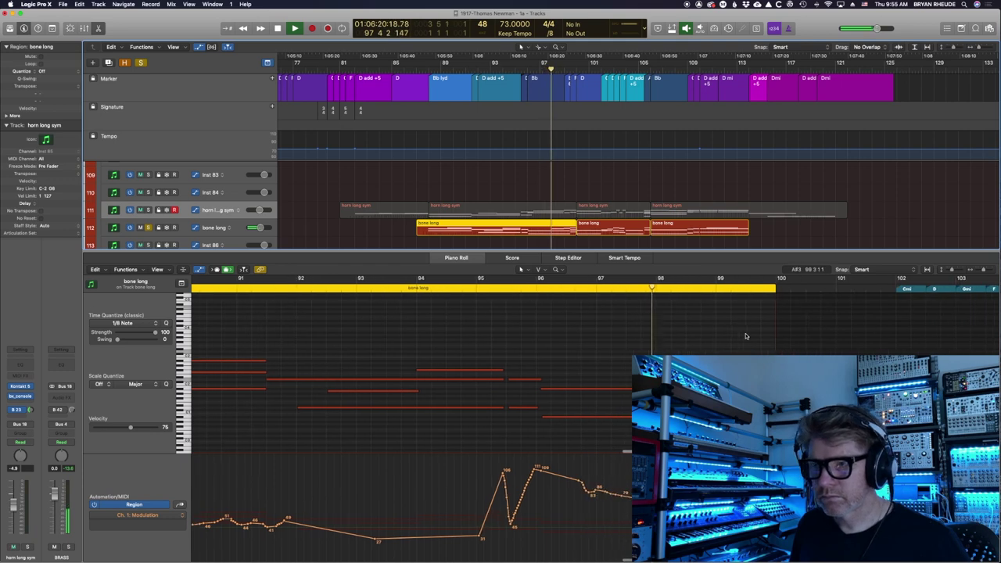
scroll(744, 332, "right", 3)
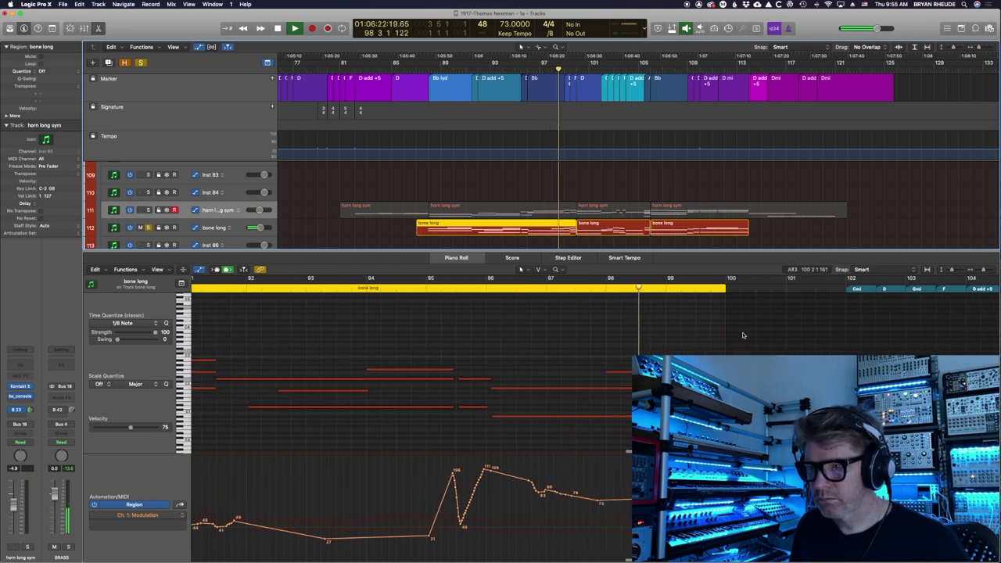
scroll(675, 325, "right", 3)
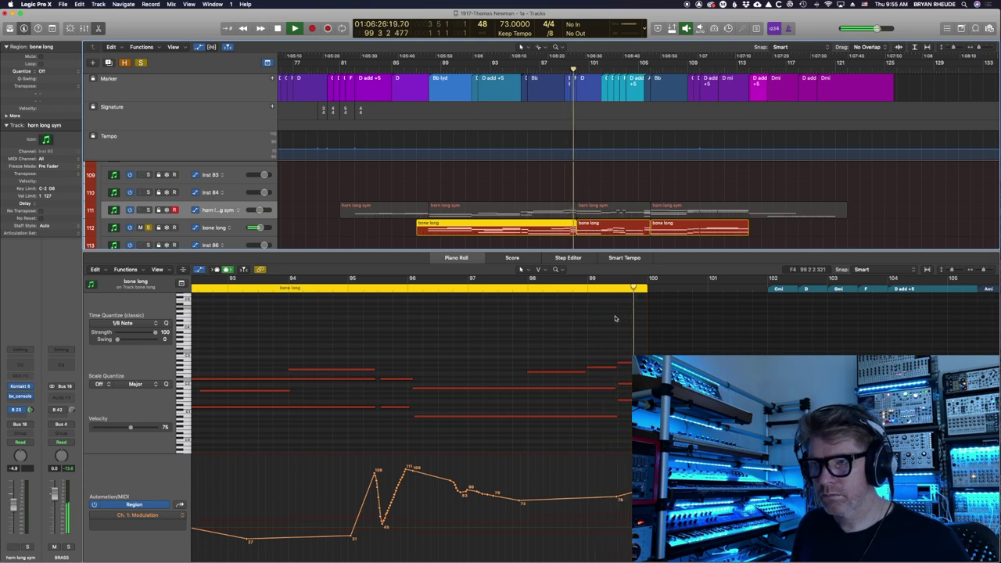
Step: Open the second bone long region, starting at bar 100, in the Piano Roll
key("super+Right")
key("super+Right")
key("super+Right")
key("super+Right")
key("super+Right")
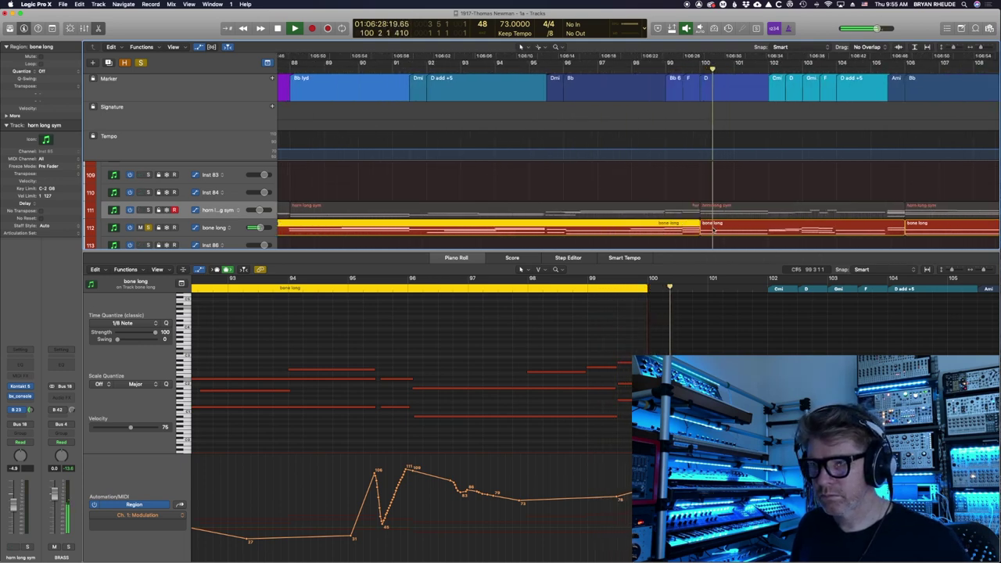
left_click(713, 227)
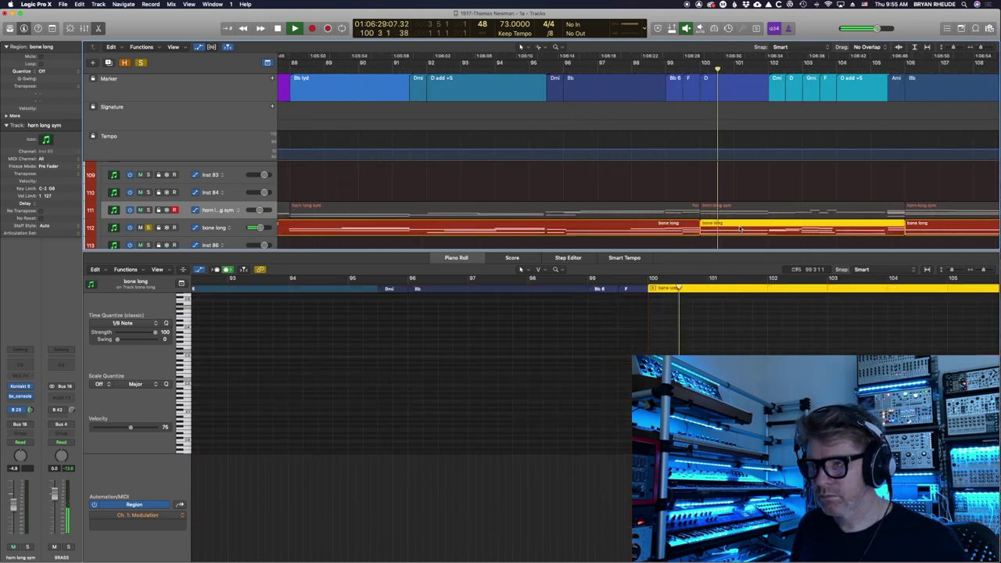
Step: Solo horn long sym alongside bone long, play from about bar 95 and show both tracks' regions together in the Piano Roll
left_click(148, 209)
double_click(539, 69)
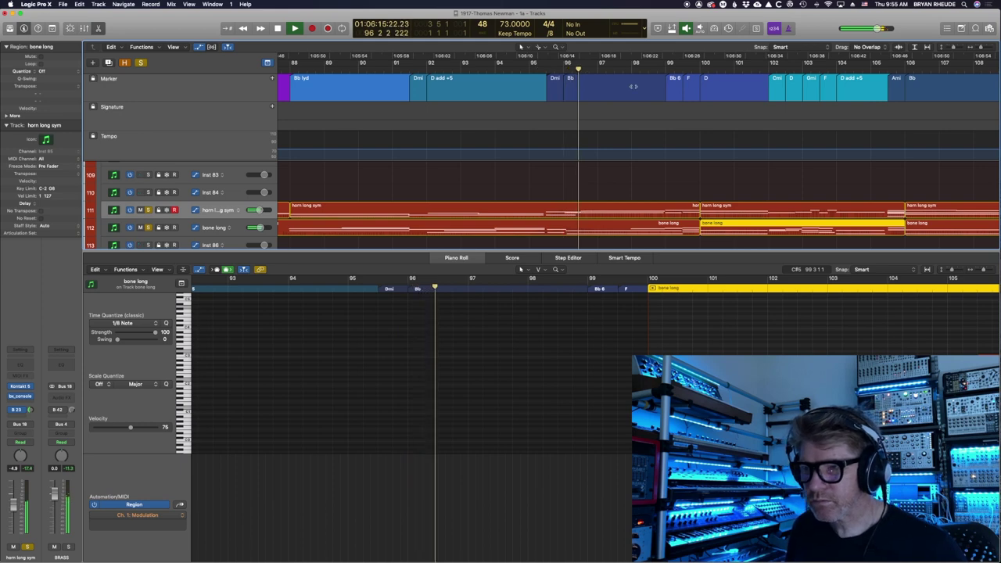
left_click_drag(554, 192, 736, 235)
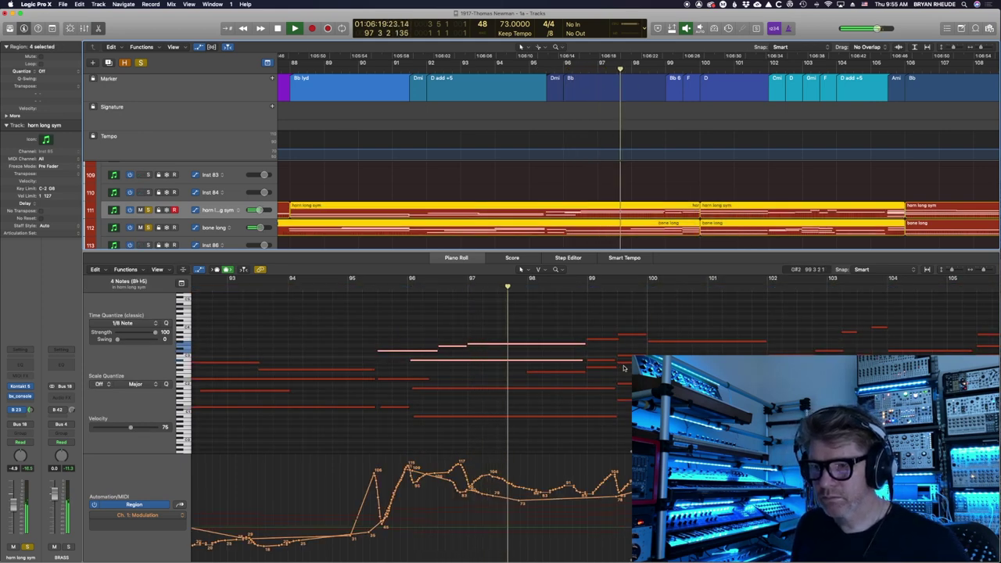
Step: Follow the combined horn and trombone notes and modulation curves up to bar 104, and stop playback
scroll(624, 365, "right", 3)
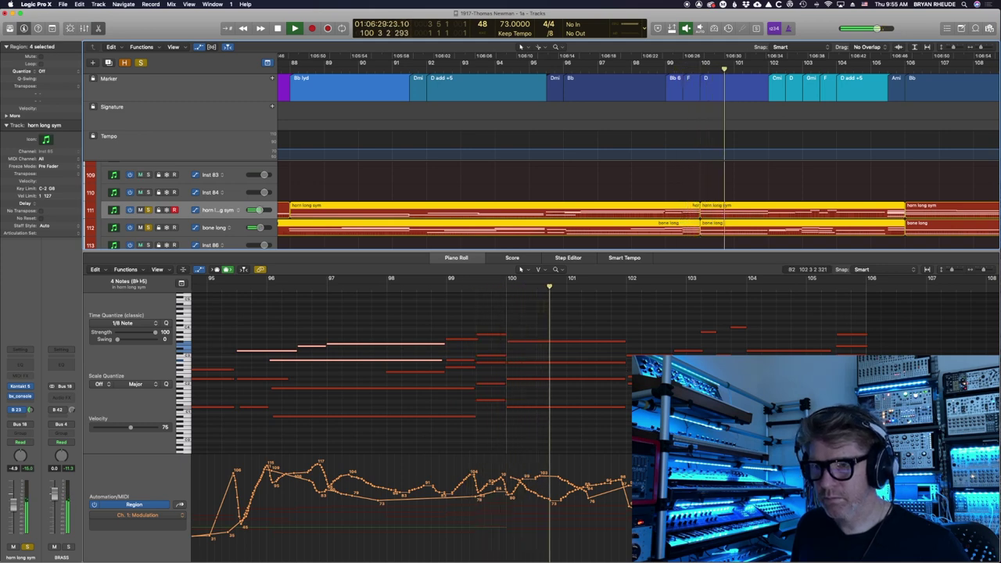
scroll(704, 344, "right", 8)
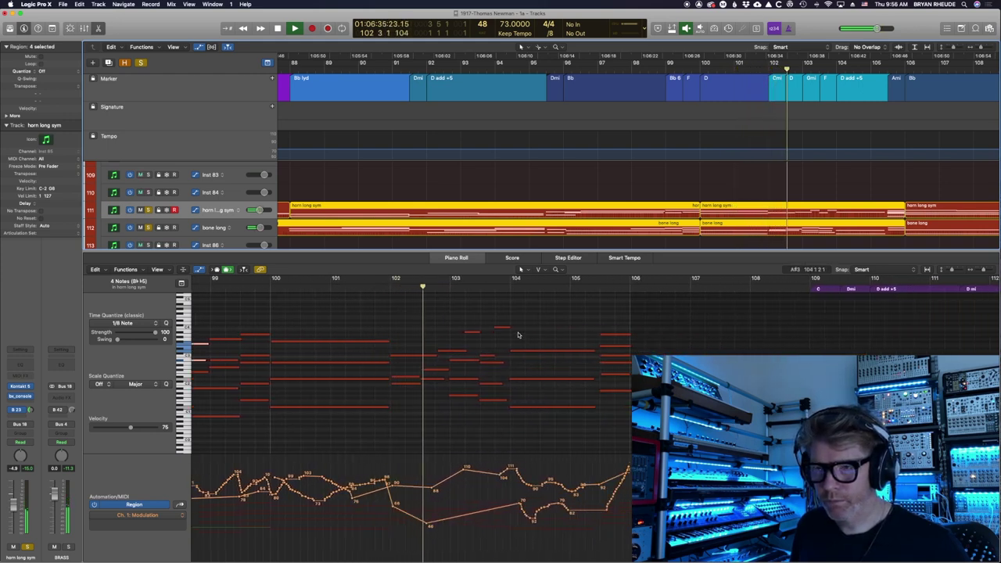
scroll(518, 335, "up", 4)
scroll(517, 335, "right", 1)
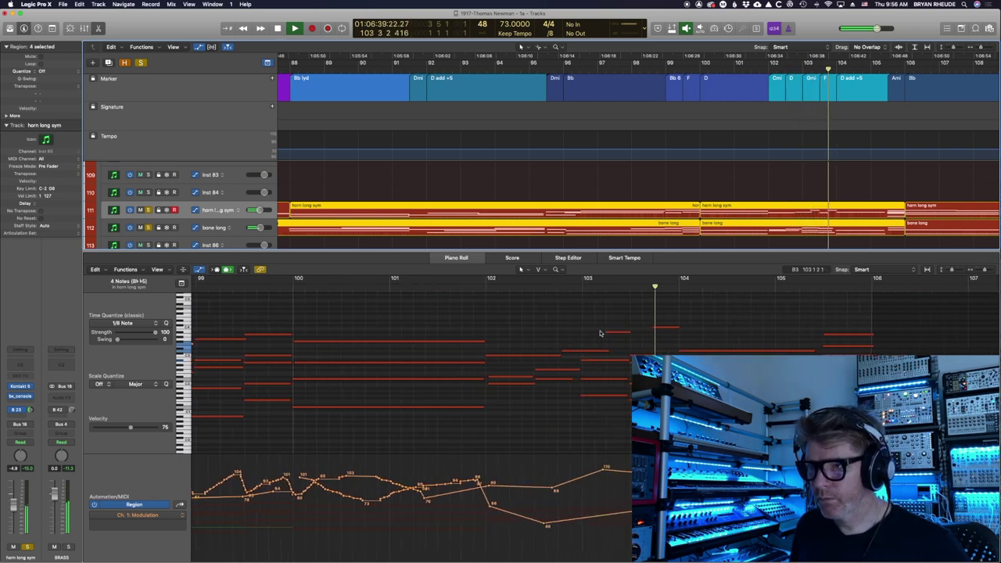
key("space")
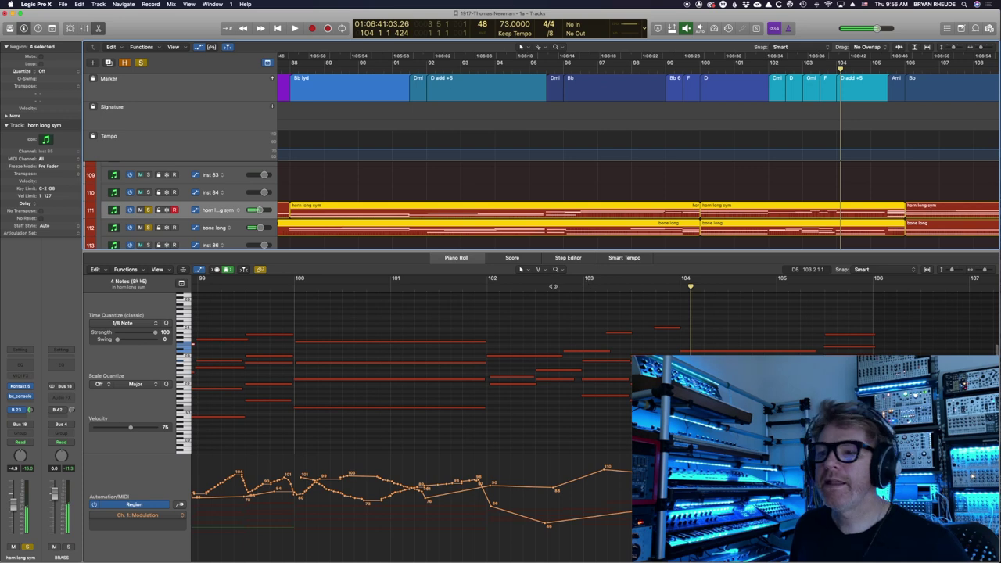
Step: Move the playhead to about bar 102, close the Piano Roll and unsolo the horn long sym and bone long tracks
left_click(552, 287)
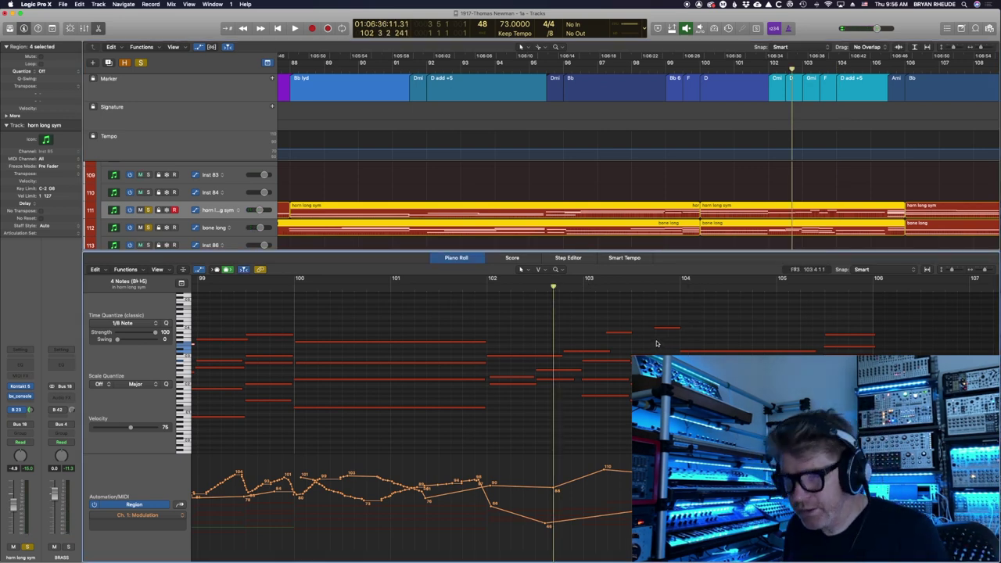
key("p")
left_click(147, 211)
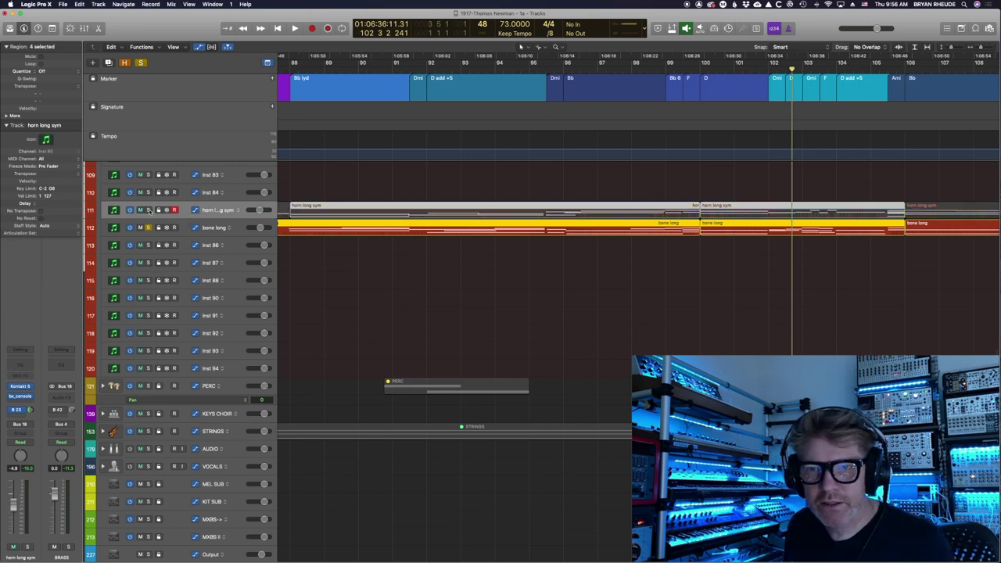
left_click(148, 228)
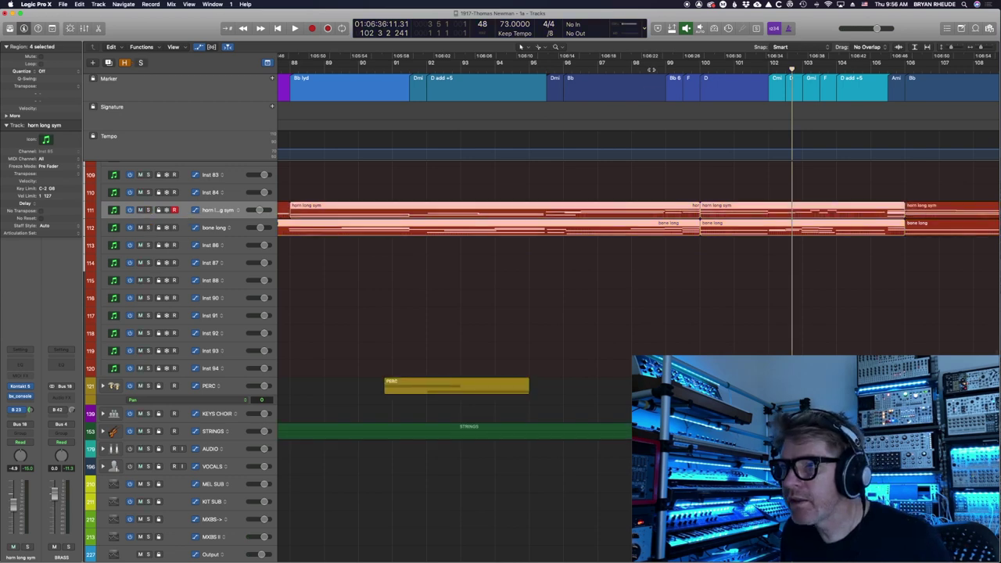
Step: Audition the brass within the full mix, and again from about bar 100 to bar 104
key("super+Left")
key("super+Left")
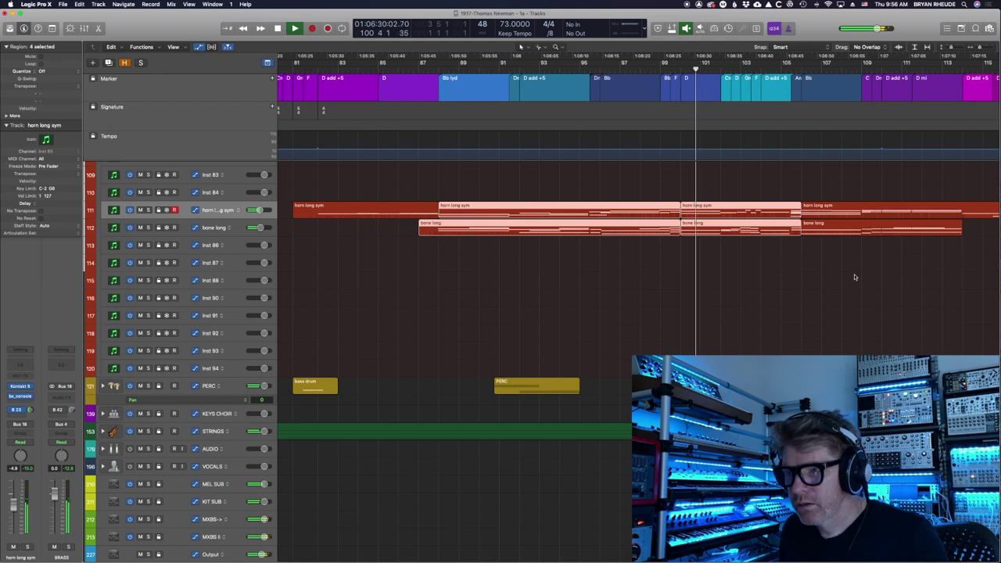
key("super+Down")
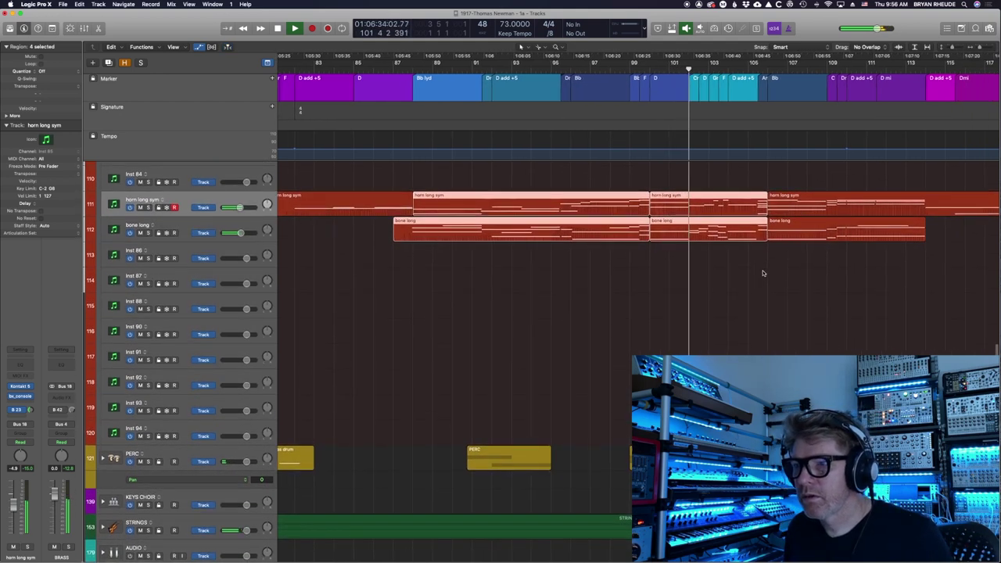
key("space")
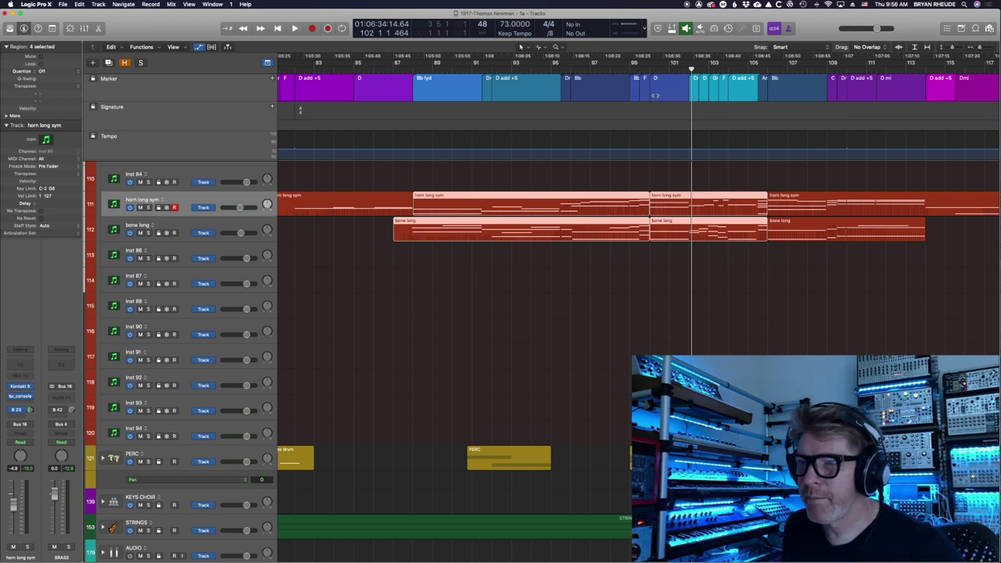
left_click(649, 69)
key("space")
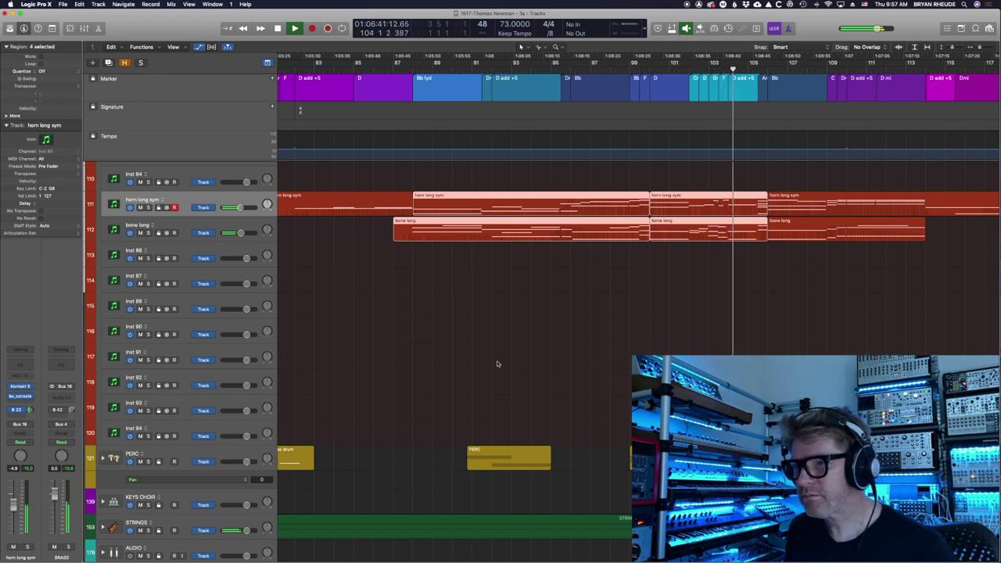
key("space")
Step: Collapse the BRASS stack and expand the PERC stack to show its bass drum, timp and gong regions up close
key("z")
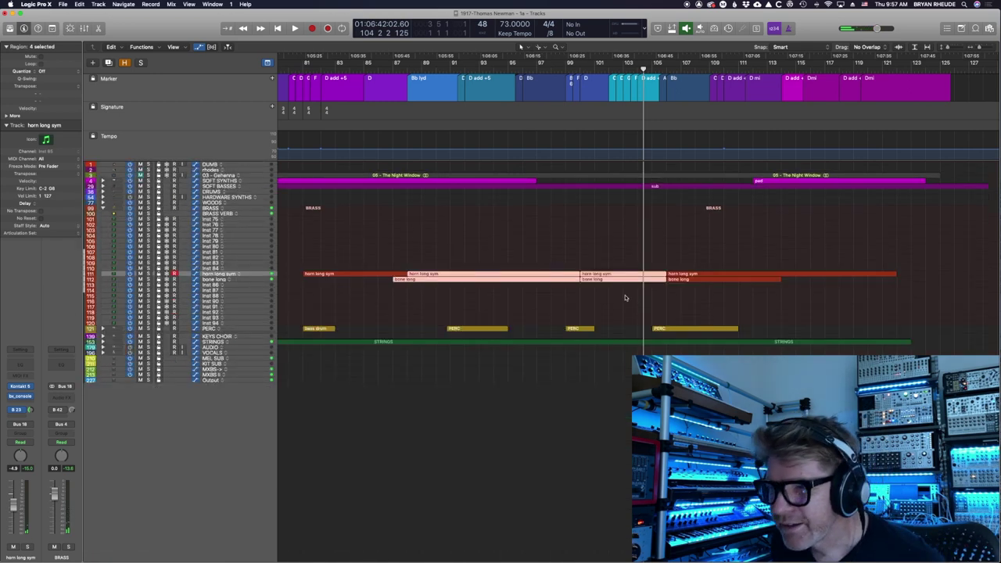
key("super+Left")
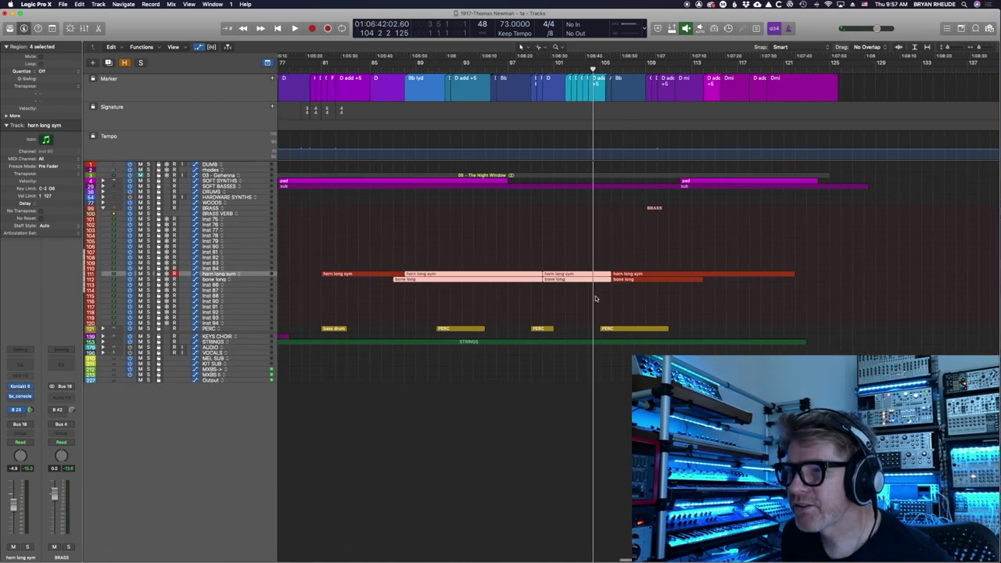
left_click(103, 208)
left_click(102, 213)
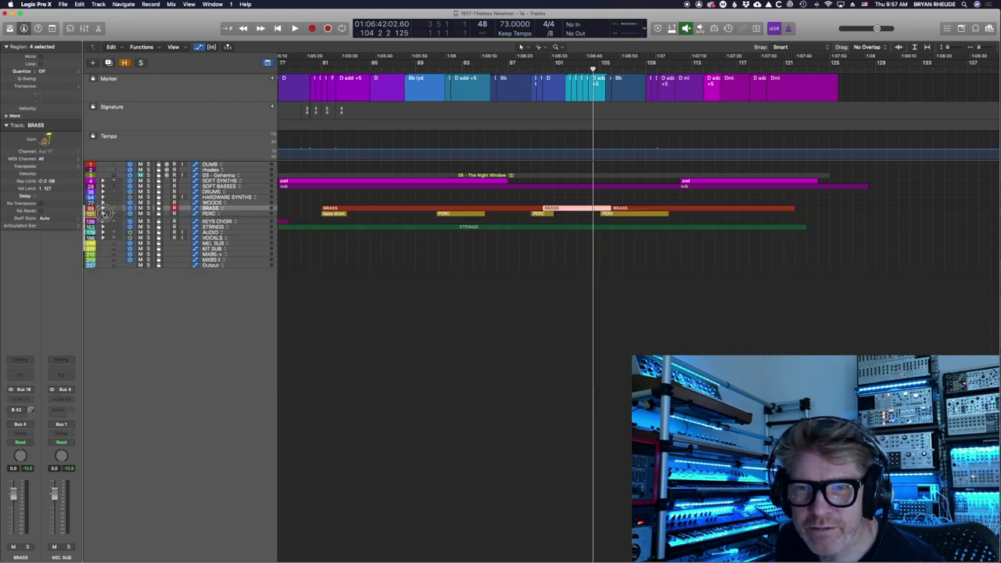
left_click_drag(311, 242, 717, 277)
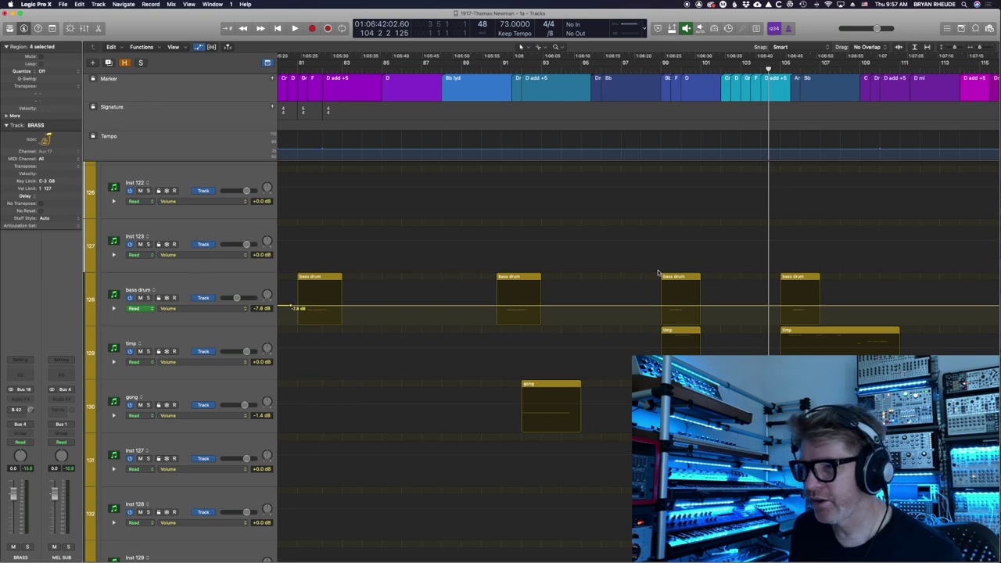
Step: Select the first bass drum region, place the playhead at bar 81 and select the first gong region
scroll(657, 273, "left", 2)
left_click(331, 277)
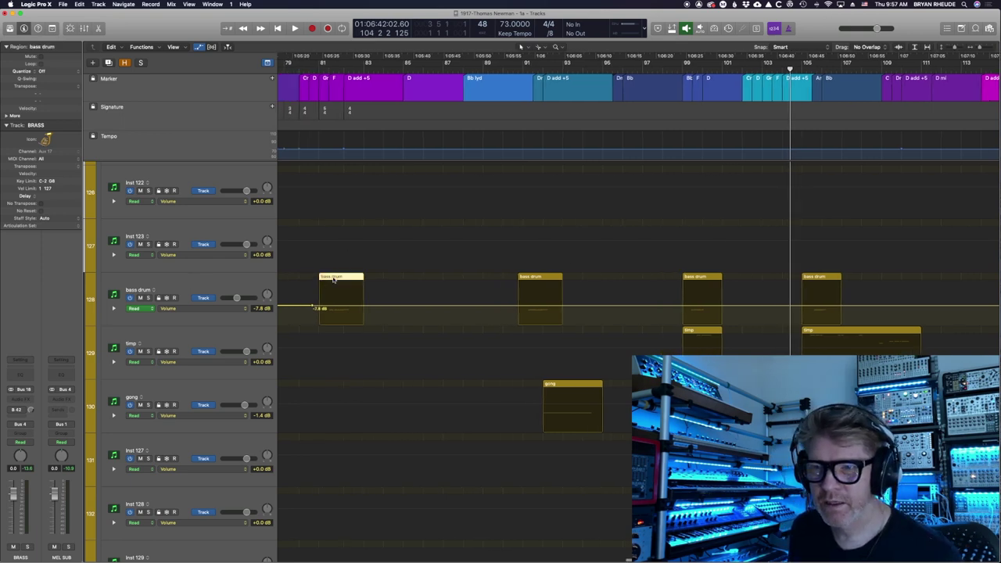
left_click(319, 78)
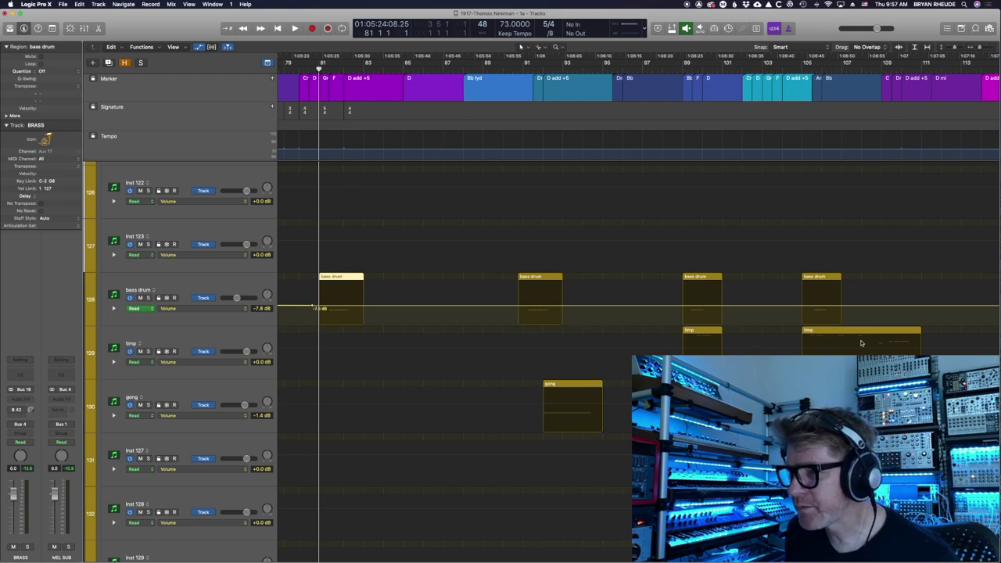
left_click(580, 387)
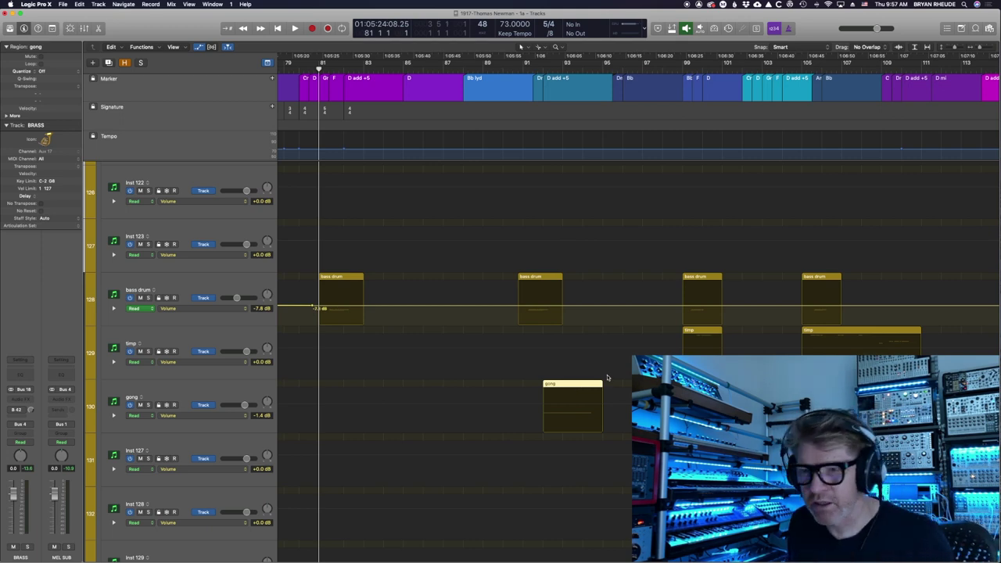
Step: Collapse the PERC stack and open the Mixer below the full arrangement
key("super+Up")
key("super+Up")
key("super+Up")
key("super+Up")
key("super+Up")
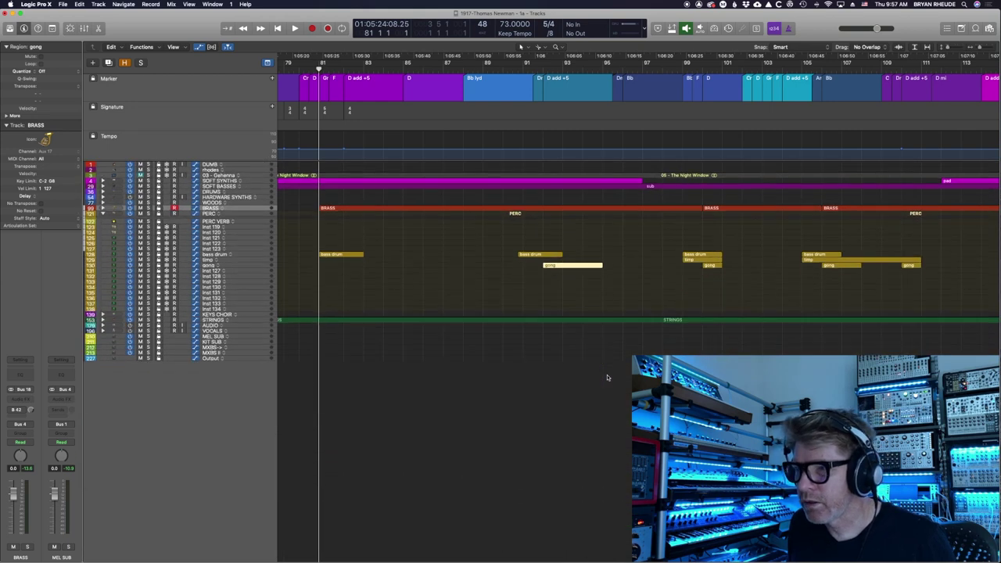
key("super+Left")
key("super+Left")
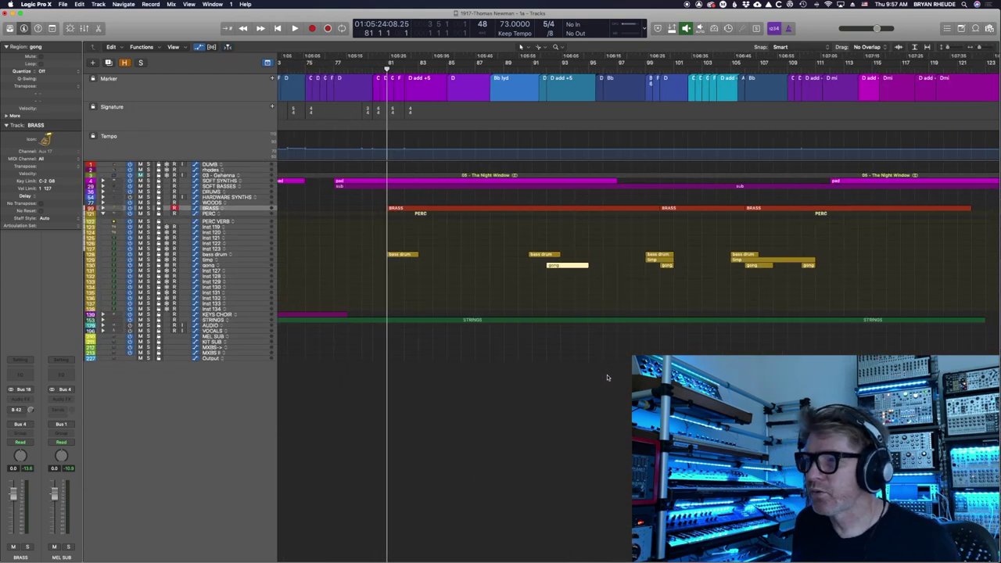
key("super+Left")
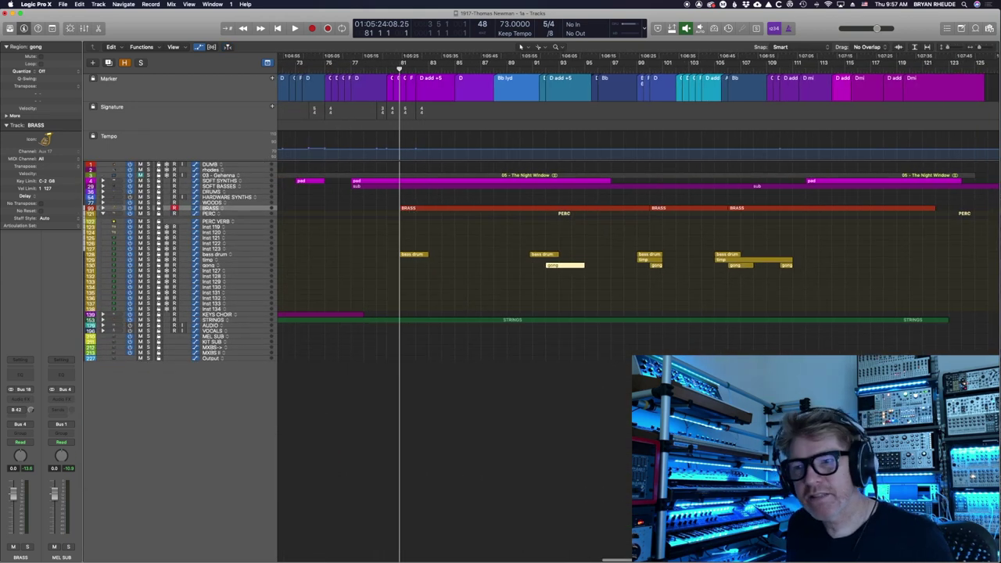
left_click(104, 214)
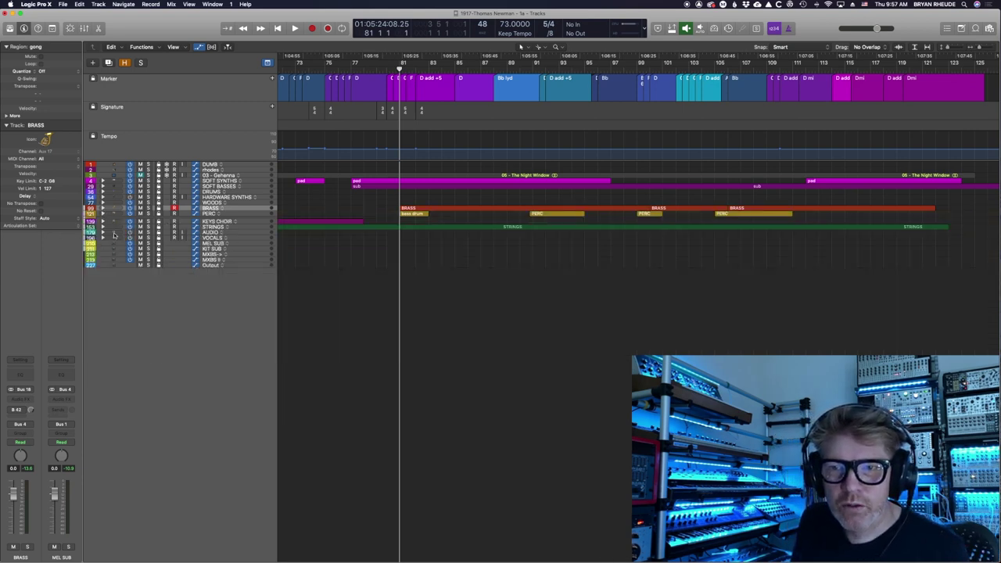
key("x")
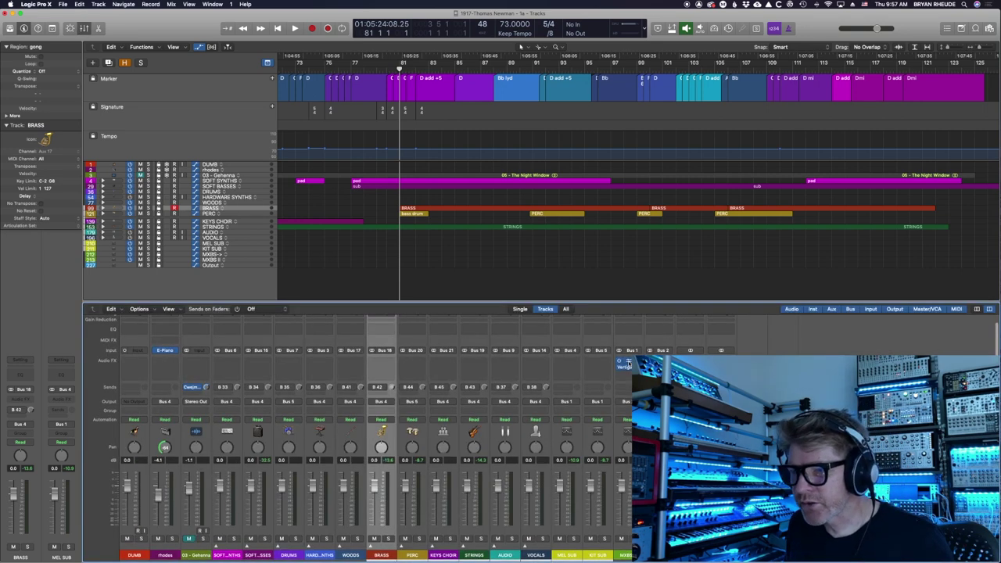
Step: Inspect the reference track, Equalizer, Dynamic EQ and Maximizer settings of Ozone 8 on the MXBS-> channel, and close the plug-in
left_click(626, 362)
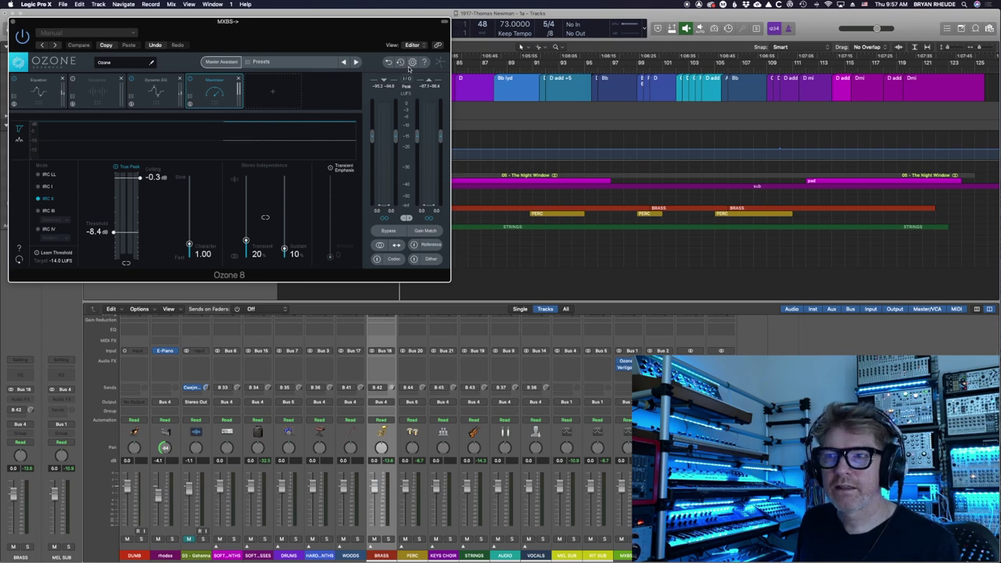
left_click(434, 244)
left_click_drag(360, 23, 743, 190)
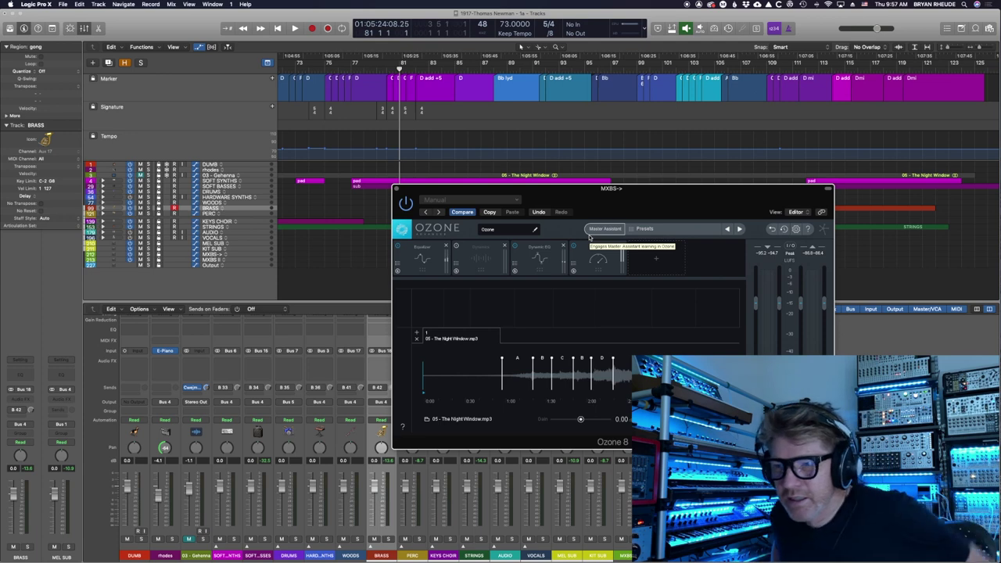
left_click(424, 263)
left_click(531, 259)
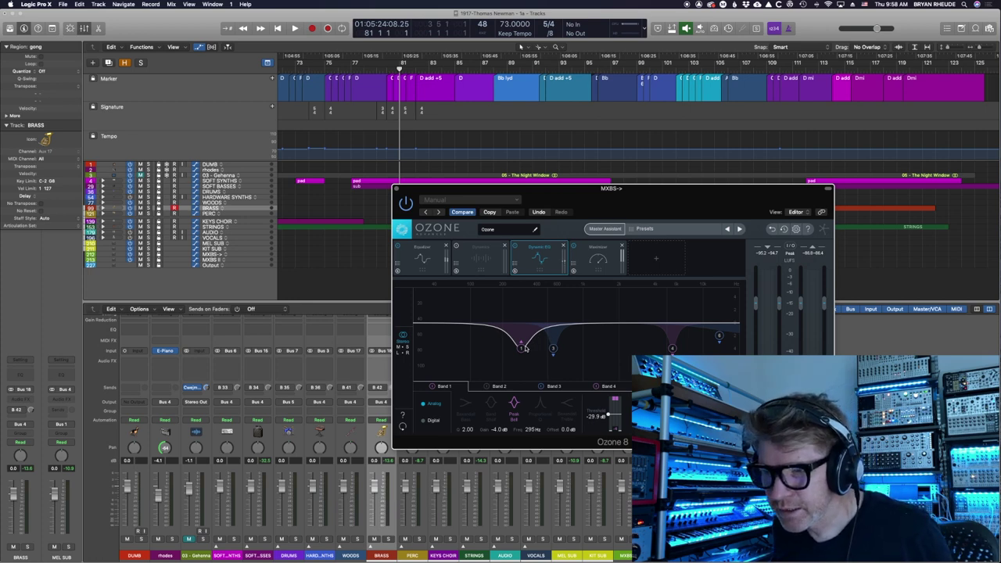
left_click(596, 263)
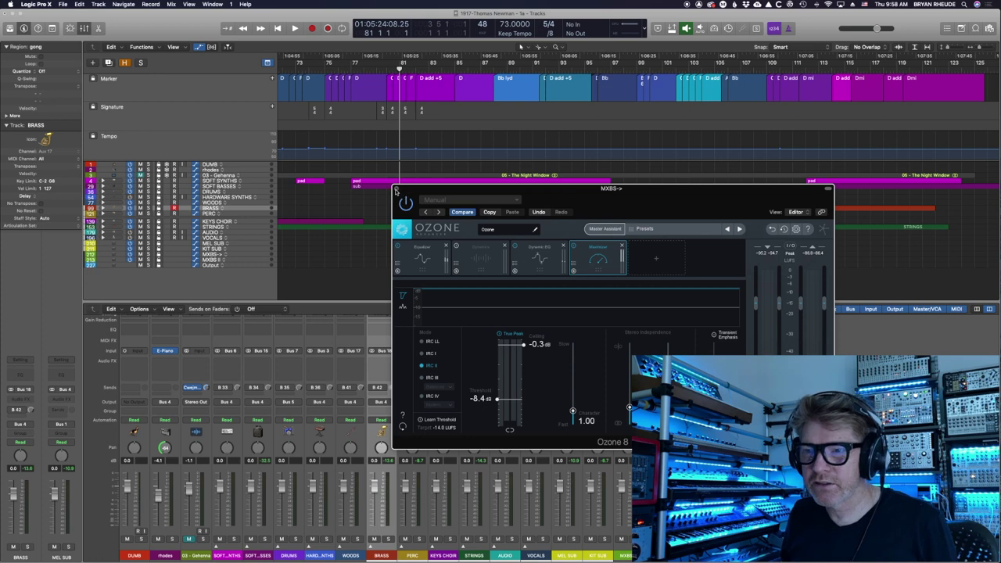
left_click(396, 189)
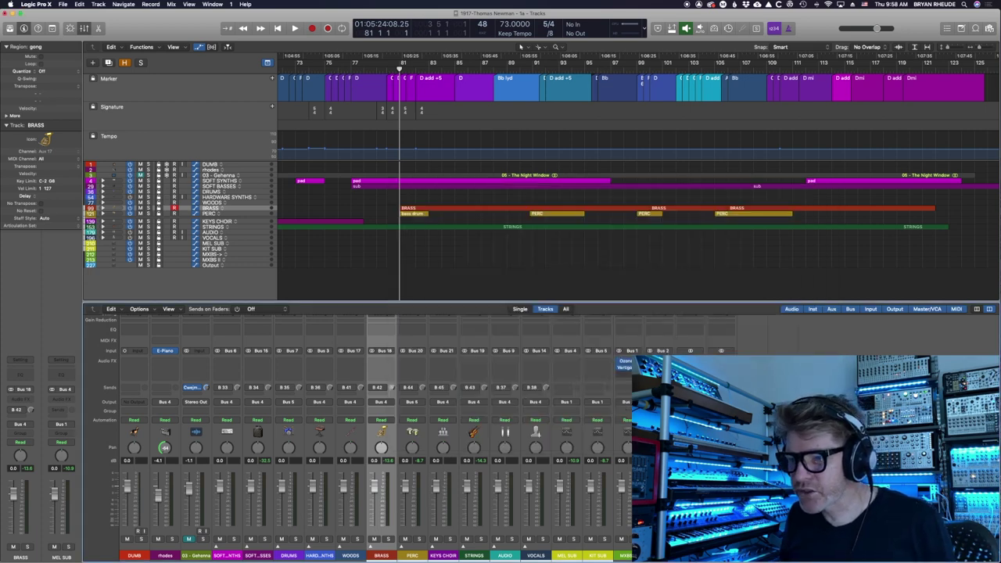
Step: Open Vertigo VSM-3 on the MXBS-> channel and audition the mix briefly from bar 89
left_click(626, 368)
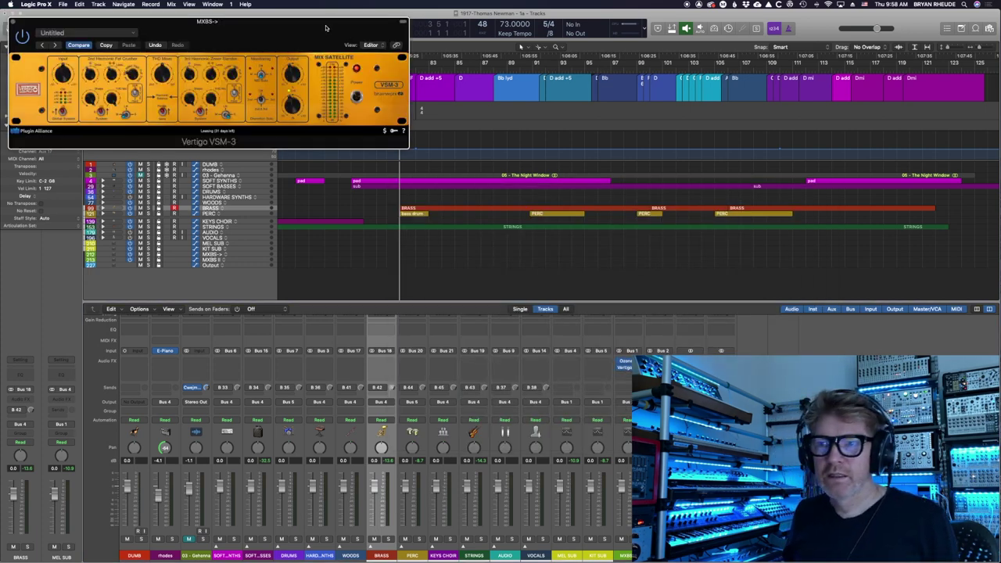
left_click_drag(326, 28, 528, 263)
left_click(510, 74)
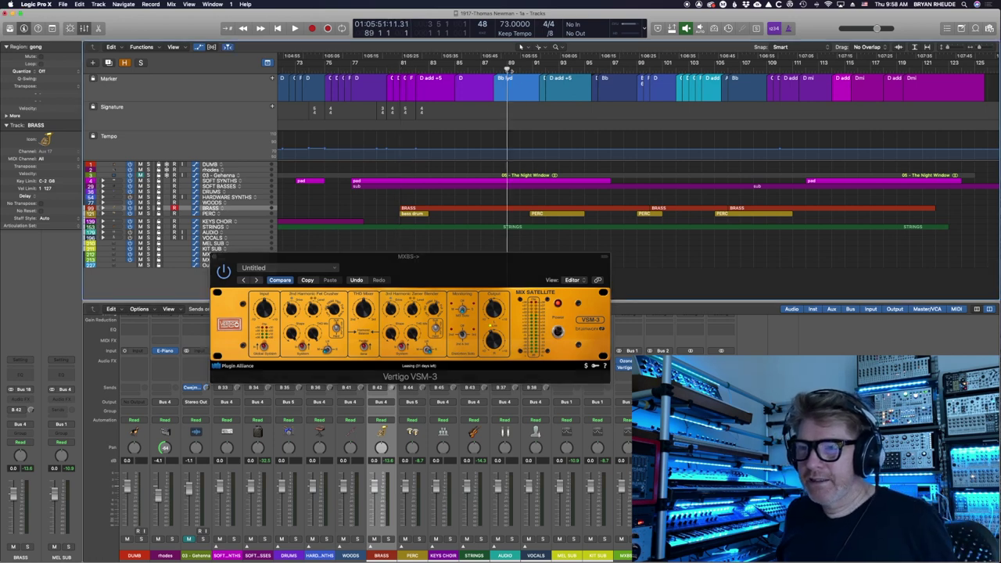
key("space")
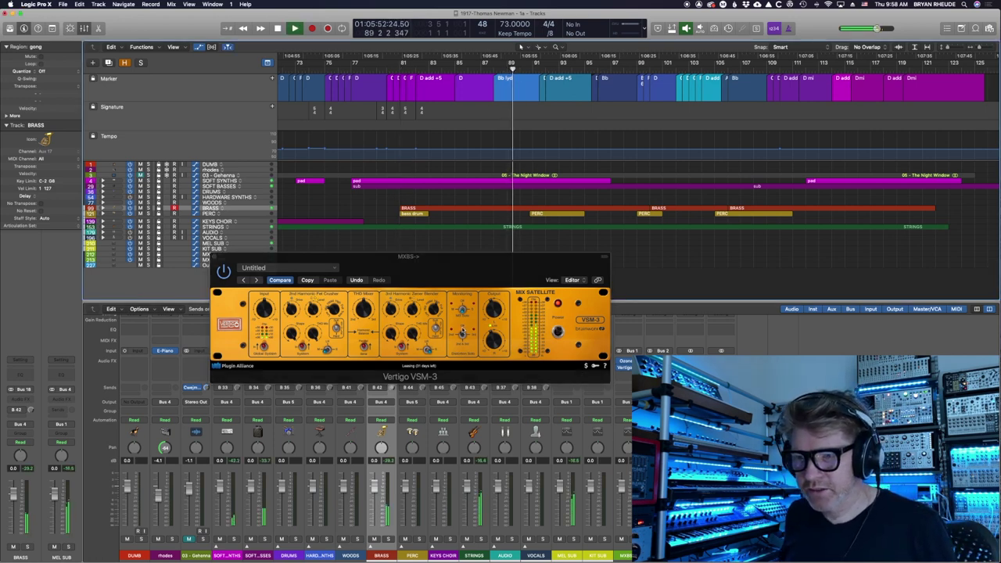
key("space")
left_click(490, 336)
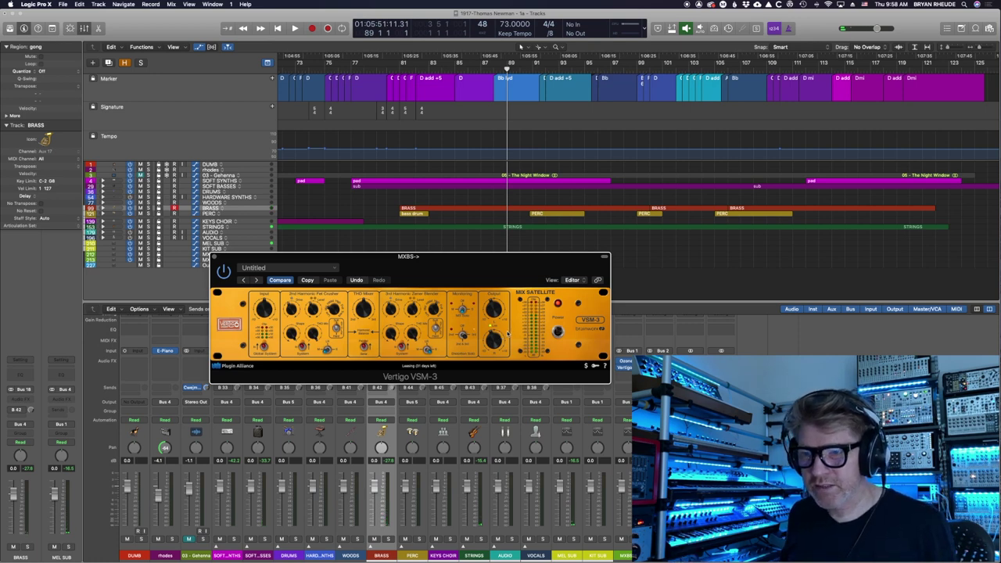
Step: Replay the mix in short passages between bars 89 and 91 while examining Vertigo VSM-3, and close the plug-in
key("space")
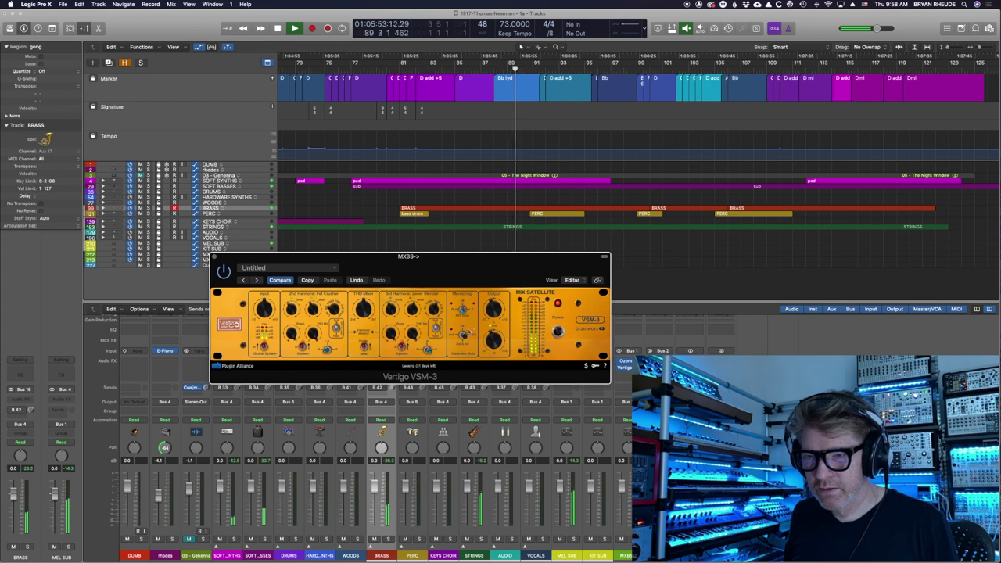
key("space")
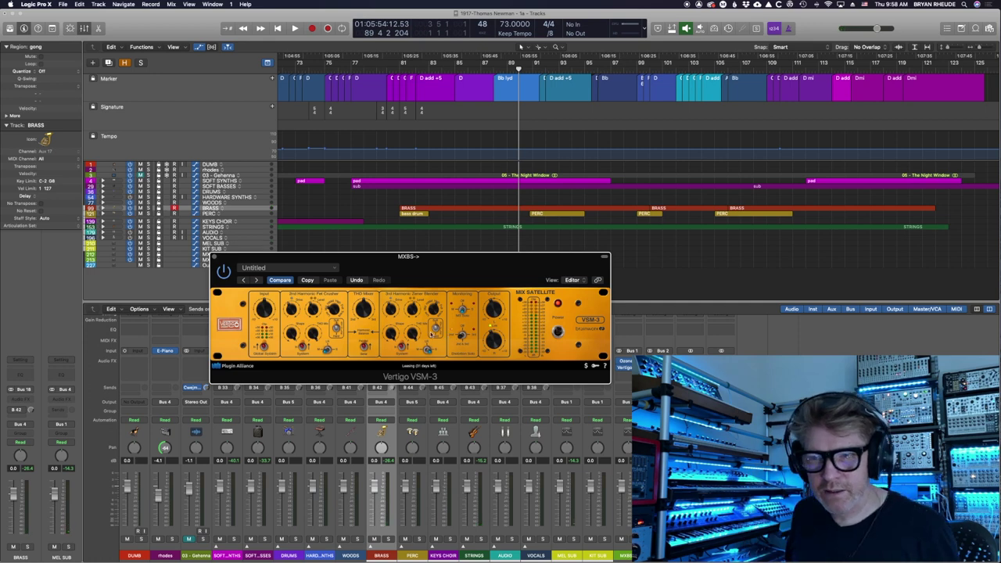
key("space")
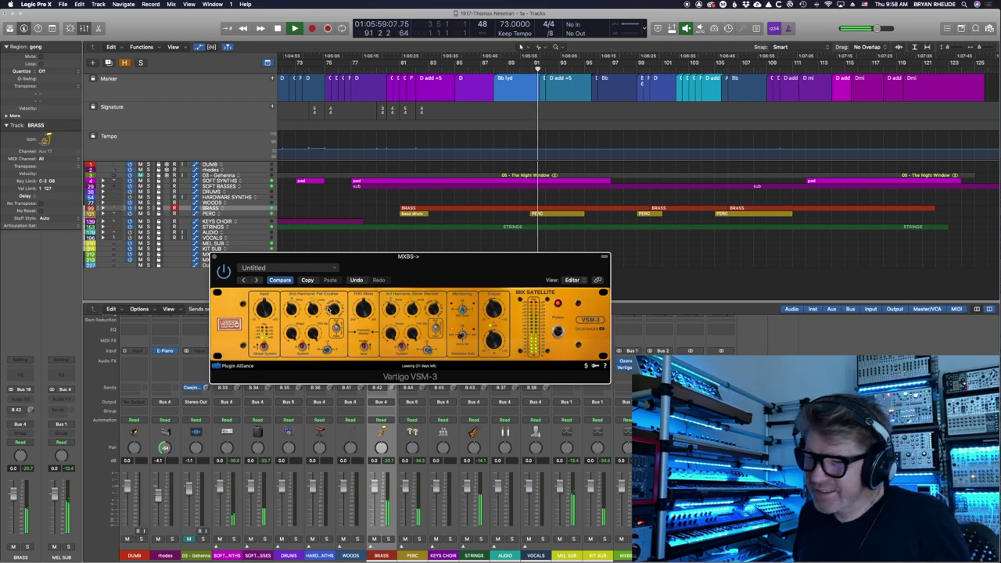
key("space")
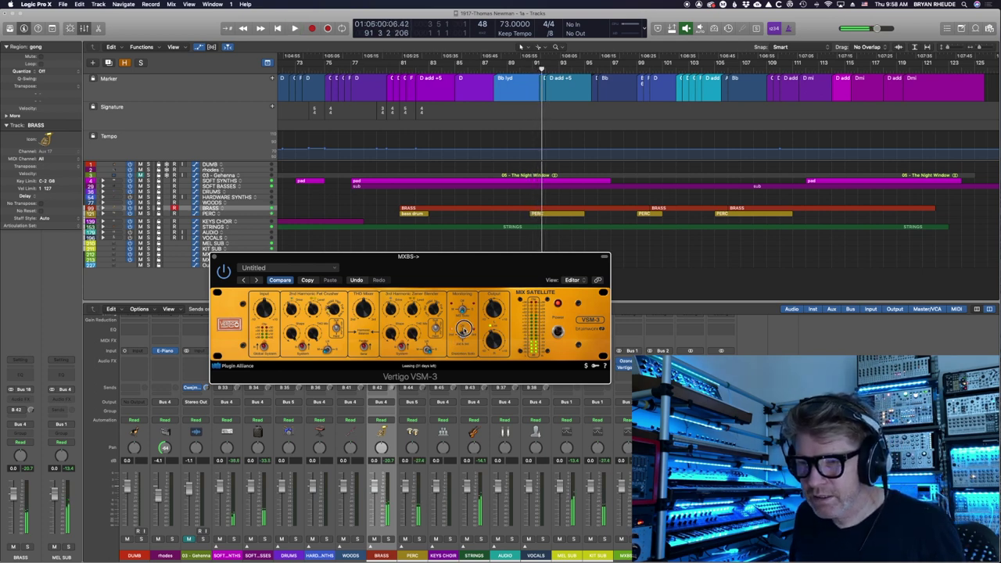
key("comma")
key("comma")
key("space")
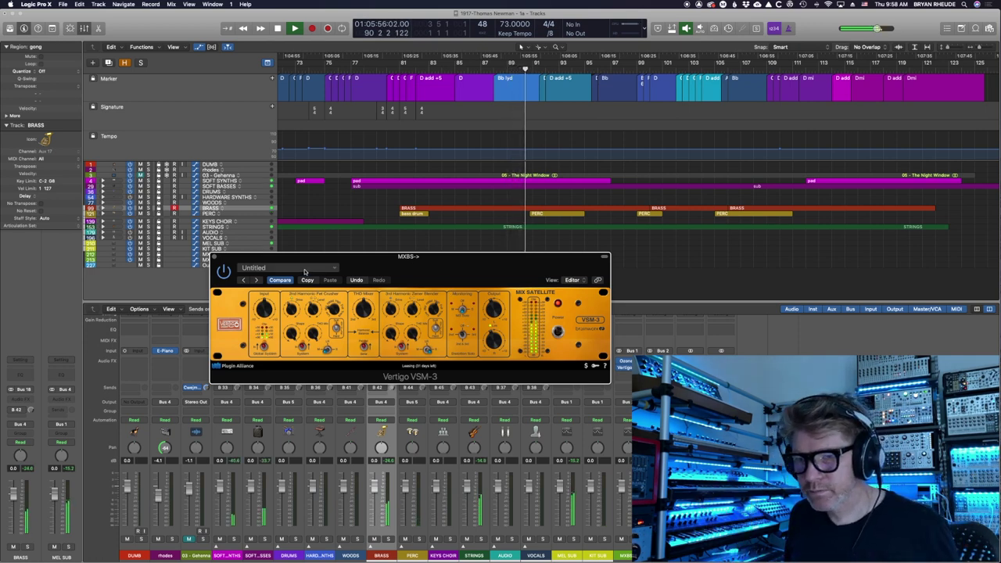
left_click(213, 258)
key("space")
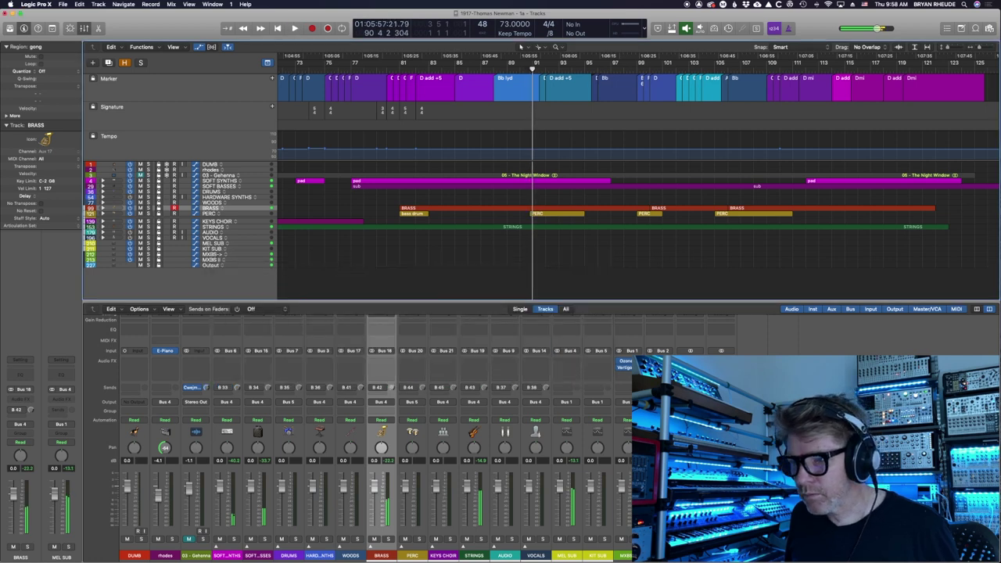
Step: Examine the Shadow Hills Class A Mastering Comp on the MXBS II channel during playback, and close it
left_click(650, 338)
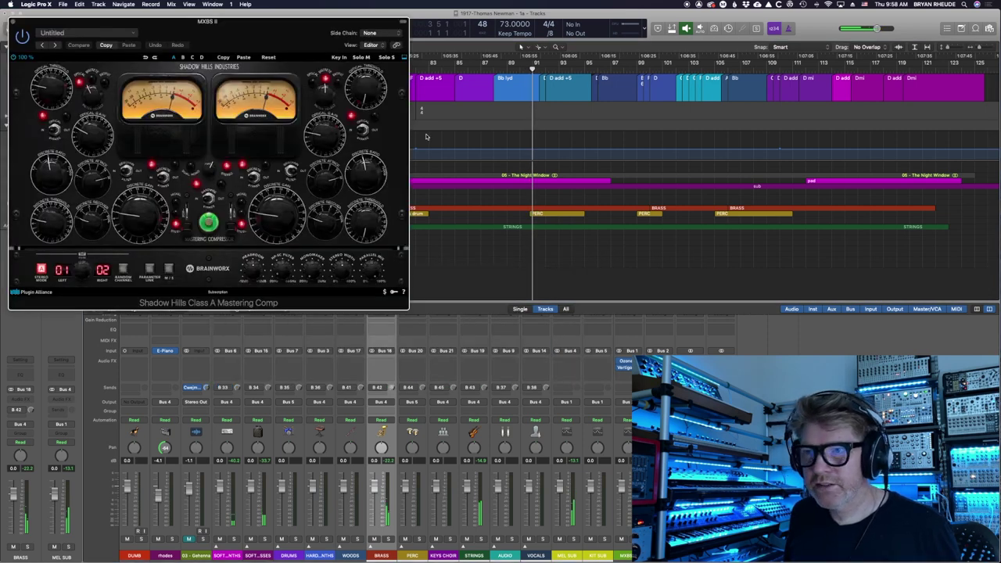
key("space")
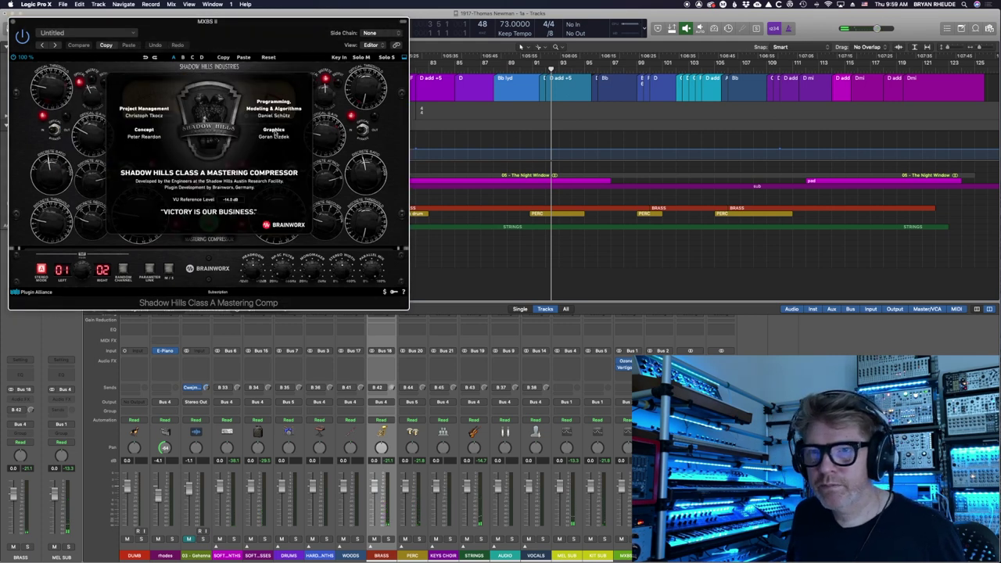
left_click(176, 134)
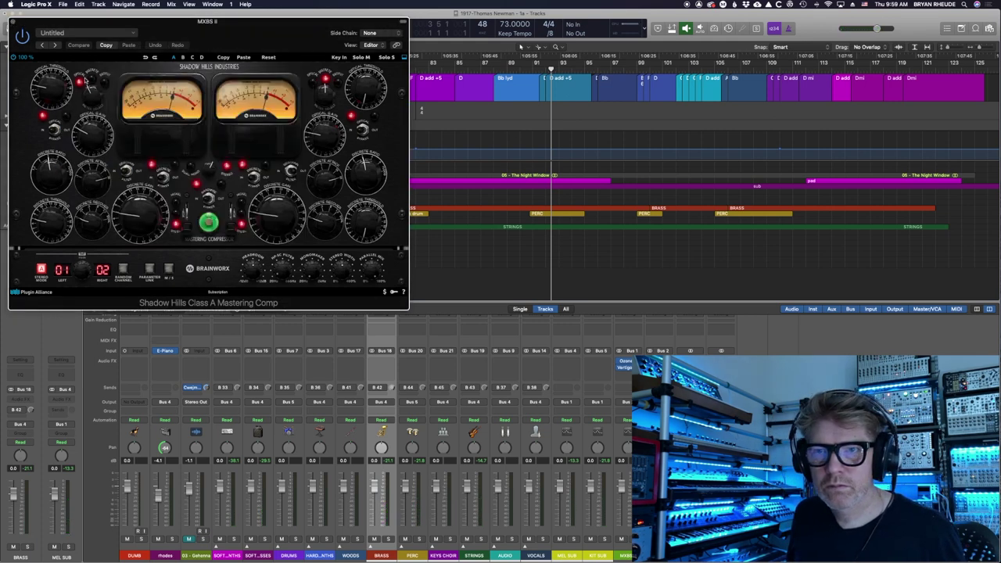
left_click(12, 22)
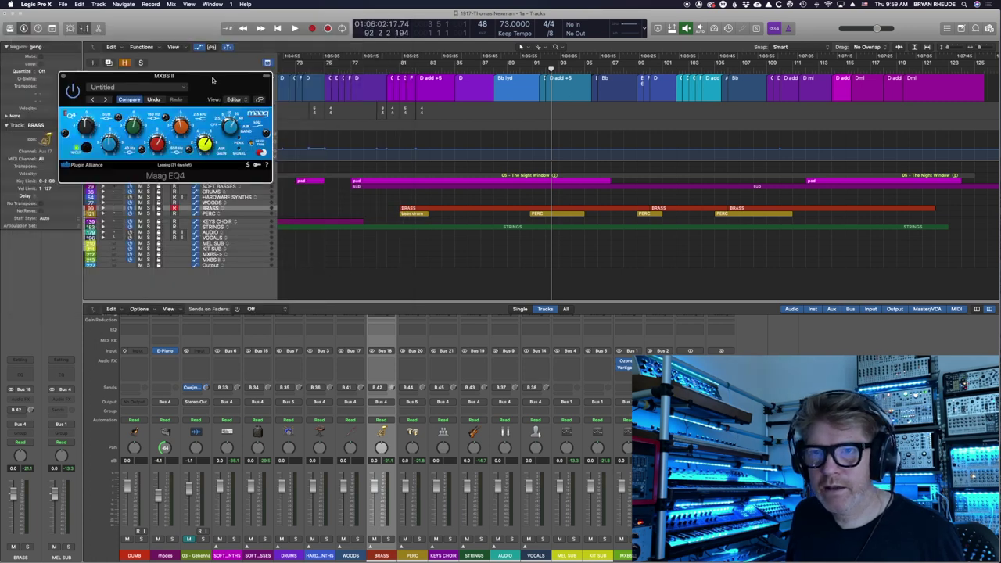
Step: Compare Maag EQ4 on MXBS II with band 1 of Ozone 8's Dynamic EQ on MXBS->, and close Ozone 8
left_click_drag(212, 80, 618, 244)
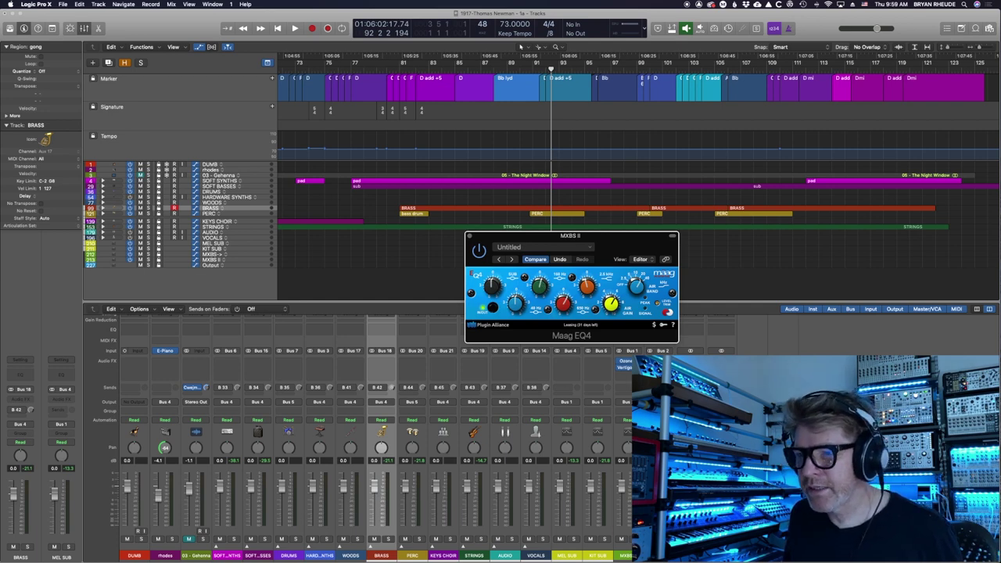
left_click(628, 365)
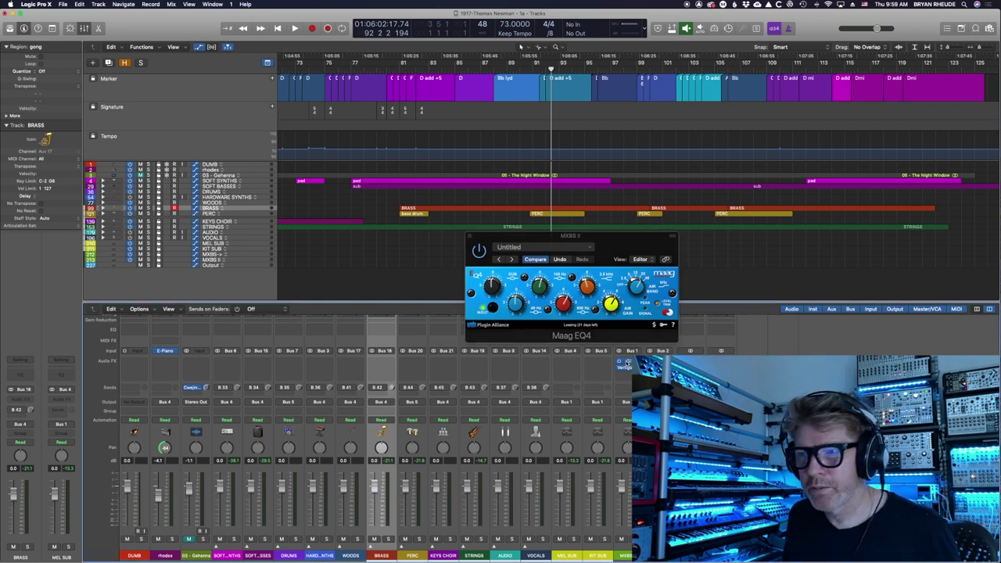
left_click(627, 363)
left_click(547, 258)
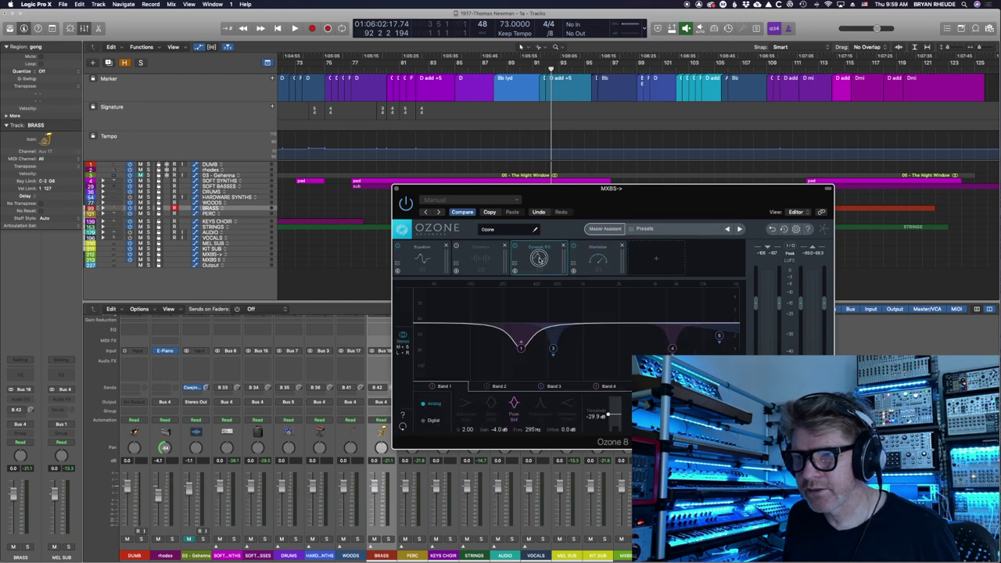
left_click_drag(634, 194, 248, 158)
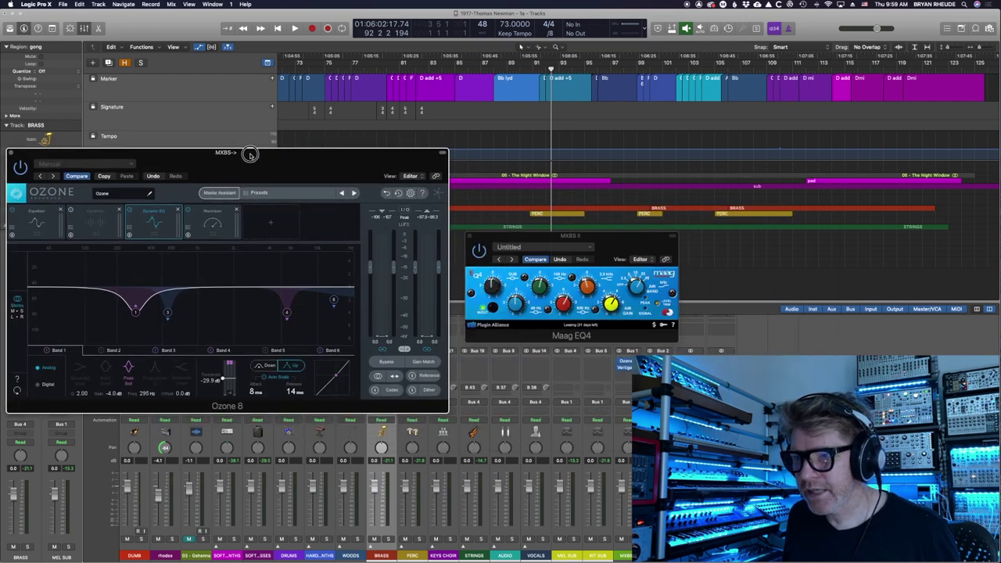
left_click(618, 243)
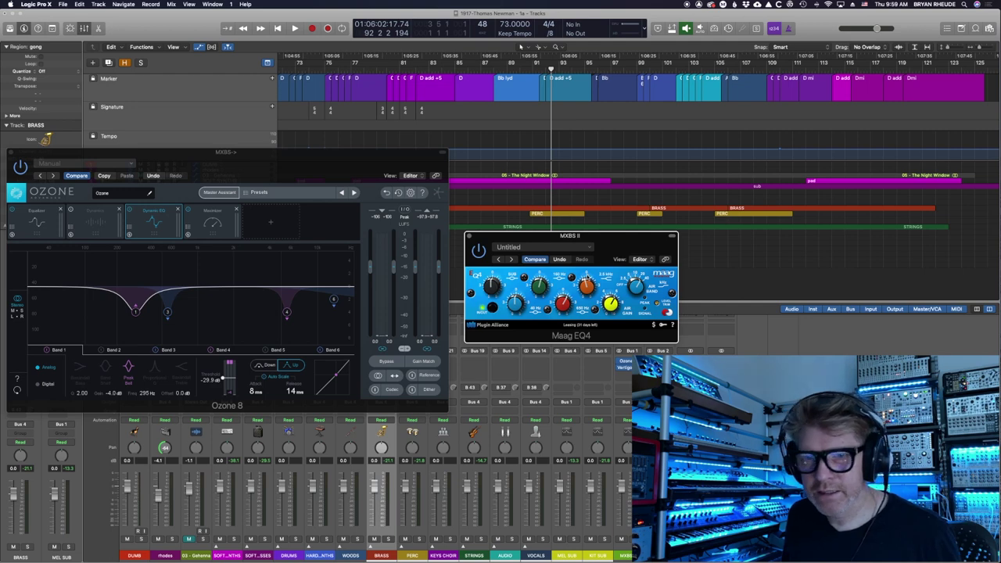
left_click(134, 313)
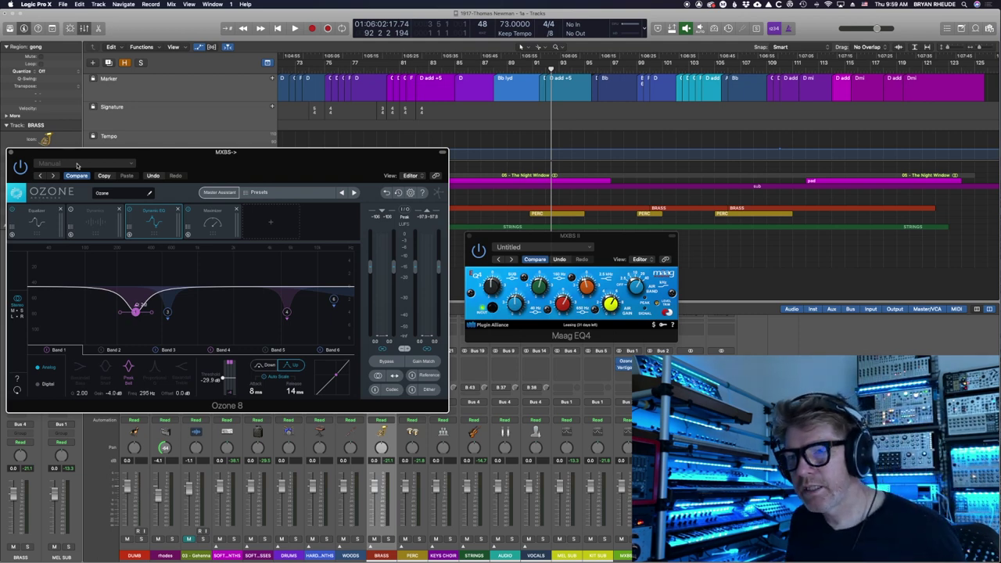
left_click(10, 152)
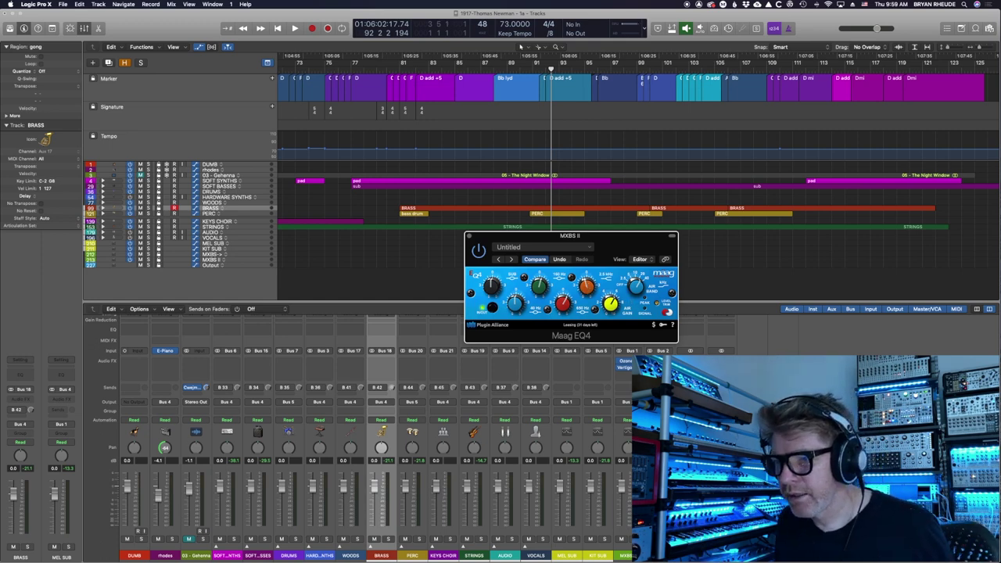
Step: Check the mix's loudness in FF Pro-L 2 on MXBS II by playing from about bar 94, and close it and Maag EQ4
left_click(657, 371)
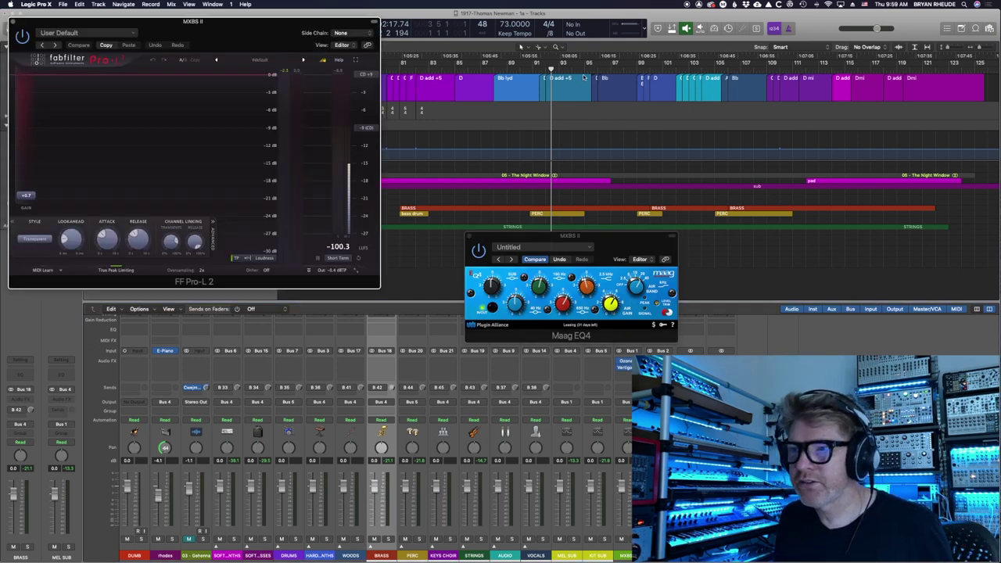
double_click(583, 70)
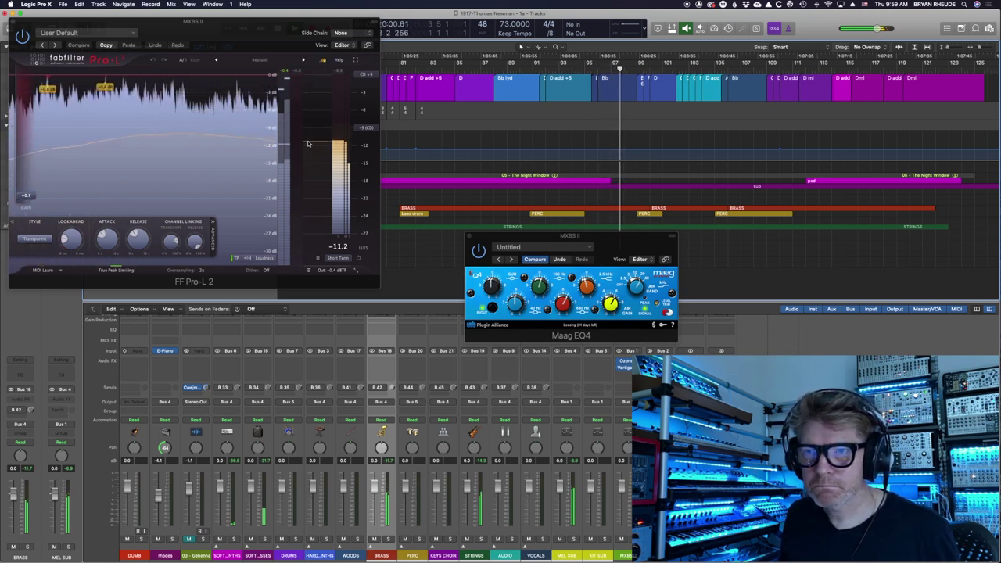
key("super+w")
key("space")
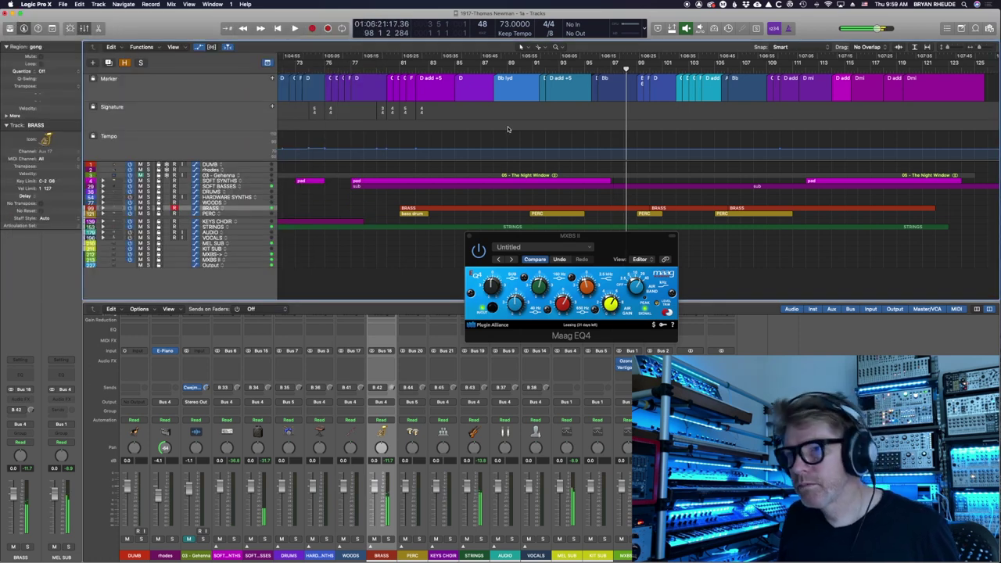
key("super+Left")
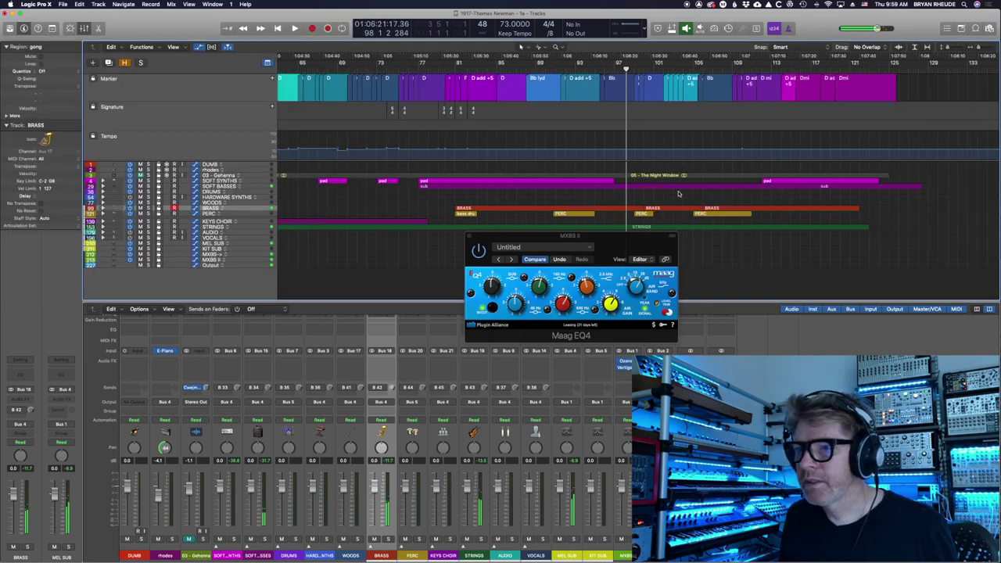
left_click(468, 238)
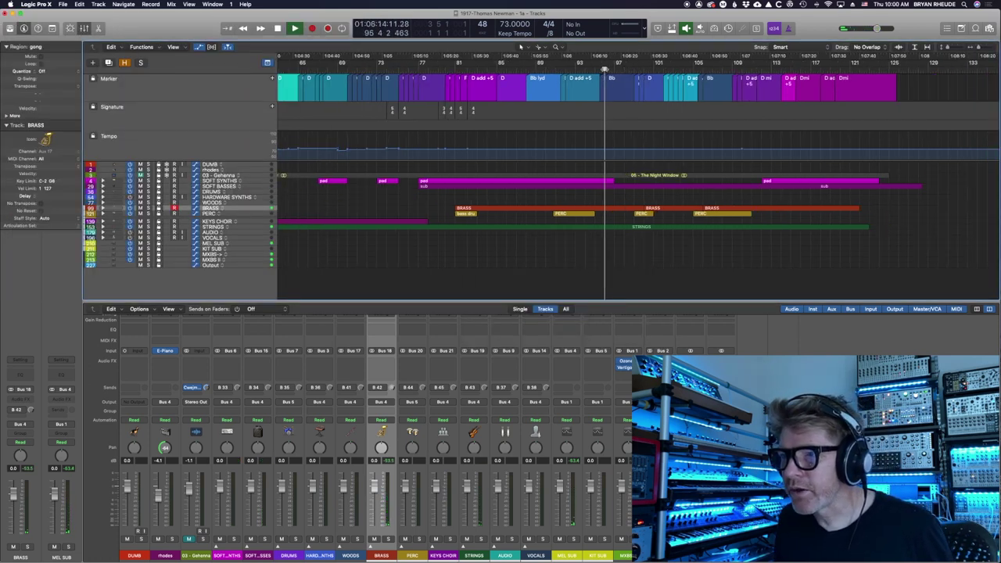
Step: Enlarge the arrangement around bars 89 to 117 during playback and expand the STRINGS stack to show its tracks
scroll(737, 280, "up", 3)
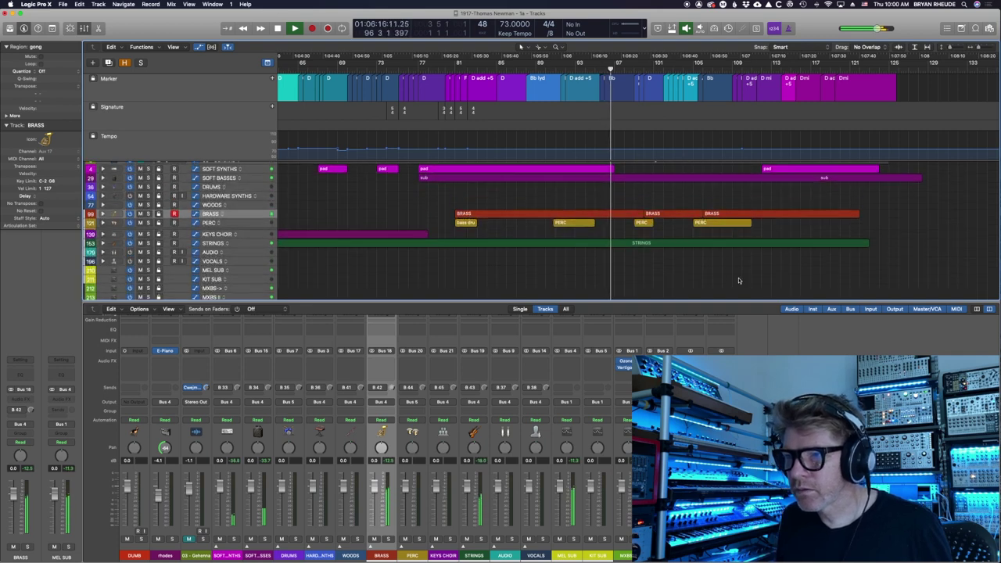
scroll(469, 264, "up", 1)
scroll(614, 259, "right", 2)
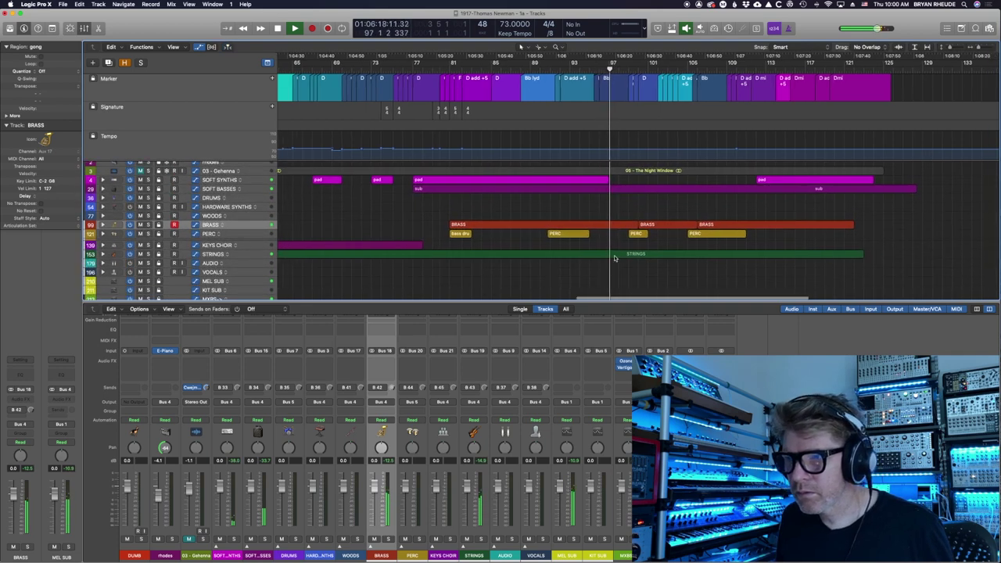
left_click_drag(785, 271, 502, 230)
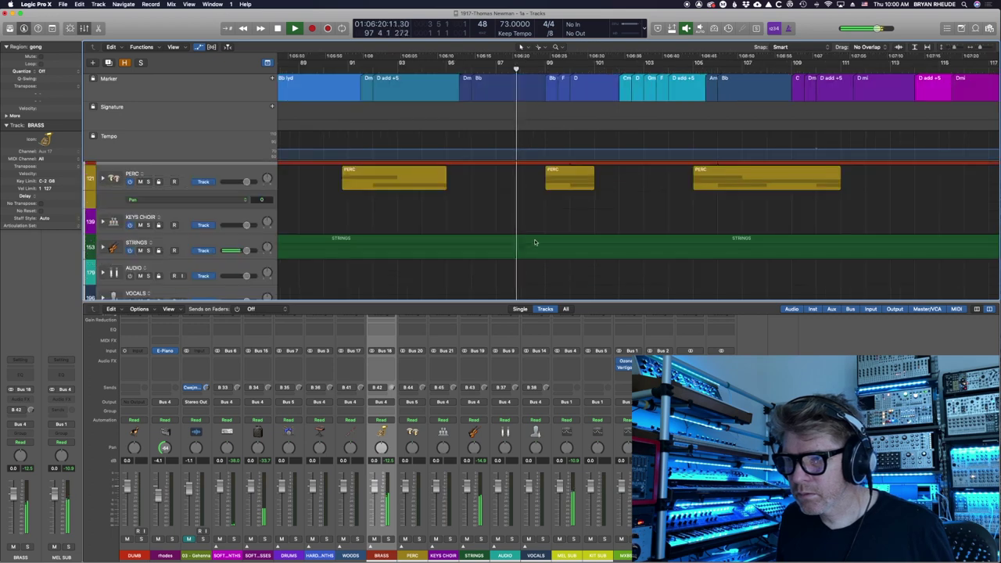
left_click(102, 249)
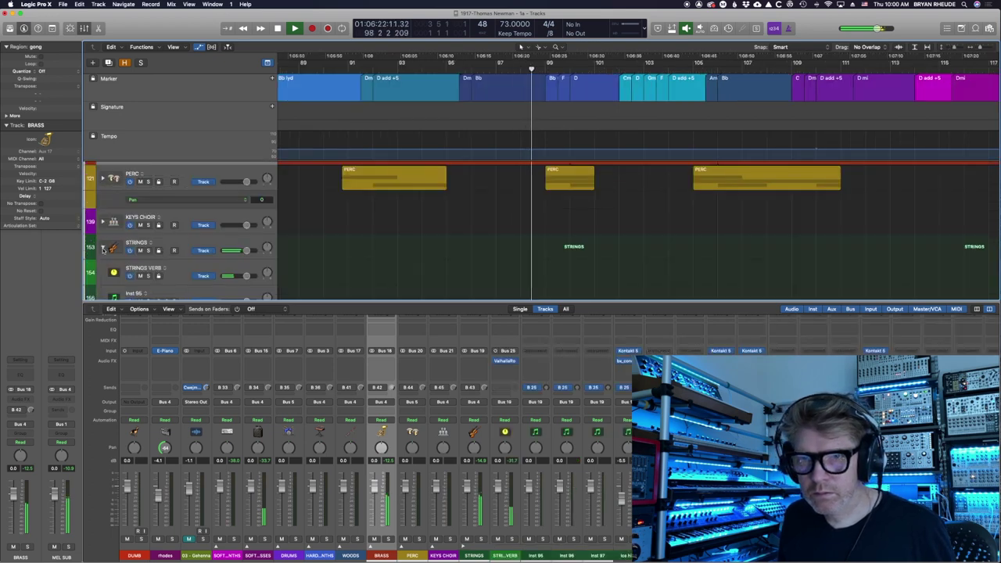
Step: Hide the mixer, audition the soloed 03 - Gehenna reference track, and stop playback and unsolo it
key("x")
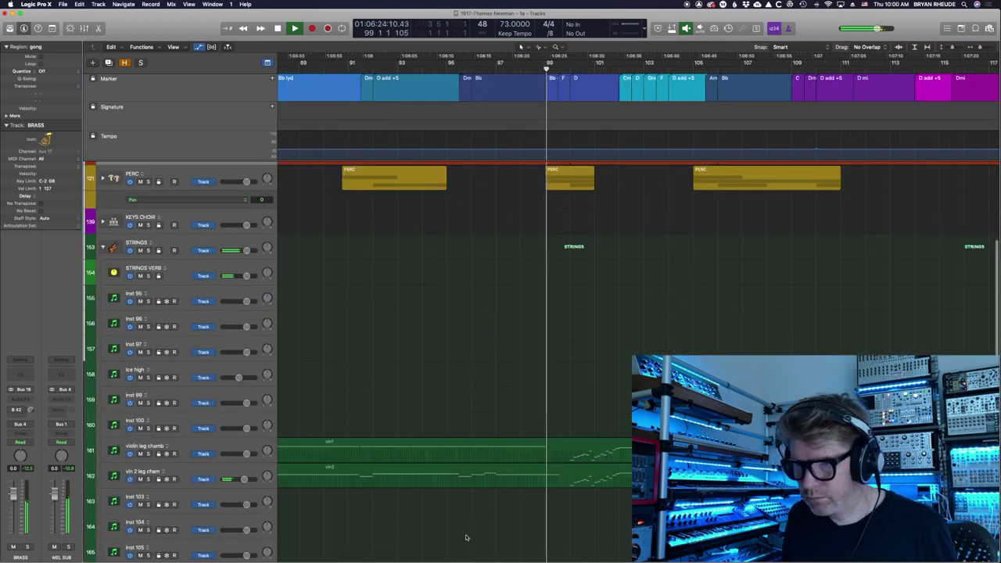
scroll(428, 301, "up", 5)
scroll(429, 302, "up", 4)
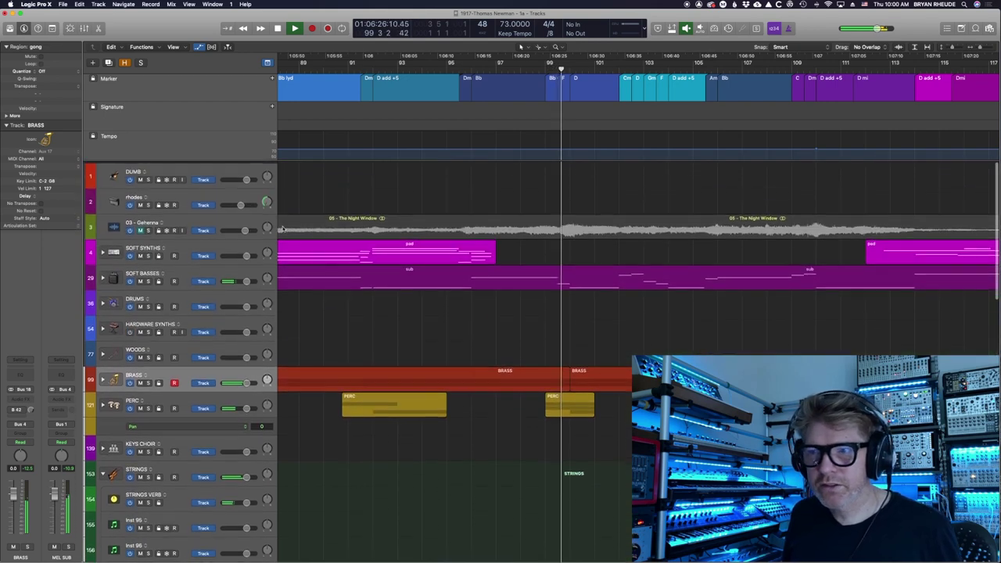
left_click(148, 229)
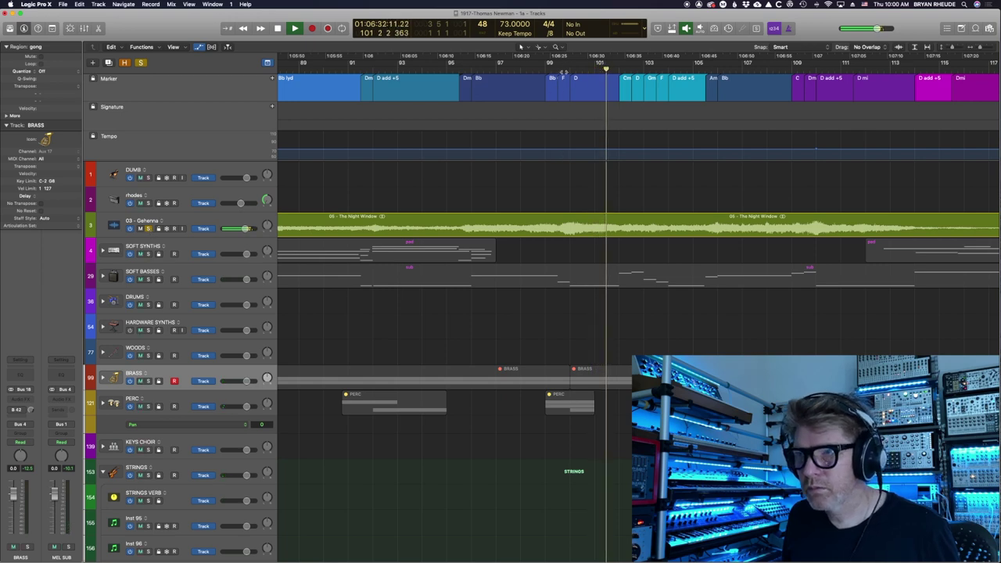
key("space")
left_click(148, 228)
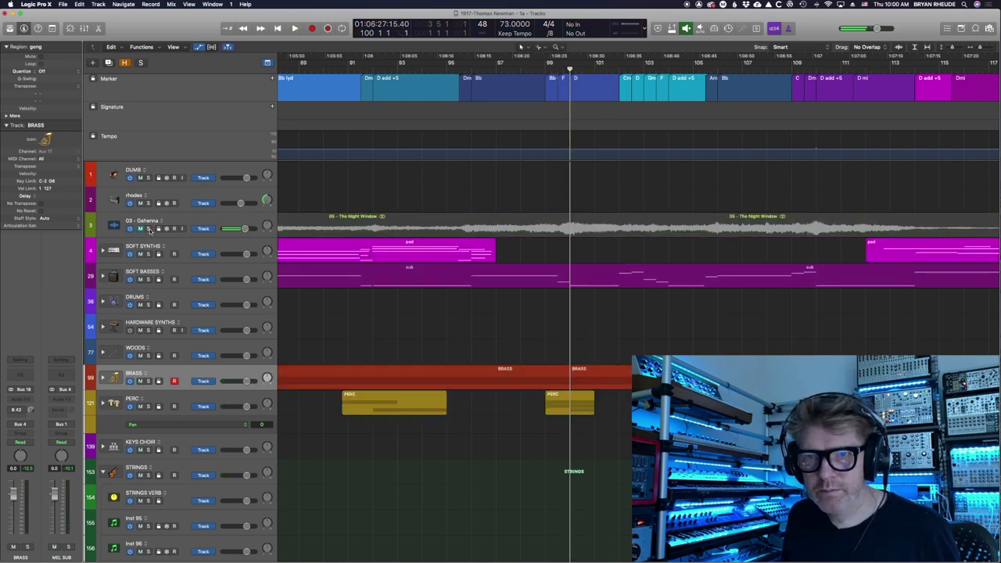
Step: Resume playback and compare the mockup with the original recording by repeatedly toggling solo on the 03 - Gehenna track
key("space")
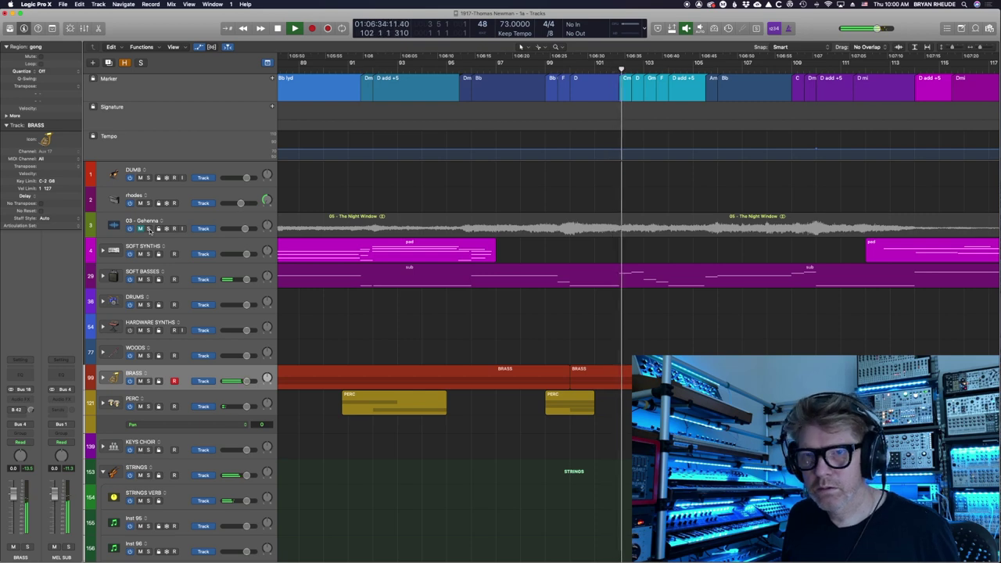
left_click(149, 228)
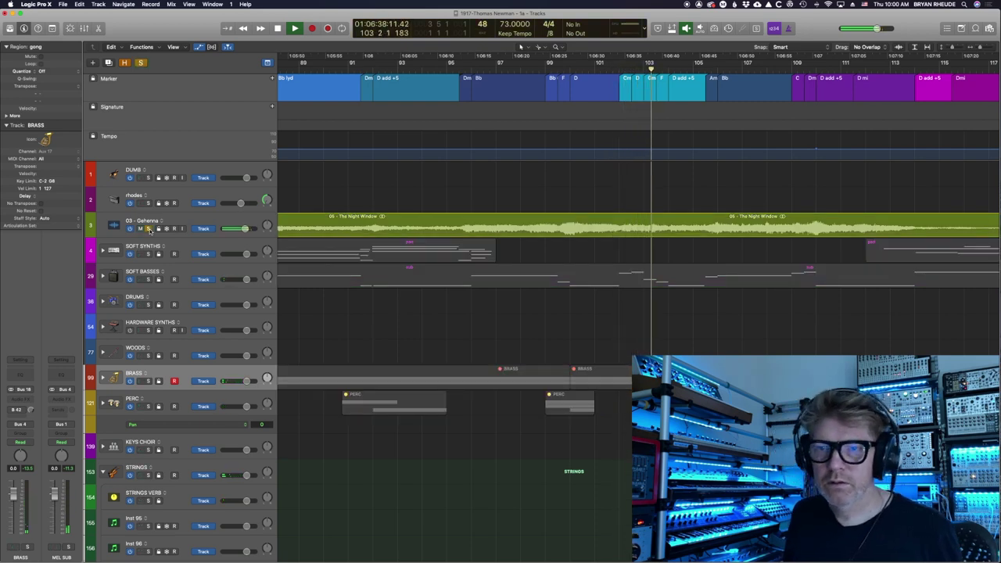
left_click(149, 228)
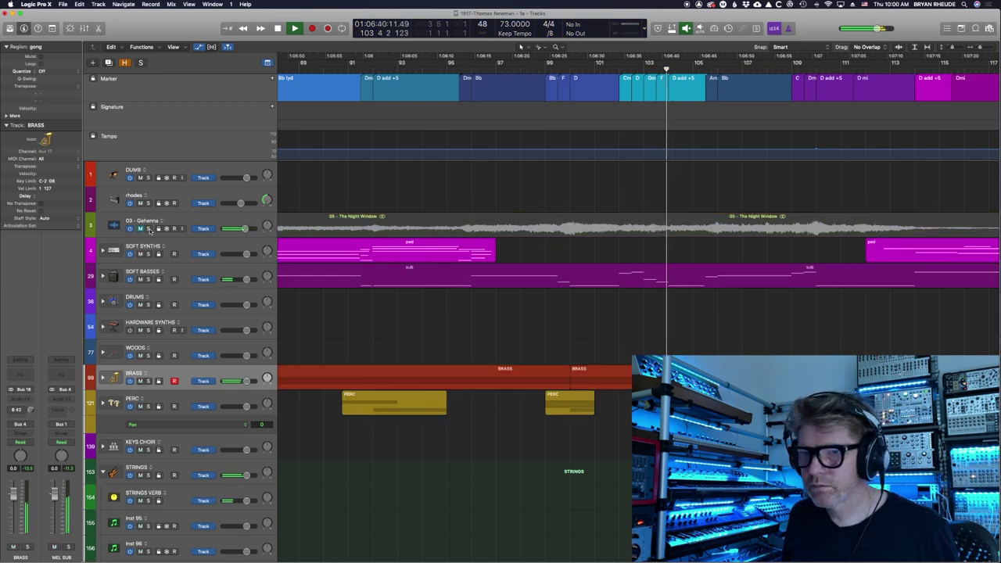
left_click(149, 228)
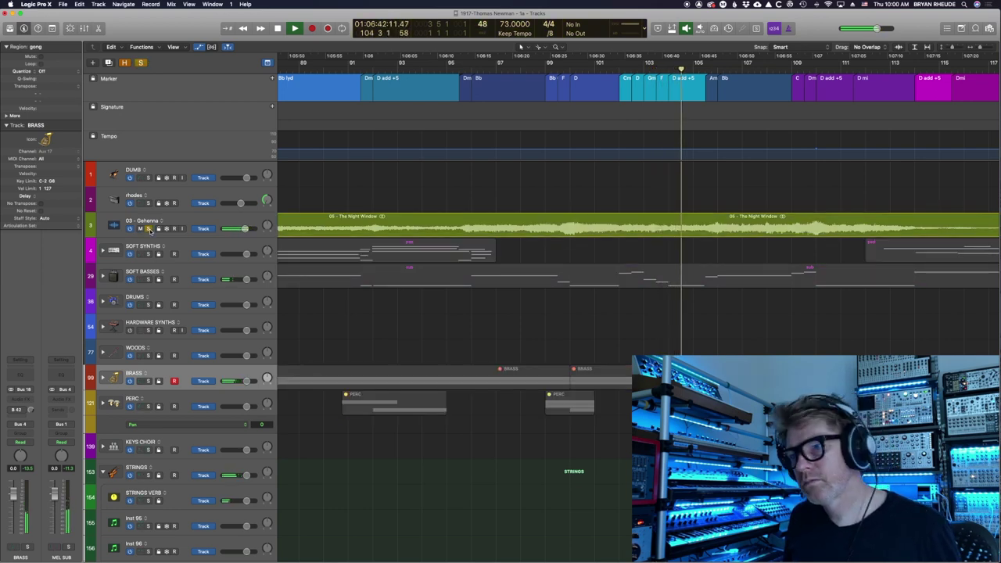
left_click(149, 228)
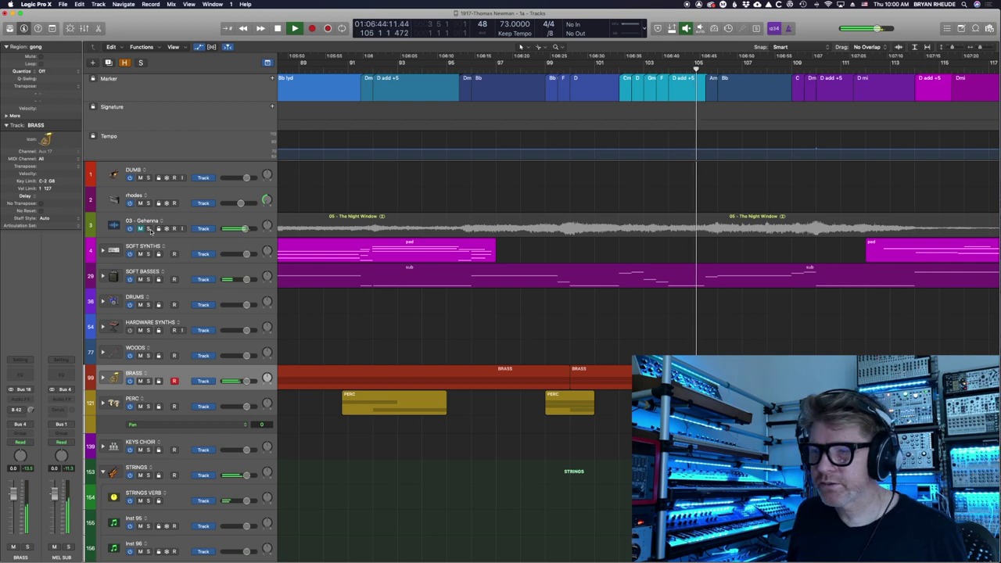
Step: Stop playback, fit the whole cue from about bar 57 to 121 in view, and collapse the STRINGS stack
left_click(625, 303, "ctrl+alt")
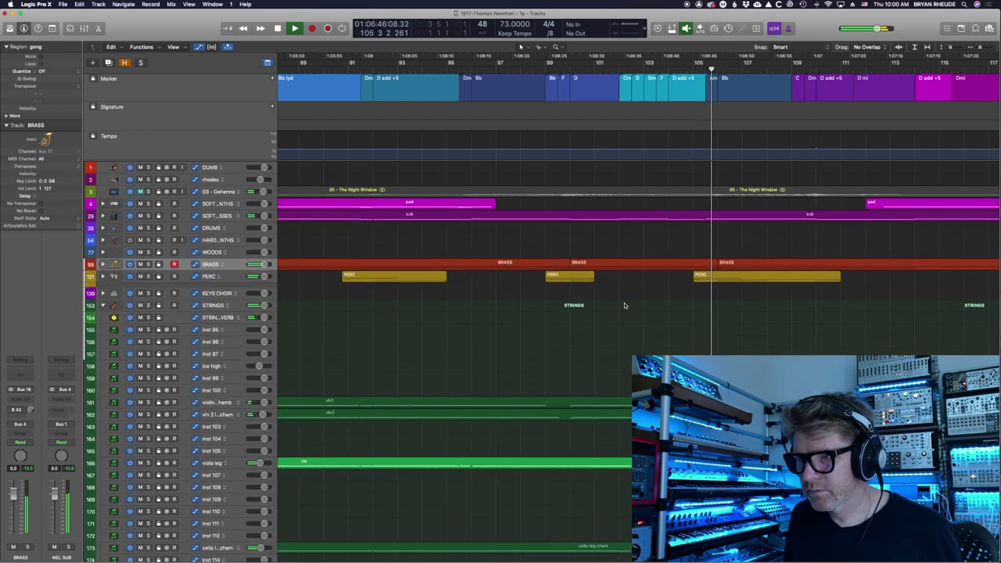
key("space")
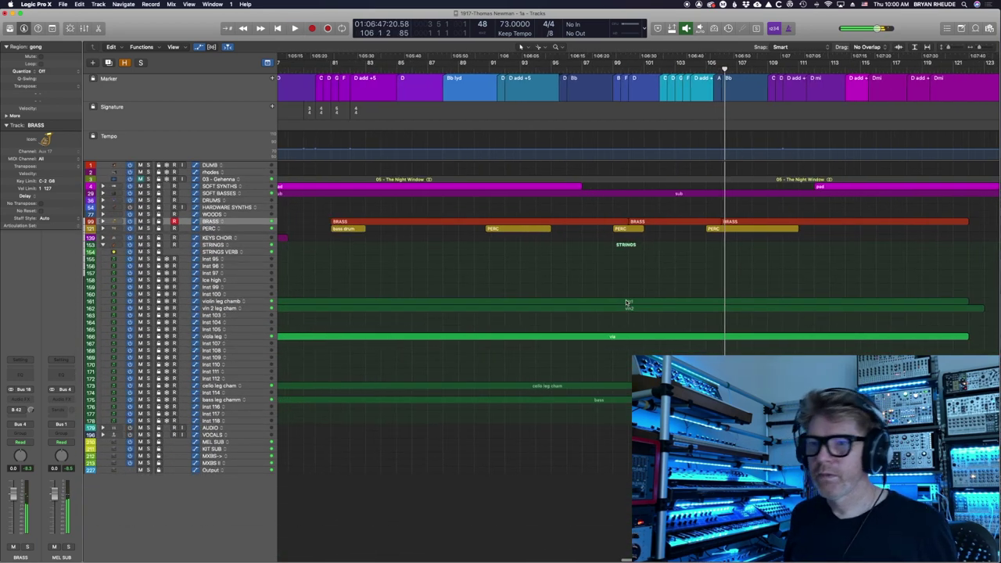
scroll(625, 302, "left", 5)
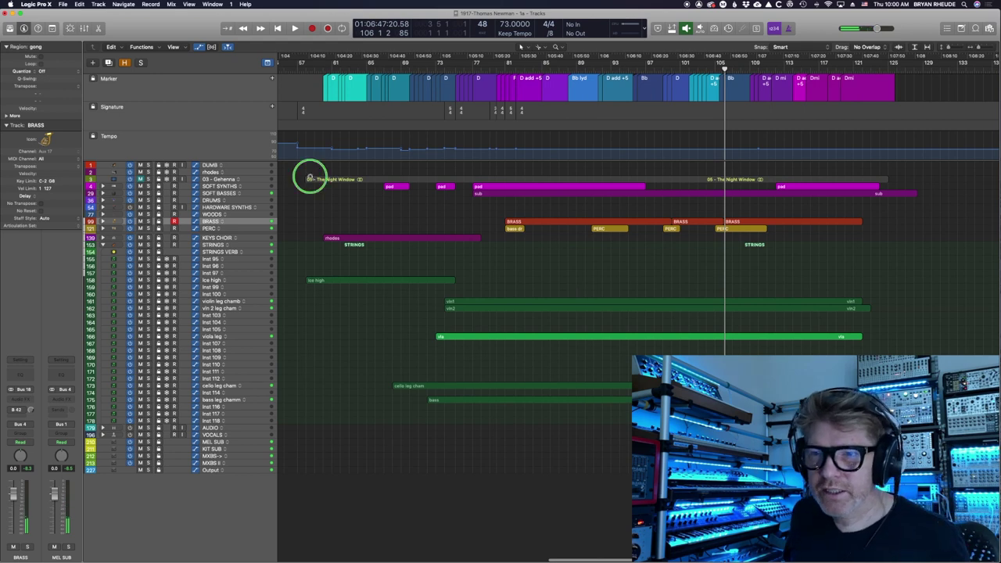
left_click_drag(292, 174, 959, 434)
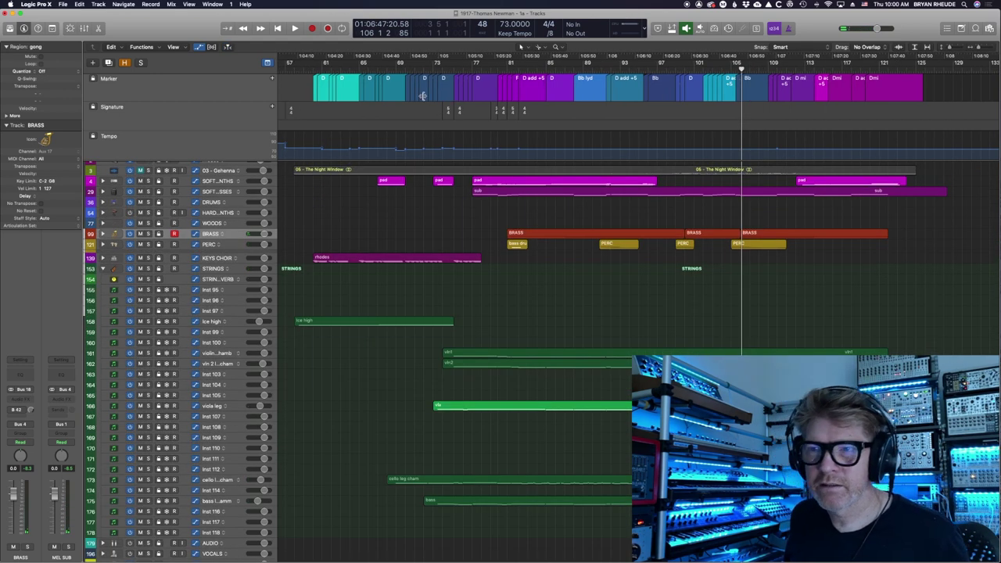
scroll(402, 97, "down", 5)
scroll(389, 93, "right", 1)
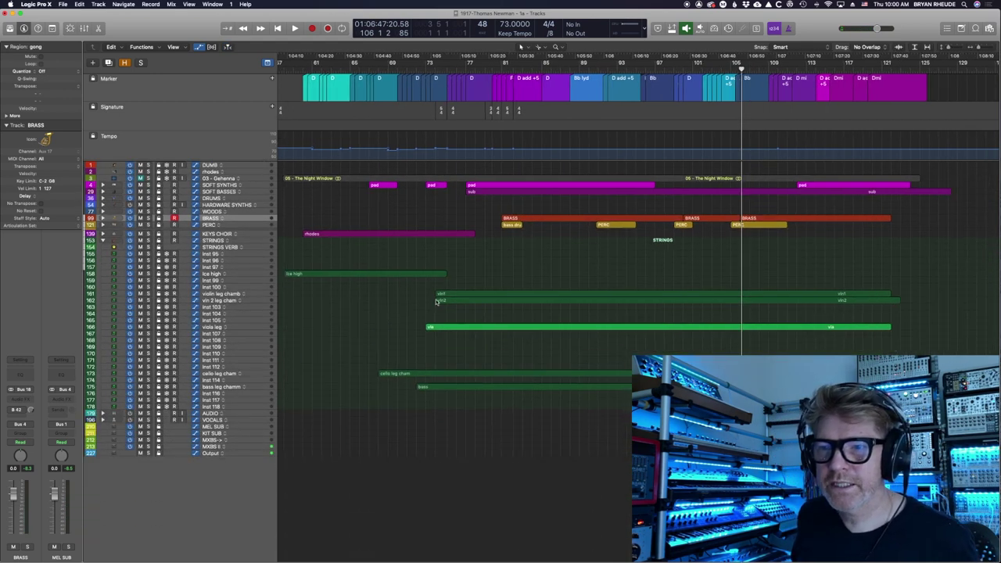
left_click(474, 275, "ctrl+alt")
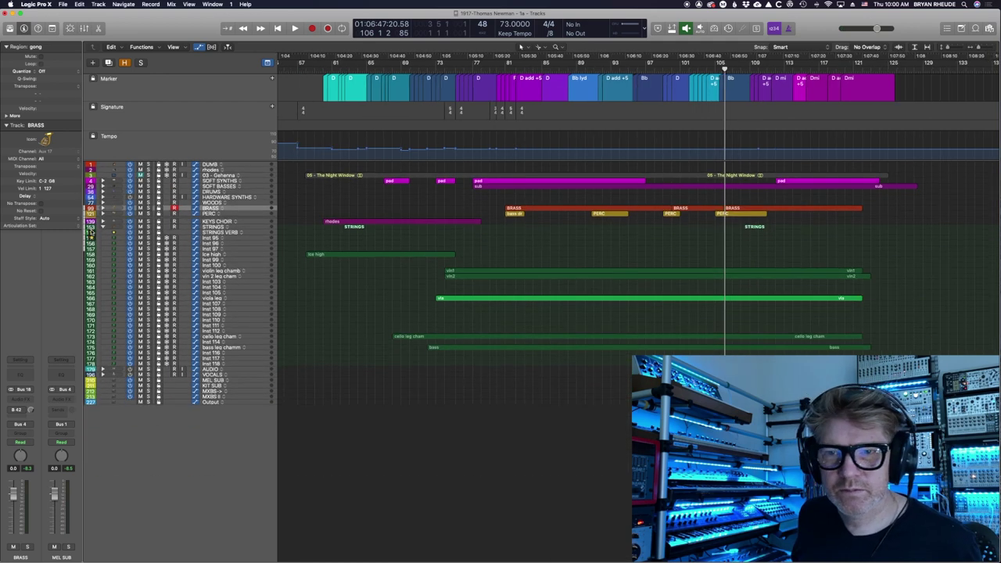
left_click(102, 226)
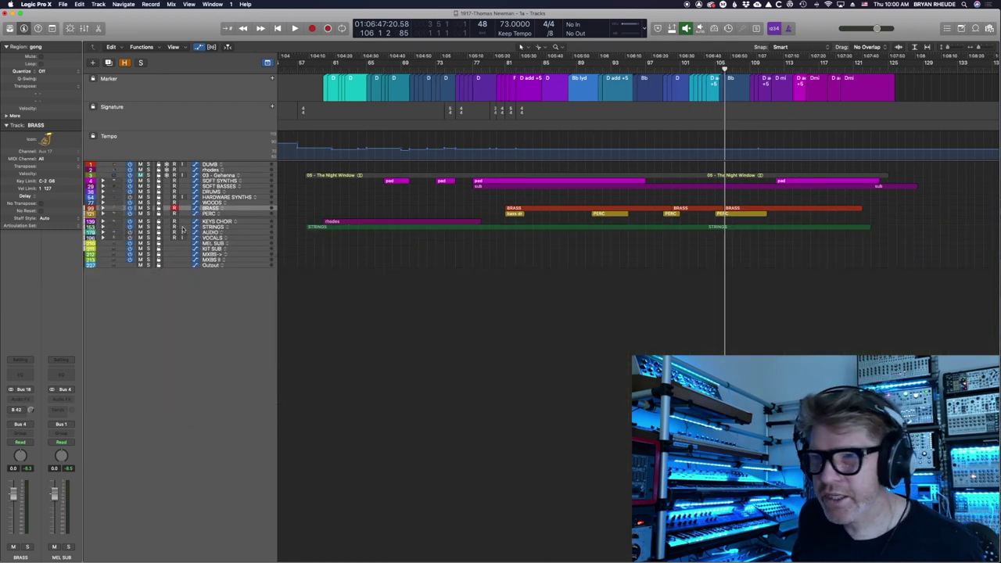
Step: Look over the earlier 03 - Gehenna section around bars 11 to 57, and return to the selected 05 - The Night Window region
key("super+Right")
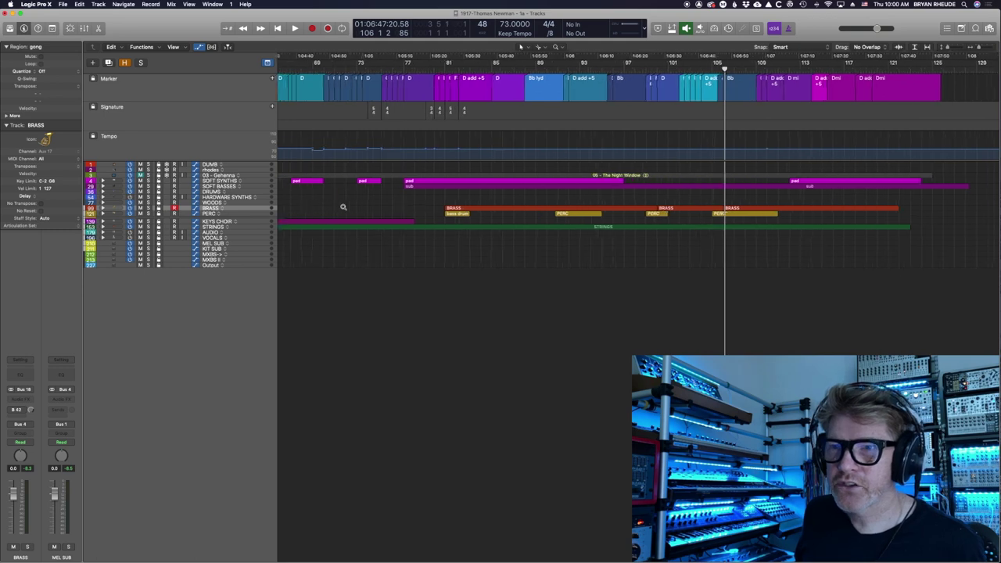
scroll(344, 208, "left", 4)
left_click(373, 175)
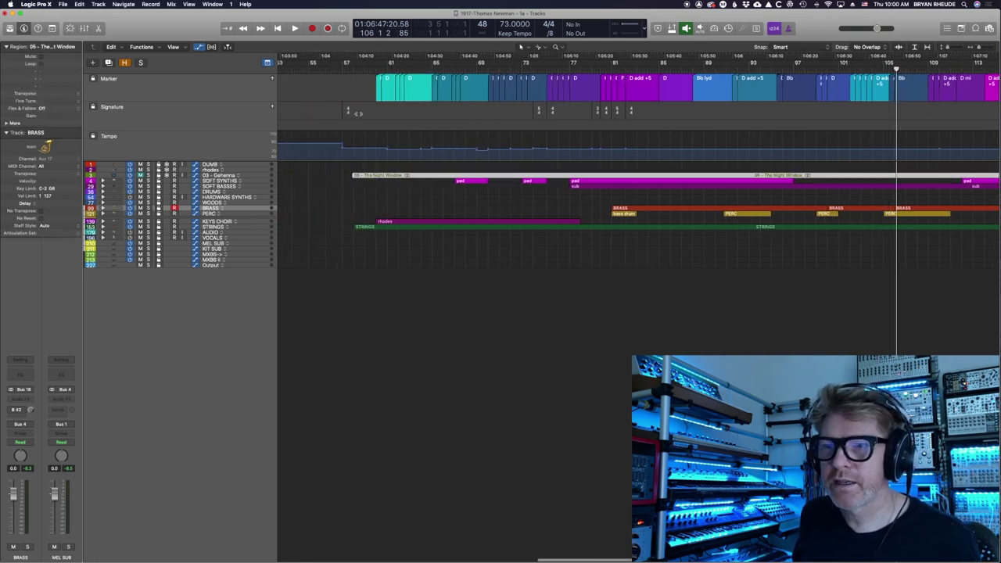
scroll(378, 195, "down", 8)
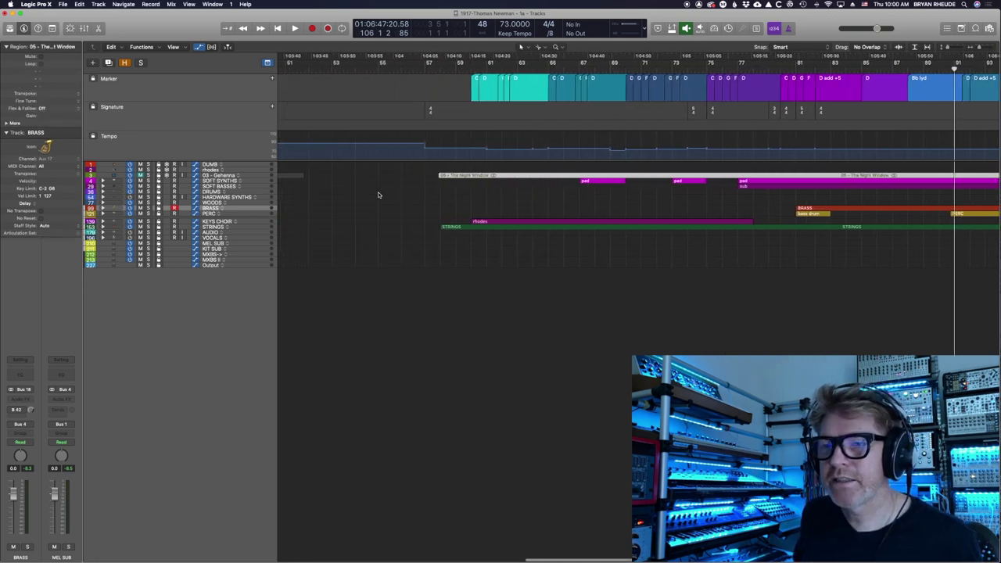
left_click_drag(553, 275, 364, 118)
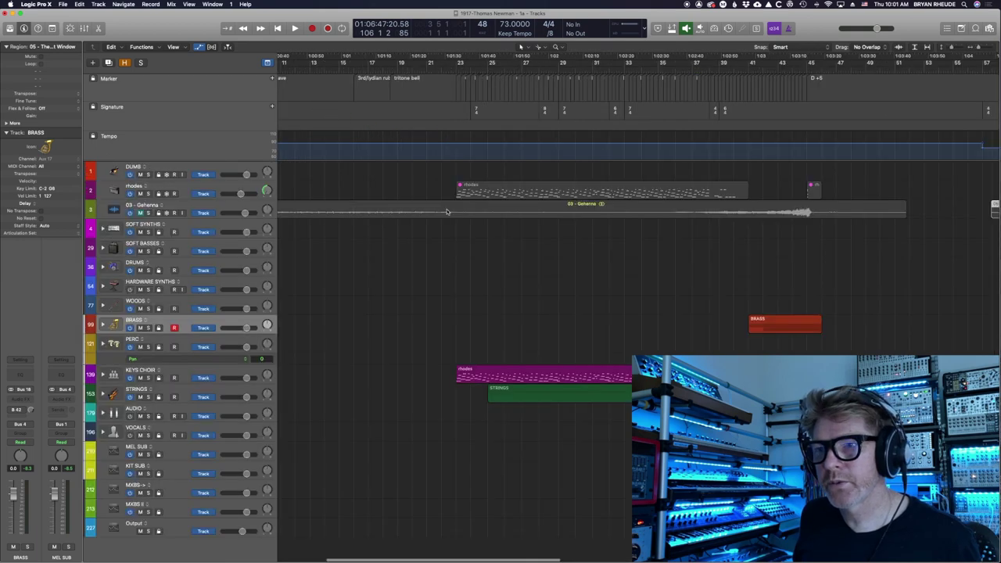
scroll(471, 241, "down", 8)
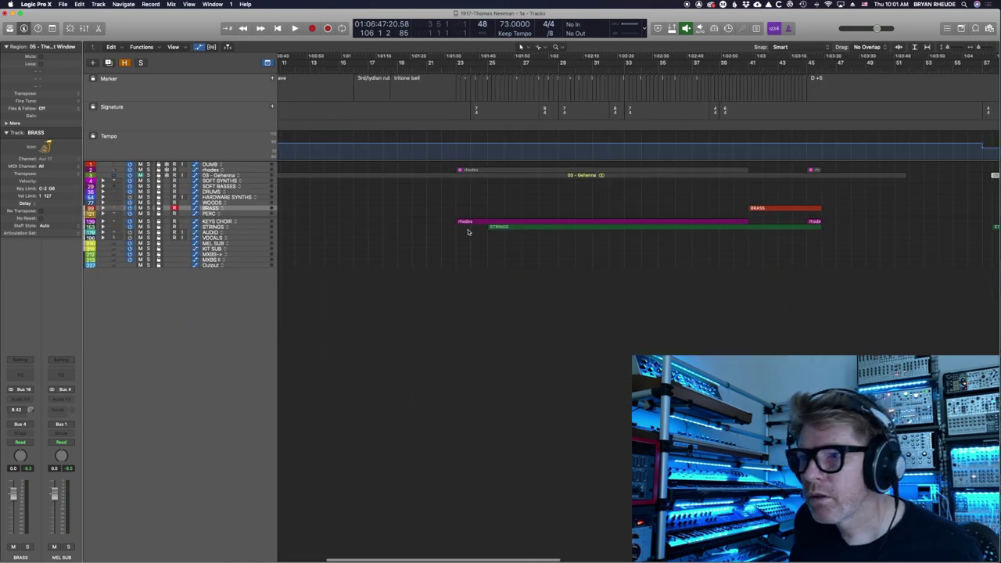
left_click(469, 230, "ctrl+alt")
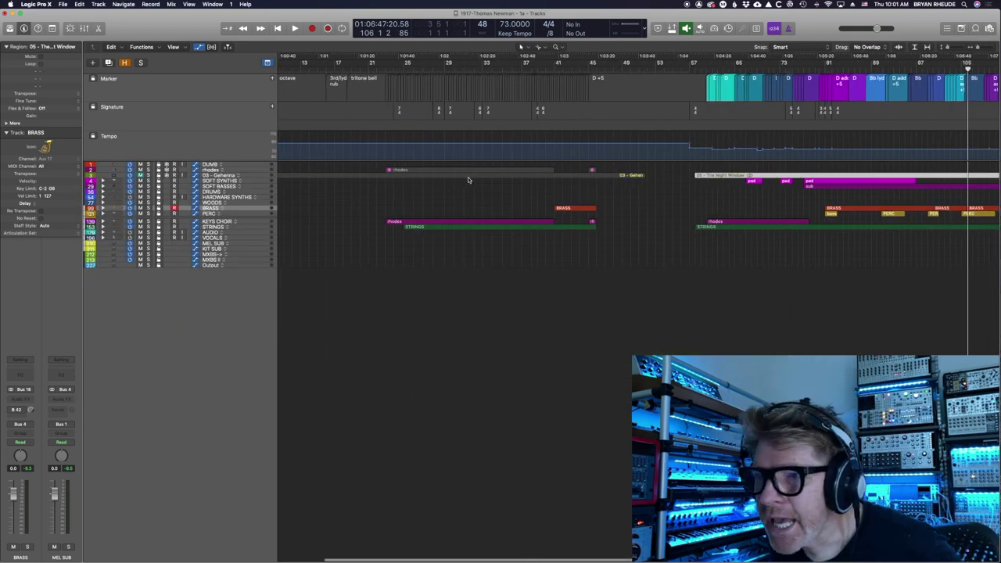
scroll(401, 188, "left", 2)
scroll(669, 202, "right", 10)
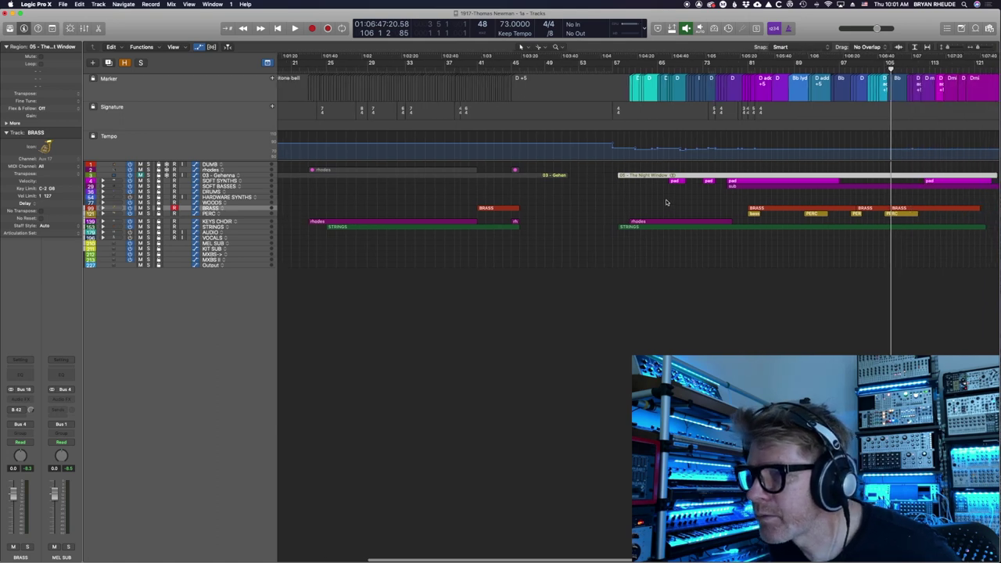
left_click_drag(592, 167, 987, 244)
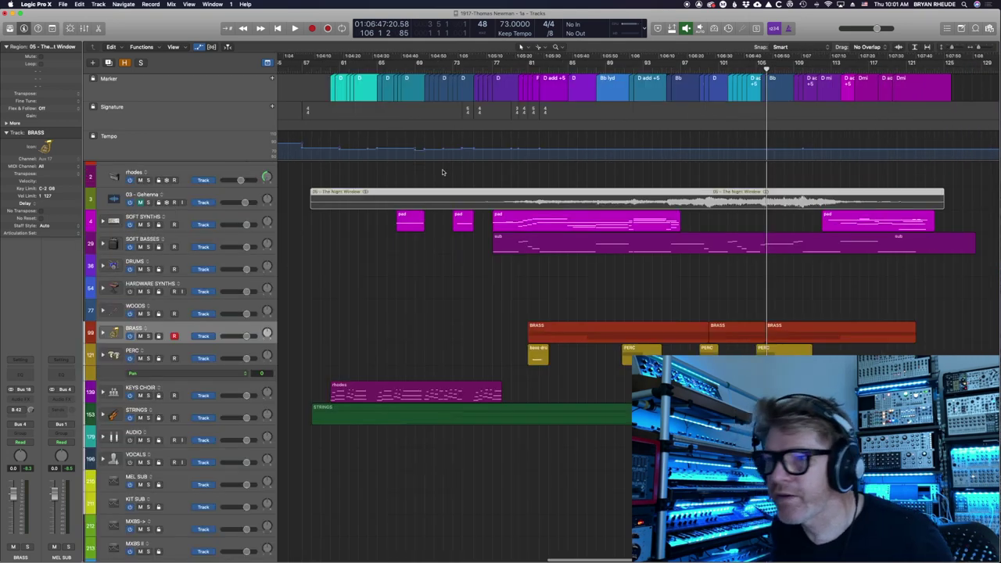
Step: Start playback from about bar 58, at the beginning of the 05 - The Night Window region
left_click(310, 238)
left_click(345, 198)
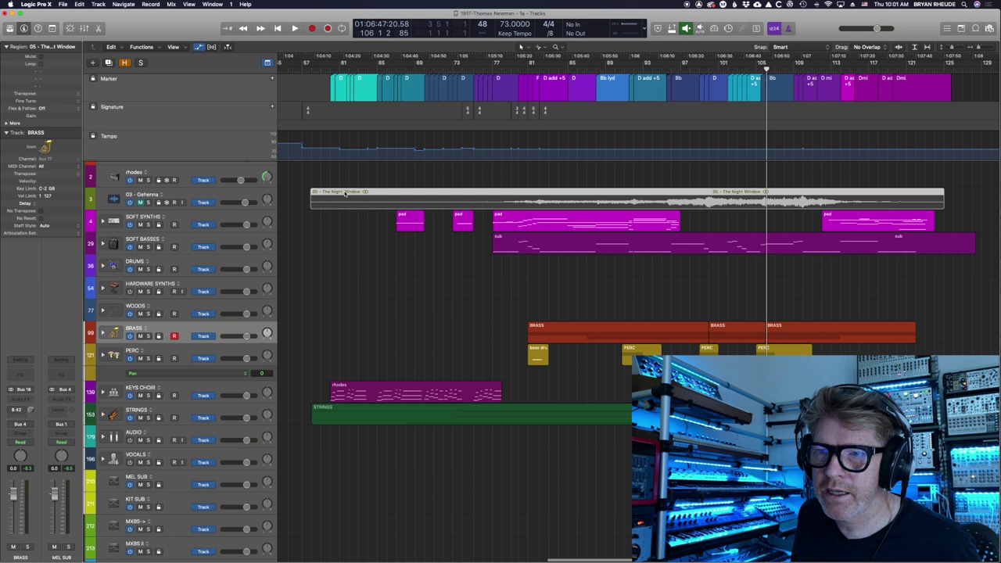
left_click(303, 67)
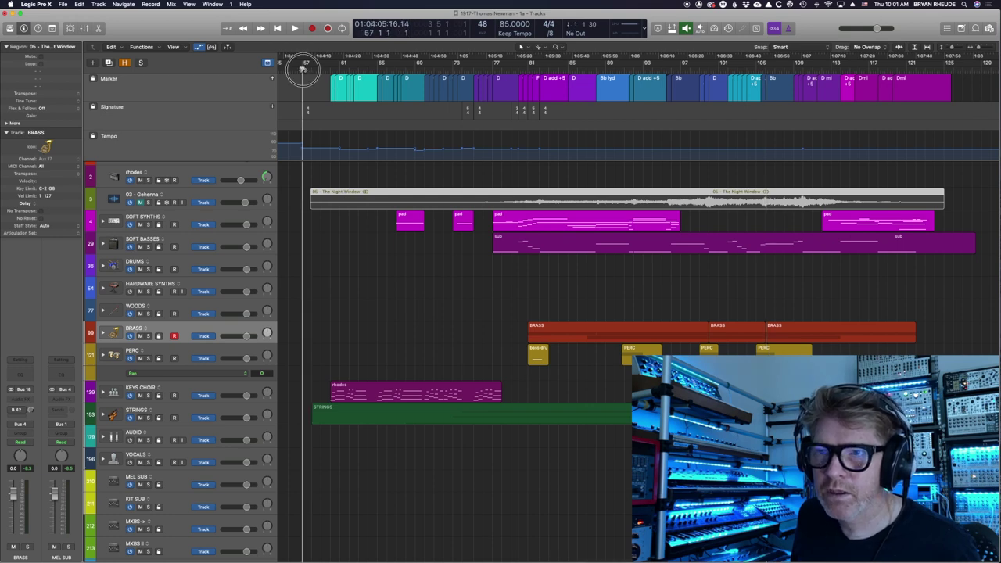
left_click_drag(304, 69, 310, 68)
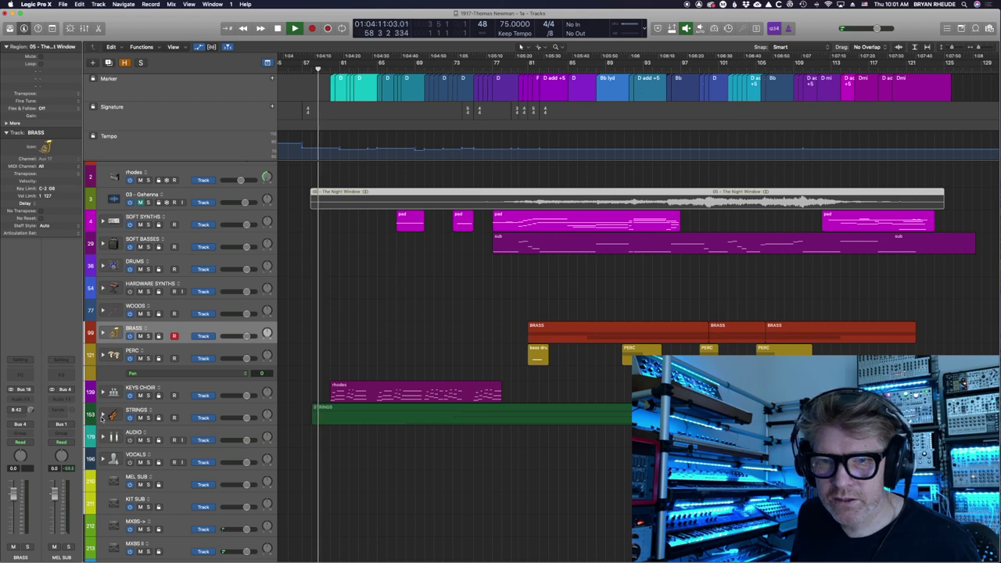
Step: Expand the STRINGS stack during playback and shrink the track heights to show the string regions alongside the other stacks
left_click(102, 415)
scroll(442, 485, "down", 1)
scroll(440, 482, "down", 5)
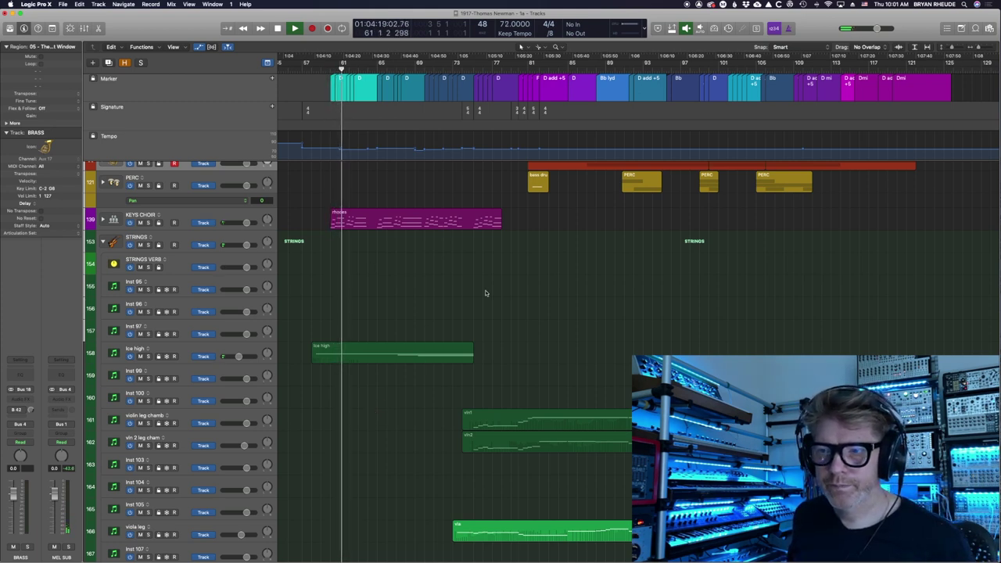
scroll(591, 324, "down", 2)
scroll(591, 323, "down", 1)
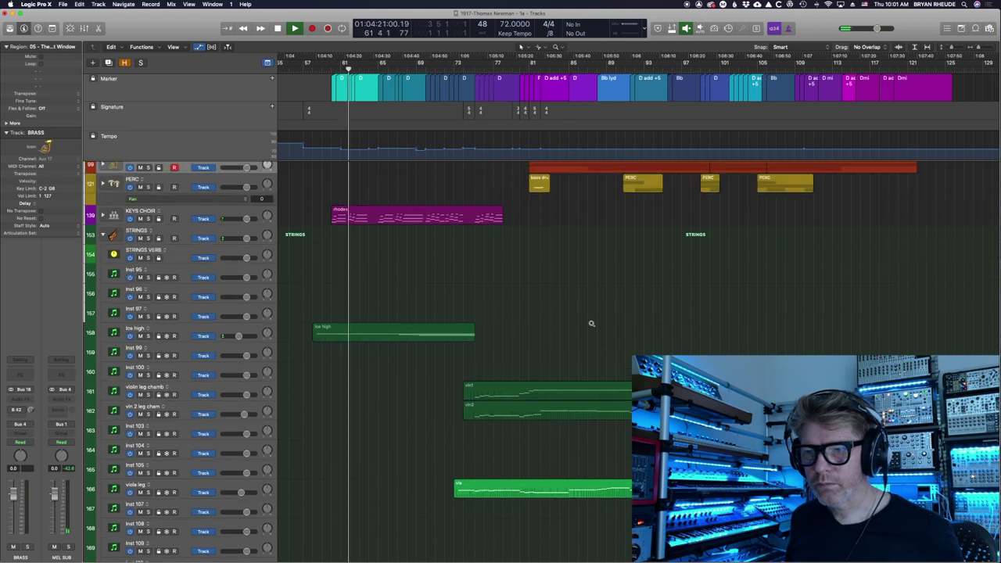
left_click(591, 323, "ctrl+alt")
left_click(591, 324, "ctrl+alt")
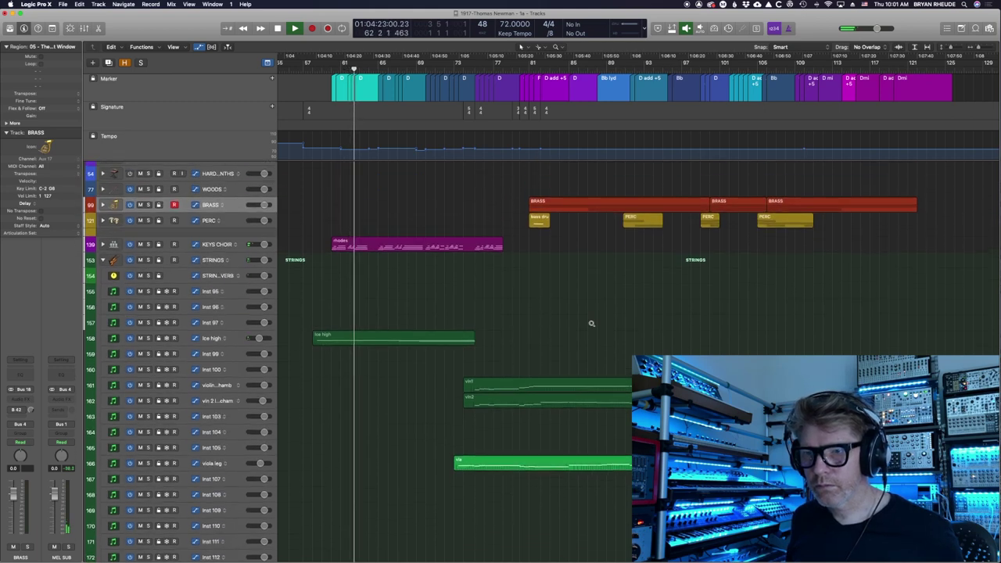
left_click(591, 326, "ctrl+alt")
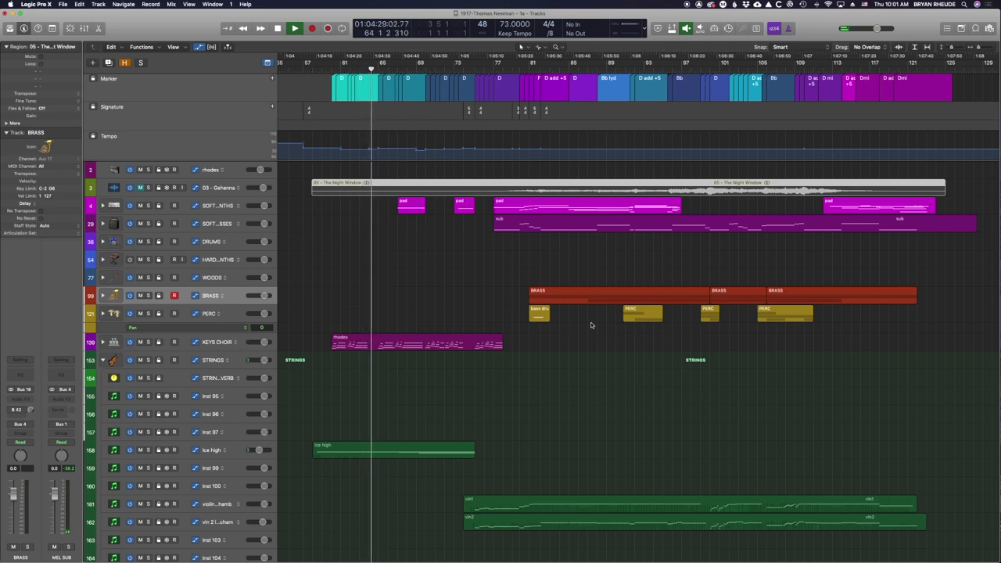
Step: Examine the notes of the KEYS CHOIR rhodes region and the first SOFT SYNTHS pad region in the Piano Roll, and close it
left_click(434, 343)
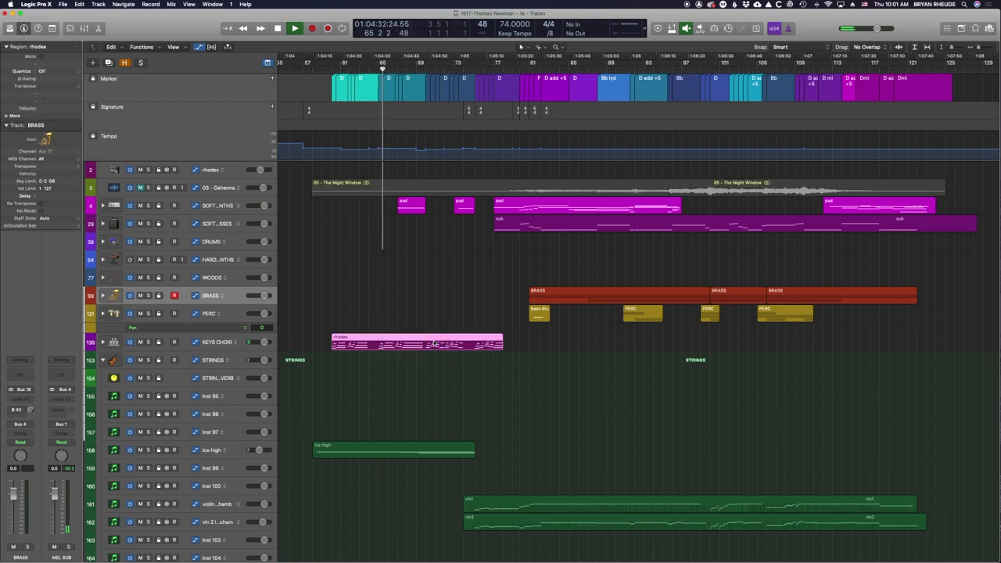
double_click(435, 342)
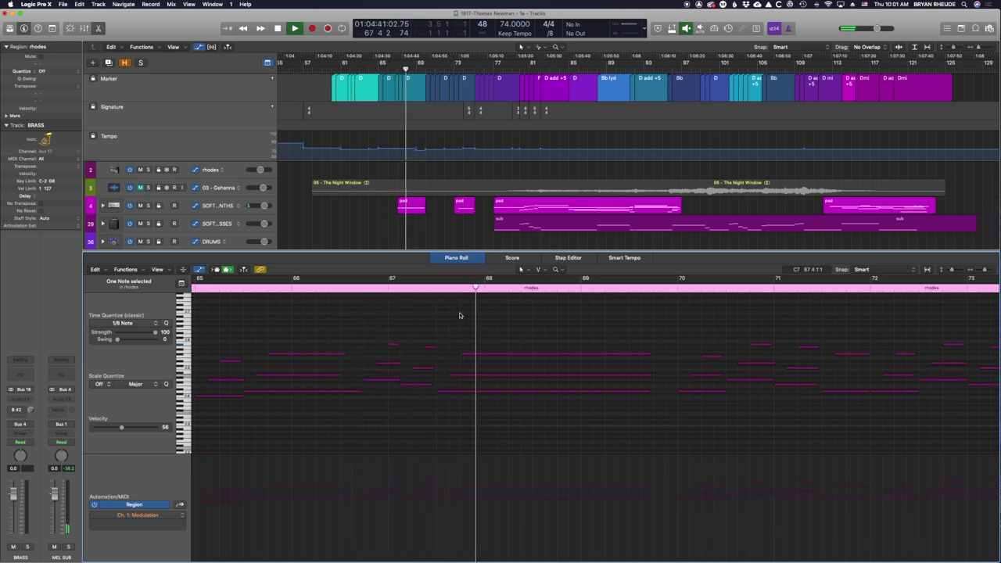
left_click(419, 205)
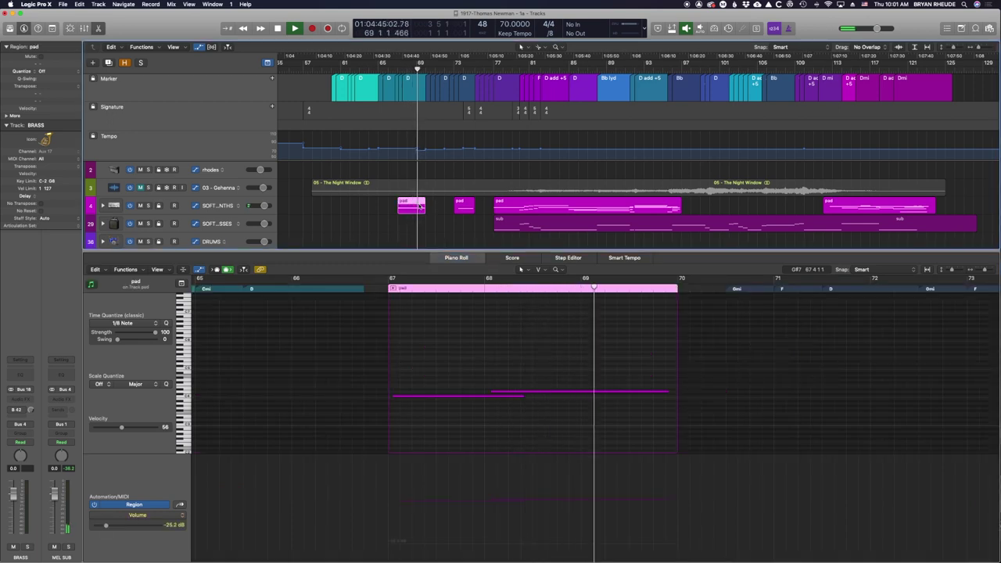
key("p")
scroll(556, 478, "down", 5)
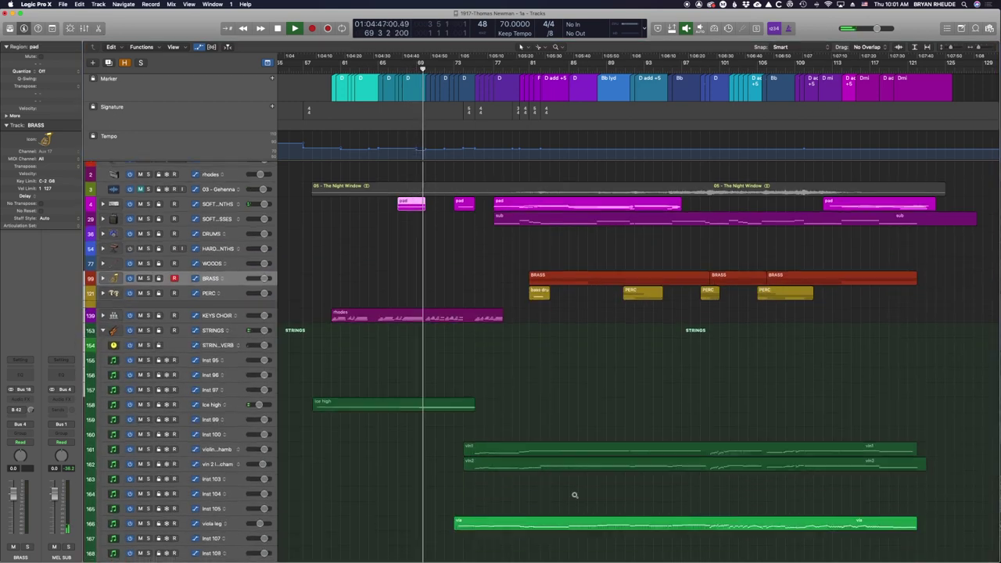
Step: Fit all tracks in view, select the cue's regions together, and show their notes in an enlarged Piano Roll
scroll(521, 516, "down", 3)
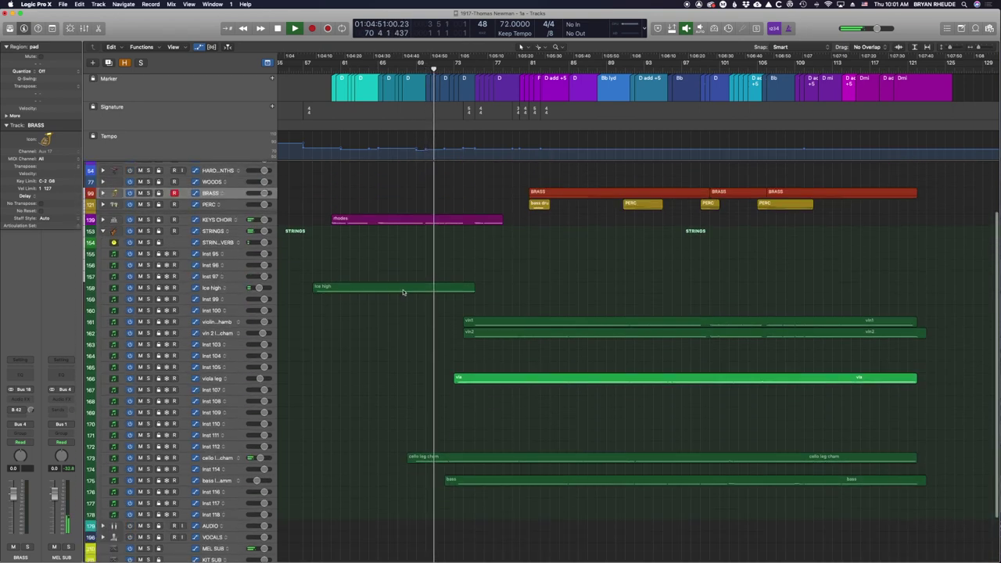
key("z")
left_click_drag(349, 180, 946, 375)
key("p")
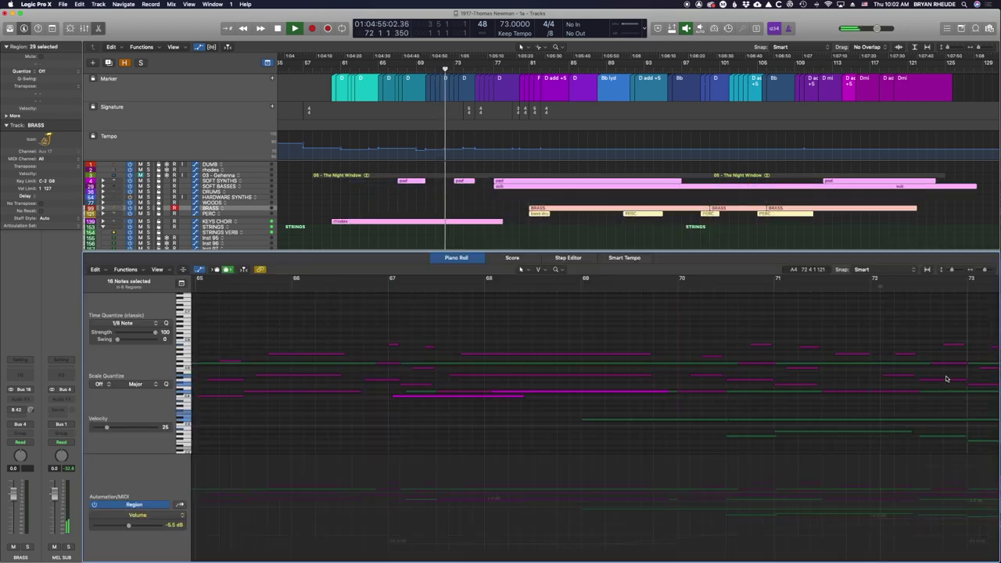
left_click_drag(668, 248, 665, 160)
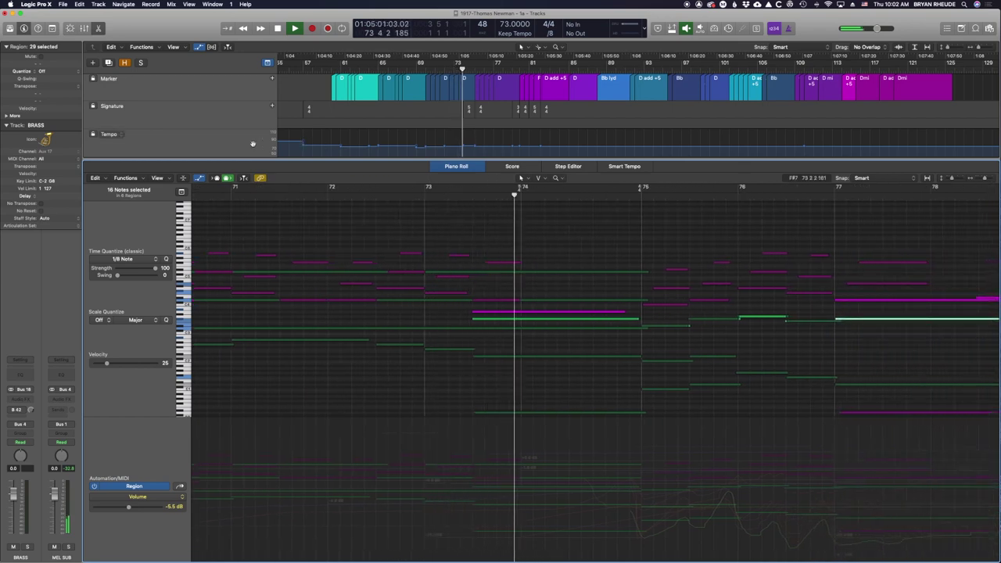
Step: Shrink and close the Piano Roll, reselect the cue's MIDI regions from about bar 73 onward, and reopen their notes in it
left_click_drag(268, 169, 270, 208)
left_click(299, 162)
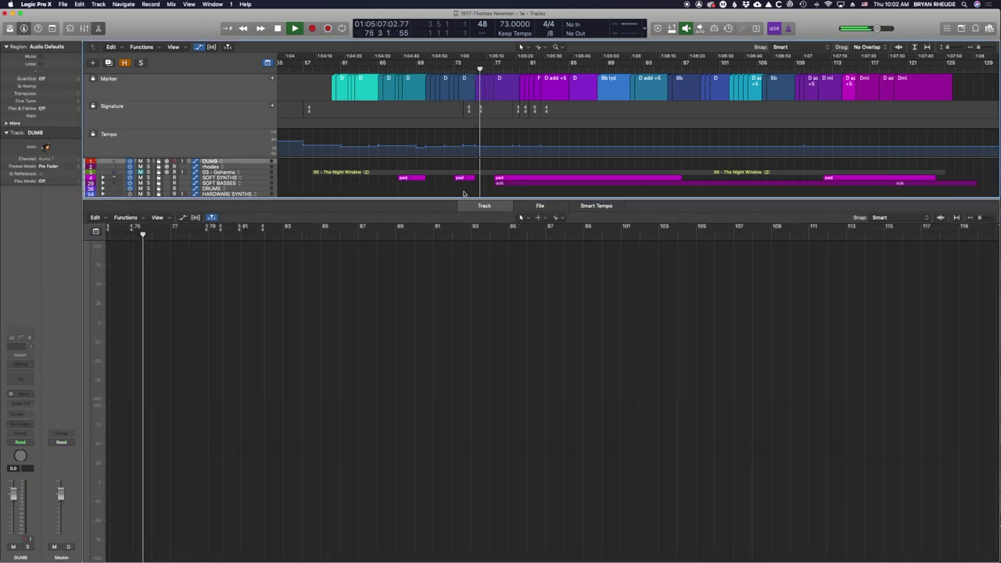
key("p")
key("p")
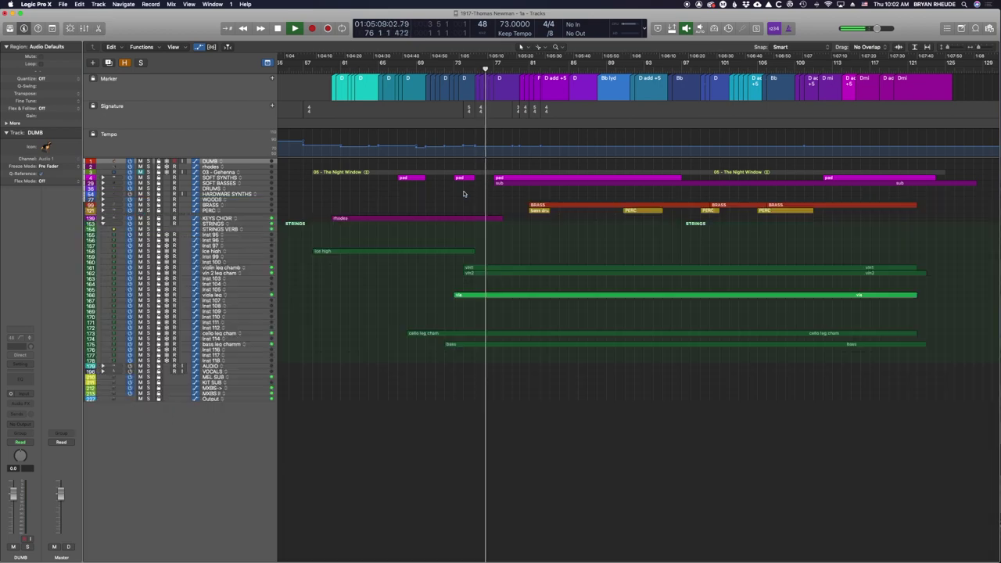
left_click_drag(444, 179, 979, 378)
key("p")
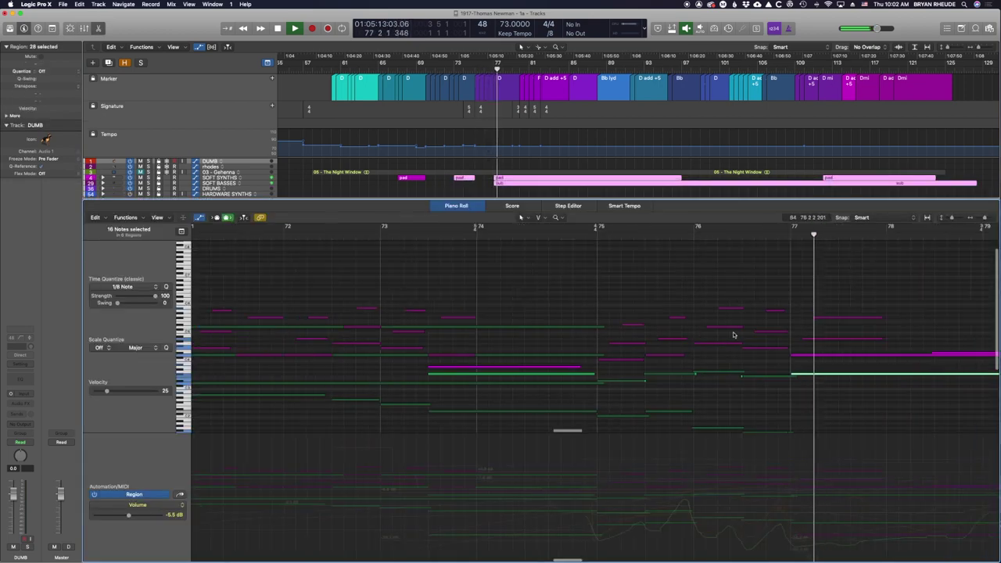
Step: Examine the combined notes around bars 75 to 85, including the lower register, and enlarge the Piano Roll
key("super+Left")
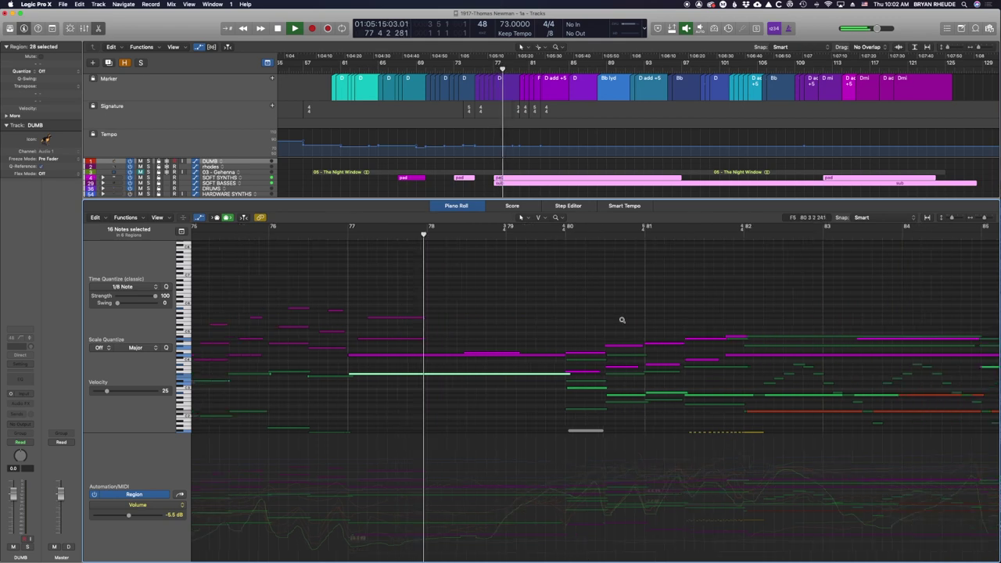
scroll(622, 322, "down", 2)
scroll(622, 322, "down", 5)
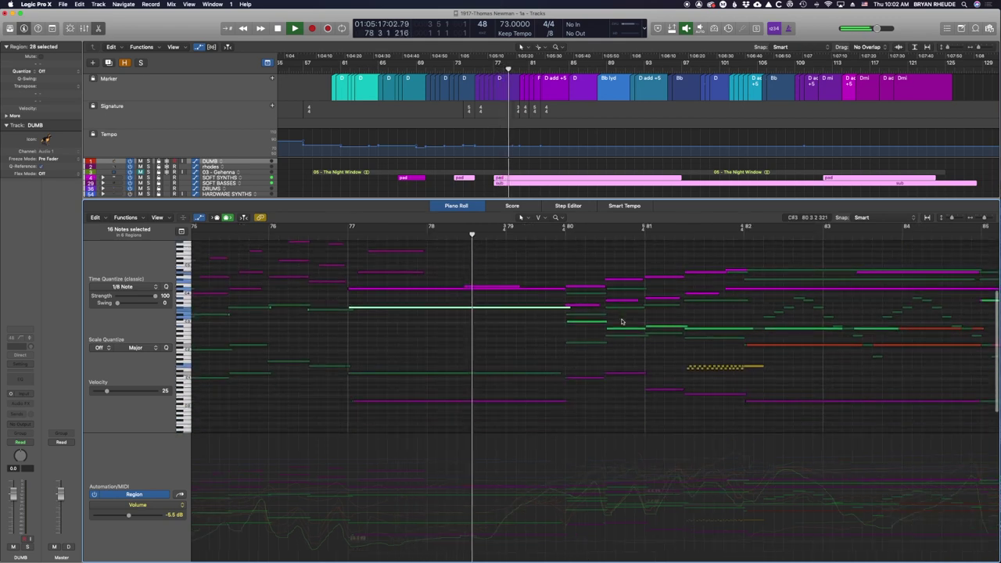
scroll(621, 321, "down", 1)
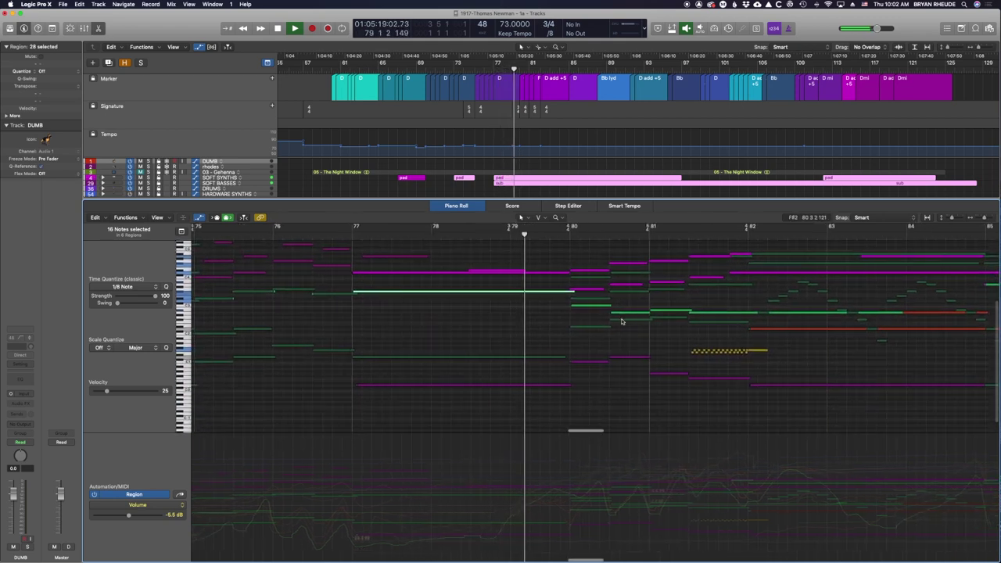
scroll(622, 321, "right", 2)
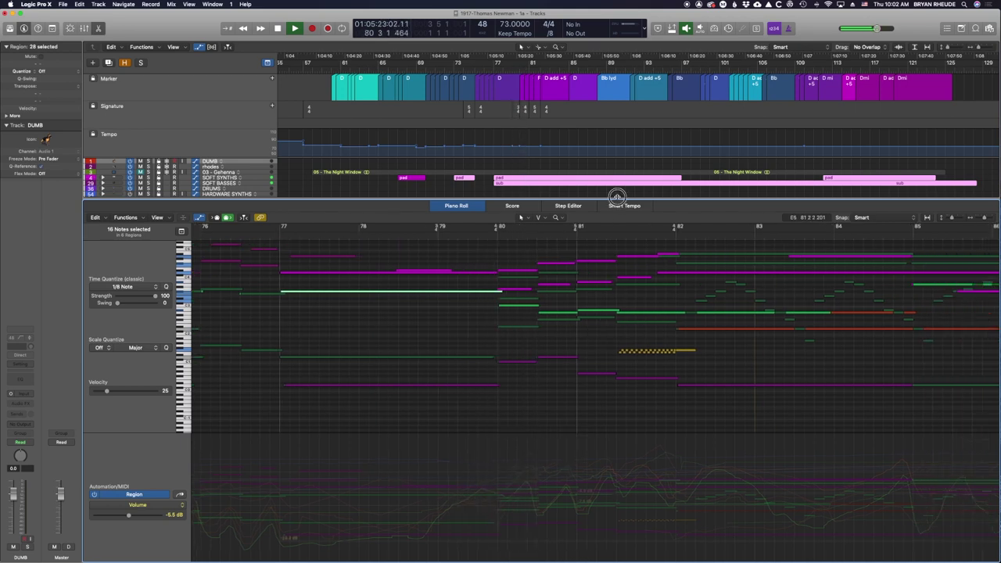
left_click_drag(618, 196, 617, 162)
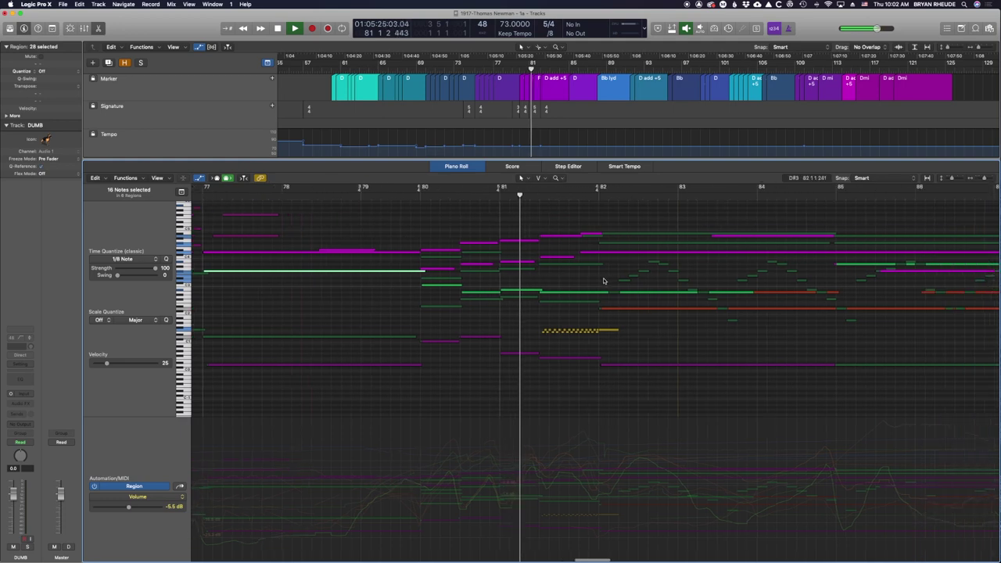
Step: Follow the combined notes of all selected regions during playback, from about bar 81 to the cue's end near bar 123
scroll(603, 281, "right", 2)
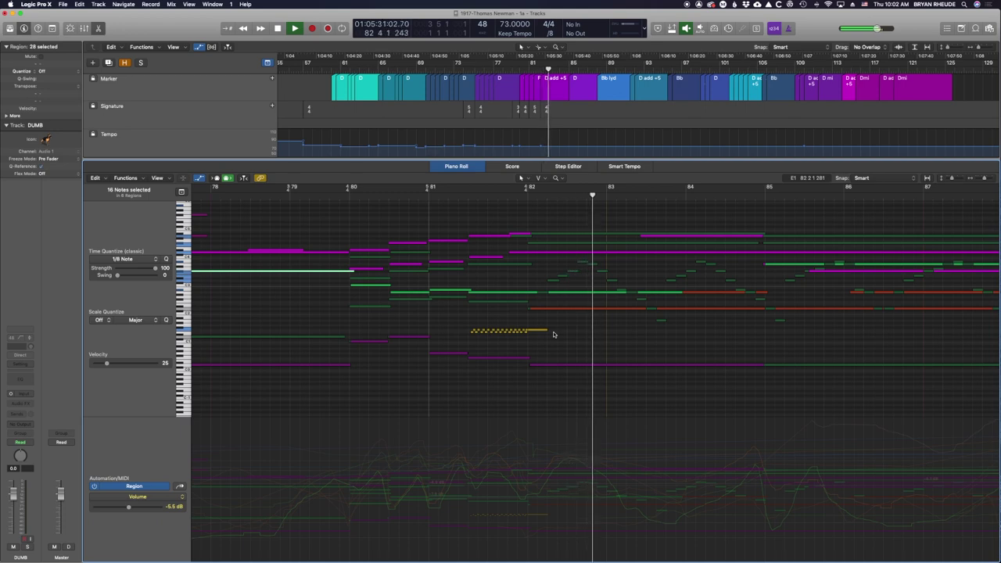
scroll(553, 335, "right", 3)
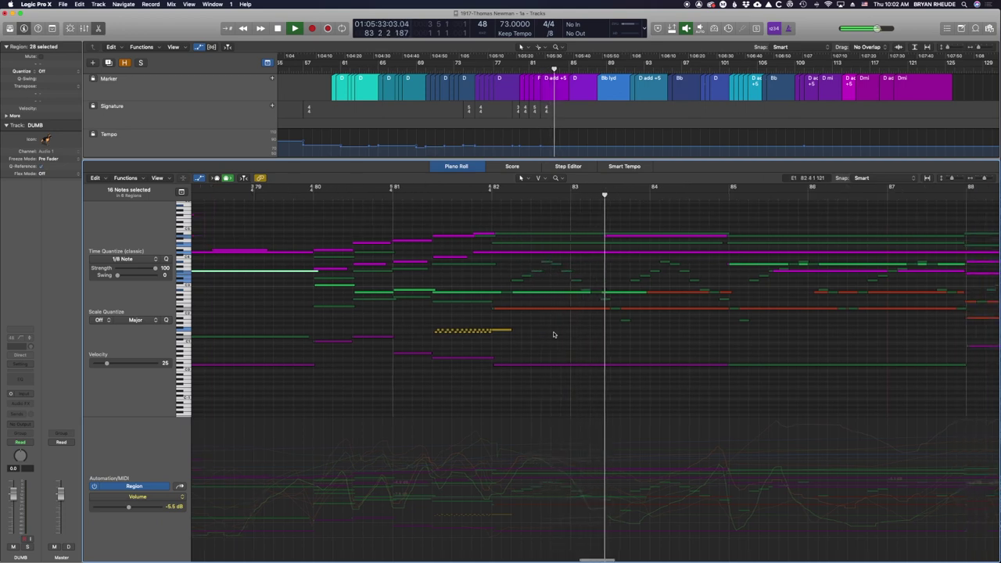
scroll(553, 334, "right", 5)
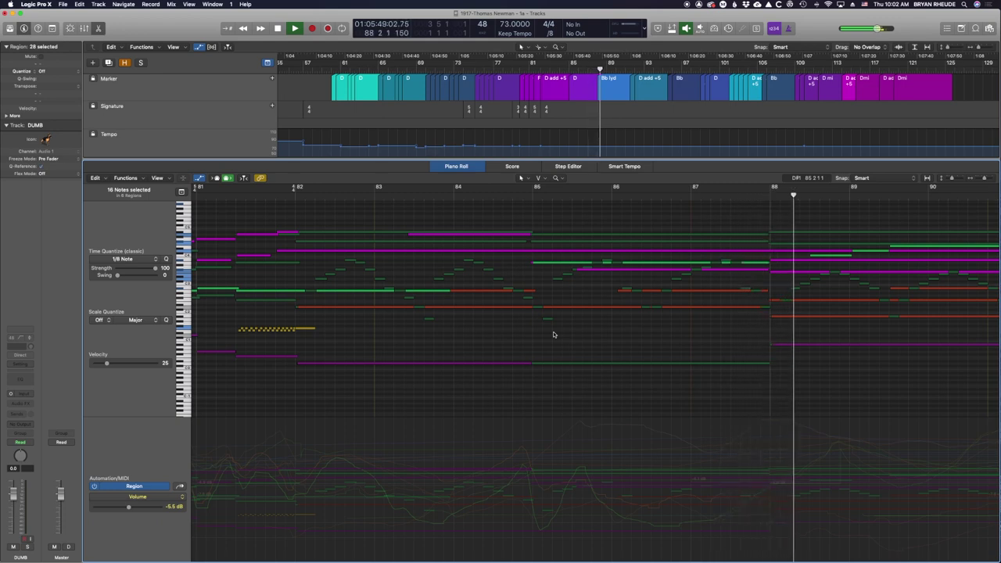
scroll(705, 346, "right", 5)
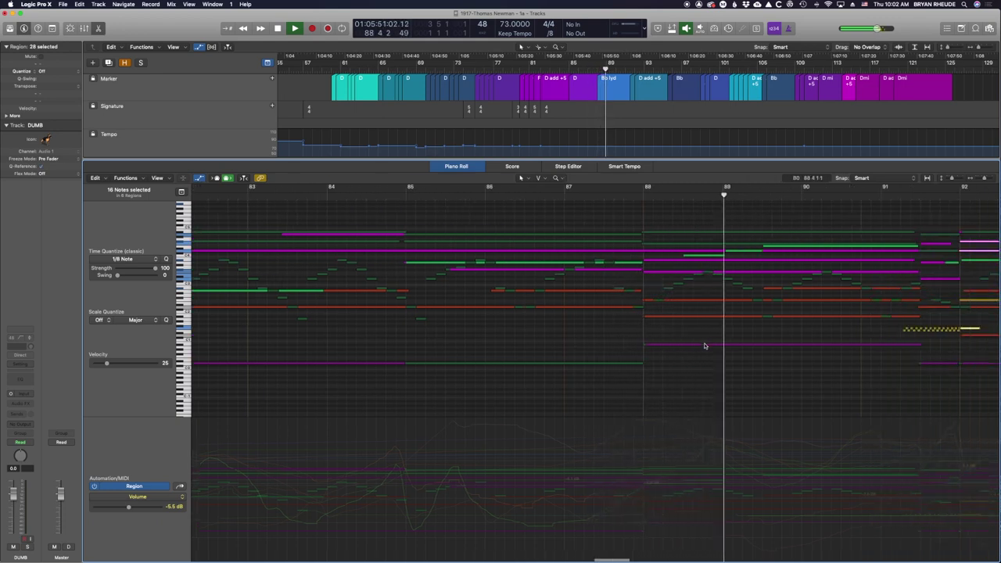
scroll(702, 345, "right", 3)
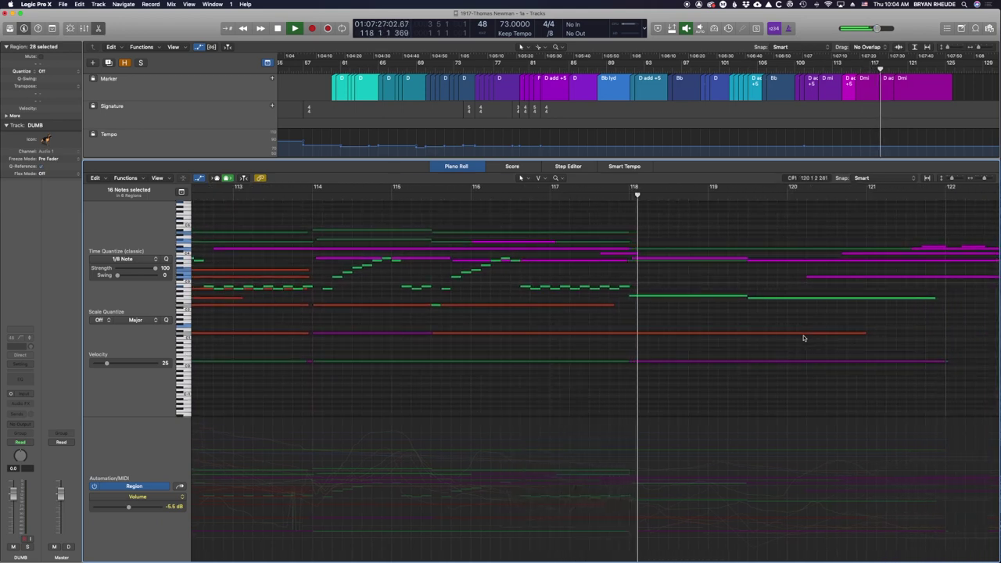
scroll(804, 338, "right", 4)
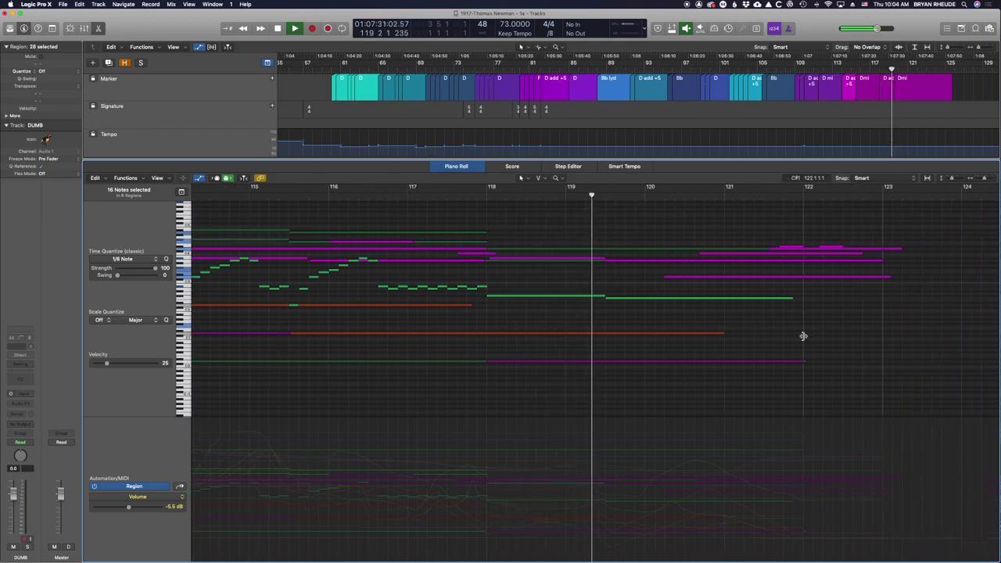
scroll(803, 337, "right", 1)
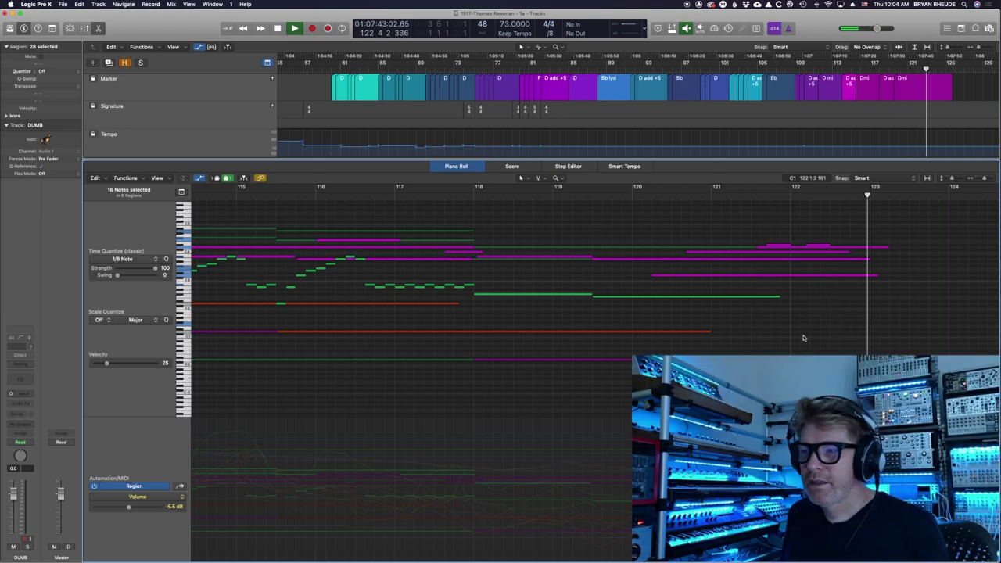
Step: Replay the cue's closing passage from about bar 116 and stop at bar 118
scroll(626, 348, "left", 3)
scroll(624, 347, "down", 3)
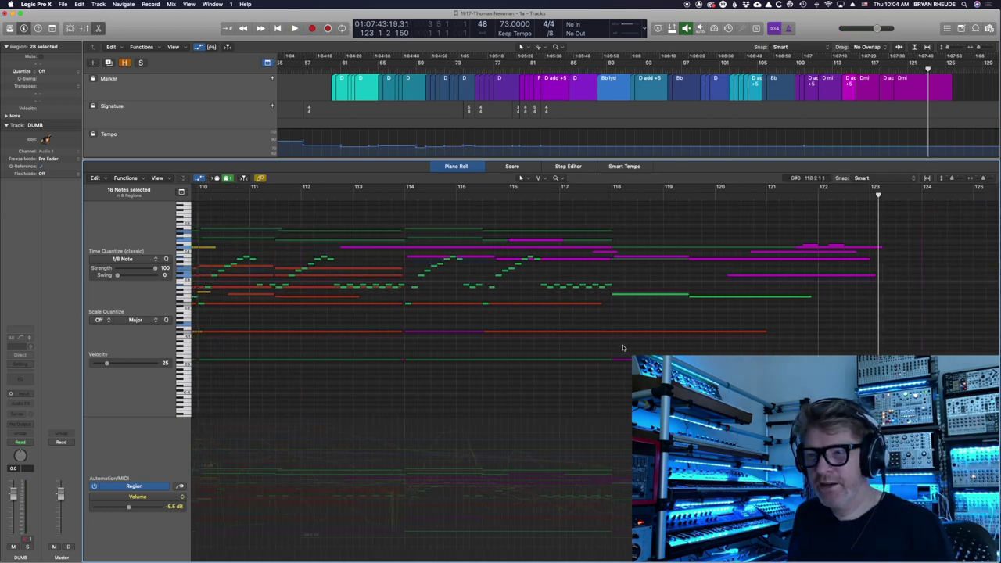
left_click(521, 196)
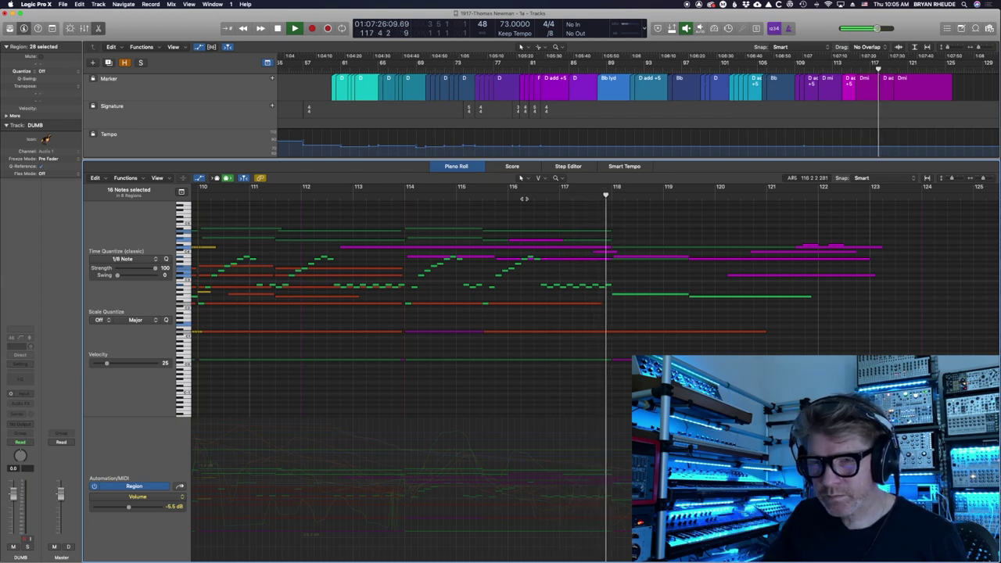
key("space")
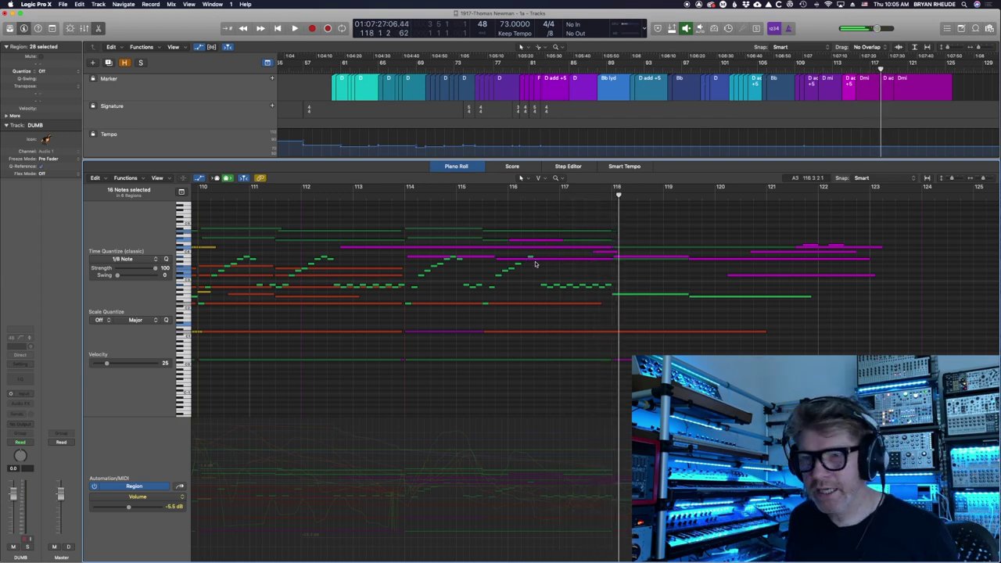
Step: Look back over the combined notes around bars 97 to 118 at a wider zoom in the Piano Roll
scroll(524, 275, "left", 2)
key("super+Left")
key("super+Left")
scroll(522, 275, "up", 4)
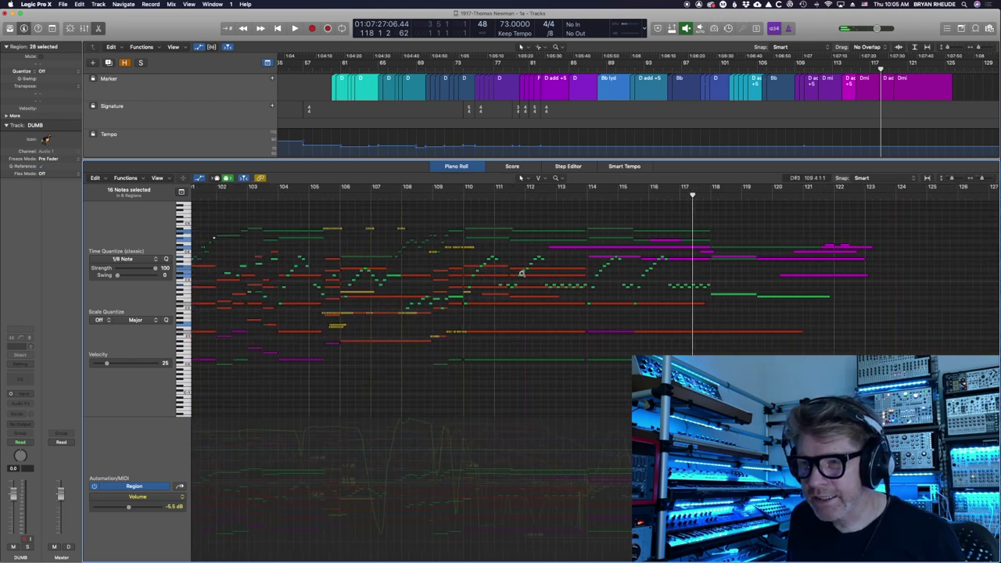
scroll(523, 275, "up", 3)
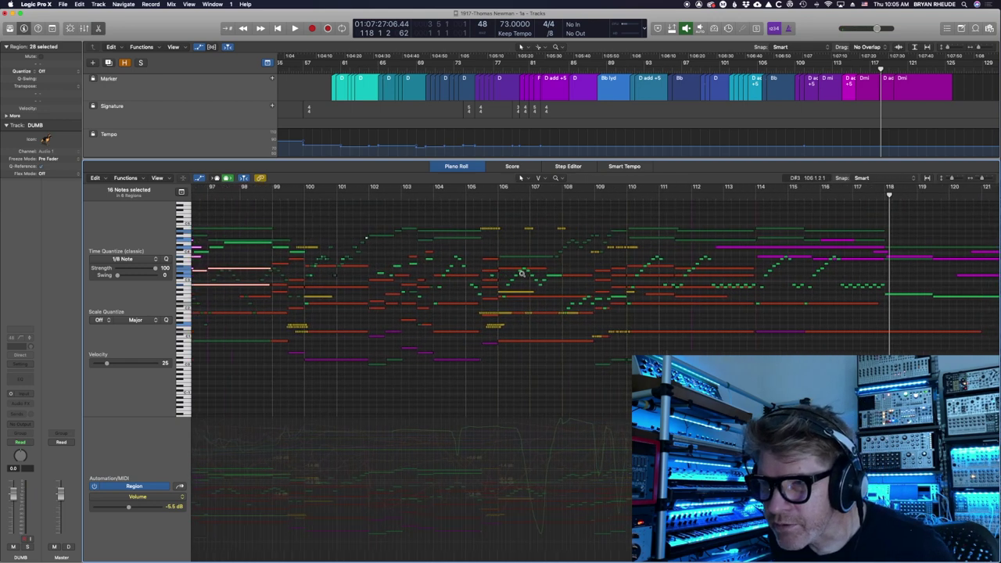
scroll(522, 275, "left", 1)
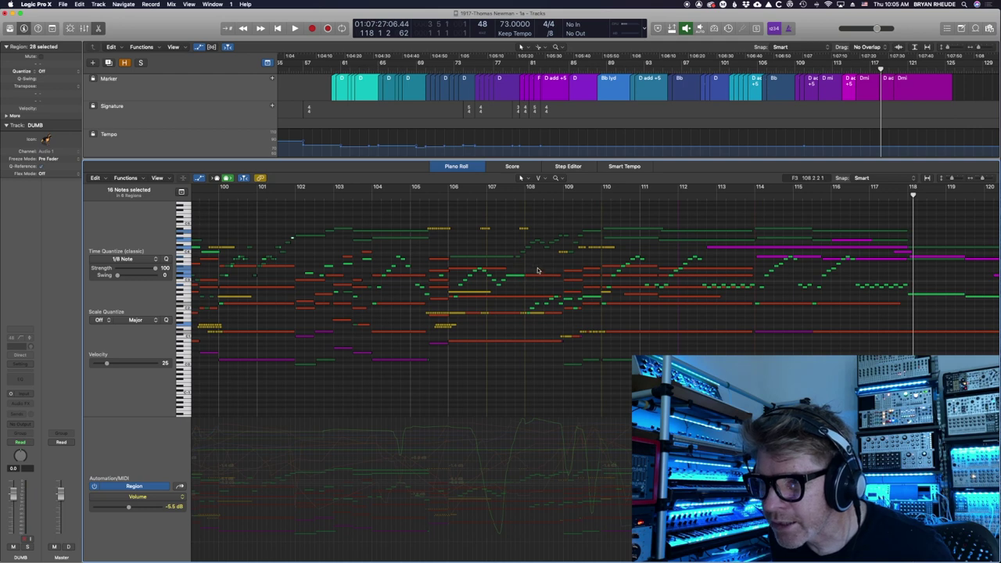
Step: Clear the note selection, replay from about bar 107 to bar 110, and close the Piano Roll with the regions deselected
left_click(539, 268)
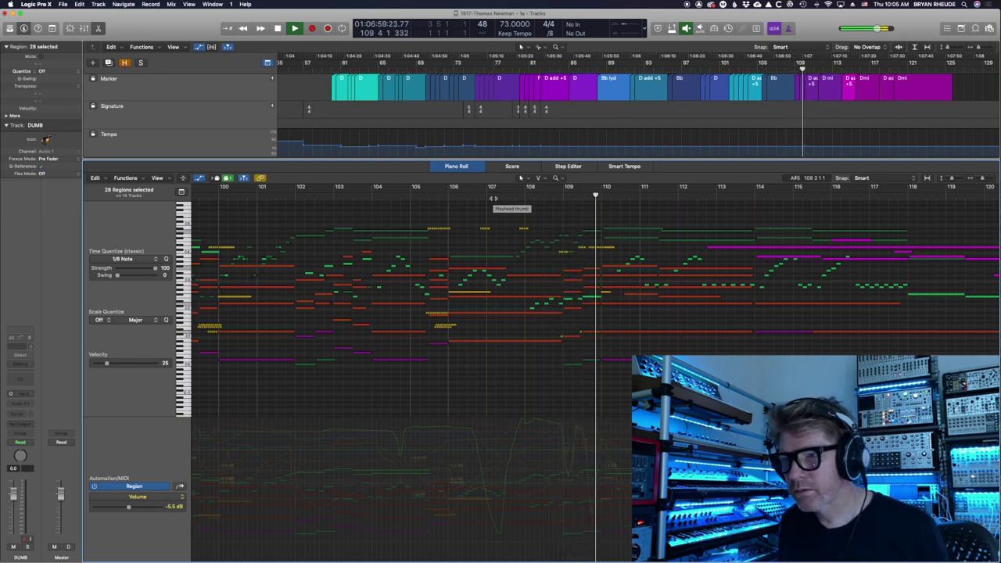
key("space")
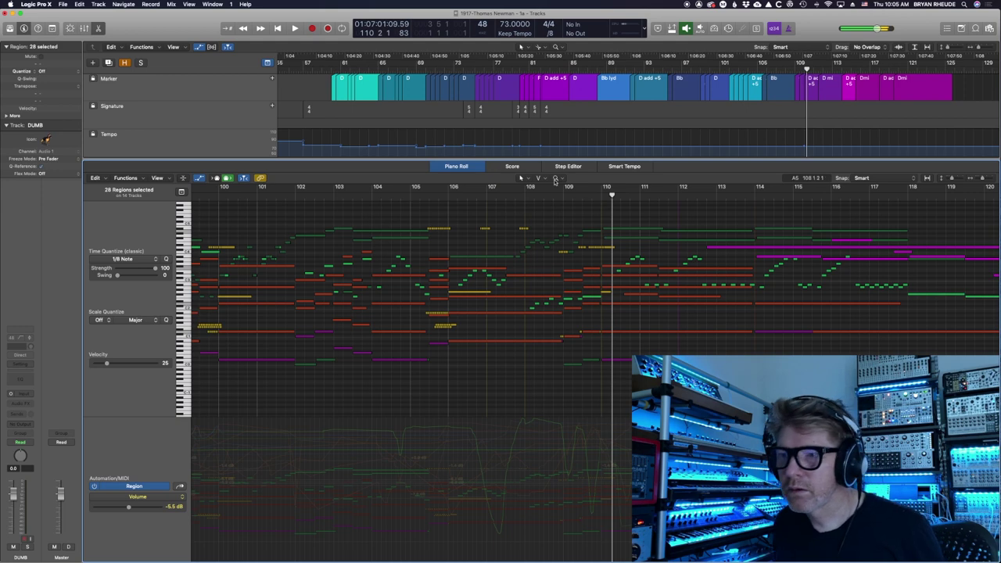
key("p")
left_click(609, 262)
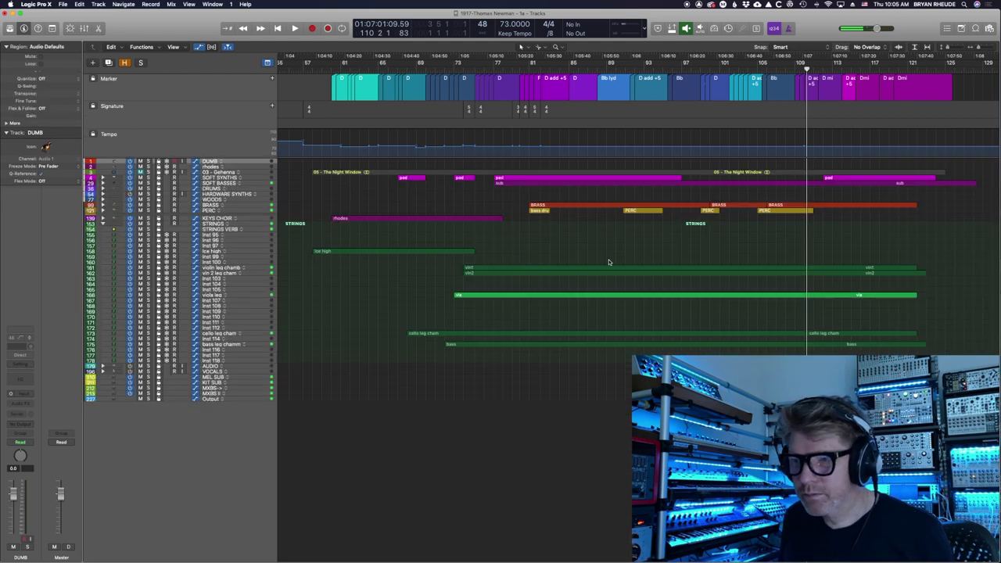